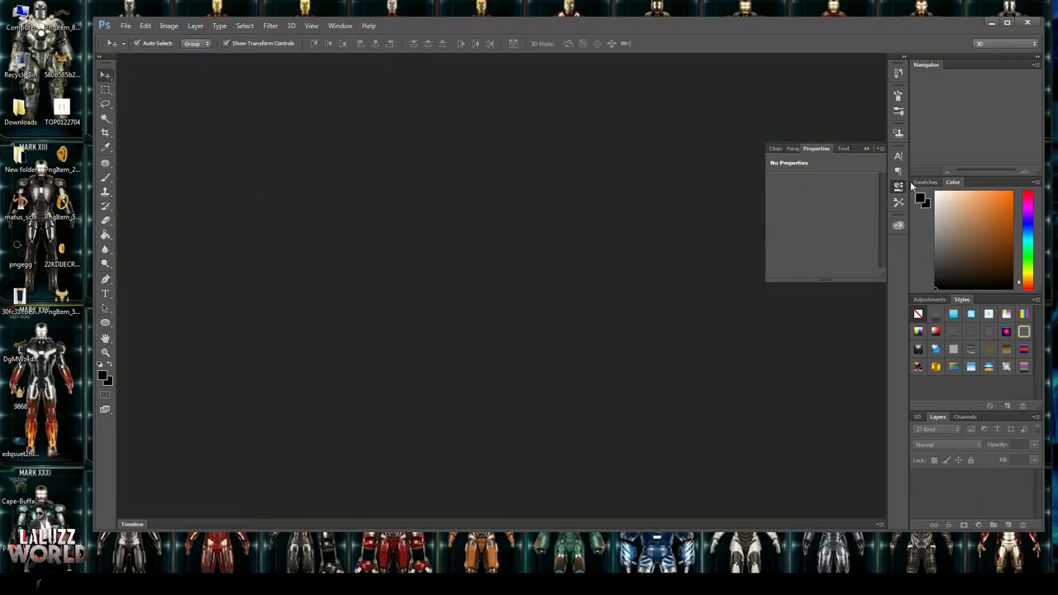
# Step: Create a new 2800 × 1800 px document and rotate it 90° clockwise into portrait
pyautogui.click(126, 26)
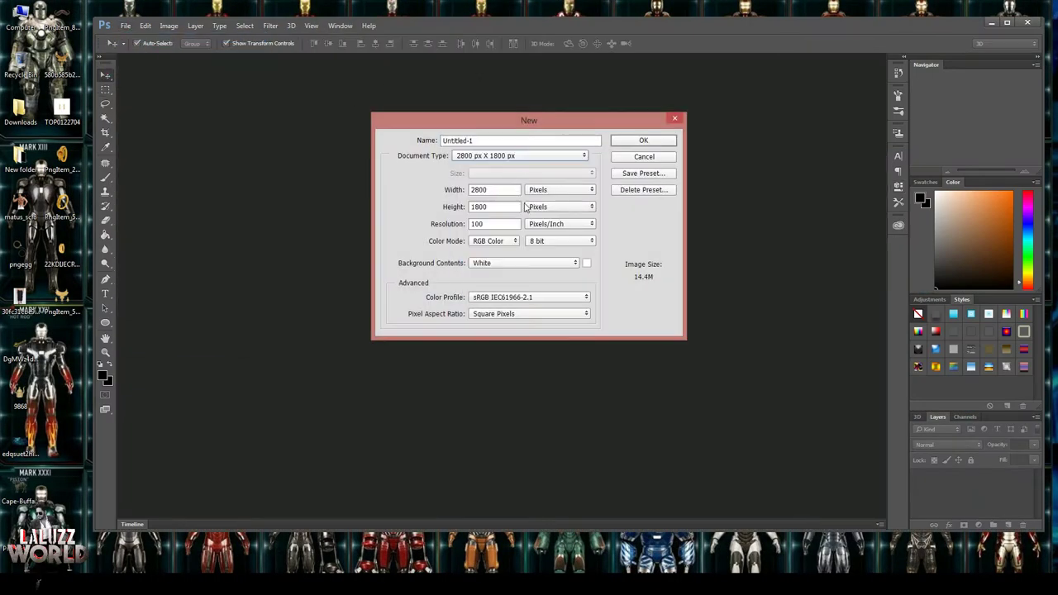
pyautogui.click(635, 139)
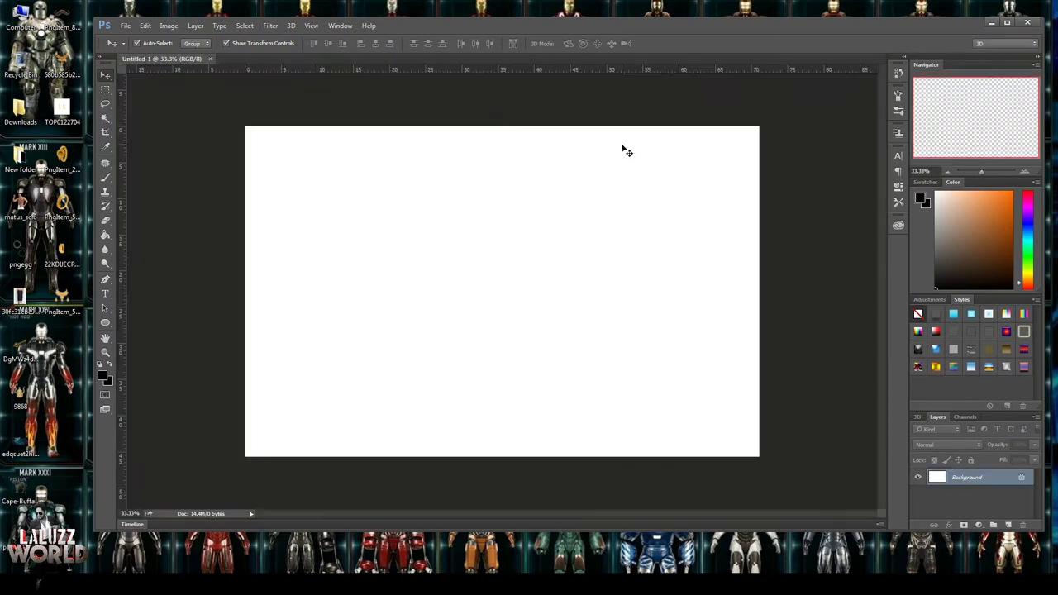
pyautogui.click(169, 26)
pyautogui.click(170, 27)
pyautogui.moveTo(189, 126)
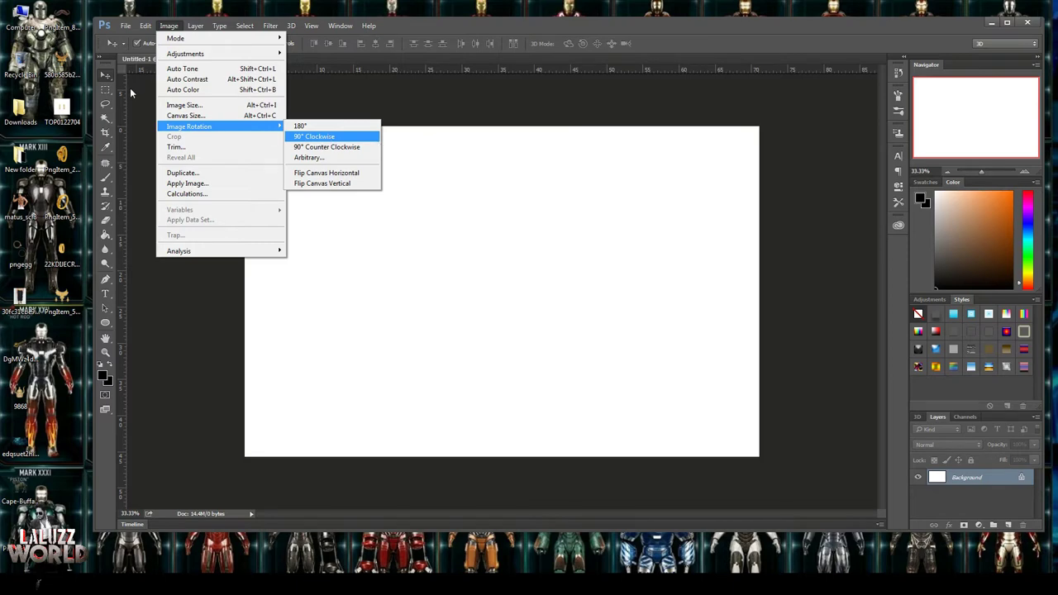
pyautogui.click(314, 135)
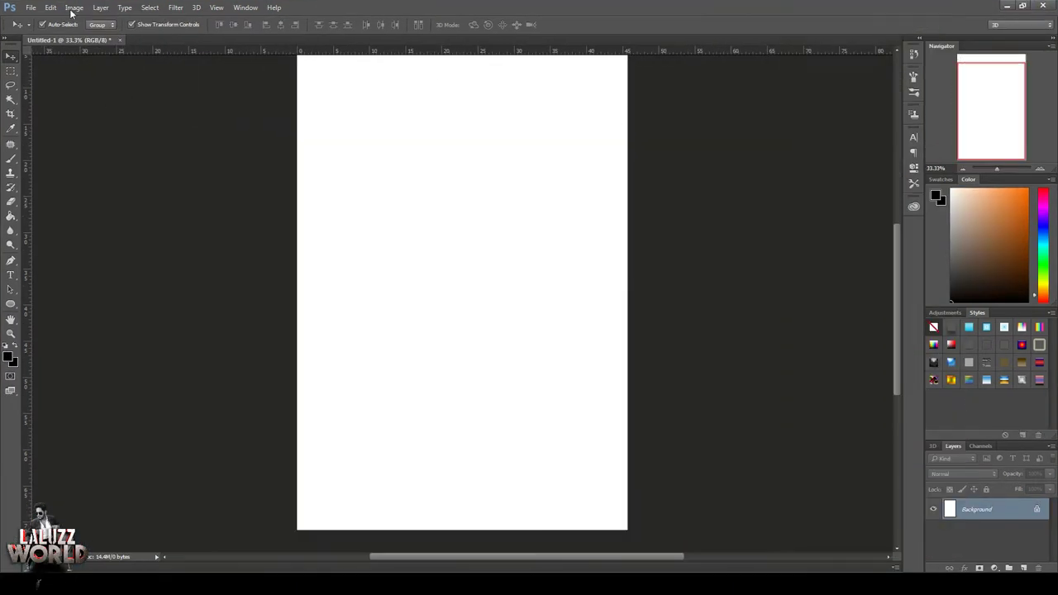
# Step: Resize the portrait canvas to 964 × 1500 px in Image Size and zoom to 50%
pyautogui.click(73, 8)
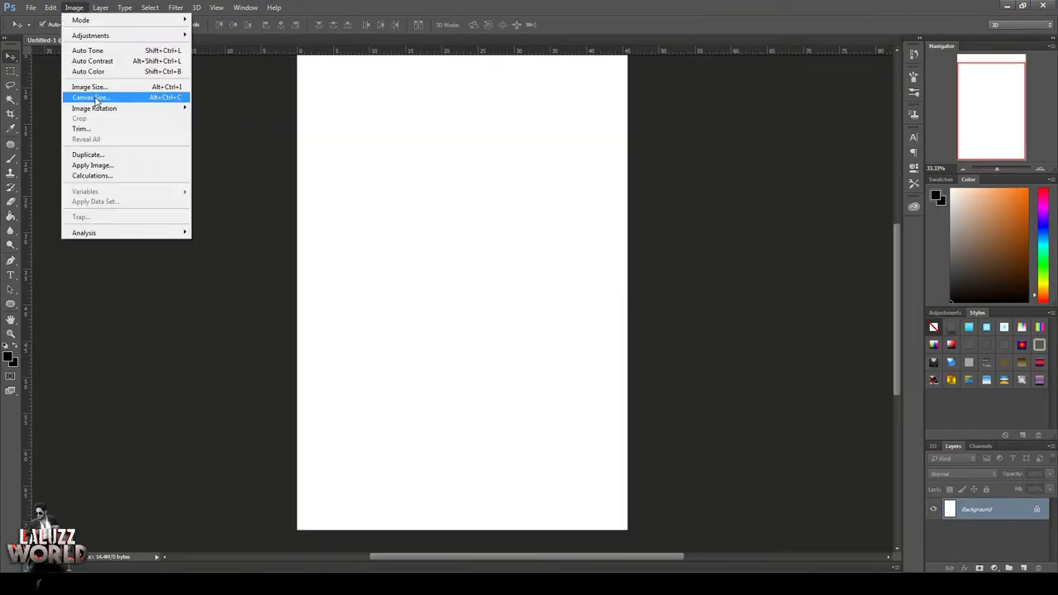
pyautogui.click(104, 90)
pyautogui.click(597, 220)
pyautogui.doubleClick(600, 220)
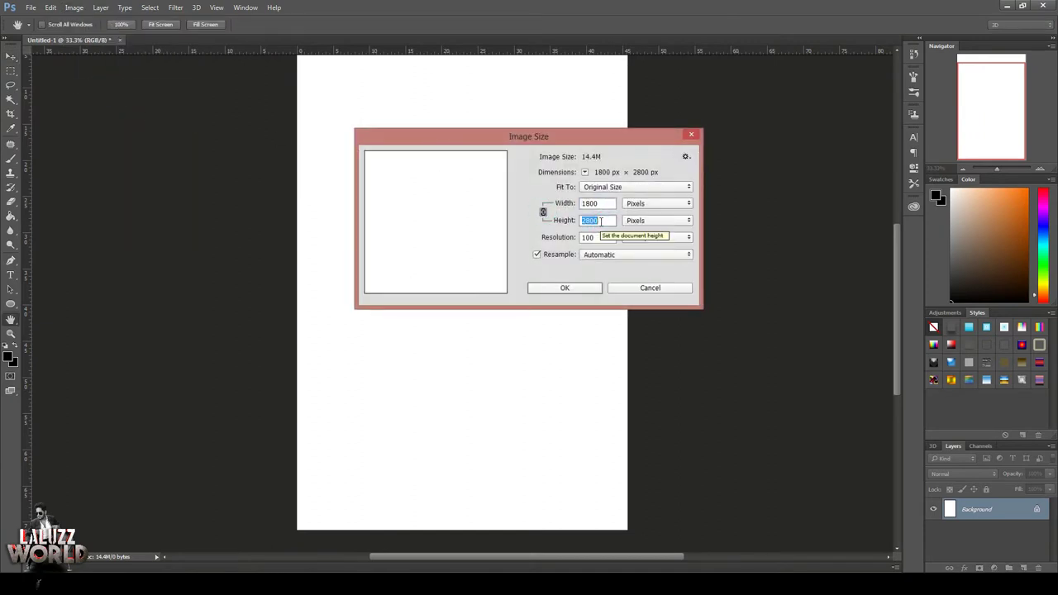
pyautogui.write('1000')
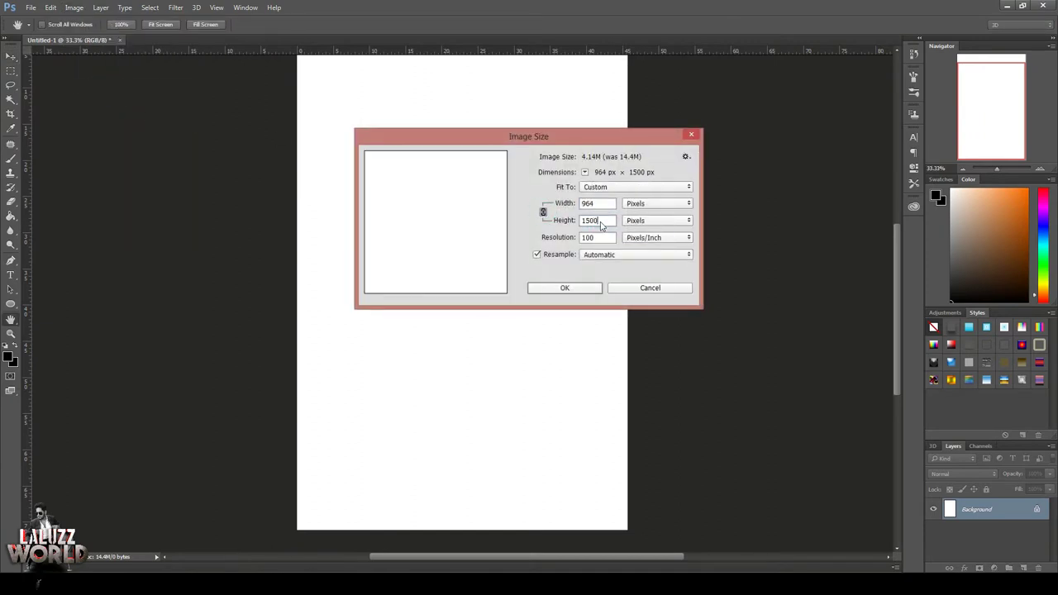
pyautogui.press('Return')
pyautogui.click(1041, 170)
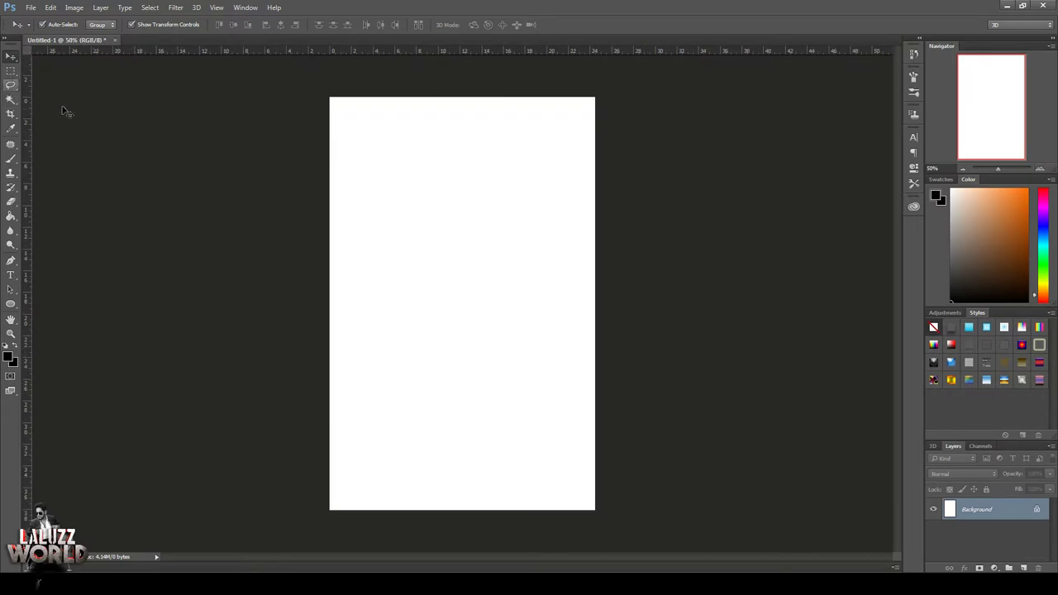
pyautogui.click(31, 7)
# Step: Open matus_scr8.jpg and change its resolution in Image Size
pyautogui.click(50, 30)
pyautogui.scroll(-1, 326, 180)
pyautogui.doubleClick(293, 242)
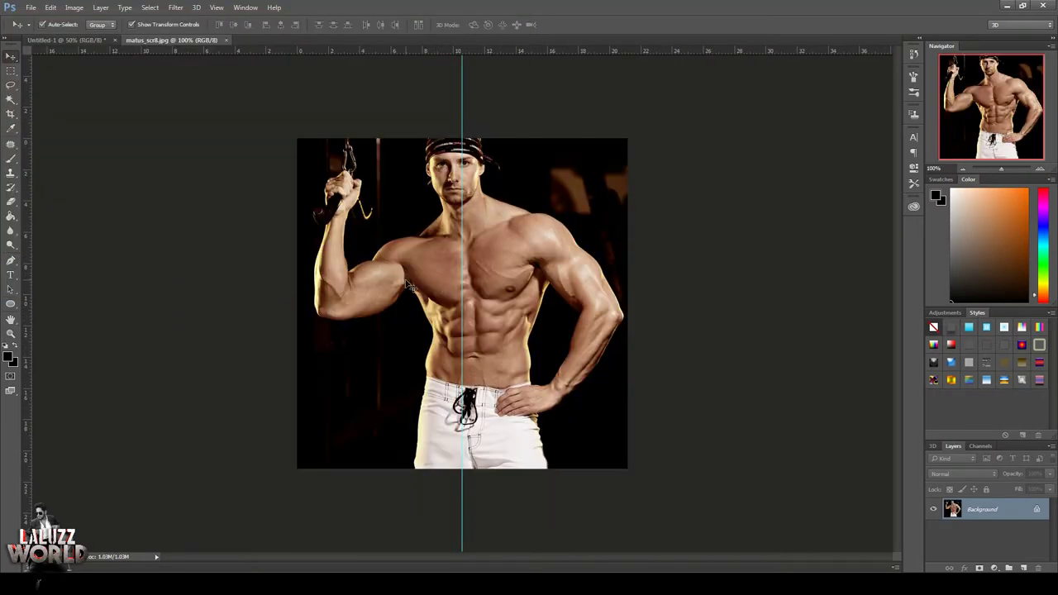
pyautogui.click(74, 7)
pyautogui.click(99, 86)
pyautogui.click(597, 238)
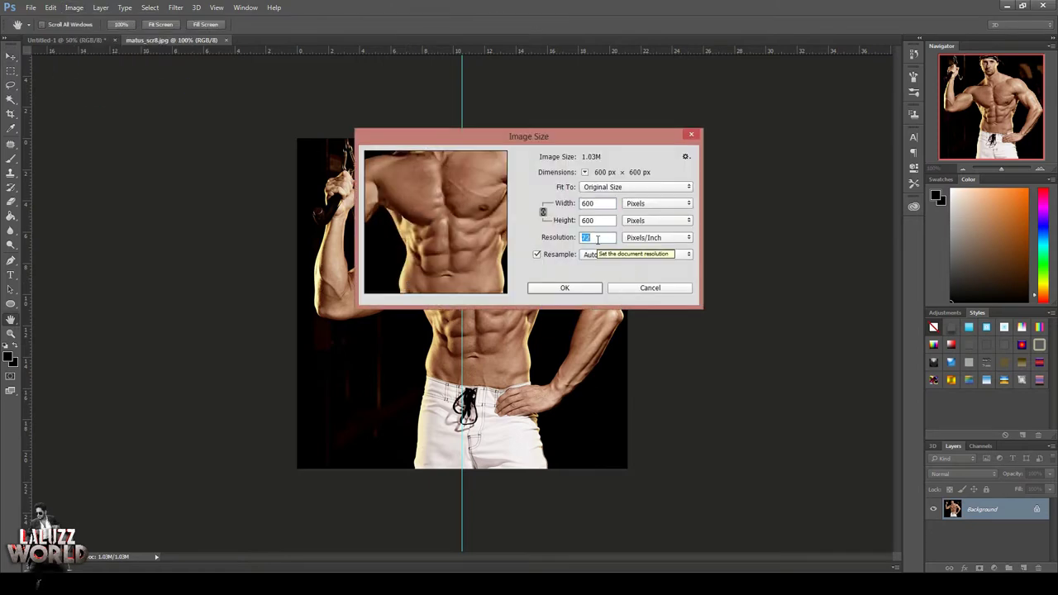
pyautogui.press('Return')
pyautogui.press('v')
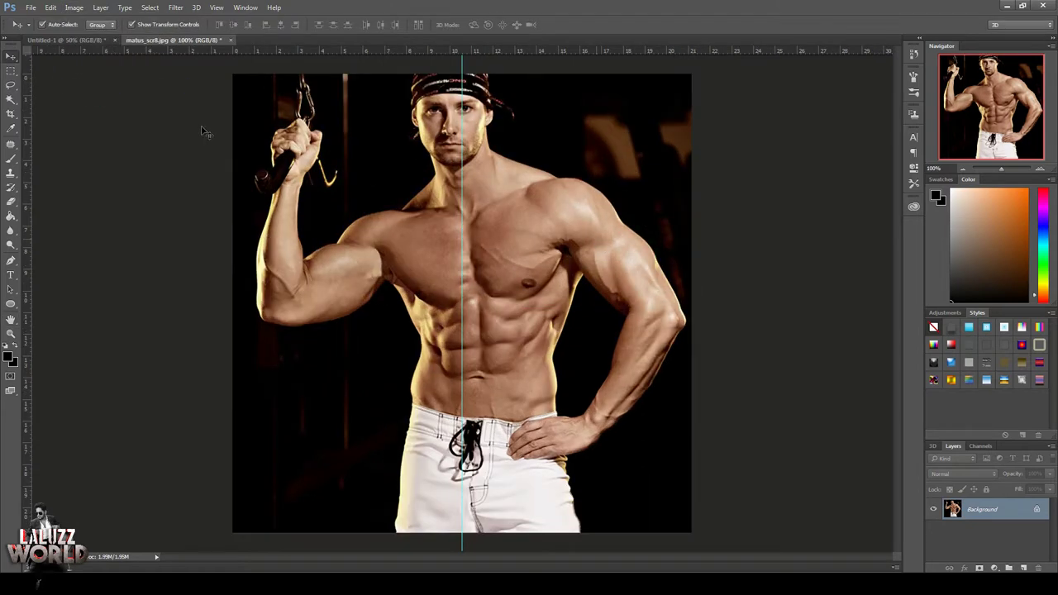
# Step: Trace the man's raised forearm, arm underside and left torso with the Freeform Pen
pyautogui.click(11, 260)
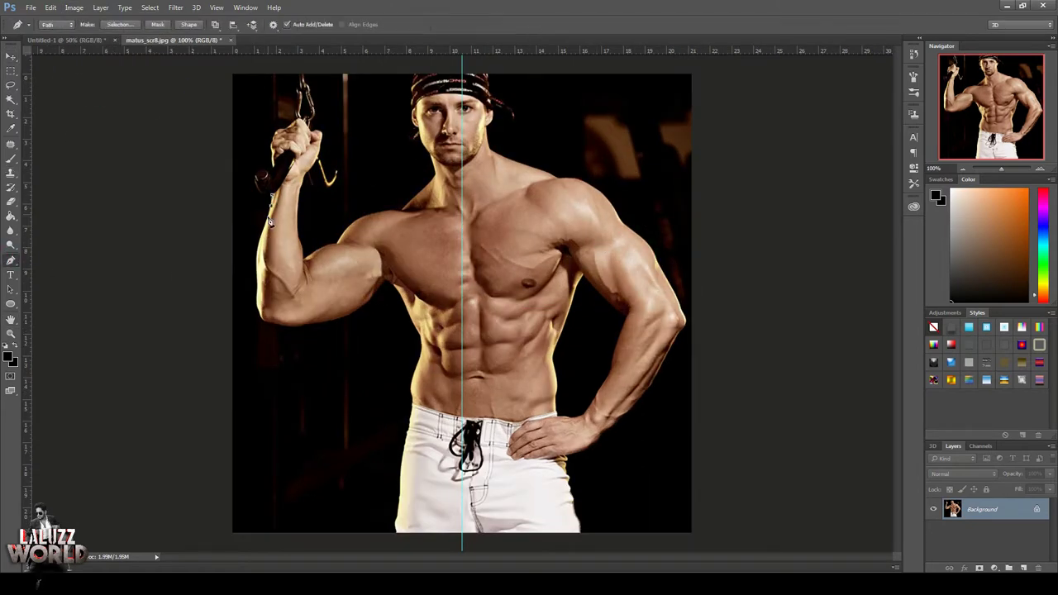
pyautogui.scroll(2, 259, 244)
pyautogui.scroll(1, 281, 170)
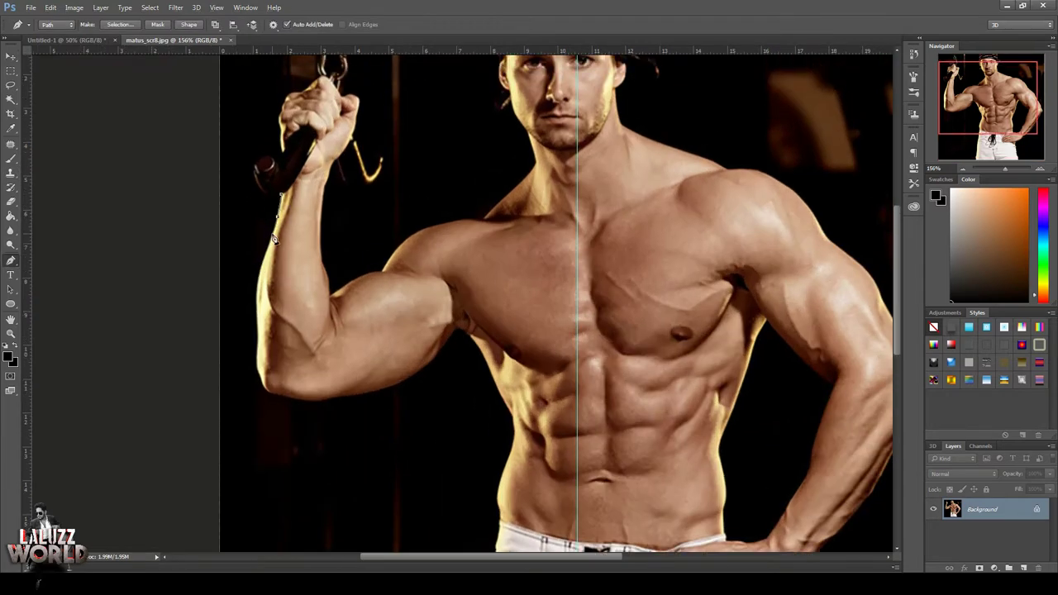
pyautogui.click(258, 368)
pyautogui.click(272, 389)
pyautogui.click(331, 397)
pyautogui.click(403, 382)
pyautogui.click(453, 334)
pyautogui.moveTo(454, 333)
pyautogui.mouseDown()
pyautogui.moveTo(509, 417)
pyautogui.moveTo(498, 506)
pyautogui.moveTo(627, 547)
pyautogui.moveTo(698, 543)
pyautogui.mouseUp()
# Step: Finish tracing the right torso, shoulder, neck and fist, then turn the outline into a selection
pyautogui.moveTo(724, 508)
pyautogui.mouseDown()
pyautogui.moveTo(715, 460)
pyautogui.moveTo(731, 422)
pyautogui.mouseUp()
pyautogui.moveTo(763, 333)
pyautogui.mouseDown()
pyautogui.moveTo(810, 369)
pyautogui.moveTo(817, 446)
pyautogui.moveTo(796, 508)
pyautogui.moveTo(749, 540)
pyautogui.moveTo(701, 549)
pyautogui.moveTo(673, 480)
pyautogui.moveTo(654, 496)
pyautogui.moveTo(649, 526)
pyautogui.mouseUp()
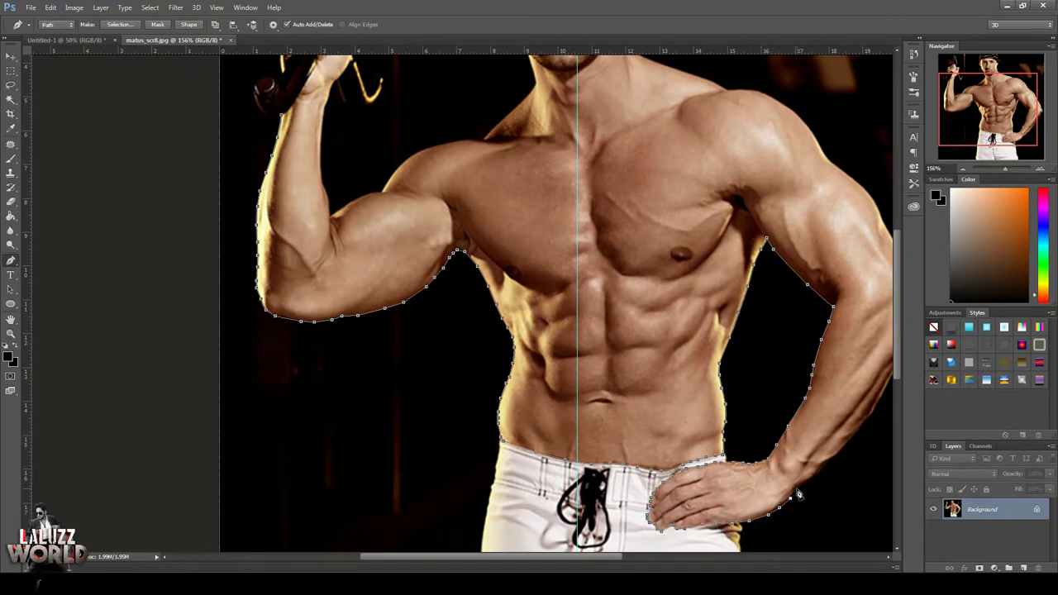
pyautogui.moveTo(865, 421); pyautogui.dragTo(806, 369)
pyautogui.moveTo(825, 332)
pyautogui.mouseDown()
pyautogui.moveTo(817, 241)
pyautogui.moveTo(751, 163)
pyautogui.mouseUp()
pyautogui.moveTo(722, 124)
pyautogui.mouseDown()
pyautogui.moveTo(690, 97)
pyautogui.moveTo(642, 88)
pyautogui.moveTo(614, 259)
pyautogui.moveTo(585, 245)
pyautogui.moveTo(536, 162)
pyautogui.moveTo(510, 146)
pyautogui.moveTo(413, 149)
pyautogui.moveTo(412, 186)
pyautogui.moveTo(426, 213)
pyautogui.mouseUp()
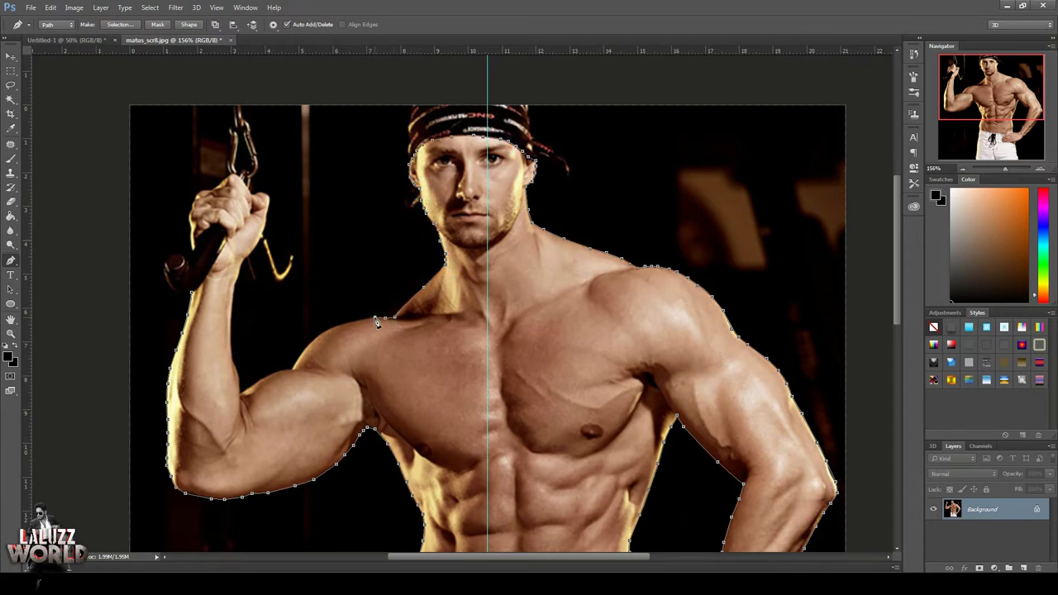
pyautogui.moveTo(376, 323)
pyautogui.mouseDown()
pyautogui.moveTo(342, 319)
pyautogui.moveTo(302, 364)
pyautogui.moveTo(241, 389)
pyautogui.mouseUp()
pyautogui.moveTo(232, 322); pyautogui.dragTo(255, 253)
pyautogui.moveTo(270, 208)
pyautogui.mouseDown()
pyautogui.moveTo(248, 192)
pyautogui.moveTo(197, 197)
pyautogui.moveTo(192, 221)
pyautogui.moveTo(213, 223)
pyautogui.mouseUp()
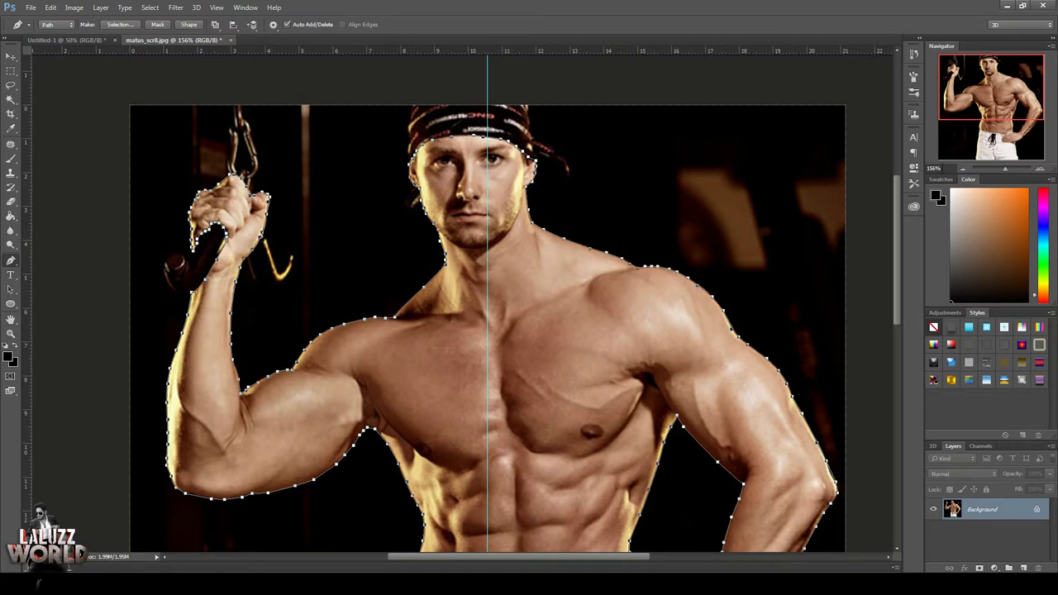
pyautogui.click(963, 168)
pyautogui.hotkey('ctrl', 'Return')
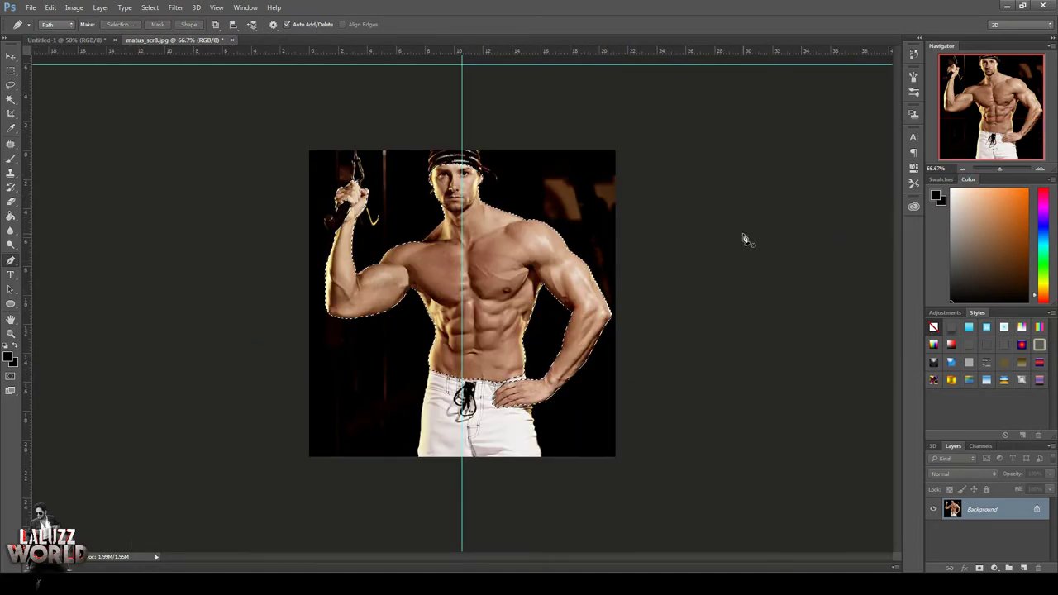
# Step: Mask out the background and move the cut-out man onto the portrait canvas, closing the source unsaved
pyautogui.press('v')
pyautogui.click(980, 568)
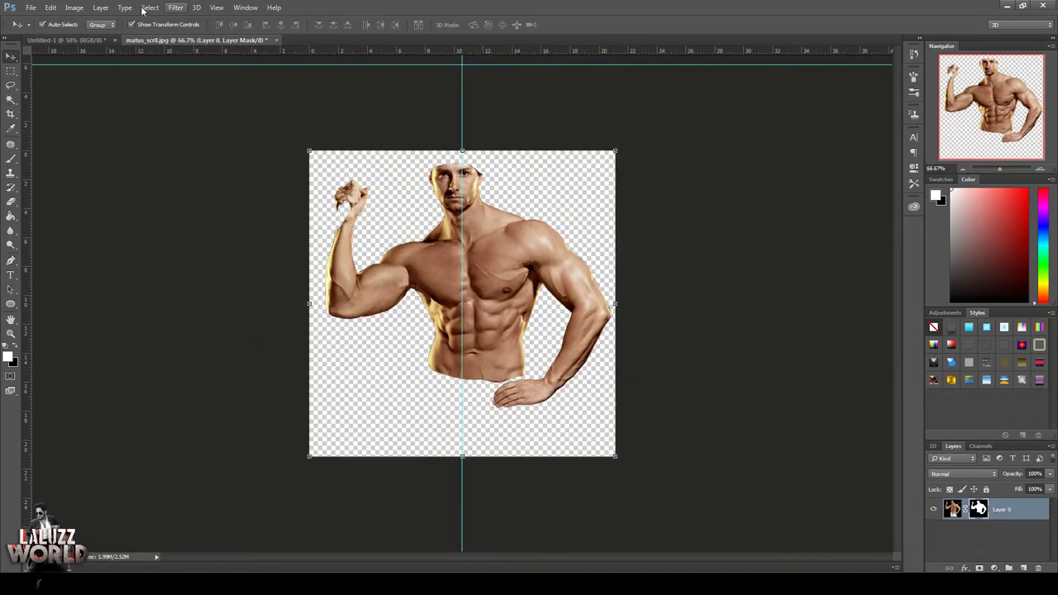
pyautogui.moveTo(200, 41)
pyautogui.mouseDown()
pyautogui.moveTo(209, 61)
pyautogui.moveTo(661, 82)
pyautogui.mouseUp()
pyautogui.moveTo(702, 248)
pyautogui.mouseDown()
pyautogui.moveTo(509, 320)
pyautogui.moveTo(492, 288)
pyautogui.mouseUp()
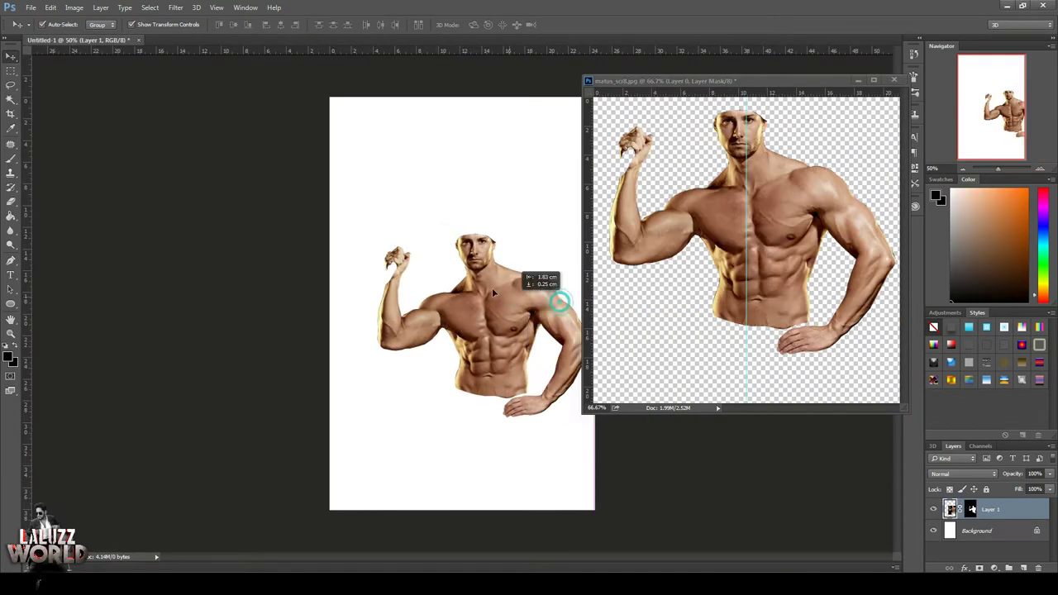
pyautogui.click(894, 80)
pyautogui.click(532, 219)
pyautogui.moveTo(492, 248); pyautogui.dragTo(503, 236)
# Step: Camera Raw the figure: Temperature -19, Exposure +0.25, Highlights -38, Shadows +13, added Clarity
pyautogui.click(176, 8)
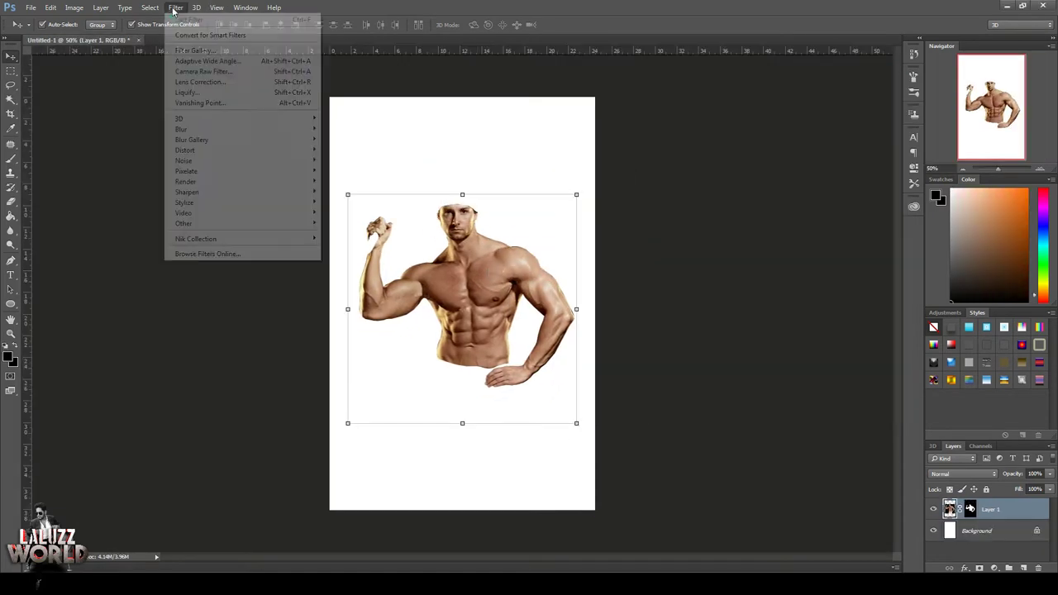
pyautogui.click(622, 157)
pyautogui.hotkey('ctrl', 'shift', 'a')
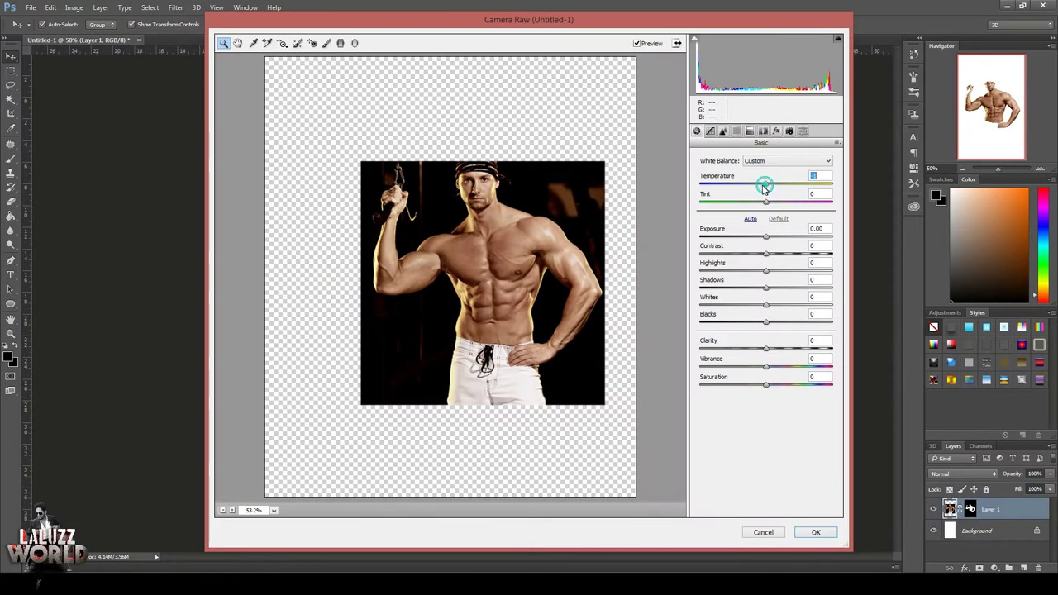
pyautogui.moveTo(765, 183); pyautogui.dragTo(756, 182)
pyautogui.moveTo(766, 236)
pyautogui.mouseDown()
pyautogui.moveTo(740, 278)
pyautogui.moveTo(774, 288)
pyautogui.mouseUp()
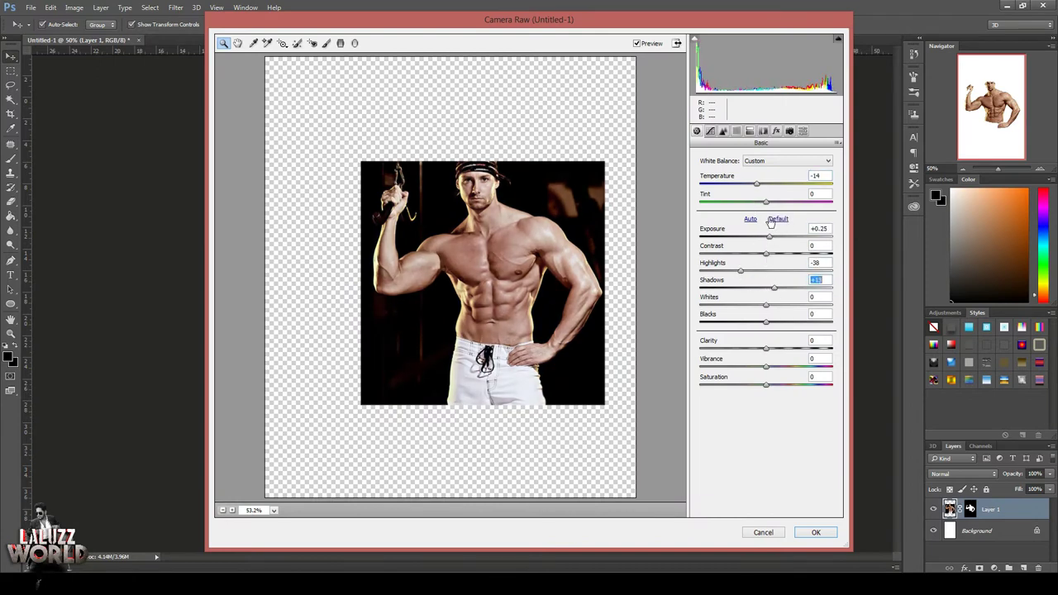
pyautogui.moveTo(756, 182); pyautogui.dragTo(750, 183)
pyautogui.moveTo(766, 348); pyautogui.dragTo(772, 348)
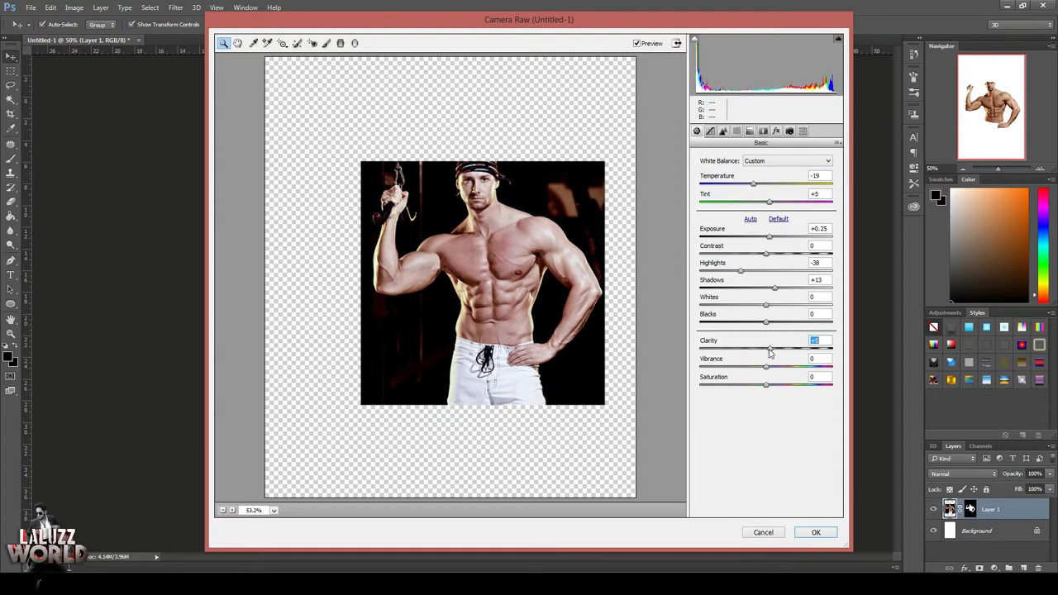
pyautogui.press('Return')
pyautogui.click(685, 355)
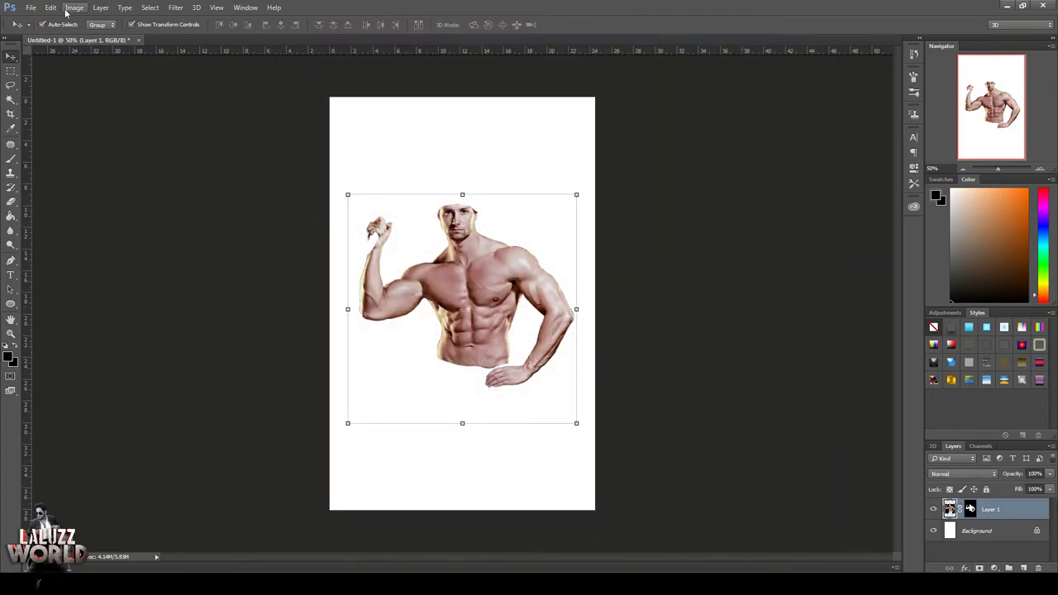
# Step: Open the black trousers photo, quick-select the trousers and right shoe, and copy them
pyautogui.click(31, 7)
pyautogui.click(42, 30)
pyautogui.scroll(-1, 428, 198)
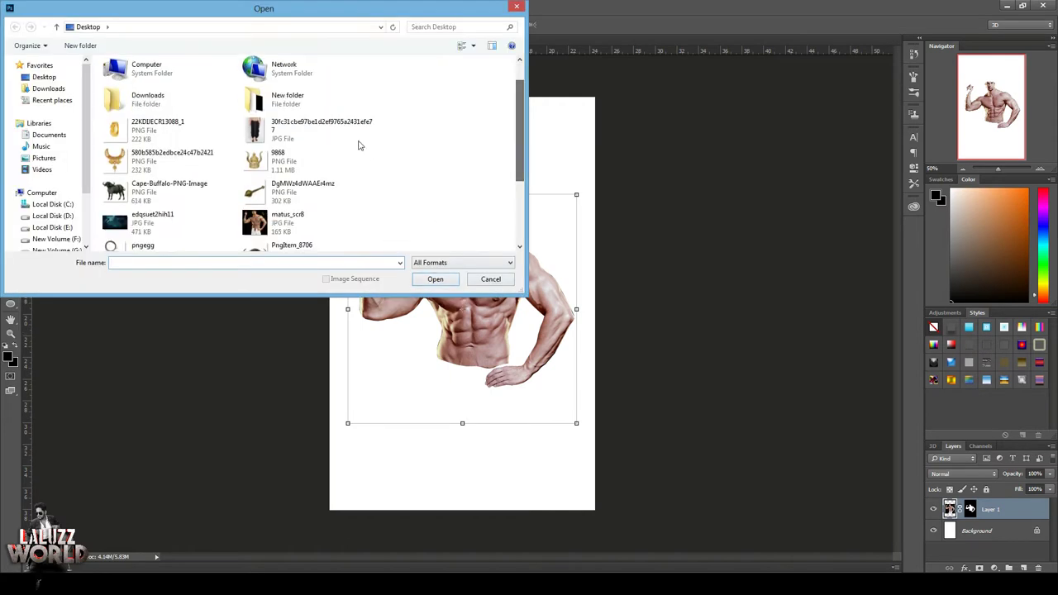
pyautogui.doubleClick(314, 133)
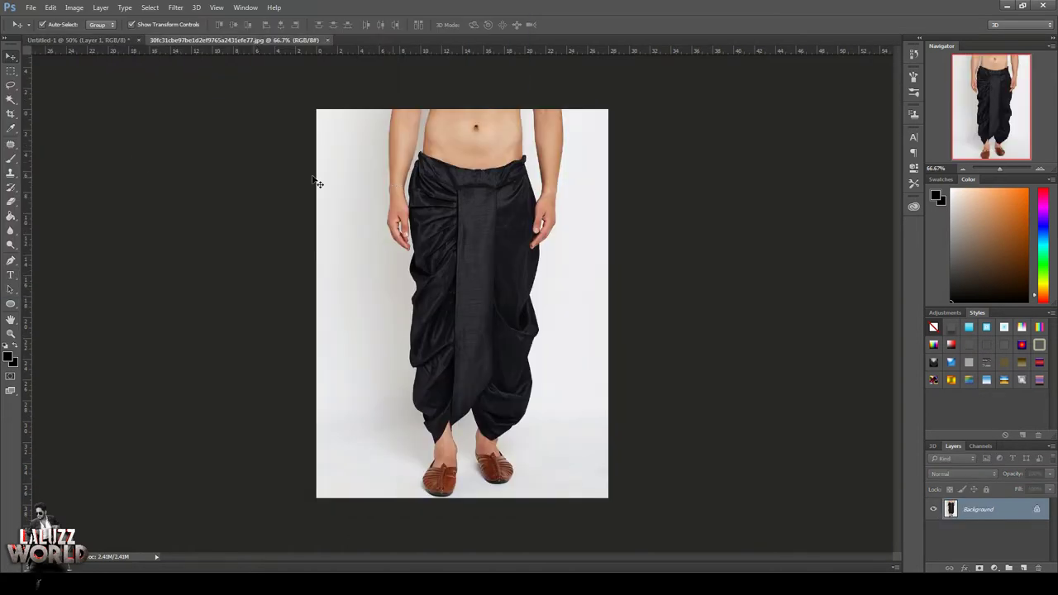
pyautogui.click(11, 100)
pyautogui.click(66, 97)
pyautogui.moveTo(430, 174); pyautogui.dragTo(439, 472)
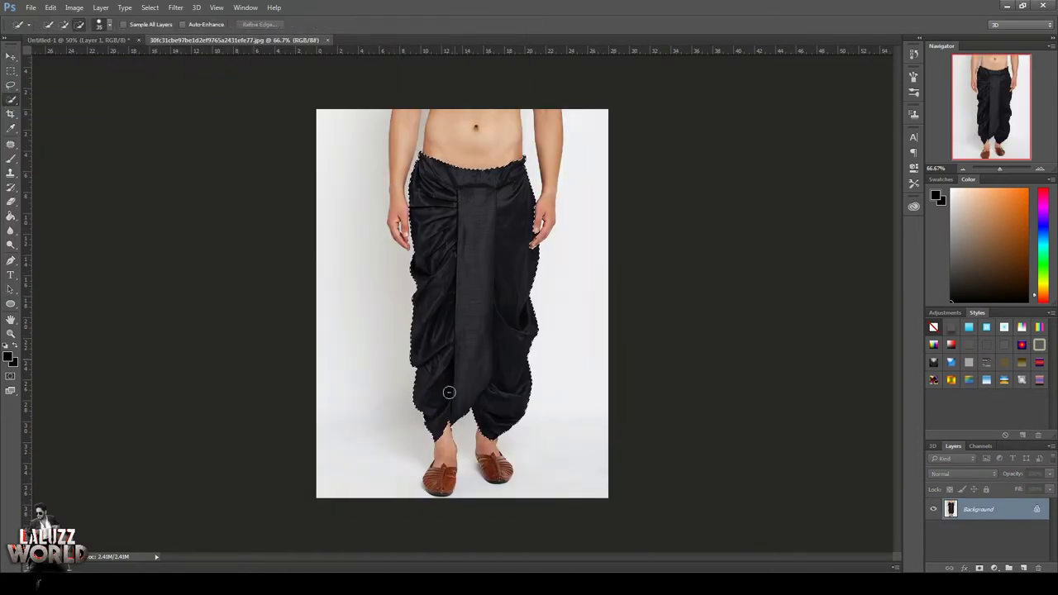
pyautogui.click(64, 24)
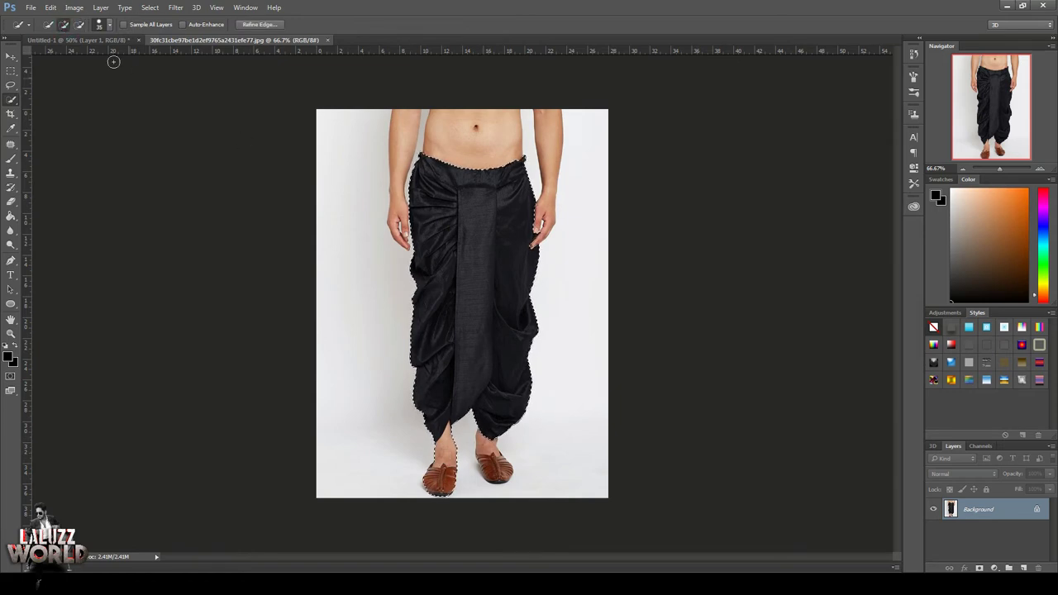
pyautogui.moveTo(488, 444); pyautogui.dragTo(494, 473)
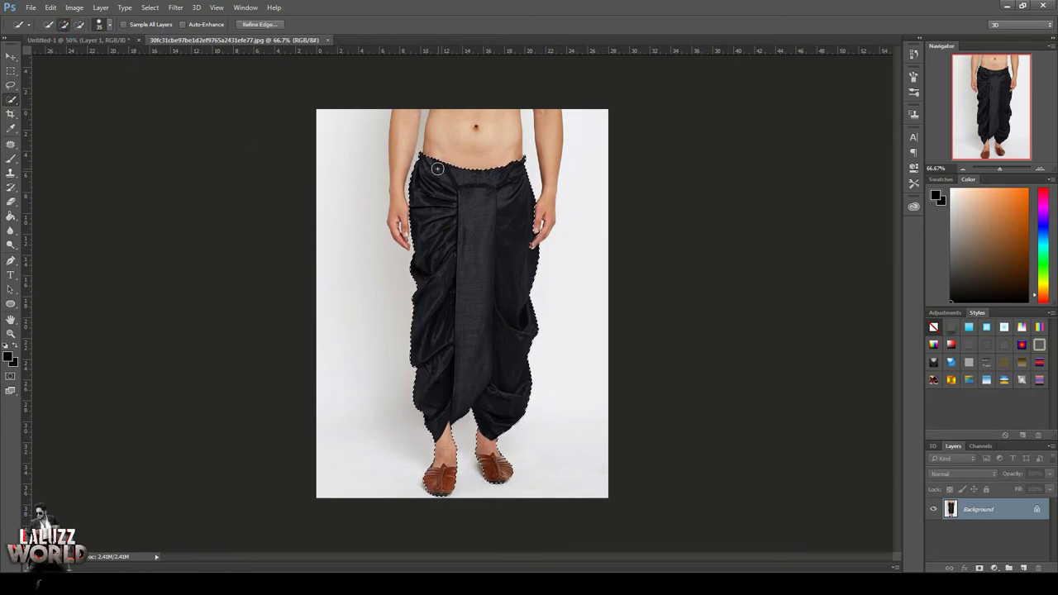
pyautogui.hotkey('ctrl', 'c')
# Step: Paste the trousers into the composition and scale them to about 90% beneath the torso
pyautogui.click(75, 39)
pyautogui.hotkey('ctrl', 'v')
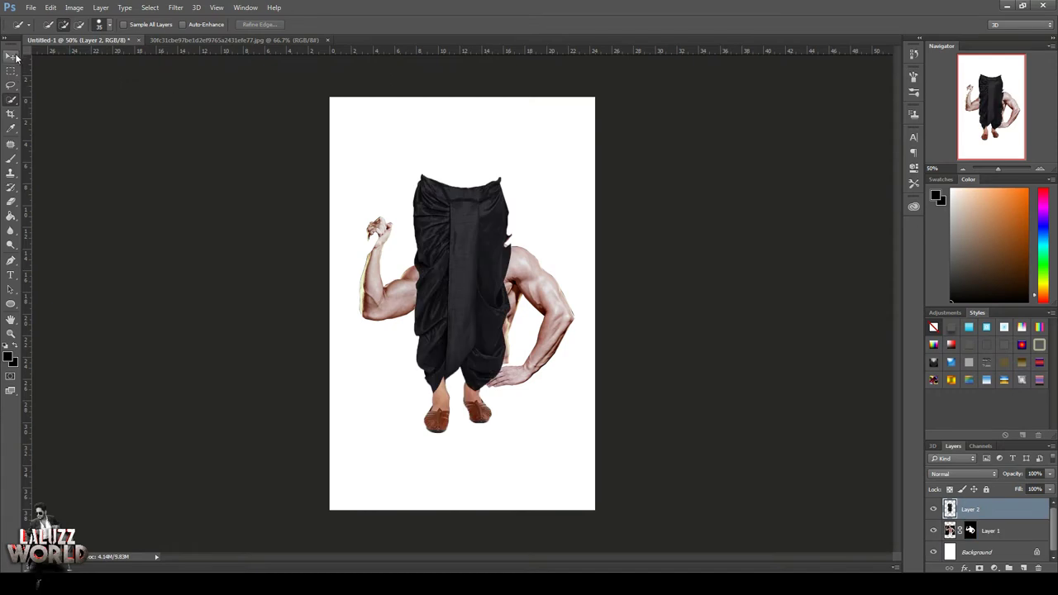
pyautogui.press('v')
pyautogui.moveTo(419, 161)
pyautogui.mouseDown()
pyautogui.moveTo(443, 434)
pyautogui.moveTo(488, 383)
pyautogui.moveTo(469, 364)
pyautogui.mouseUp()
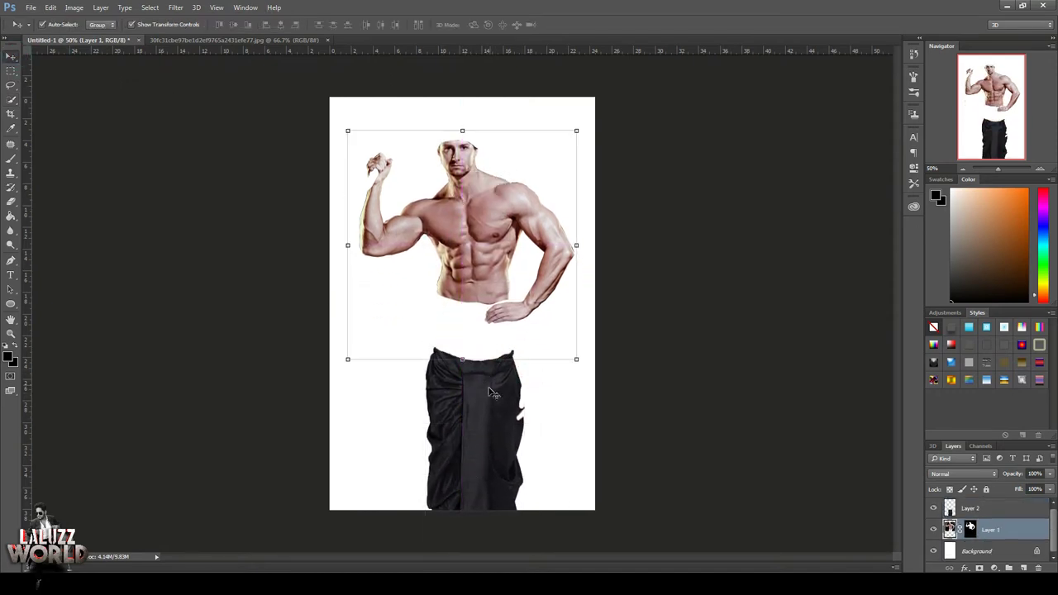
pyautogui.moveTo(521, 281); pyautogui.dragTo(518, 287)
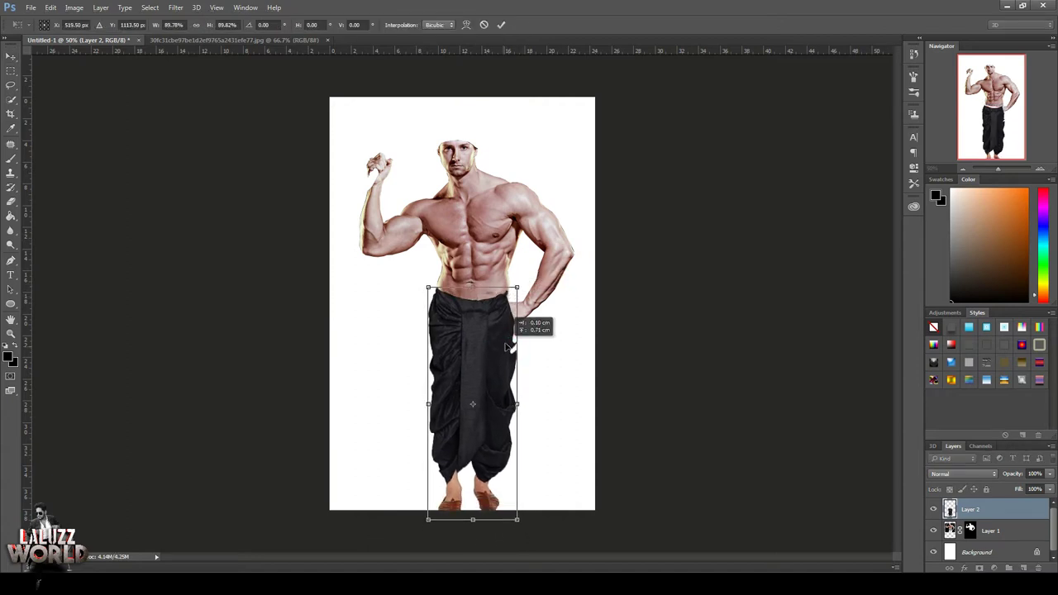
pyautogui.moveTo(511, 330); pyautogui.dragTo(506, 347)
pyautogui.press('Return')
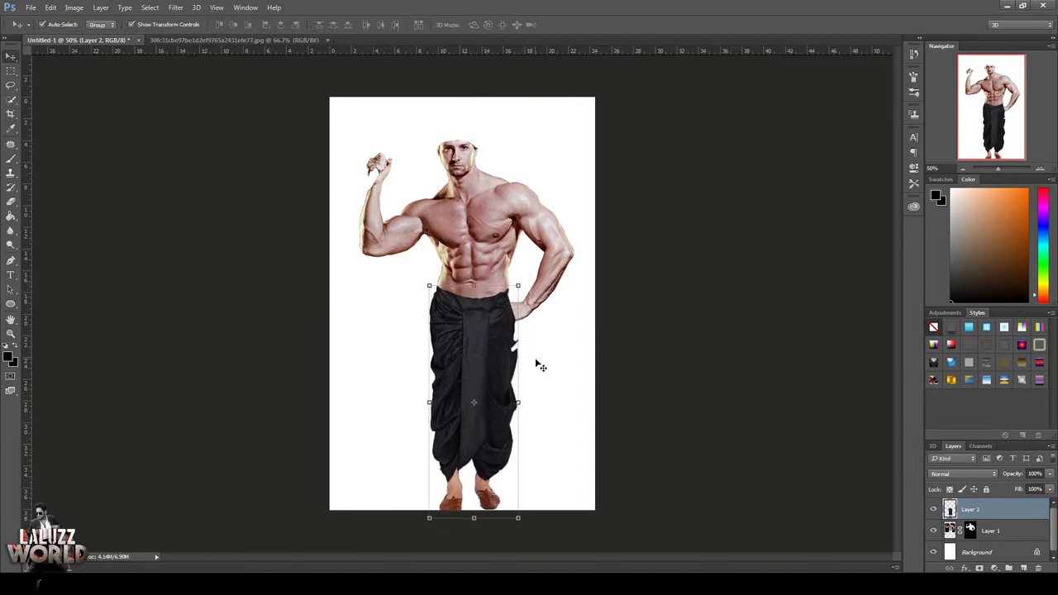
# Step: Place Layer 2 behind Layer 1, add a second mask to Layer 1, then select Layer 2
pyautogui.moveTo(997, 519); pyautogui.dragTo(998, 529)
pyautogui.moveTo(472, 350); pyautogui.dragTo(473, 357)
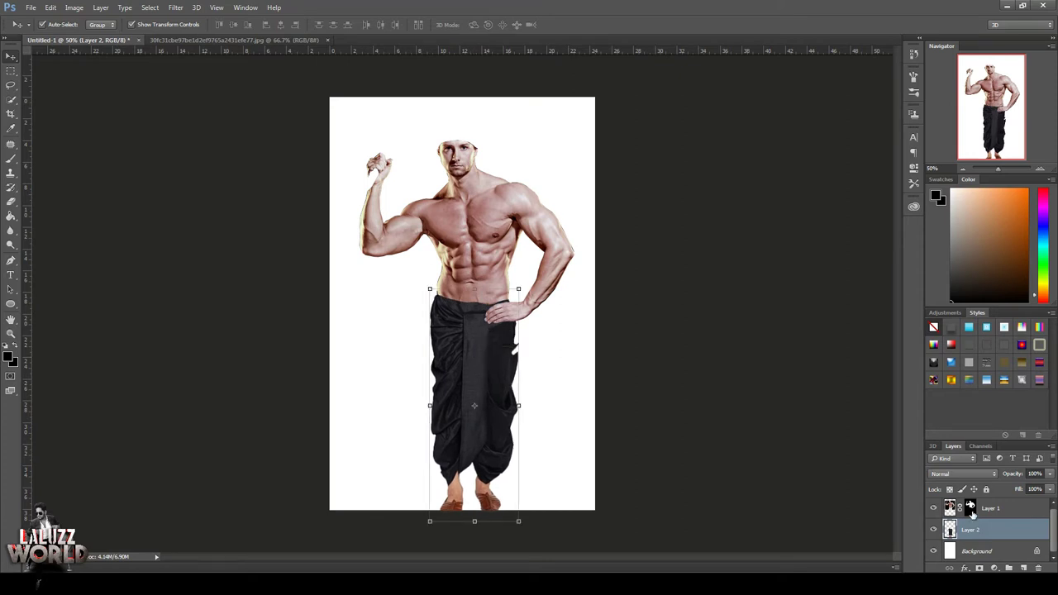
pyautogui.click(971, 509)
pyautogui.click(982, 568)
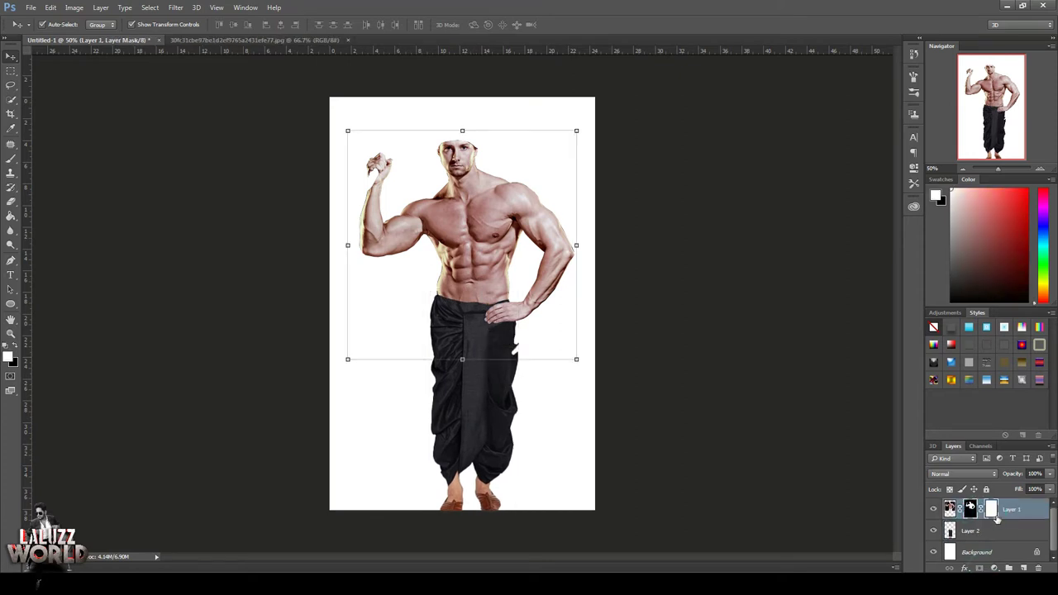
pyautogui.click(8, 158)
pyautogui.click(438, 303)
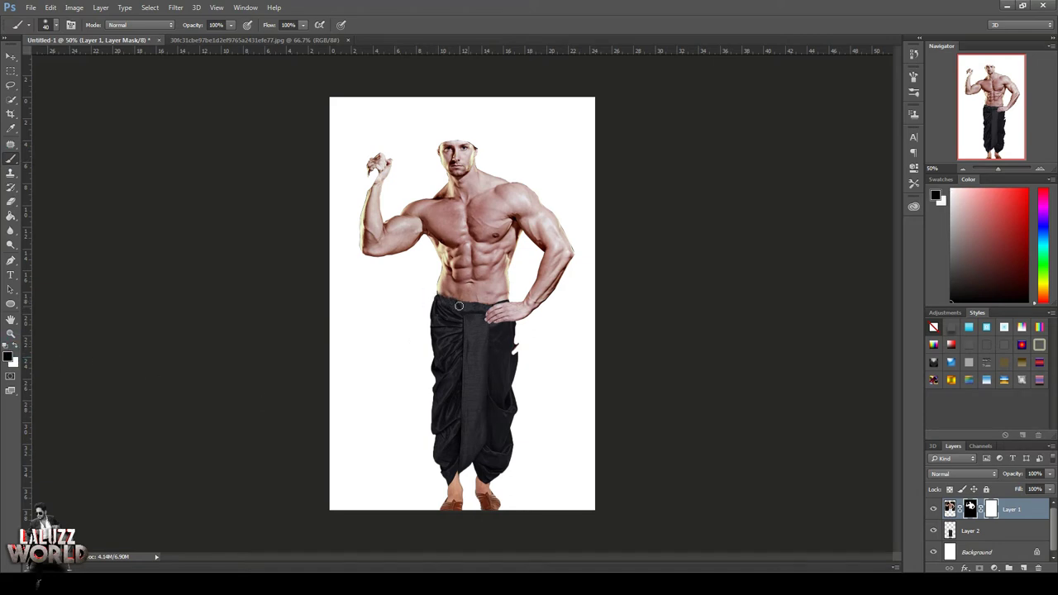
pyautogui.hotkey('ctrl', 'z')
pyautogui.click(987, 533)
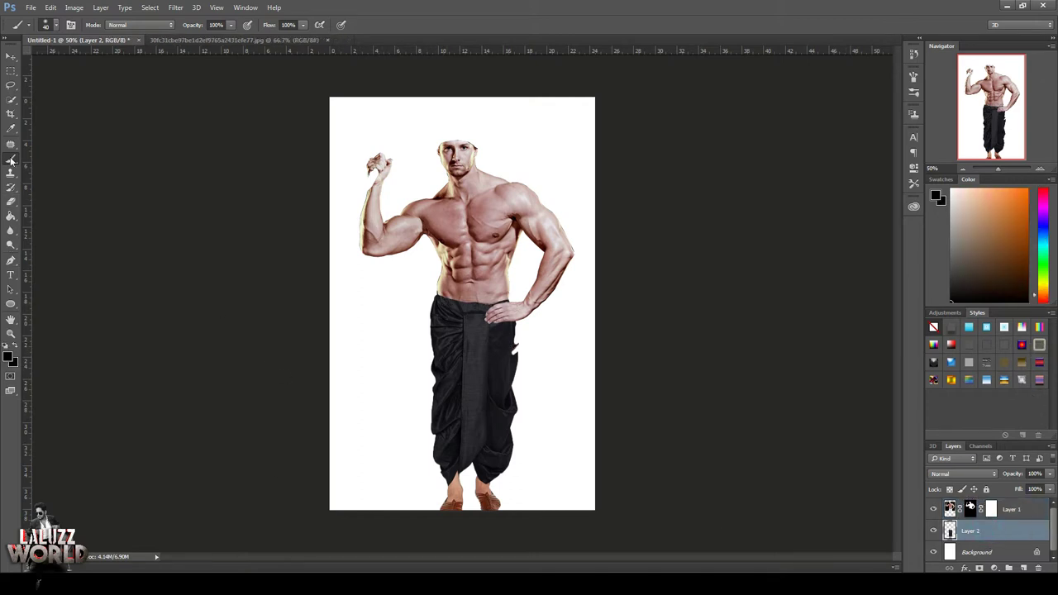
# Step: Outline the white gap at the trousers' right edge with the Pen and make it a selection
pyautogui.click(11, 262)
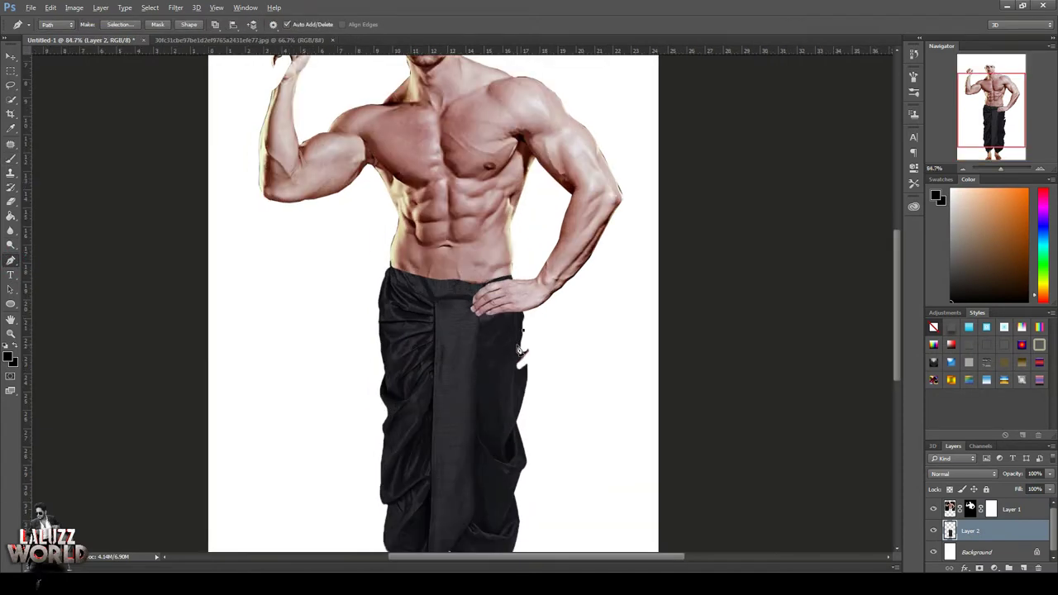
pyautogui.scroll(3, 530, 341)
pyautogui.click(526, 327)
pyautogui.click(529, 373)
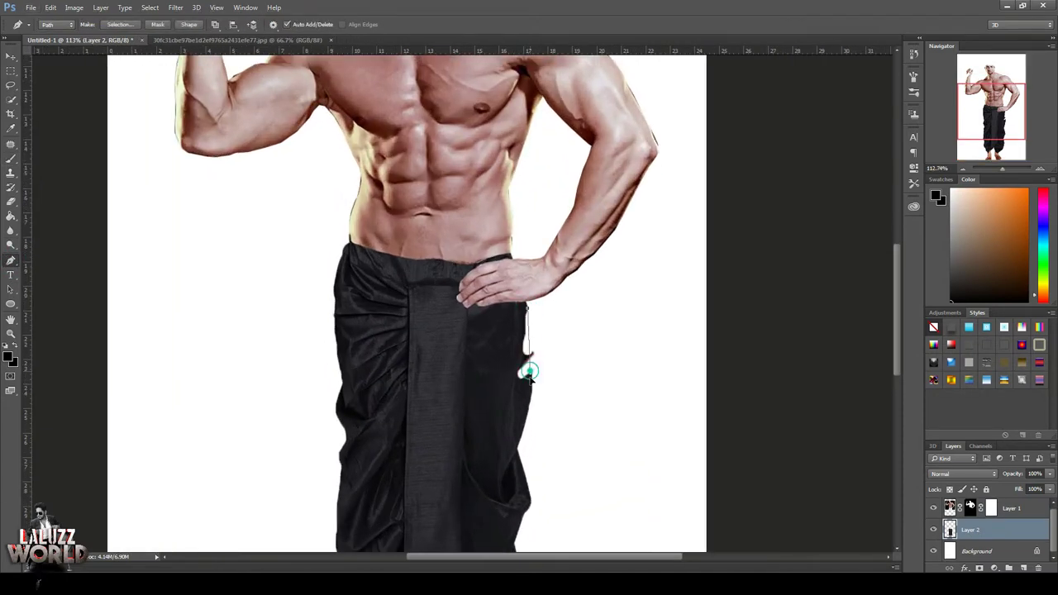
pyautogui.hotkey('ctrl', 'z')
pyautogui.moveTo(532, 382); pyautogui.dragTo(544, 382)
pyautogui.click(520, 383)
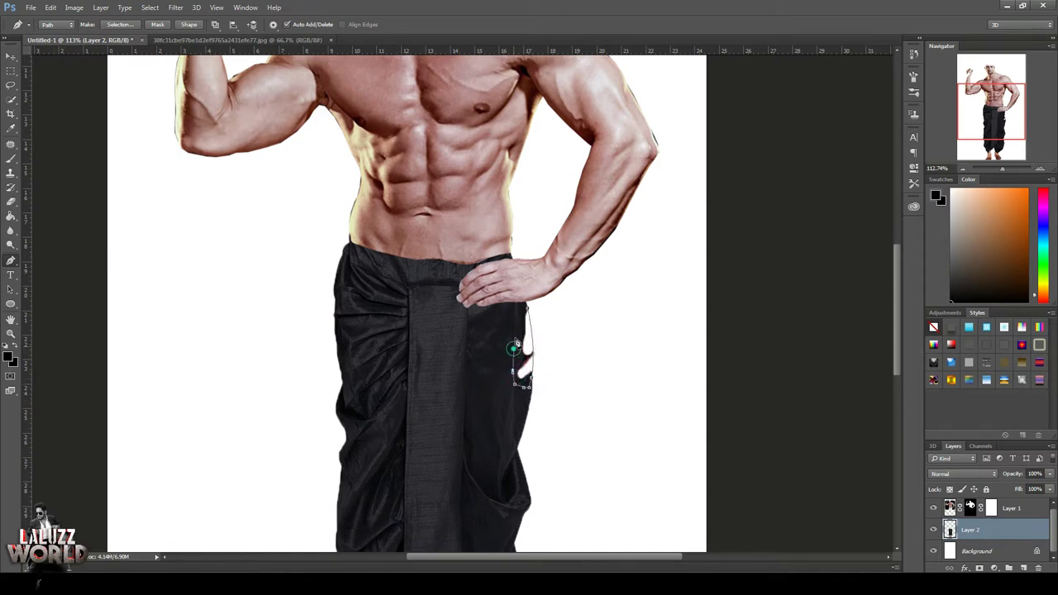
pyautogui.click(514, 347)
pyautogui.click(517, 320)
pyautogui.hotkey('ctrl', 'Return')
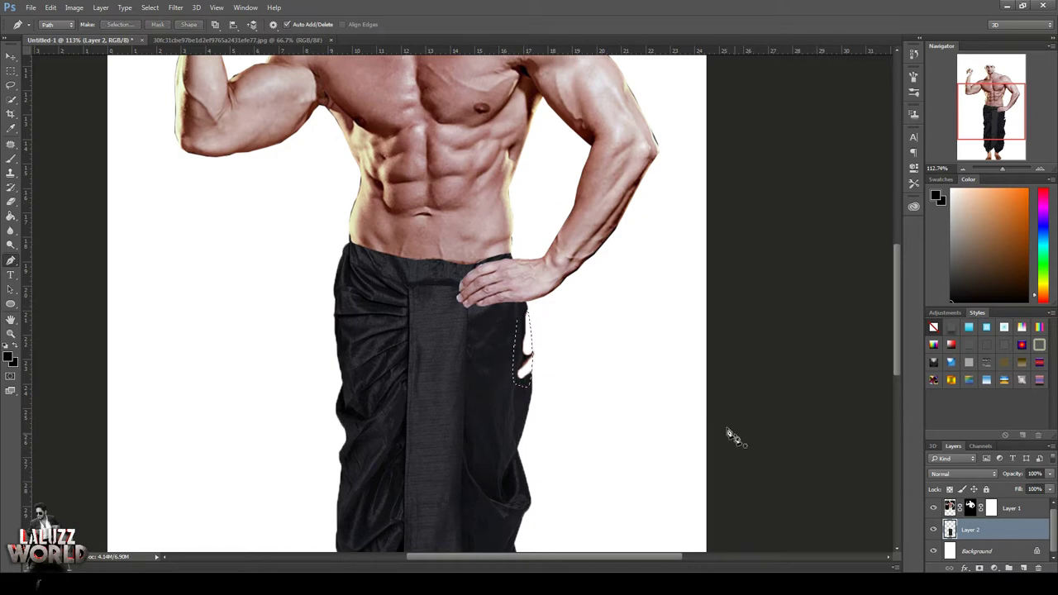
# Step: Clone dark fabric into the gap, deselect, zoom out and select Layer 1
pyautogui.click(11, 172)
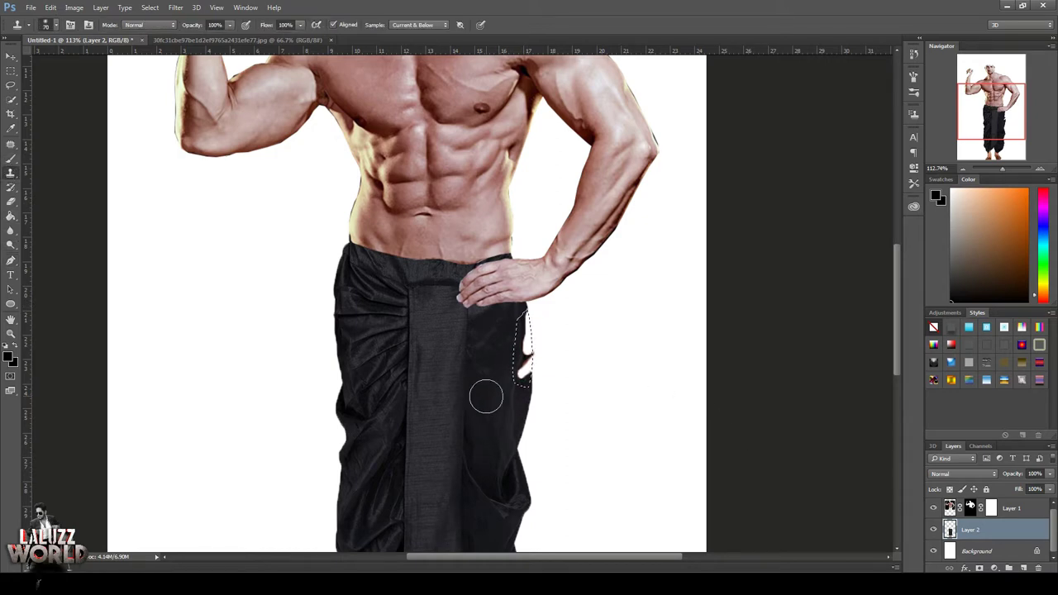
pyautogui.keyDown('alt'); pyautogui.click(485, 394); pyautogui.keyUp('alt')
pyautogui.moveTo(524, 366)
pyautogui.mouseDown()
pyautogui.moveTo(527, 376)
pyautogui.moveTo(524, 338)
pyautogui.mouseUp()
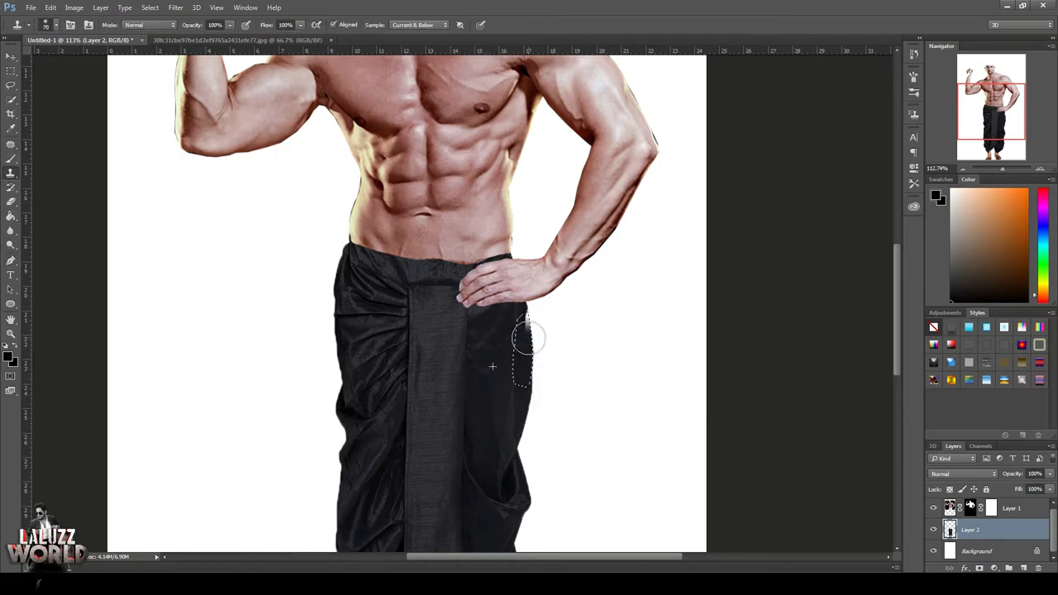
pyautogui.hotkey('ctrl', 'd')
pyautogui.press('m')
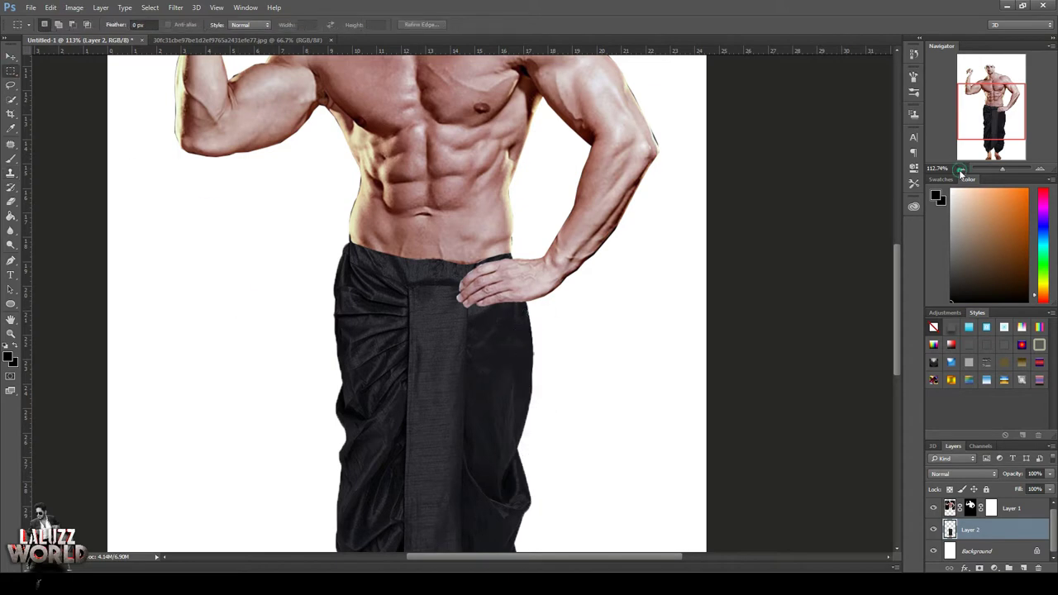
pyautogui.click(963, 169)
pyautogui.click(962, 169)
pyautogui.press('v')
pyautogui.click(720, 245)
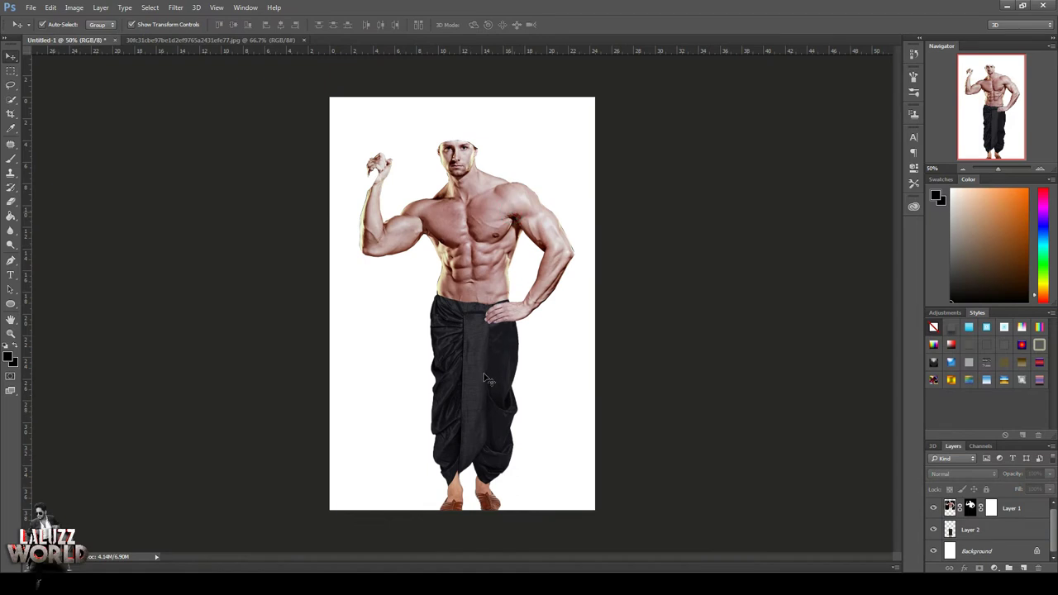
pyautogui.click(516, 223)
pyautogui.click(519, 225)
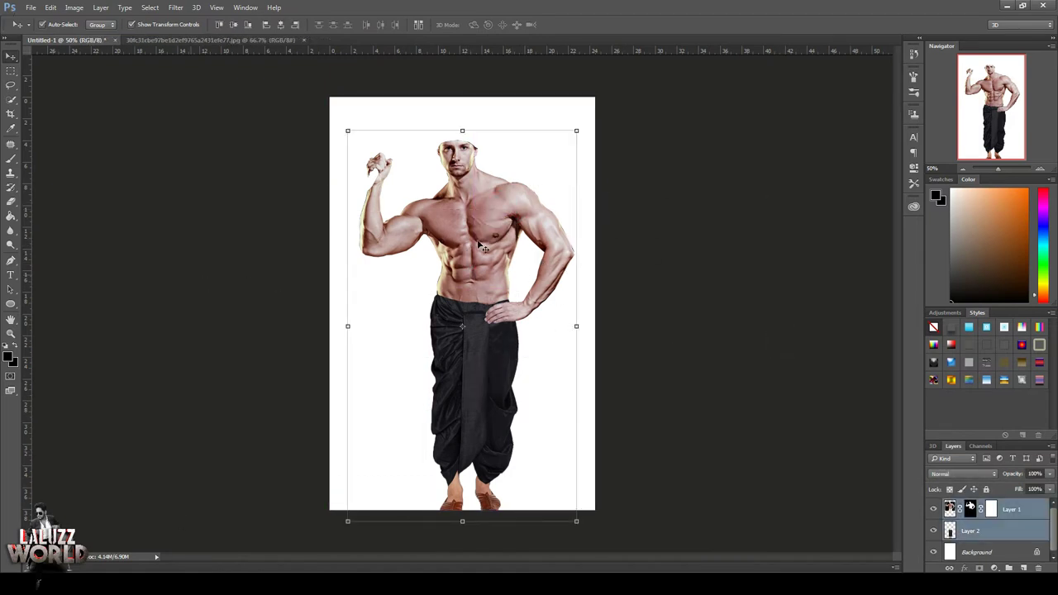
# Step: Save the document as Untitled-1.psd
pyautogui.hotkey('ctrl', 'alt', 'shift', 'a')
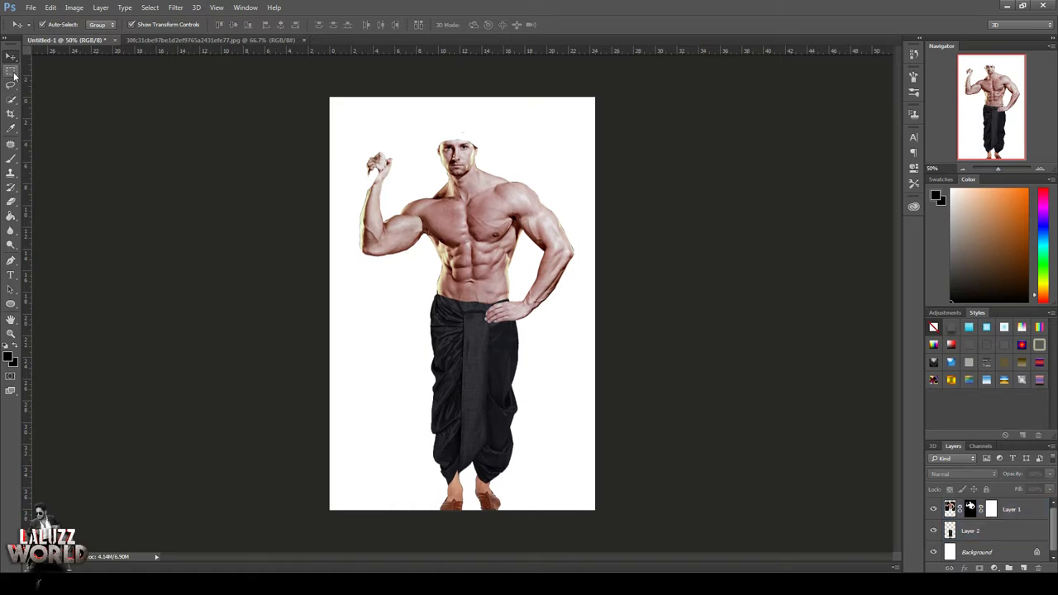
pyautogui.hotkey('ctrl', 's')
pyautogui.click(436, 341)
pyautogui.click(655, 177)
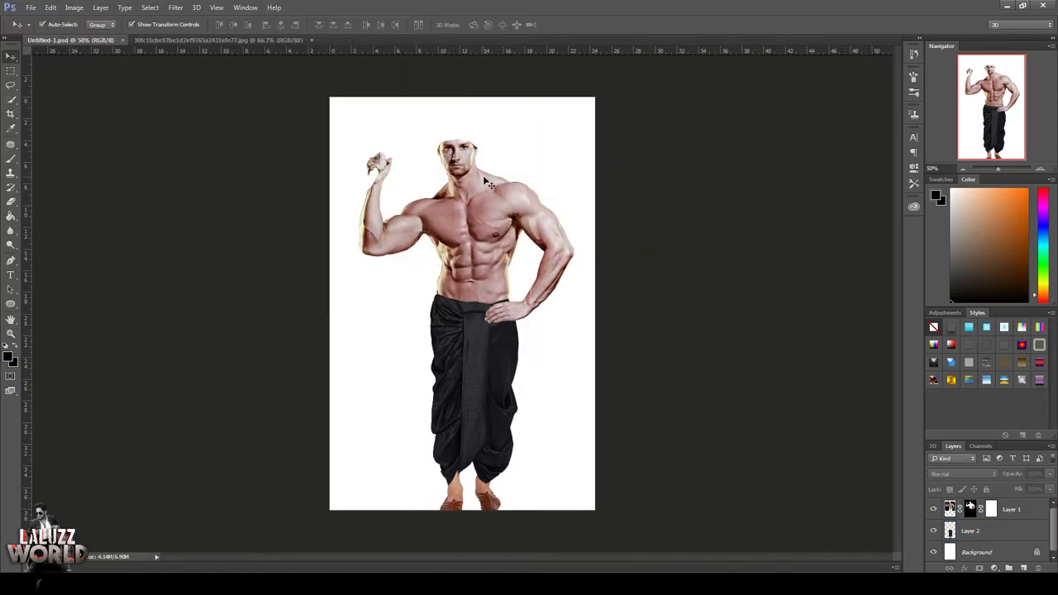
# Step: Move the torso and the legs higher on the canvas
pyautogui.click(1007, 531)
pyautogui.click(468, 279)
pyautogui.moveTo(467, 206); pyautogui.dragTo(467, 188)
pyautogui.moveTo(463, 356); pyautogui.dragTo(465, 329)
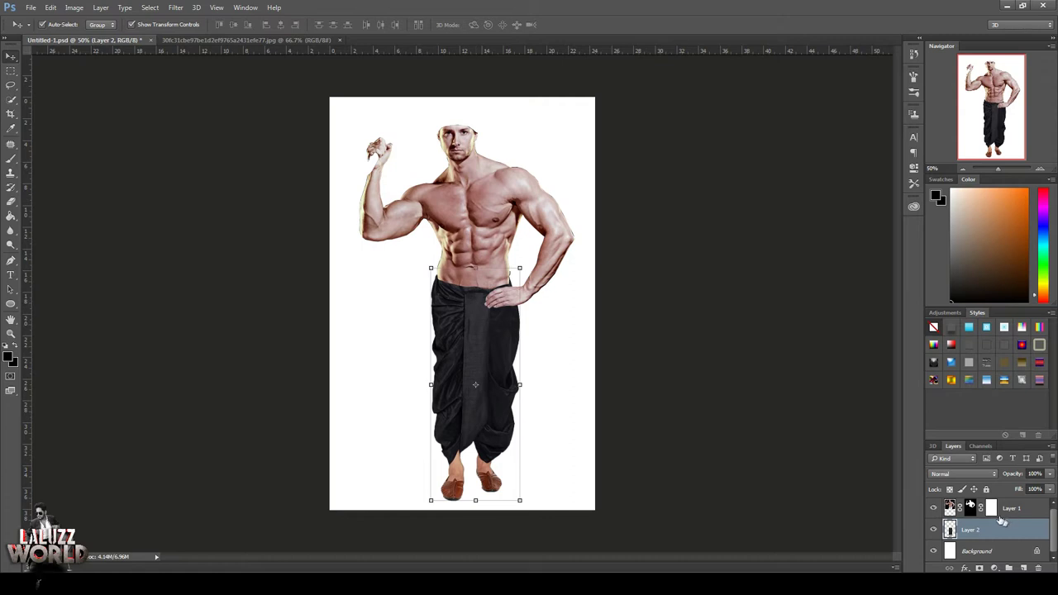
# Step: Put Layer 2 above Layer 1, copy Layer 1's mask onto it and invert it
pyautogui.moveTo(1004, 528)
pyautogui.mouseDown()
pyautogui.moveTo(972, 506)
pyautogui.moveTo(975, 522)
pyautogui.moveTo(971, 509)
pyautogui.mouseUp()
pyautogui.click(982, 509)
pyautogui.click(488, 222)
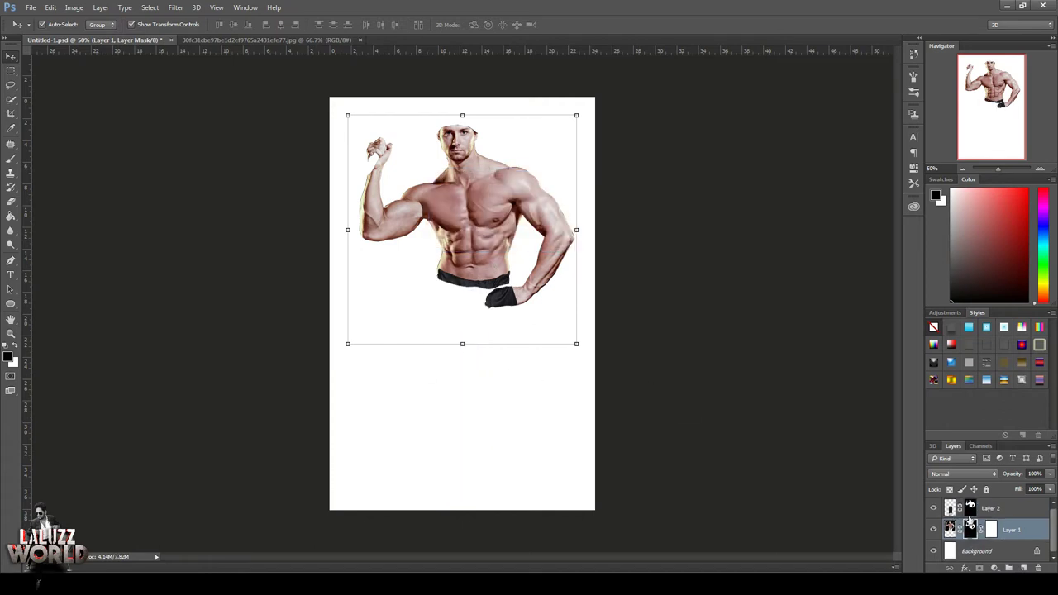
pyautogui.doubleClick(971, 508)
pyautogui.scroll(-2, 876, 215)
pyautogui.click(872, 238)
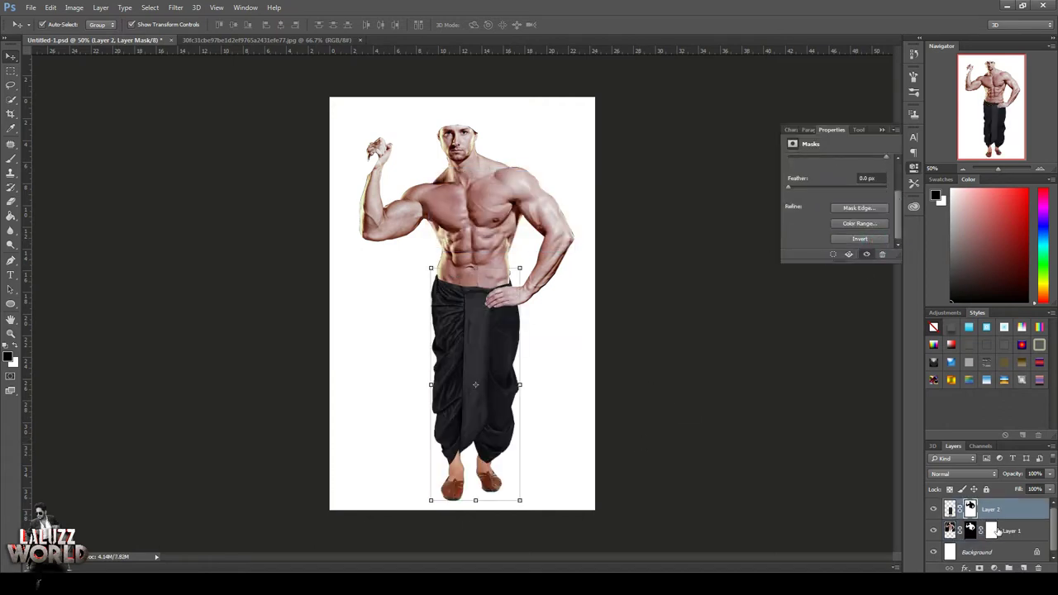
# Step: Select both figure layers and shrink them slightly with Free Transform
pyautogui.click(11, 159)
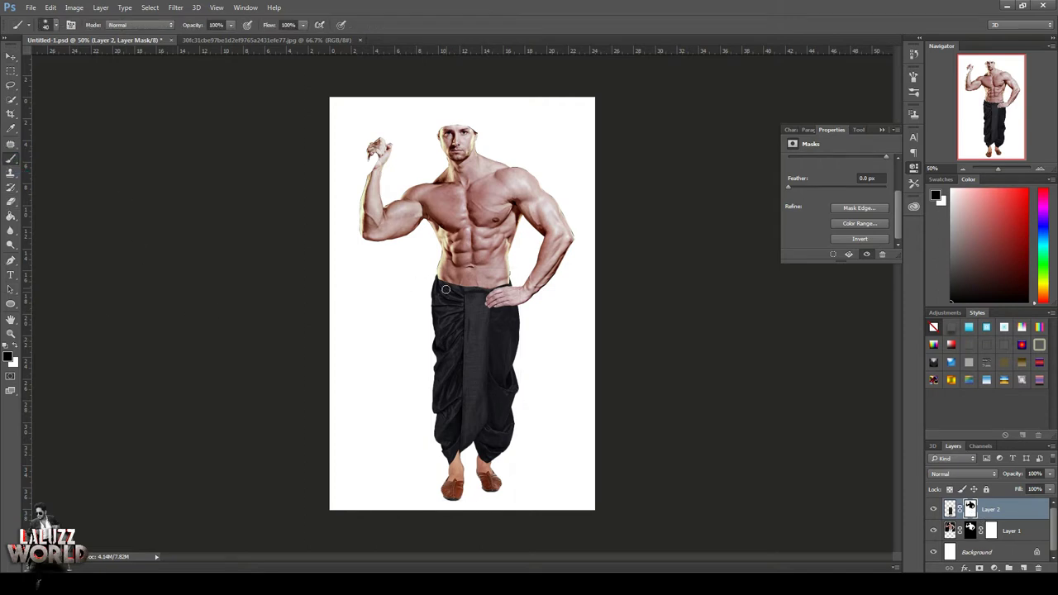
pyautogui.press('x')
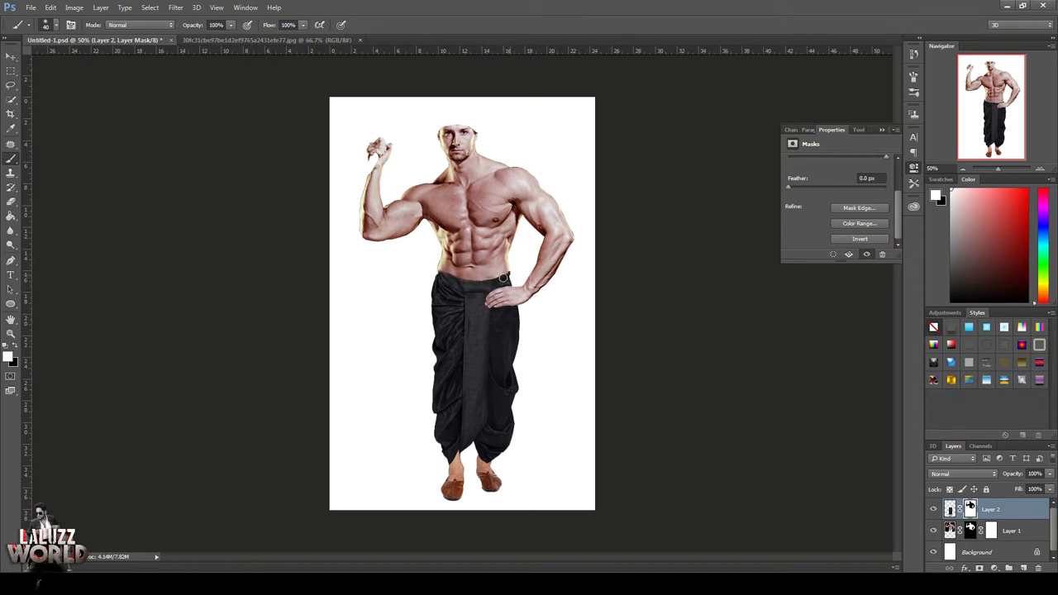
pyautogui.click(11, 55)
pyautogui.click(170, 229)
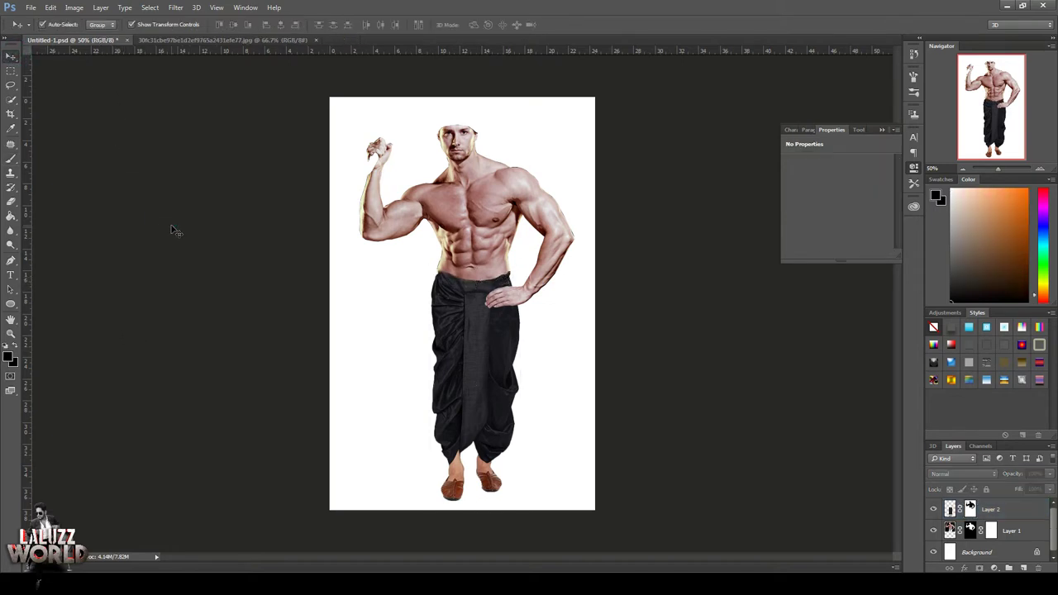
pyautogui.click(581, 139)
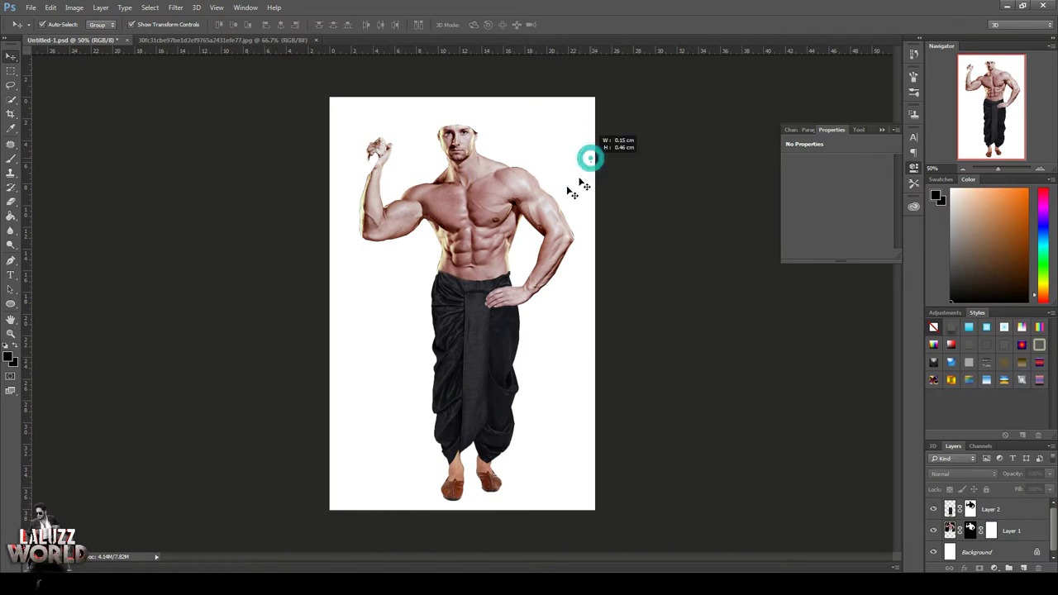
pyautogui.moveTo(599, 139); pyautogui.dragTo(579, 173)
pyautogui.moveTo(579, 110); pyautogui.dragTo(563, 138)
pyautogui.press('Return')
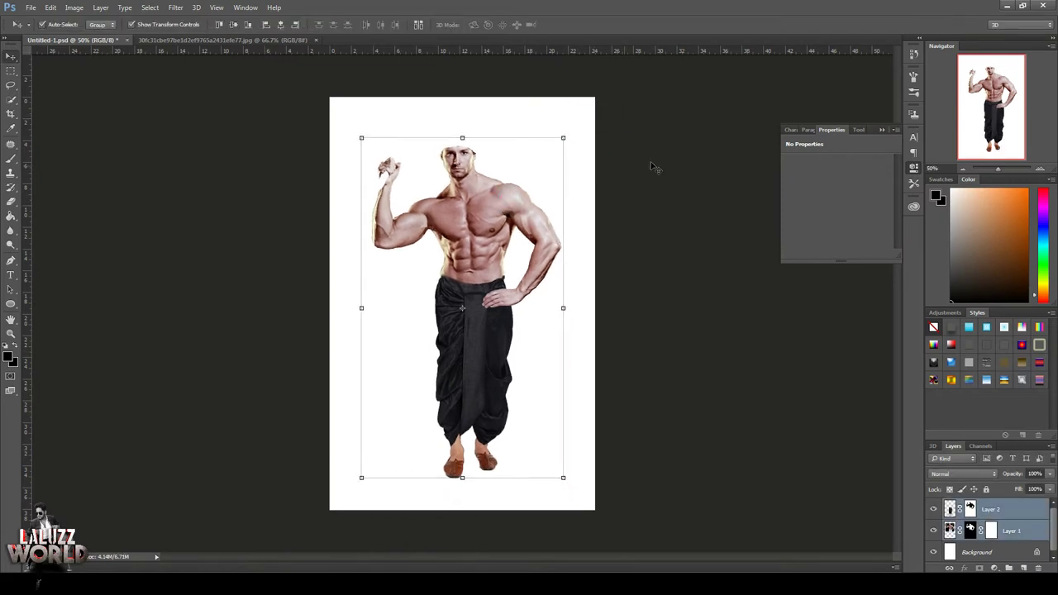
pyautogui.click(649, 165)
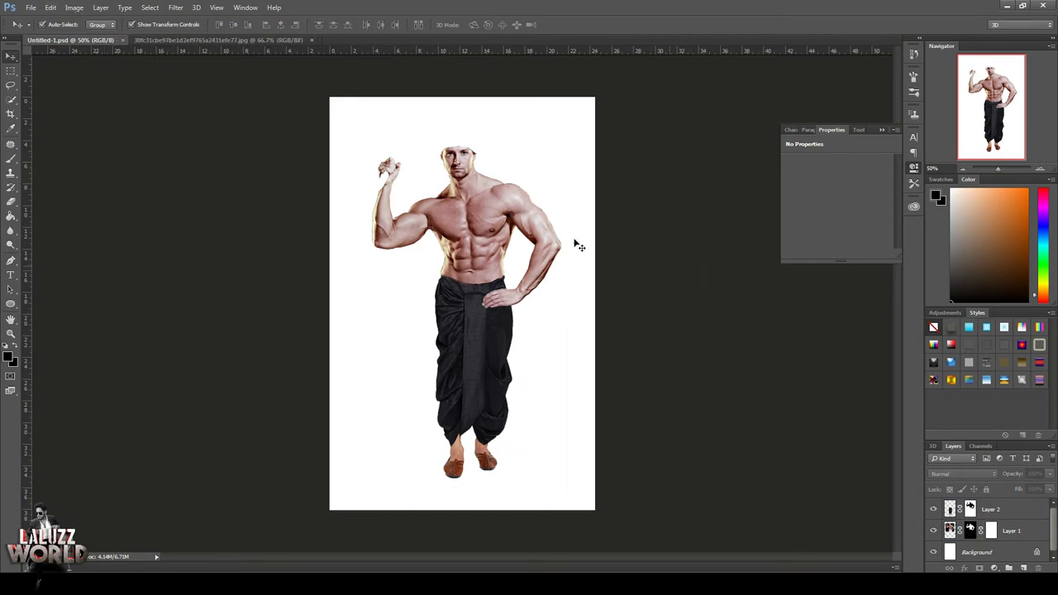
pyautogui.click(74, 7)
# Step: Set white as the background colour and crop the canvas wider equally on both sides
pyautogui.click(91, 88)
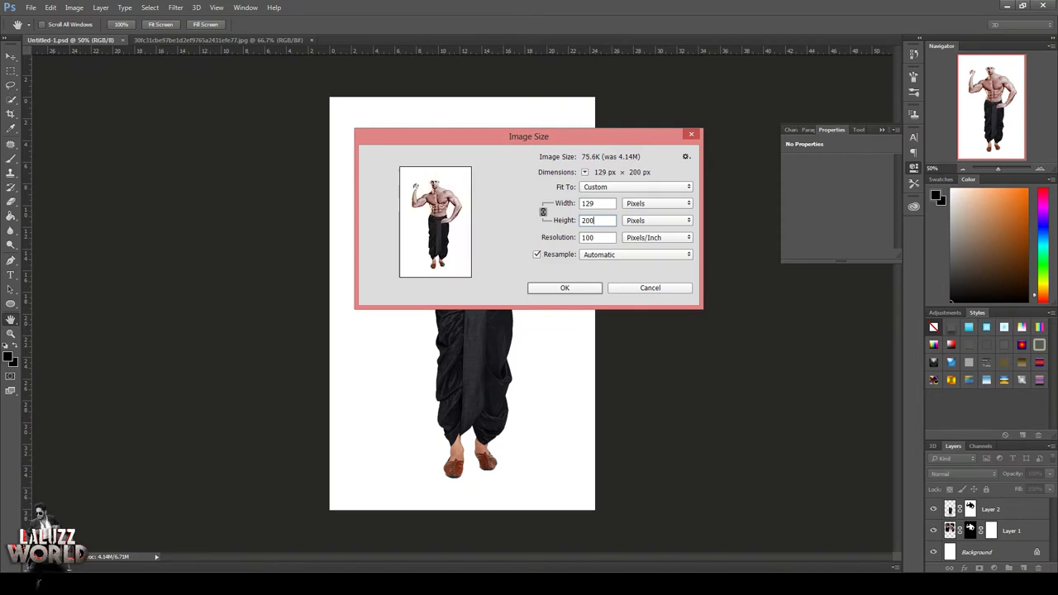
pyautogui.press('Escape')
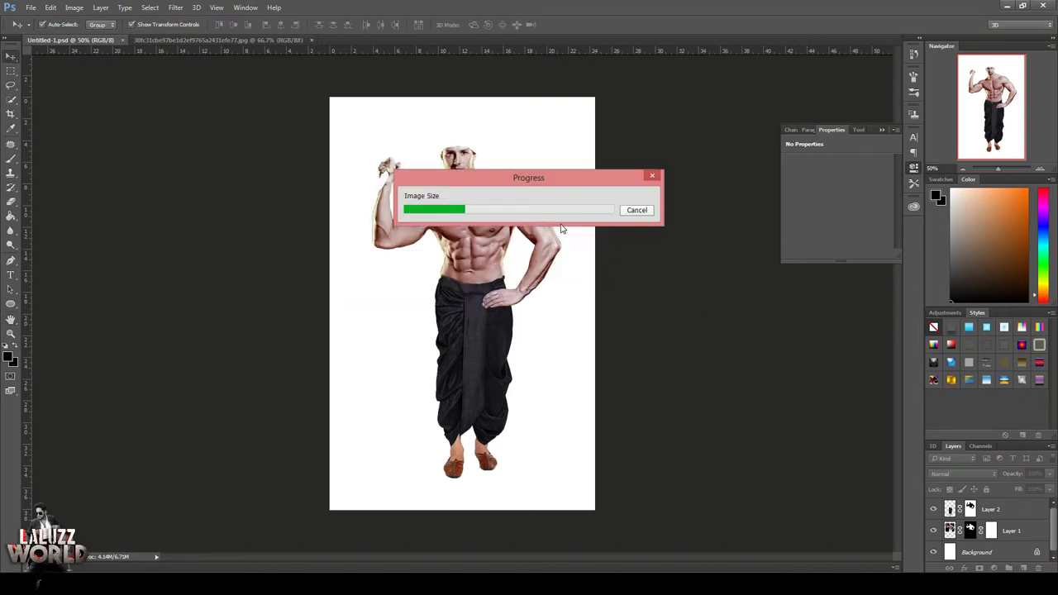
pyautogui.hotkey('ctrl', '-')
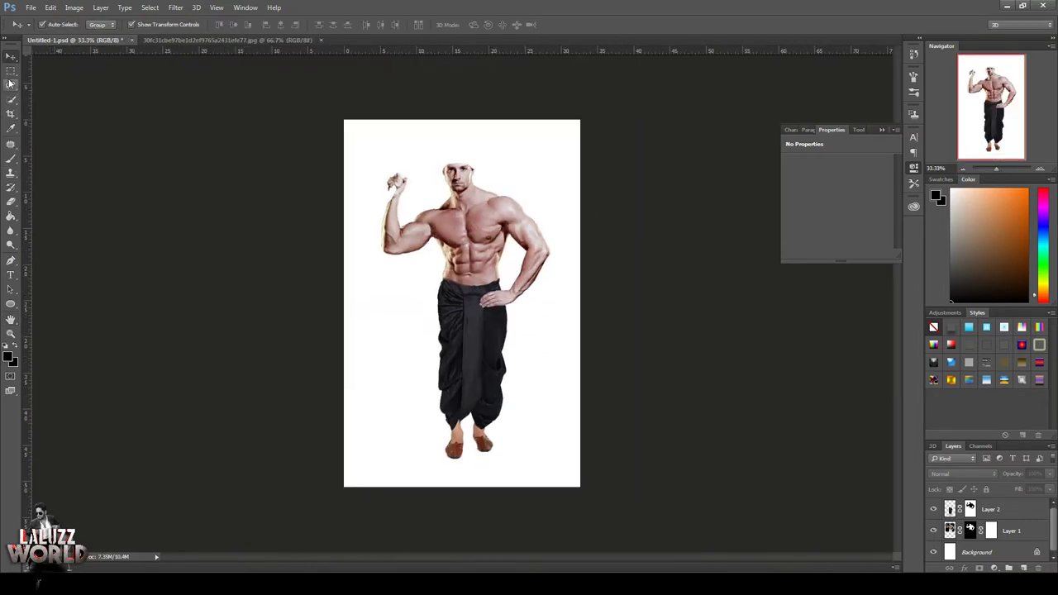
pyautogui.click(14, 362)
pyautogui.press('Return')
pyautogui.click(10, 114)
pyautogui.moveTo(581, 304); pyautogui.dragTo(632, 303)
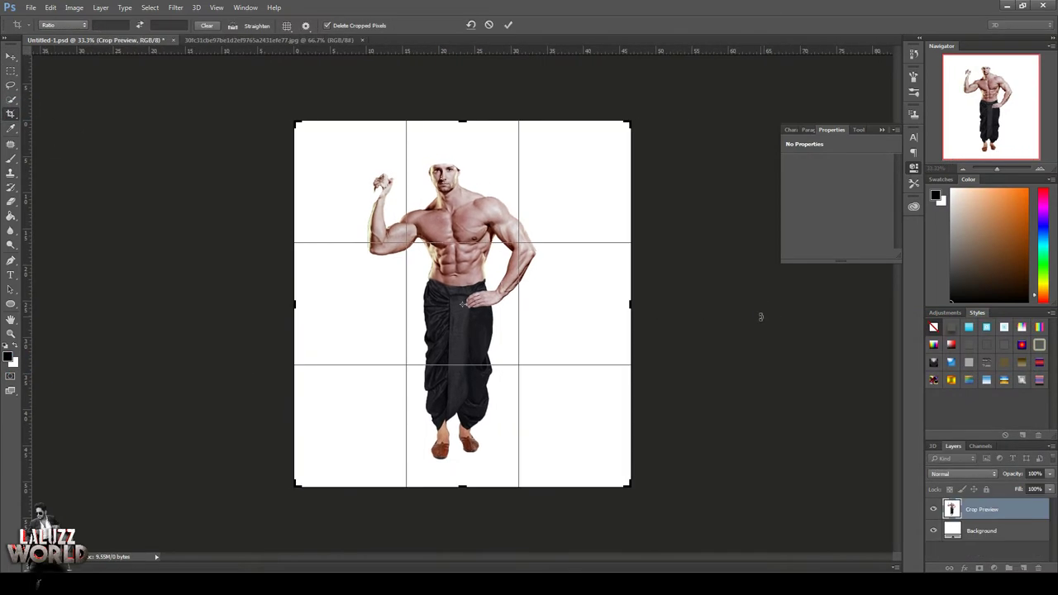
pyautogui.press('v')
pyautogui.click(488, 220)
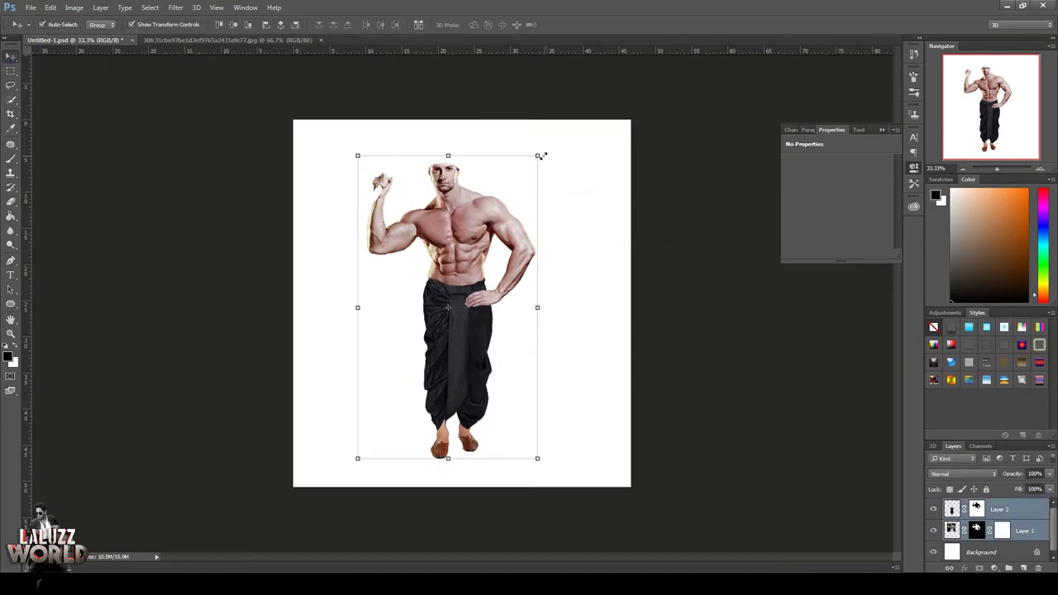
# Step: Move the figure slightly lower on the canvas with Free Transform
pyautogui.hotkey('ctrl', 't')
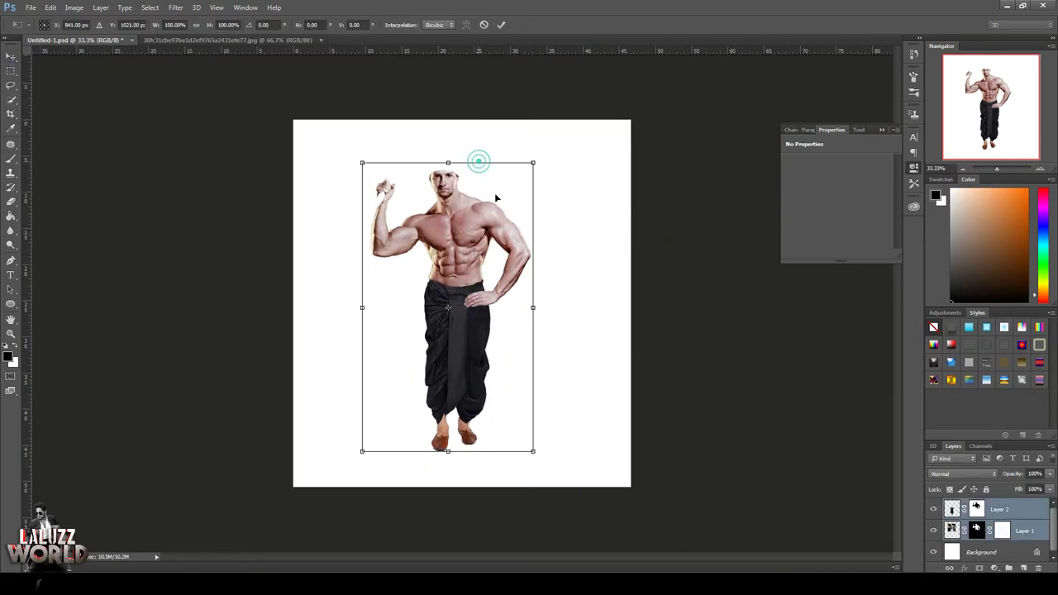
pyautogui.moveTo(494, 193); pyautogui.dragTo(474, 258)
pyautogui.press('Return')
pyautogui.click(76, 134)
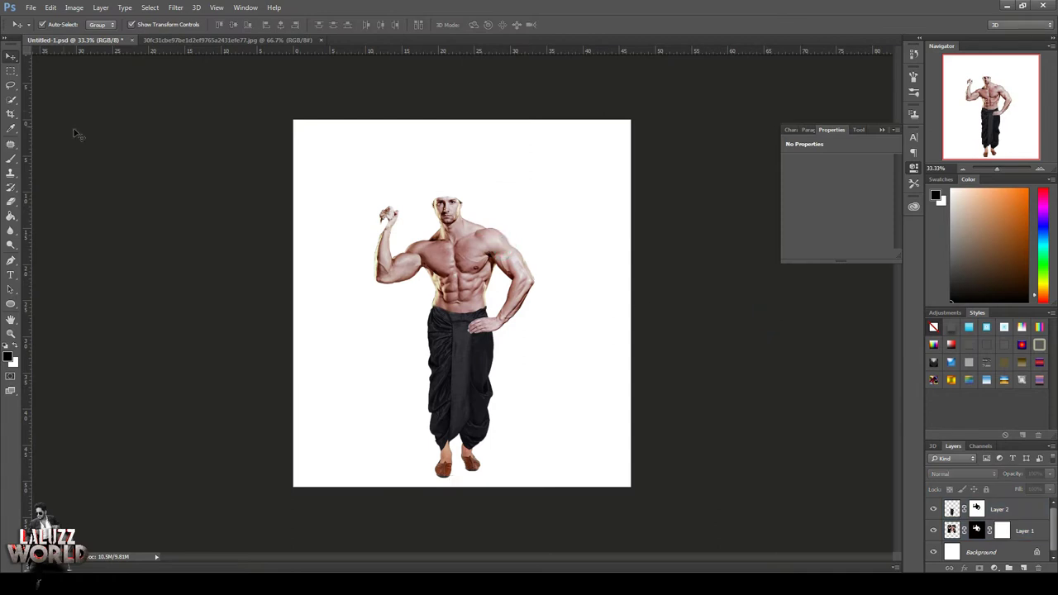
pyautogui.click(31, 8)
pyautogui.click(249, 248)
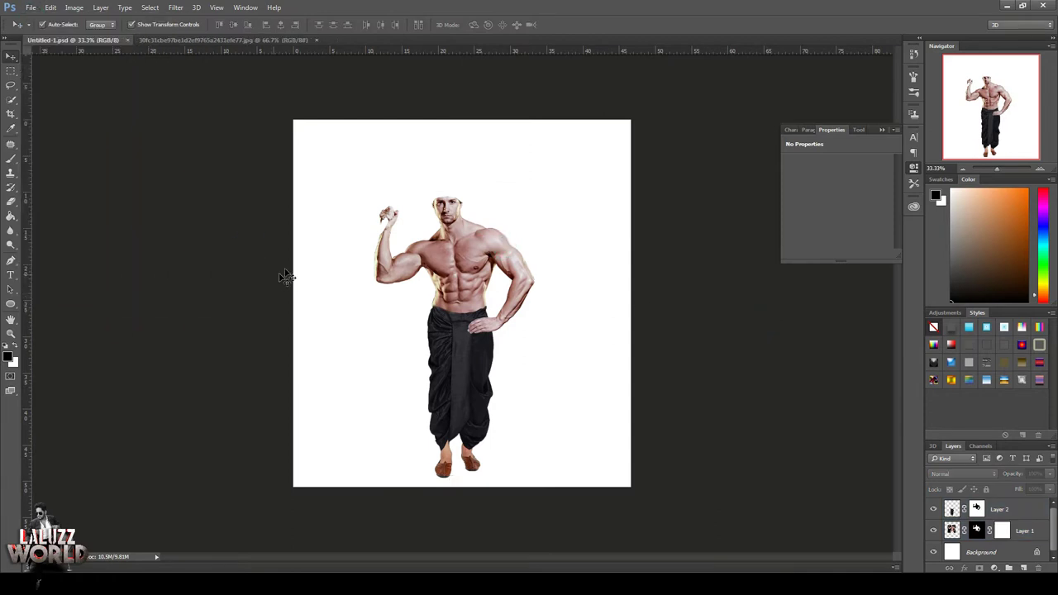
# Step: Open the long curly hair image PngItem_5031304
pyautogui.click(31, 8)
pyautogui.click(39, 33)
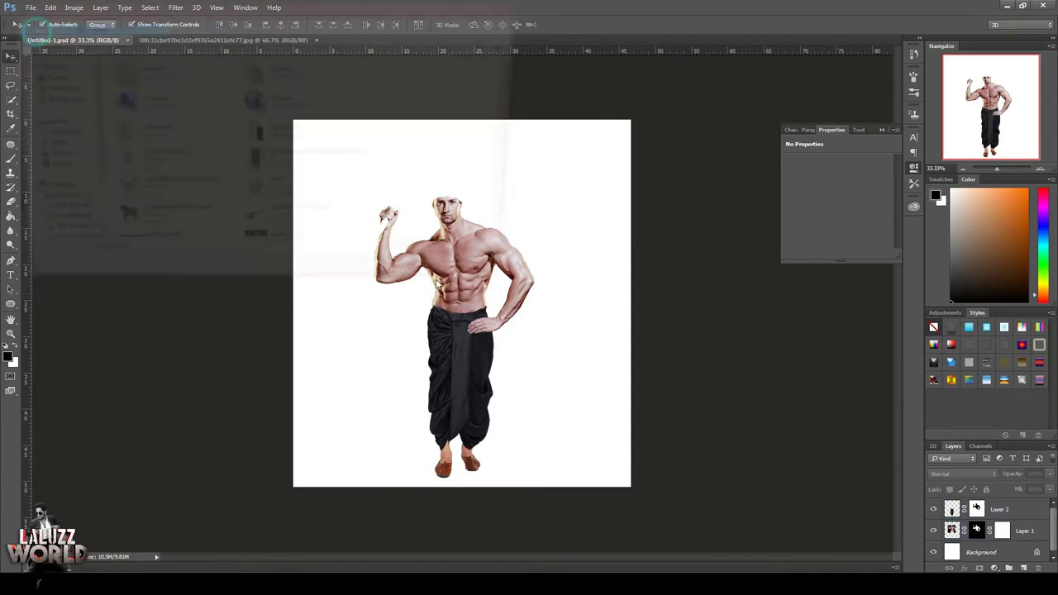
pyautogui.press('Escape')
pyautogui.hotkey('ctrl', 'Tab')
pyautogui.hotkey('ctrl', 'Tab')
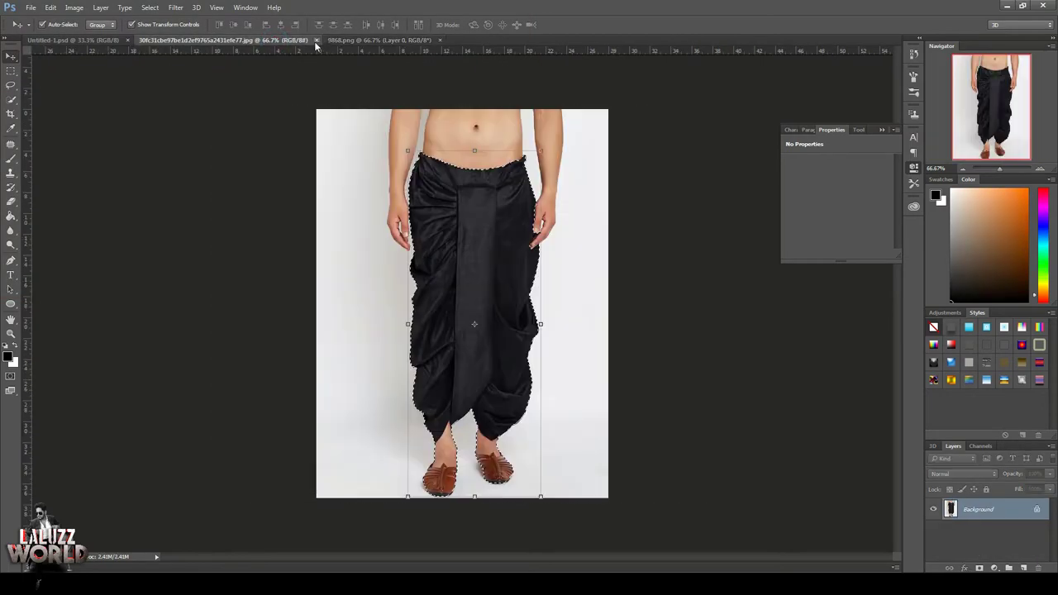
pyautogui.hotkey('ctrl', 'shift', 'Tab')
pyautogui.hotkey('ctrl', 'shift', 'Tab')
pyautogui.click(30, 7)
pyautogui.click(39, 32)
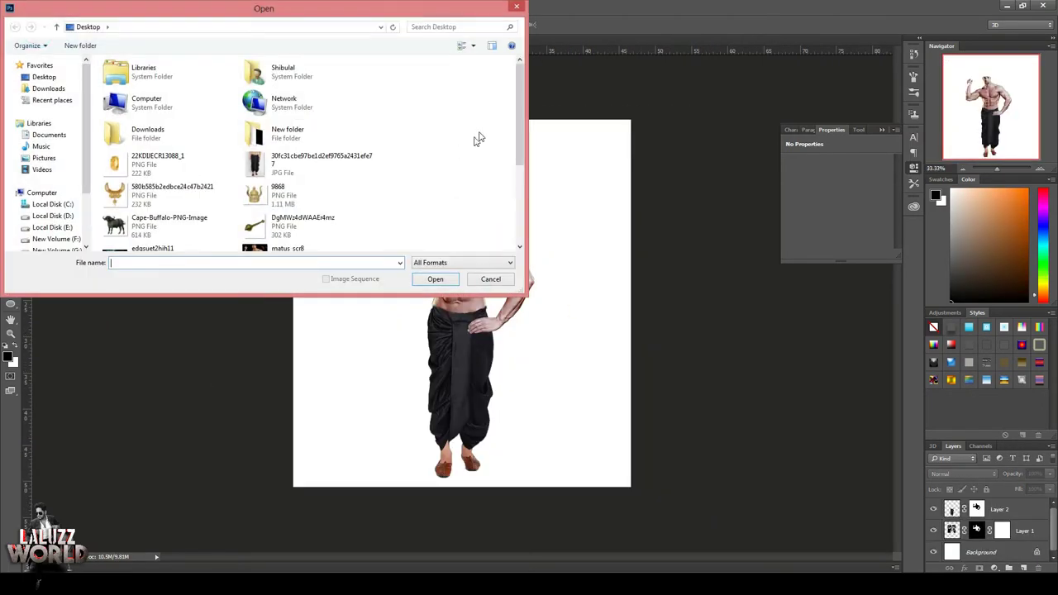
pyautogui.scroll(-5, 330, 149)
pyautogui.click(165, 205)
pyautogui.press('Return')
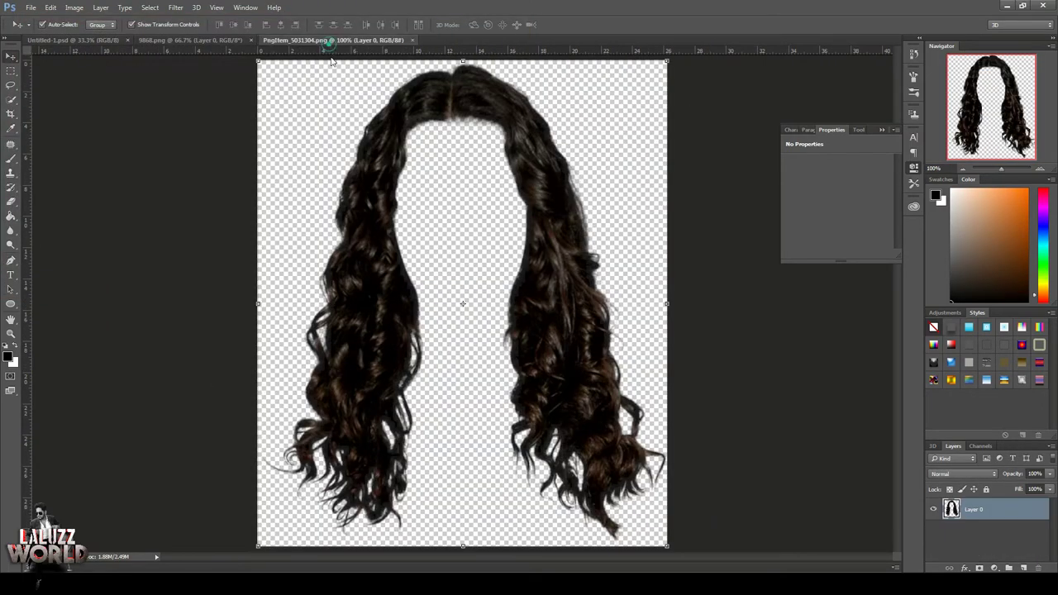
# Step: Place the hair in Untitled-1, scaled to 50% over the man's head, and float the crown window
pyautogui.moveTo(330, 40); pyautogui.dragTo(405, 59)
pyautogui.hotkey('ctrl', '+')
pyautogui.hotkey('ctrl', 't')
pyautogui.moveTo(410, 266)
pyautogui.mouseDown()
pyautogui.moveTo(339, 273)
pyautogui.moveTo(438, 248)
pyautogui.mouseUp()
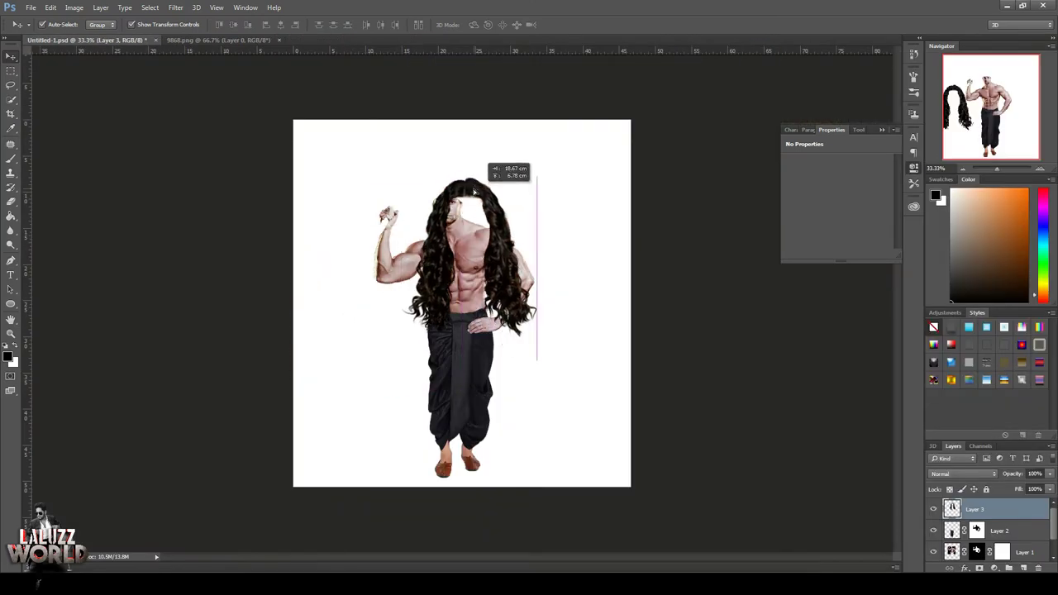
pyautogui.moveTo(539, 165); pyautogui.dragTo(477, 204)
pyautogui.moveTo(451, 226); pyautogui.dragTo(458, 187)
pyautogui.scroll(3, 463, 207)
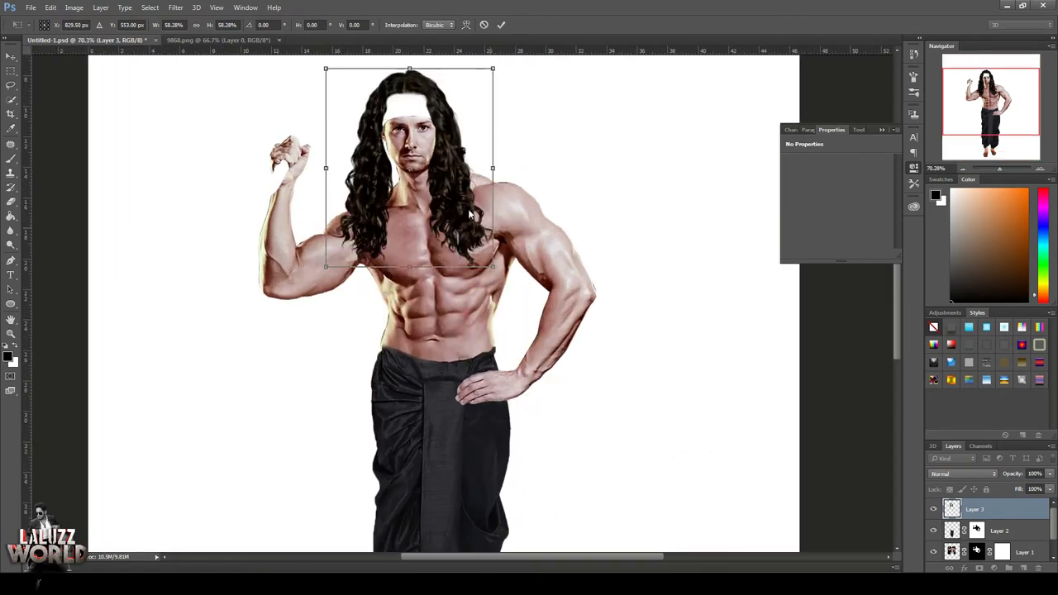
pyautogui.moveTo(490, 69); pyautogui.dragTo(483, 80)
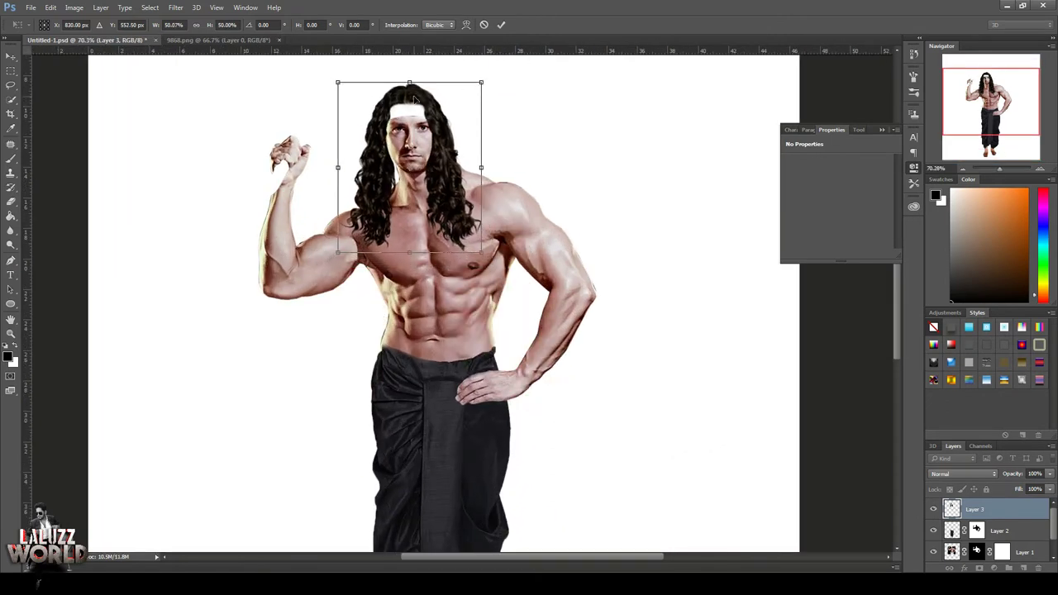
pyautogui.moveTo(413, 86); pyautogui.dragTo(416, 101)
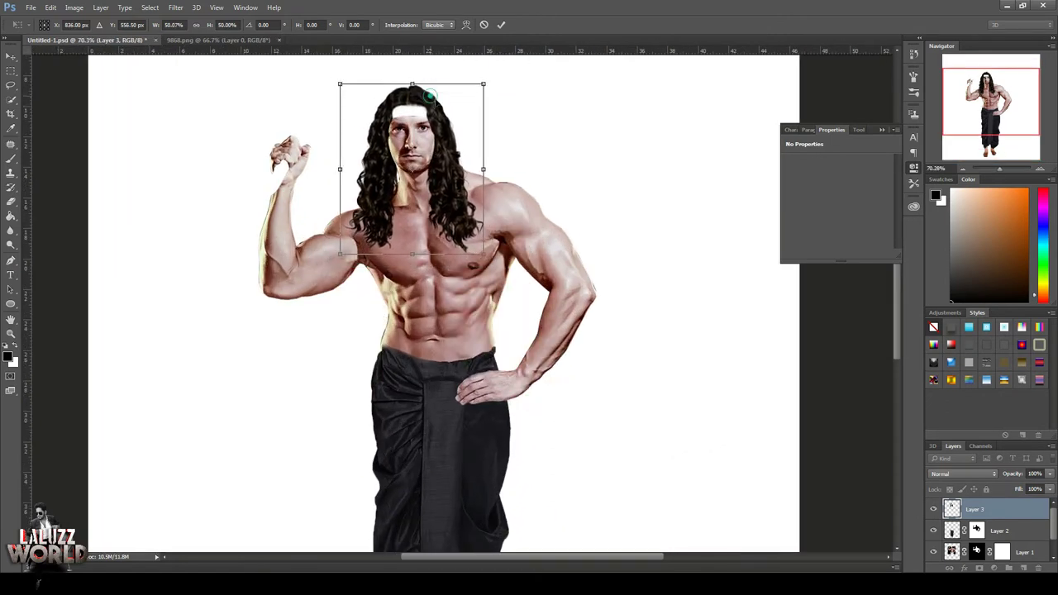
pyautogui.press('Return')
pyautogui.moveTo(214, 40); pyautogui.dragTo(698, 58)
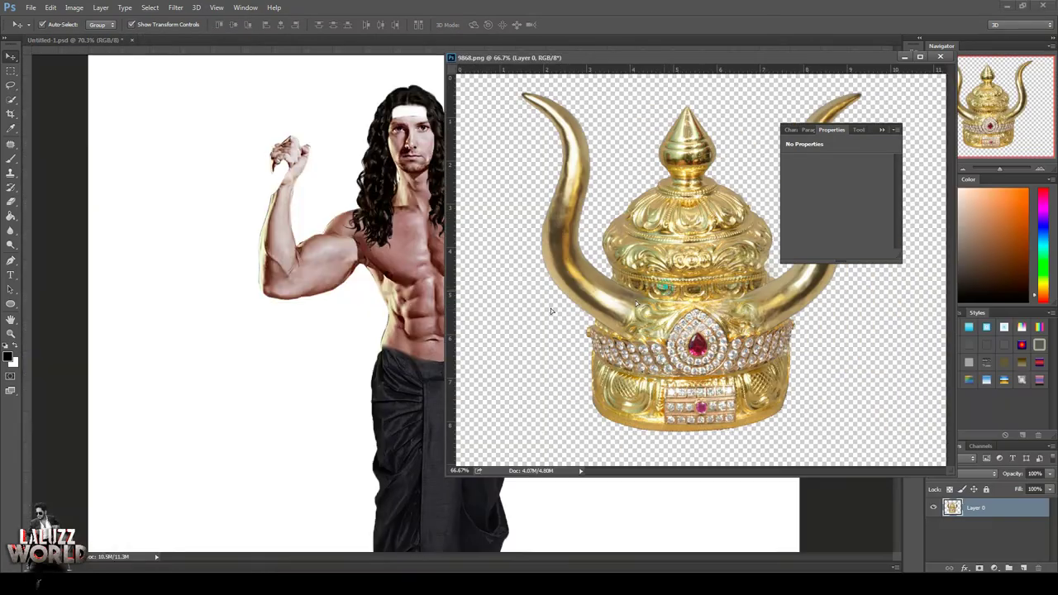
# Step: Drag the gold crown into Untitled-1 and scale it to about 30% above the head
pyautogui.moveTo(551, 311); pyautogui.dragTo(460, 243)
pyautogui.moveTo(703, 234)
pyautogui.mouseDown()
pyautogui.moveTo(745, 128)
pyautogui.moveTo(599, 238)
pyautogui.moveTo(551, 201)
pyautogui.mouseUp()
pyautogui.moveTo(472, 145); pyautogui.dragTo(464, 174)
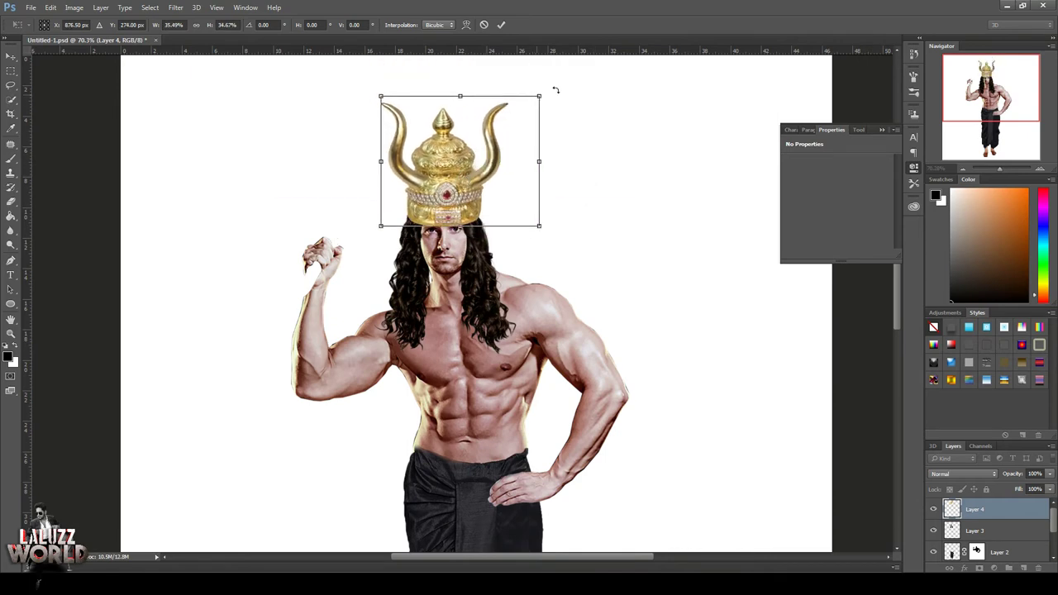
pyautogui.moveTo(538, 96); pyautogui.dragTo(520, 110)
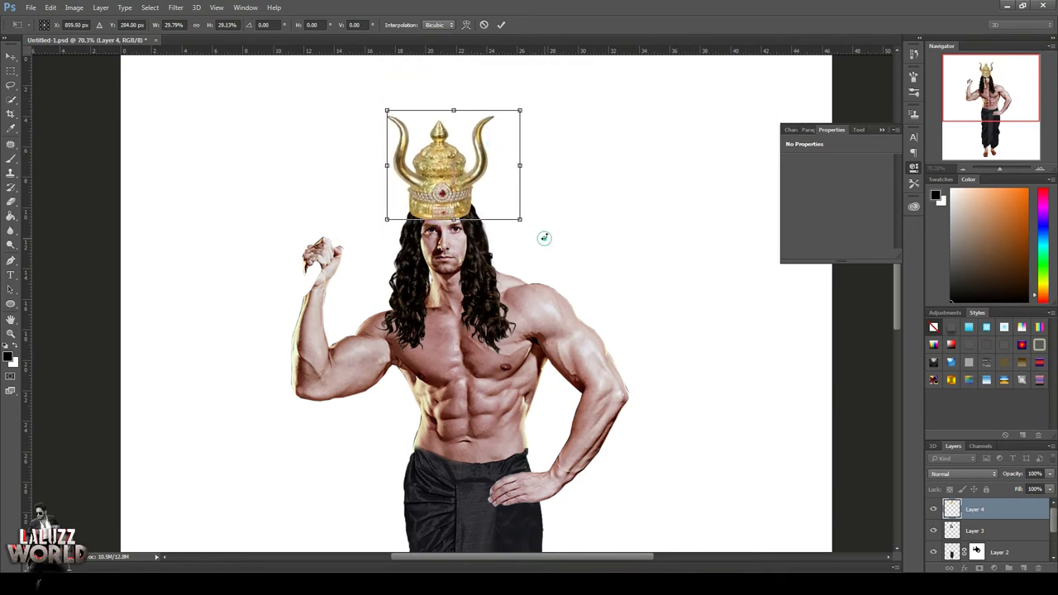
pyautogui.press('Return')
# Step: Skew the crown so its top corners taper inward
pyautogui.hotkey('ctrl', 't')
pyautogui.rightClick(497, 131)
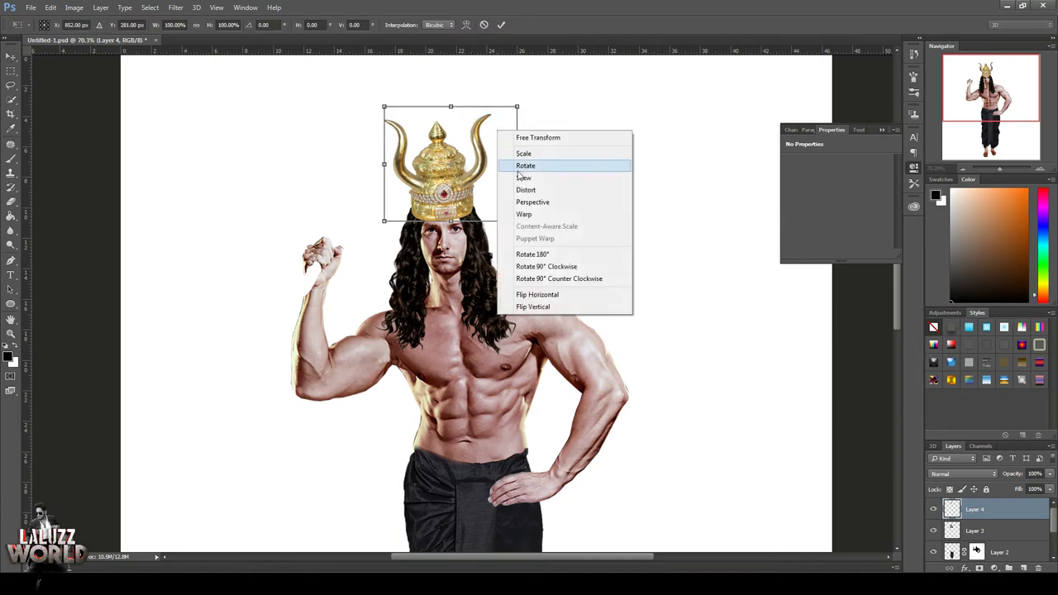
pyautogui.click(523, 177)
pyautogui.moveTo(517, 221); pyautogui.dragTo(526, 217)
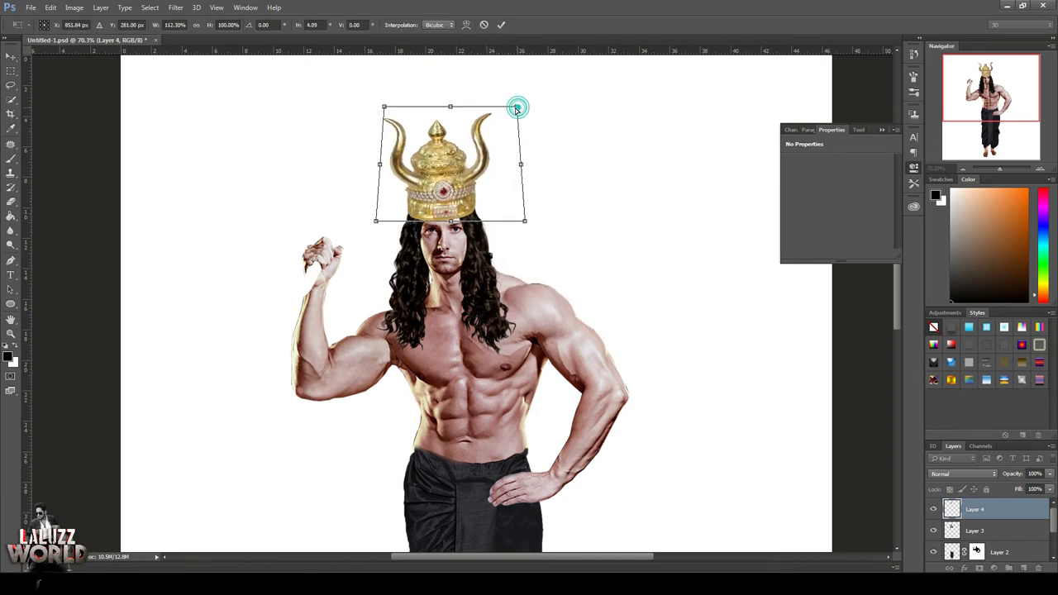
pyautogui.moveTo(516, 107); pyautogui.dragTo(507, 106)
pyautogui.moveTo(525, 220); pyautogui.dragTo(529, 216)
pyautogui.moveTo(450, 183); pyautogui.dragTo(454, 179)
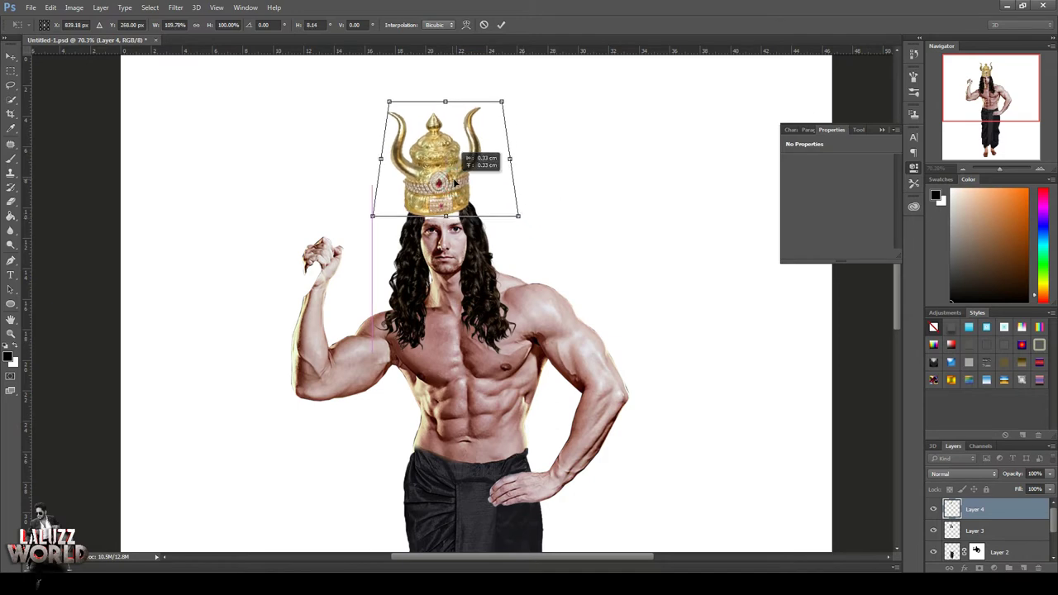
pyautogui.press('Return')
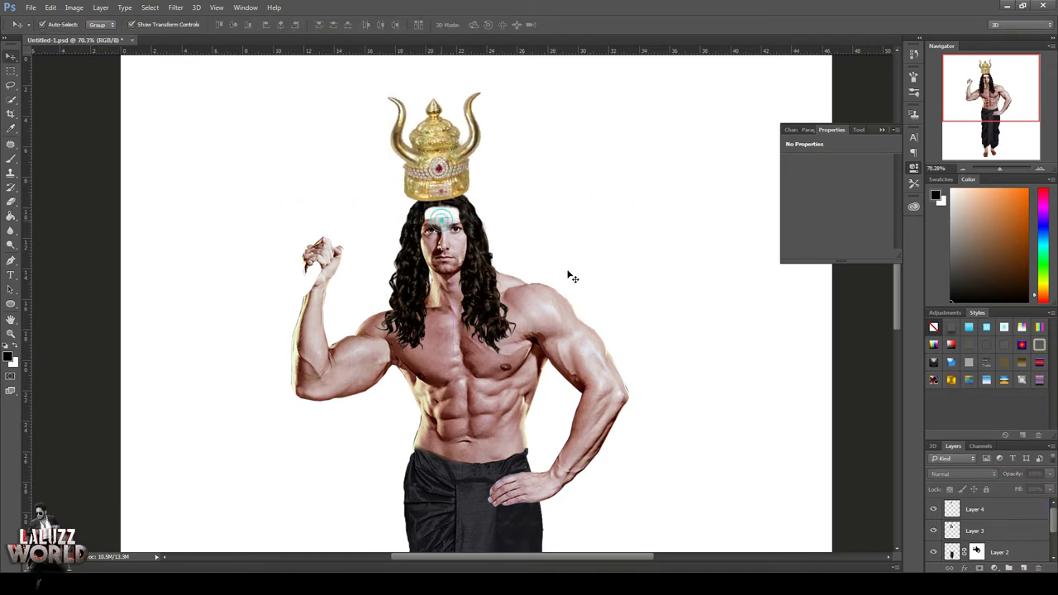
pyautogui.scroll(-1, 992, 529)
# Step: With Layer 1 and the Clone Stamp tool selected, add empty Layer 5 above it
pyautogui.click(1017, 551)
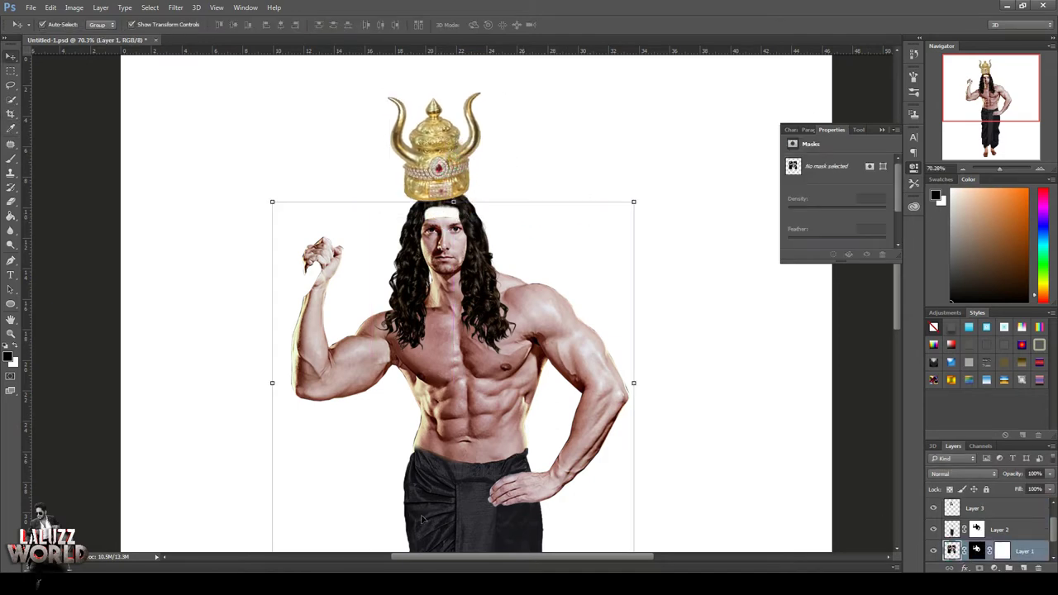
pyautogui.click(10, 158)
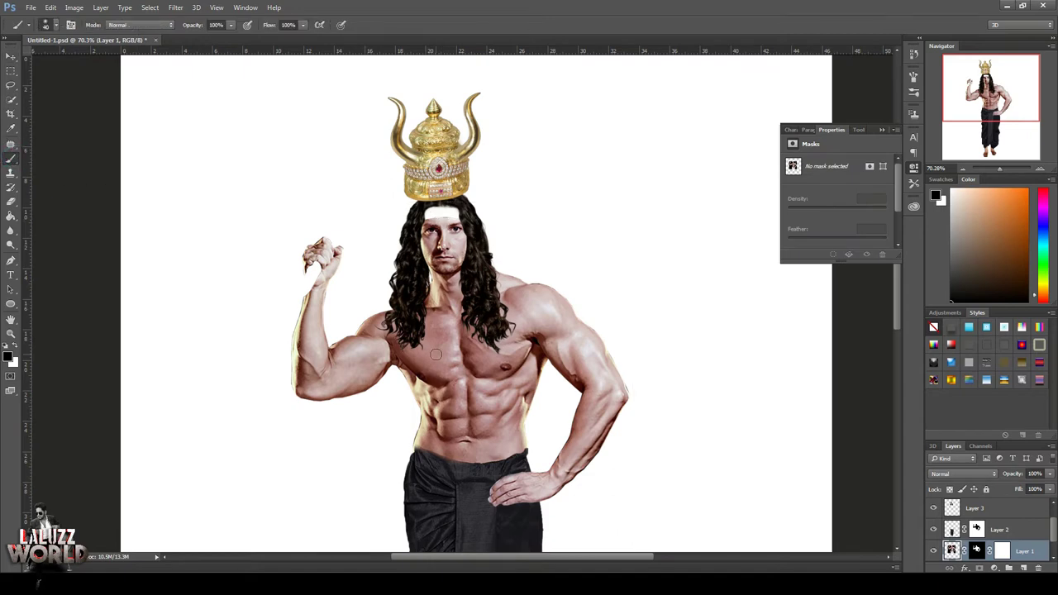
pyautogui.press('s')
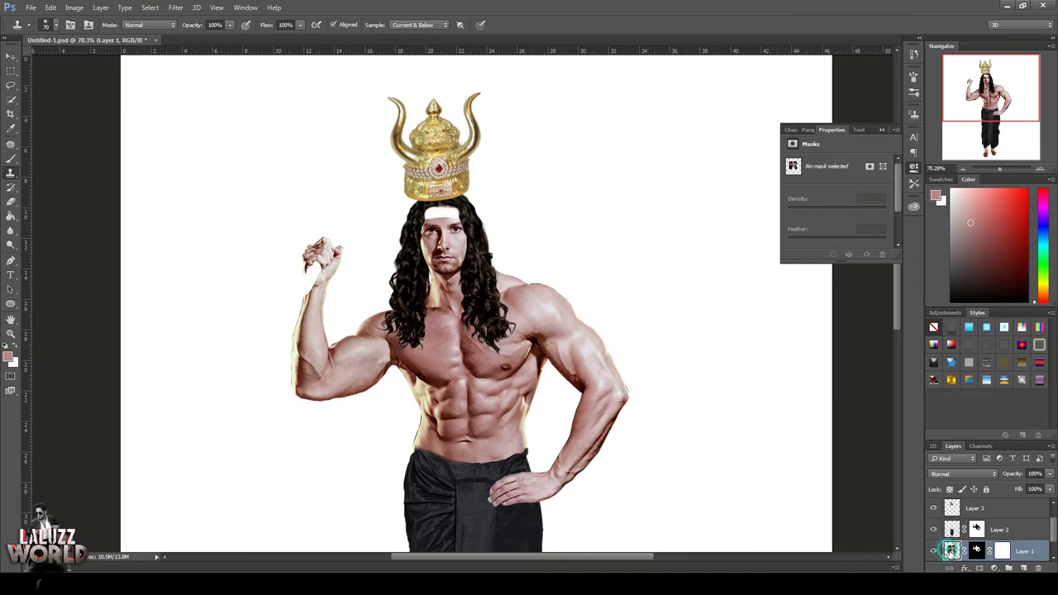
pyautogui.click(976, 551)
pyautogui.rightClick(978, 552)
pyautogui.press('Escape')
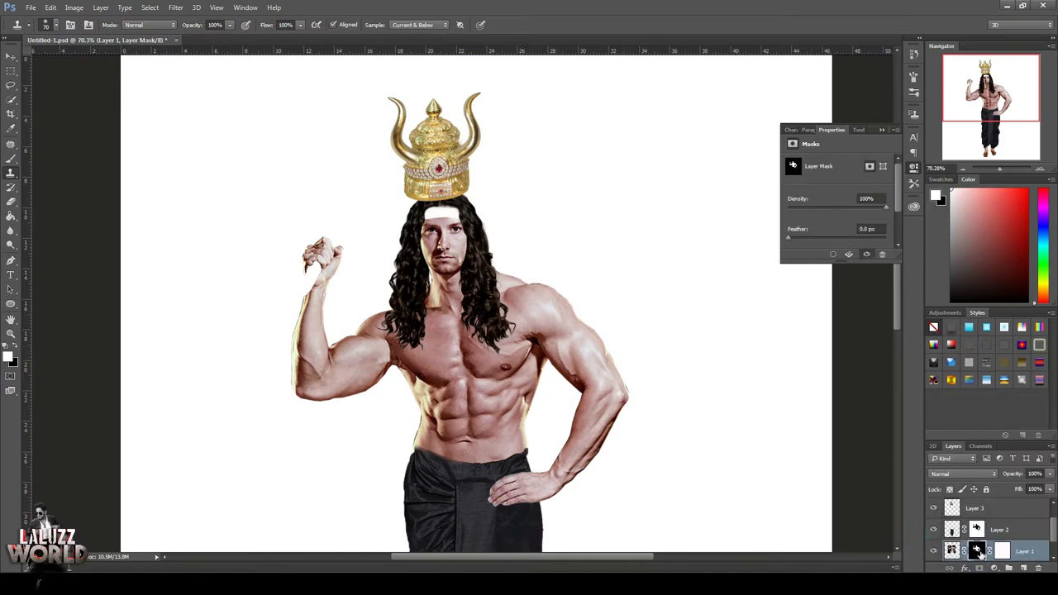
pyautogui.click(1023, 567)
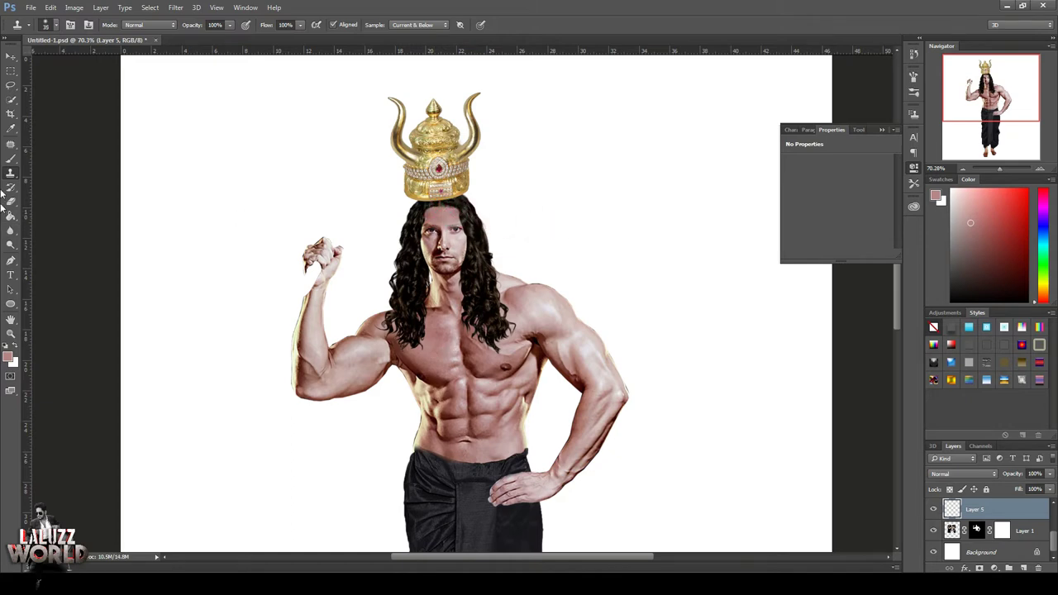
# Step: Lower the crown, rotate it about 2.7°, scale it to about 88%, then enlarge it slightly
pyautogui.press('v')
pyautogui.moveTo(460, 153); pyautogui.dragTo(461, 171)
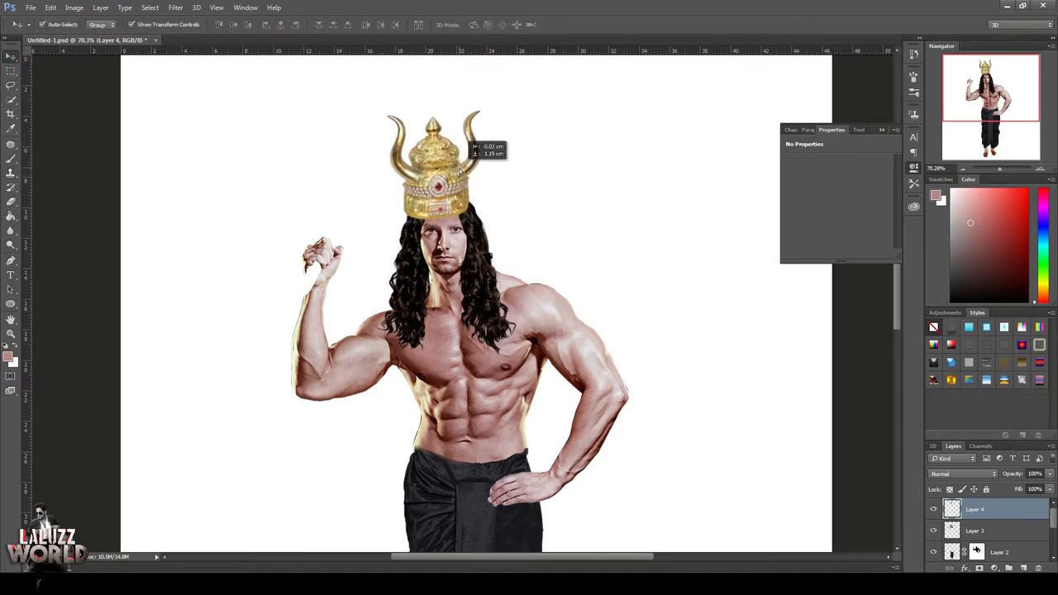
pyautogui.hotkey('ctrl', 't')
pyautogui.moveTo(453, 165); pyautogui.dragTo(438, 169)
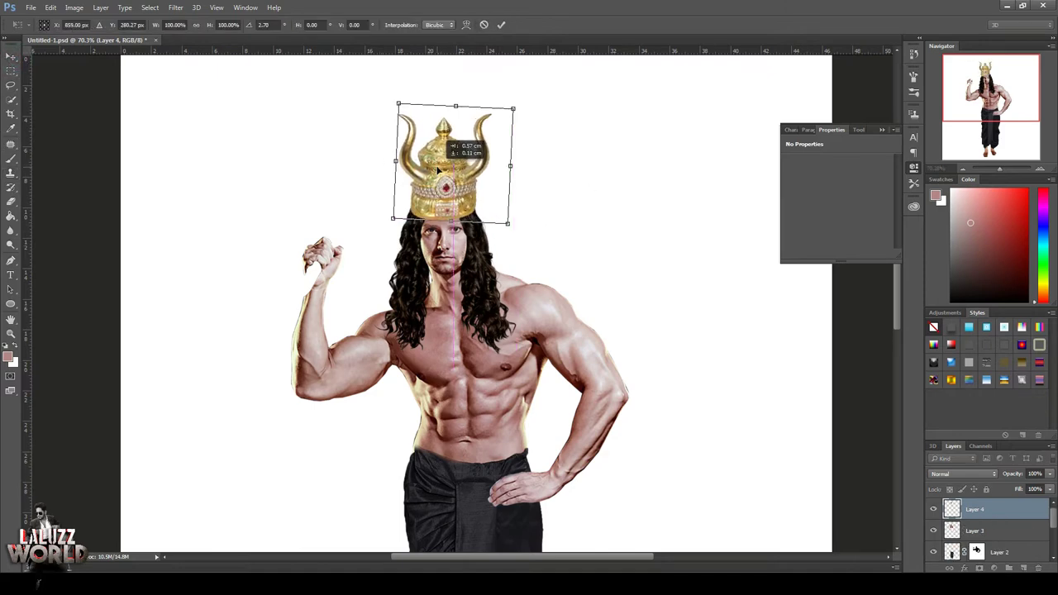
pyautogui.press('Return')
pyautogui.moveTo(513, 109); pyautogui.dragTo(504, 116)
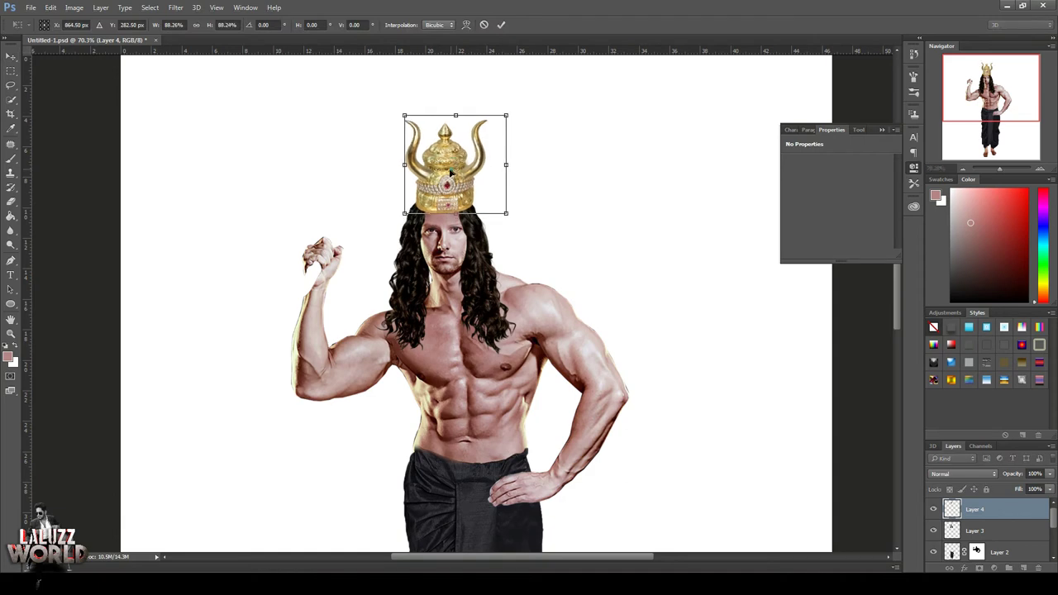
pyautogui.moveTo(449, 179); pyautogui.dragTo(508, 170)
pyautogui.press('Return')
pyautogui.hotkey('ctrl', 't')
pyautogui.press('Return')
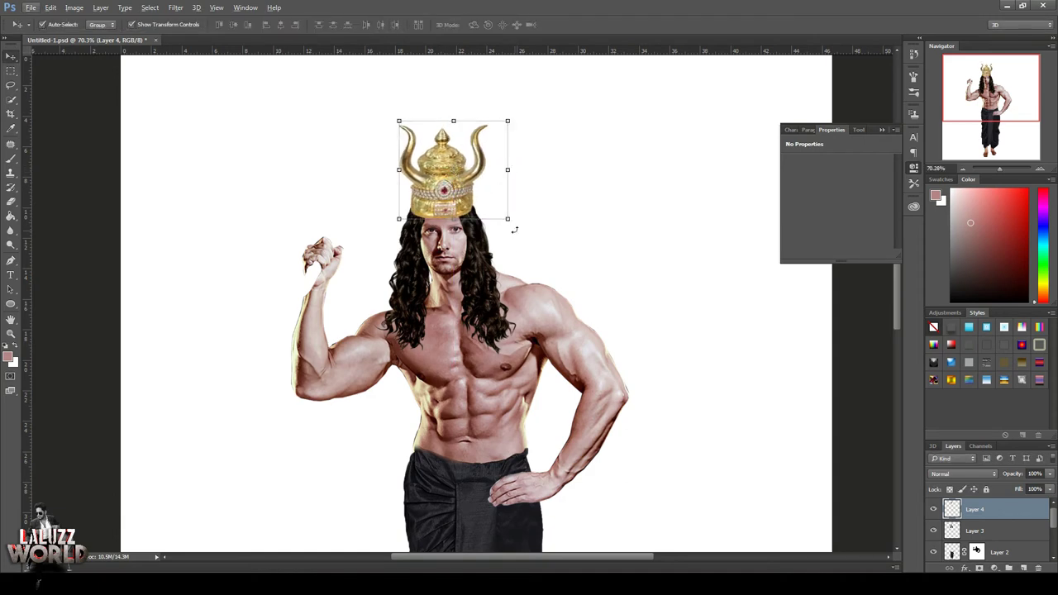
pyautogui.moveTo(508, 219); pyautogui.dragTo(516, 218)
pyautogui.press('Return')
# Step: Skew the crown, pulling both top corners inward to narrow its top
pyautogui.hotkey('ctrl', 't')
pyautogui.rightClick(473, 146)
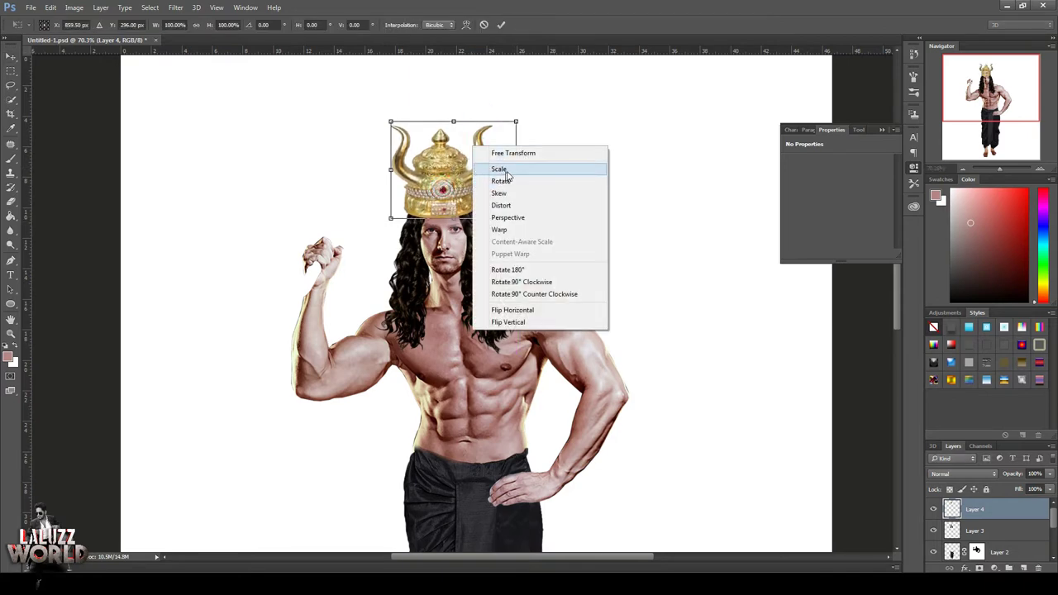
pyautogui.click(499, 193)
pyautogui.moveTo(515, 121); pyautogui.dragTo(508, 119)
pyautogui.moveTo(390, 122); pyautogui.dragTo(402, 116)
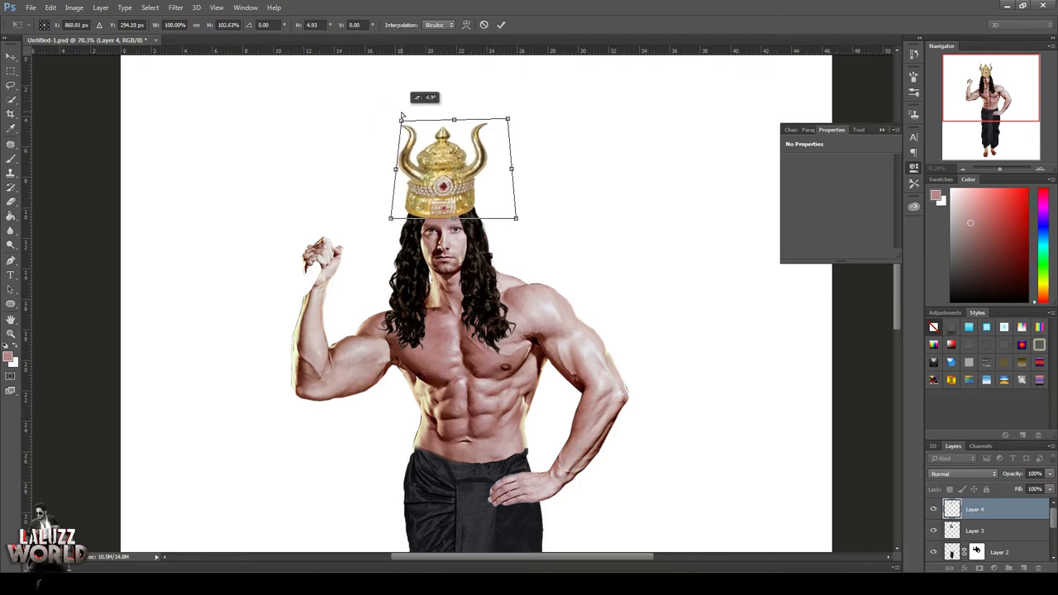
pyautogui.moveTo(506, 122); pyautogui.dragTo(503, 120)
# Step: Commit the crown skew, then warp the long hair to reshape it around the head
pyautogui.press('Return')
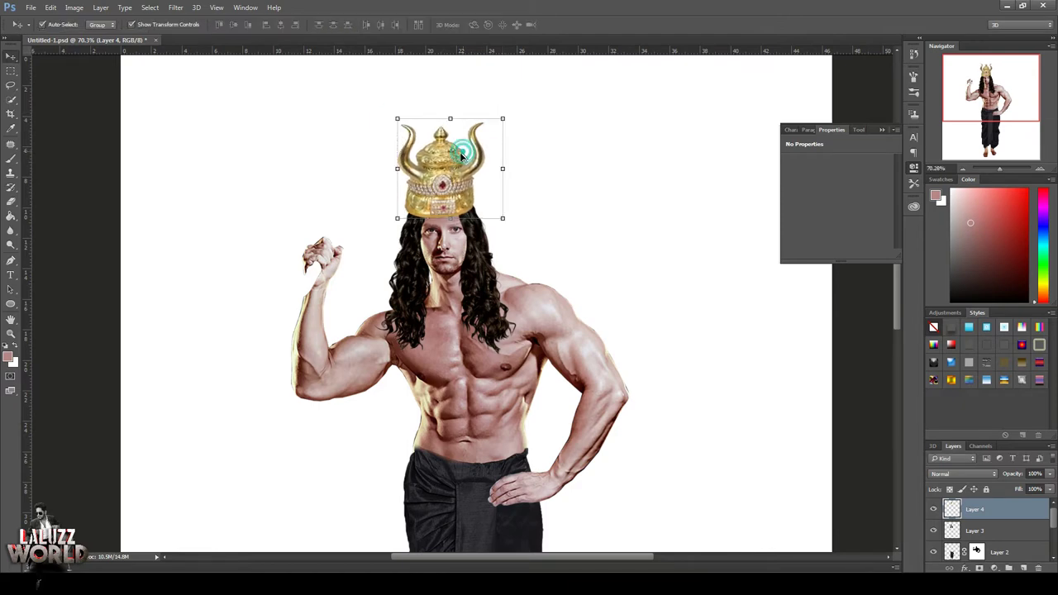
pyautogui.keyDown('ctrl'); pyautogui.click(471, 263); pyautogui.keyUp('ctrl')
pyautogui.hotkey('ctrl', 't')
pyautogui.rightClick(473, 283)
pyautogui.click(499, 365)
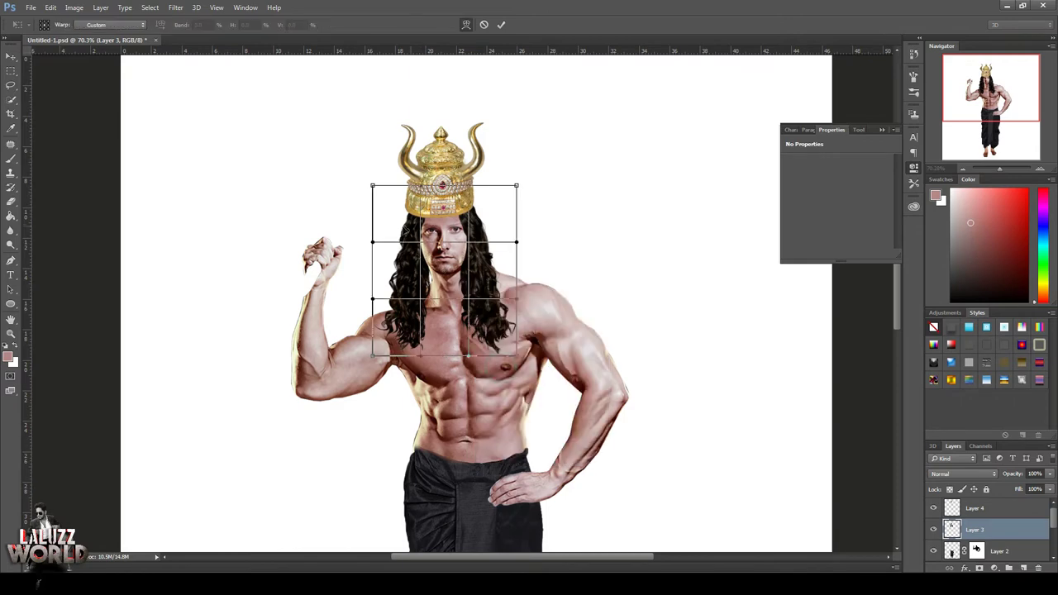
pyautogui.moveTo(451, 248)
pyautogui.mouseDown()
pyautogui.moveTo(467, 263)
pyautogui.moveTo(416, 273)
pyautogui.mouseUp()
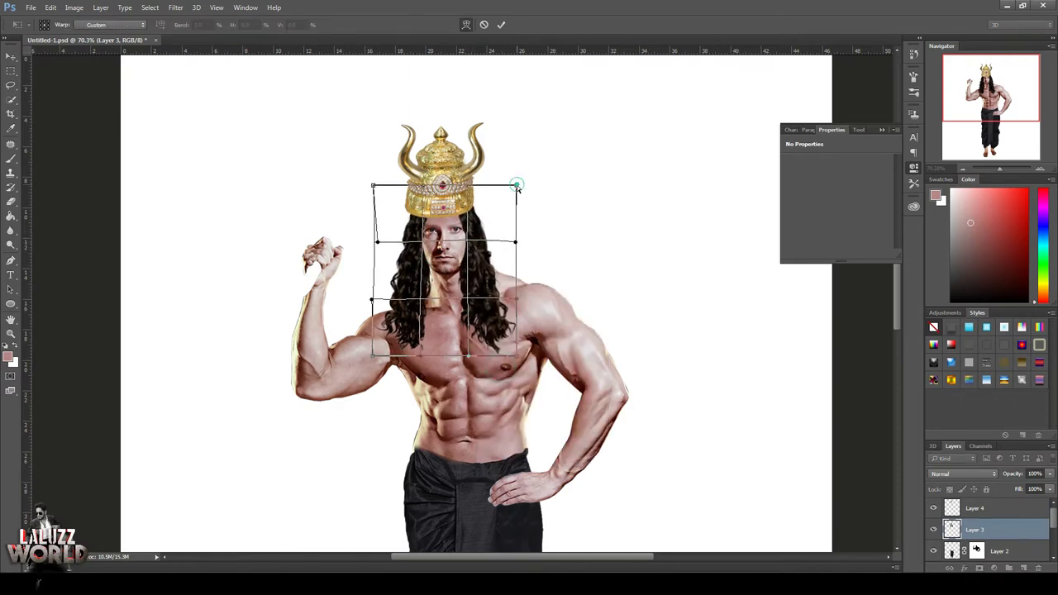
pyautogui.moveTo(374, 185); pyautogui.dragTo(379, 187)
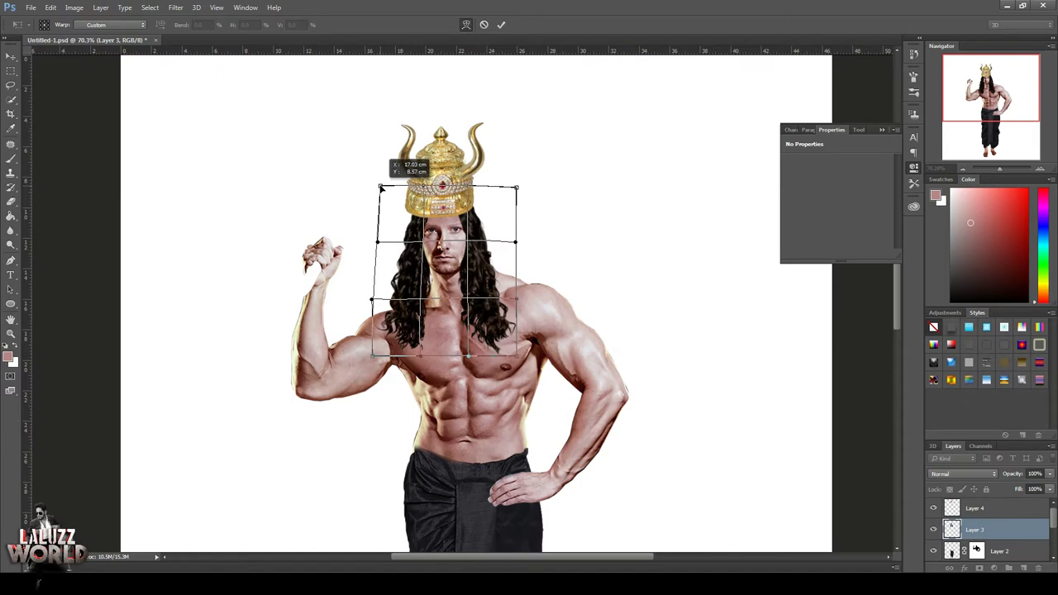
pyautogui.press('Return')
# Step: Warp the crown so its band bends around the head
pyautogui.hotkey('ctrl', 't')
pyautogui.rightClick(477, 170)
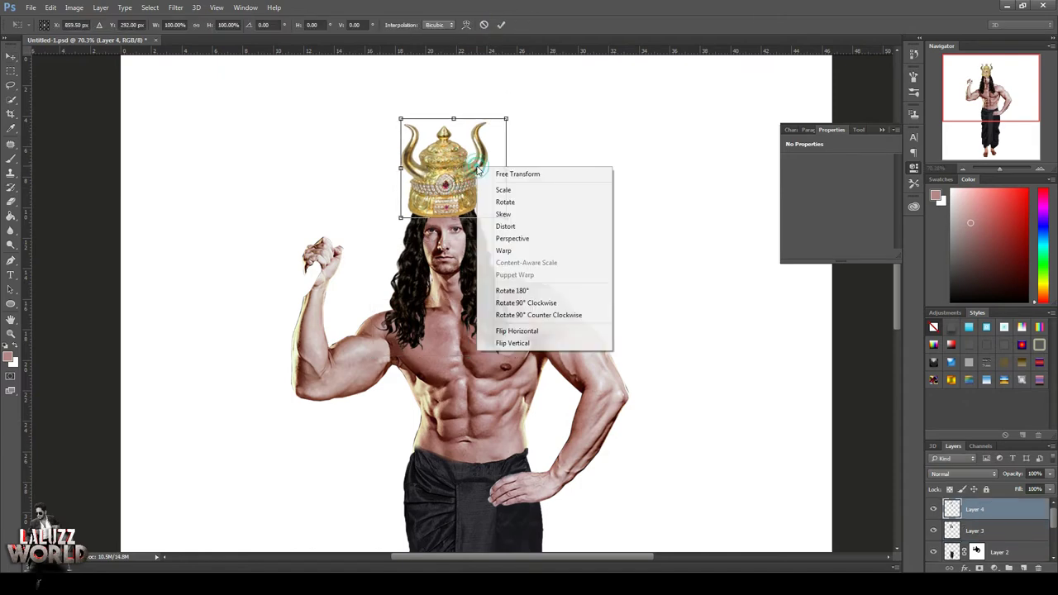
pyautogui.click(503, 250)
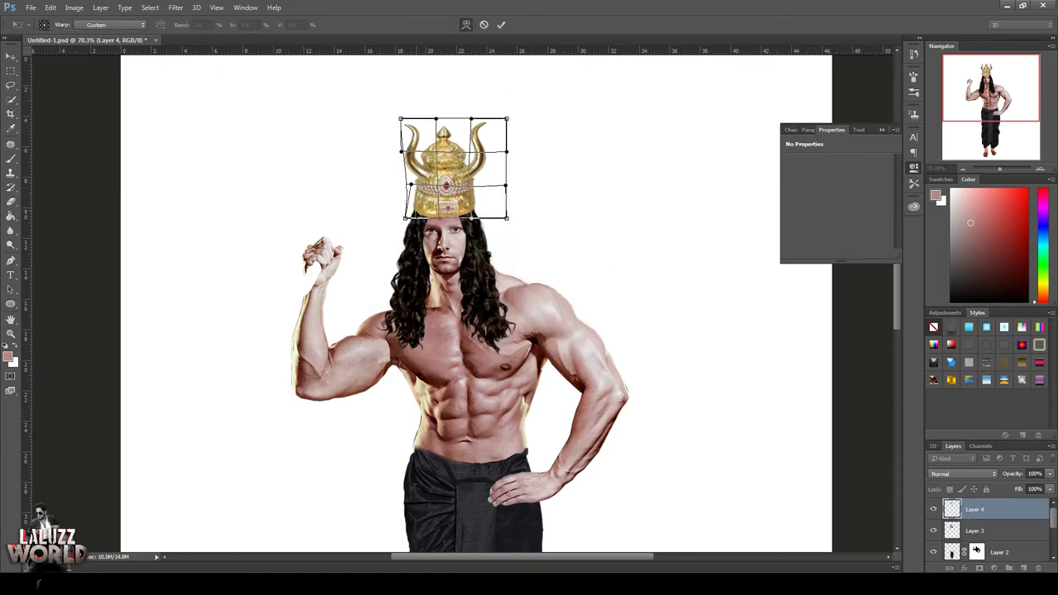
pyautogui.moveTo(443, 157)
pyautogui.mouseDown()
pyautogui.moveTo(427, 167)
pyautogui.moveTo(470, 203)
pyautogui.moveTo(428, 217)
pyautogui.mouseUp()
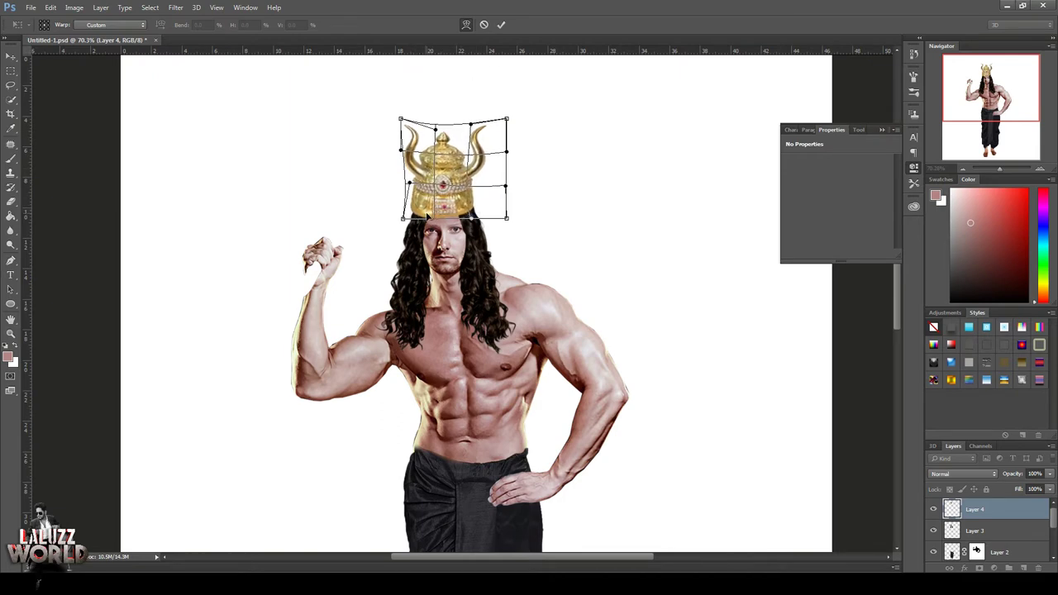
pyautogui.click(502, 25)
# Step: Open the mustache image PngItem_8706 and drag it into the composition
pyautogui.click(30, 7)
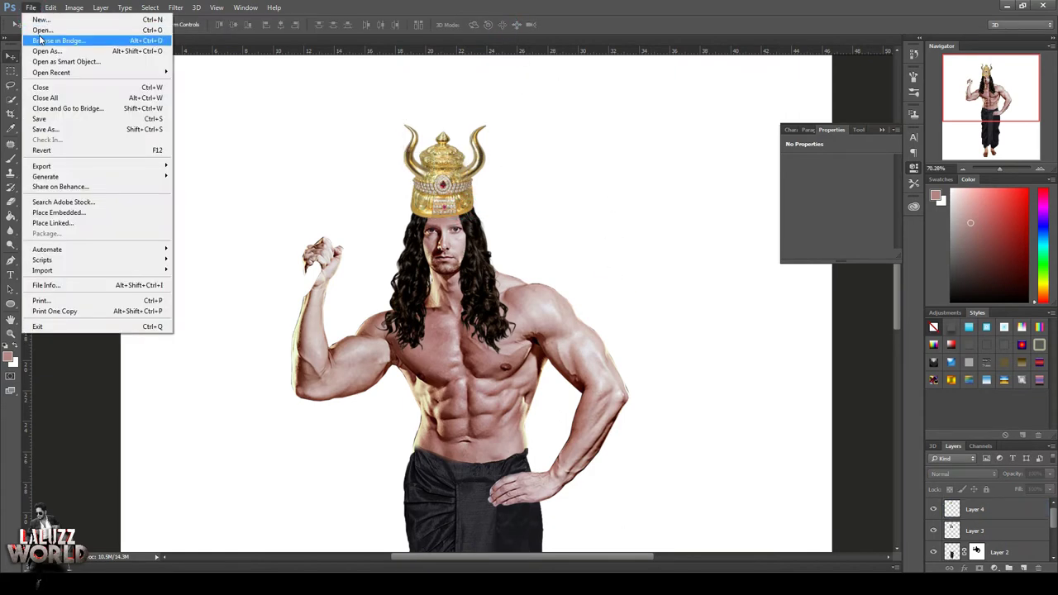
pyautogui.click(51, 37)
pyautogui.moveTo(520, 91); pyautogui.dragTo(521, 168)
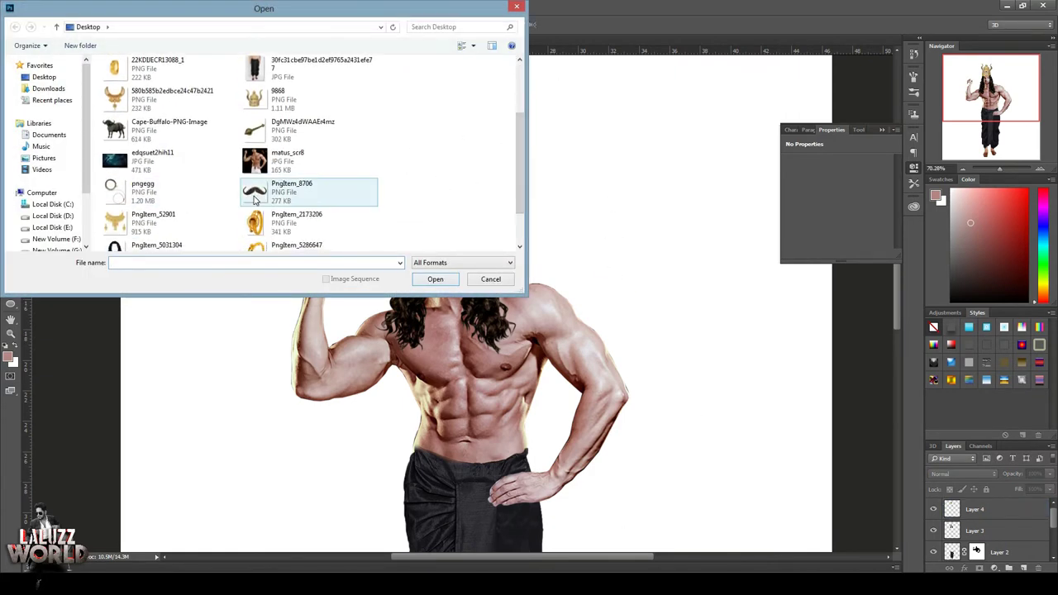
pyautogui.click(289, 190)
pyautogui.click(435, 279)
pyautogui.moveTo(318, 82); pyautogui.dragTo(463, 79)
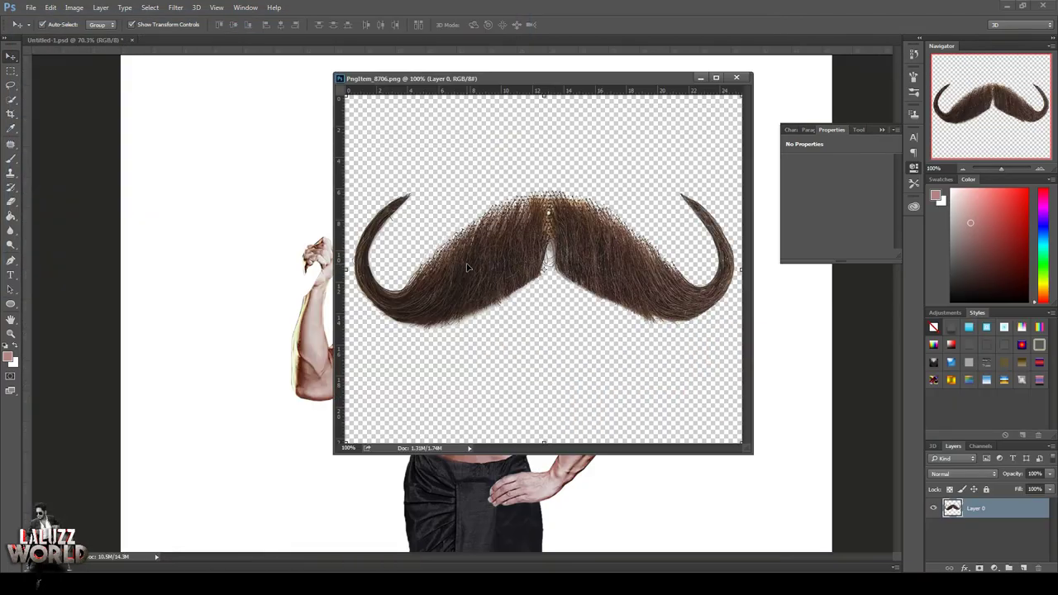
pyautogui.moveTo(537, 272); pyautogui.dragTo(341, 515)
pyautogui.click(739, 78)
# Step: Scale the mustache onto the upper lip and set its Blend If underlying range to 2–249
pyautogui.hotkey('ctrl', 't')
pyautogui.moveTo(482, 341)
pyautogui.mouseDown()
pyautogui.moveTo(373, 442)
pyautogui.moveTo(447, 258)
pyautogui.moveTo(464, 242)
pyautogui.mouseUp()
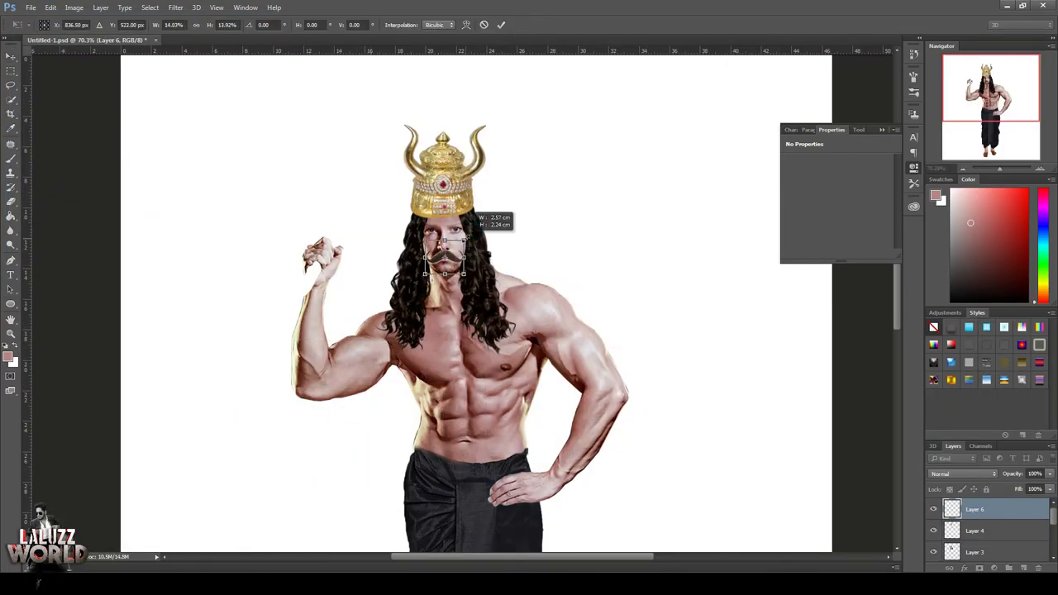
pyautogui.press('Return')
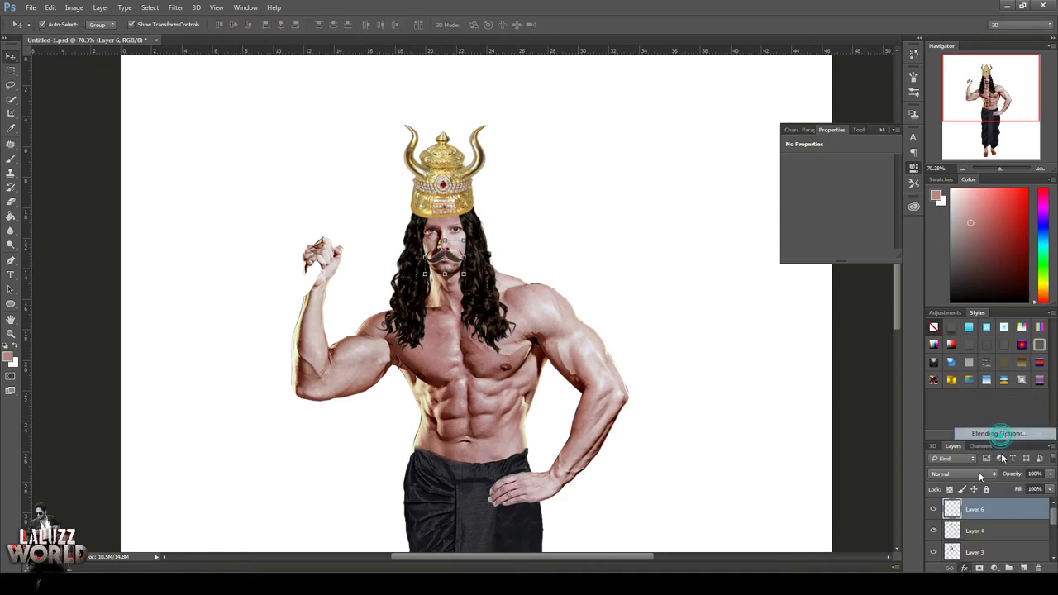
pyautogui.doubleClick(1017, 510)
pyautogui.moveTo(720, 414); pyautogui.dragTo(729, 415)
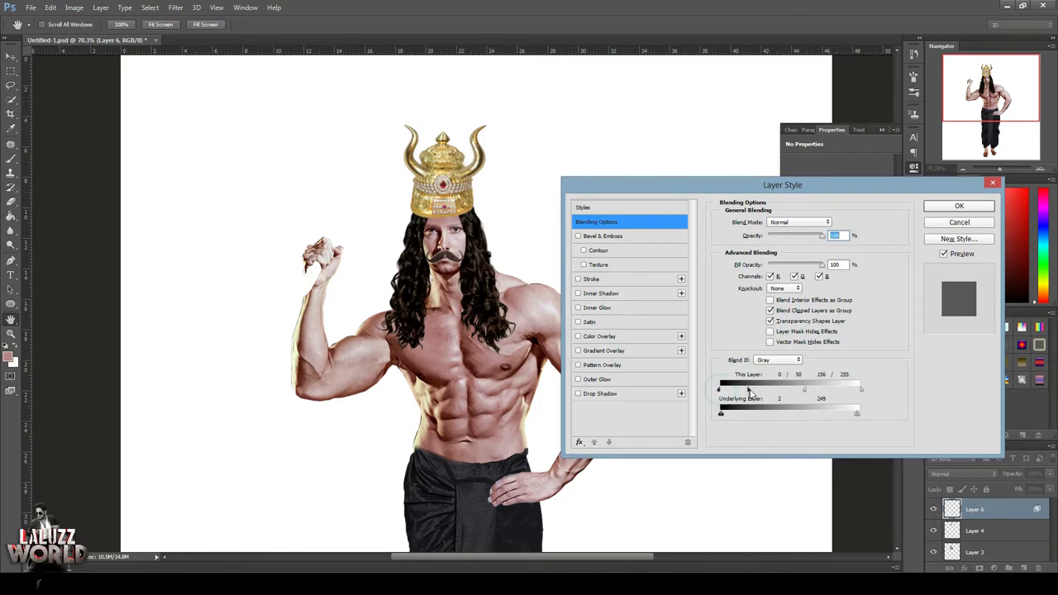
# Step: Add a black Color Overlay to the mustache layer
pyautogui.click(599, 336)
pyautogui.click(834, 221)
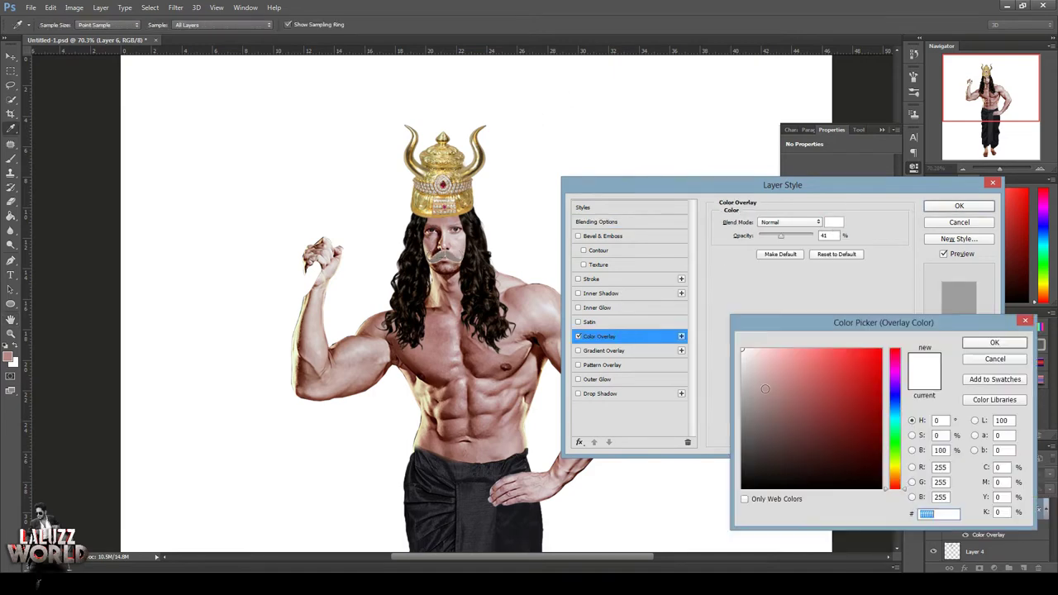
pyautogui.click(826, 509)
pyautogui.click(978, 340)
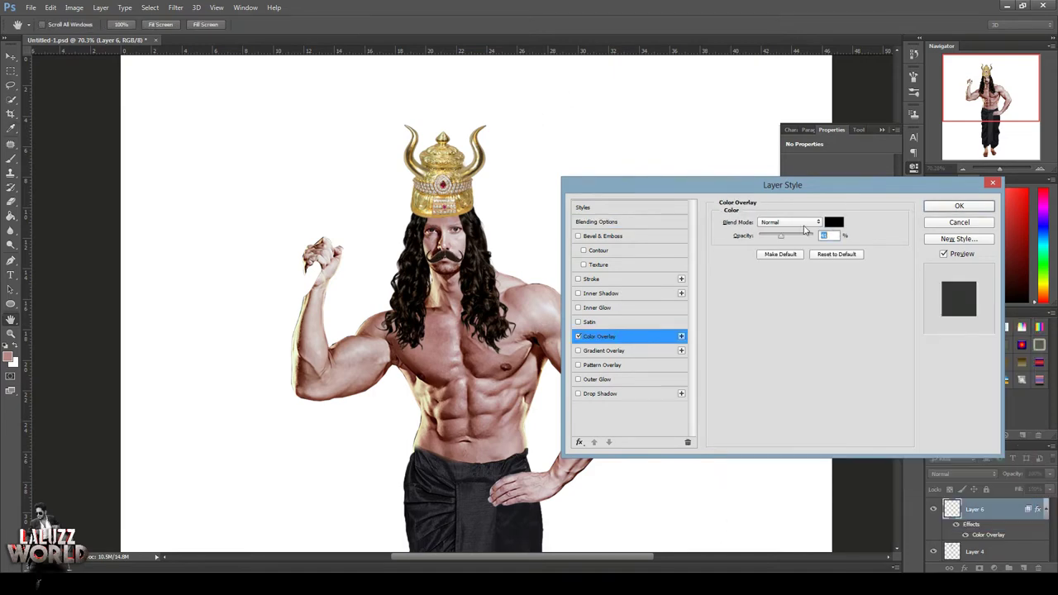
# Step: Add a black 1 px inside Stroke at 47% opacity and apply the style
pyautogui.click(591, 279)
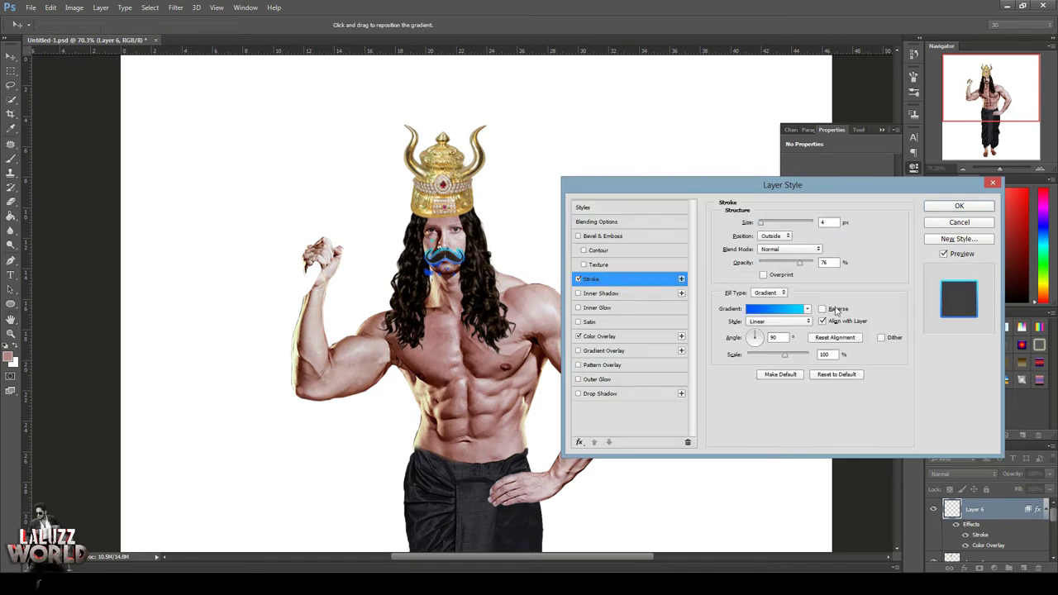
pyautogui.click(799, 316)
pyautogui.click(749, 205)
pyautogui.click(907, 208)
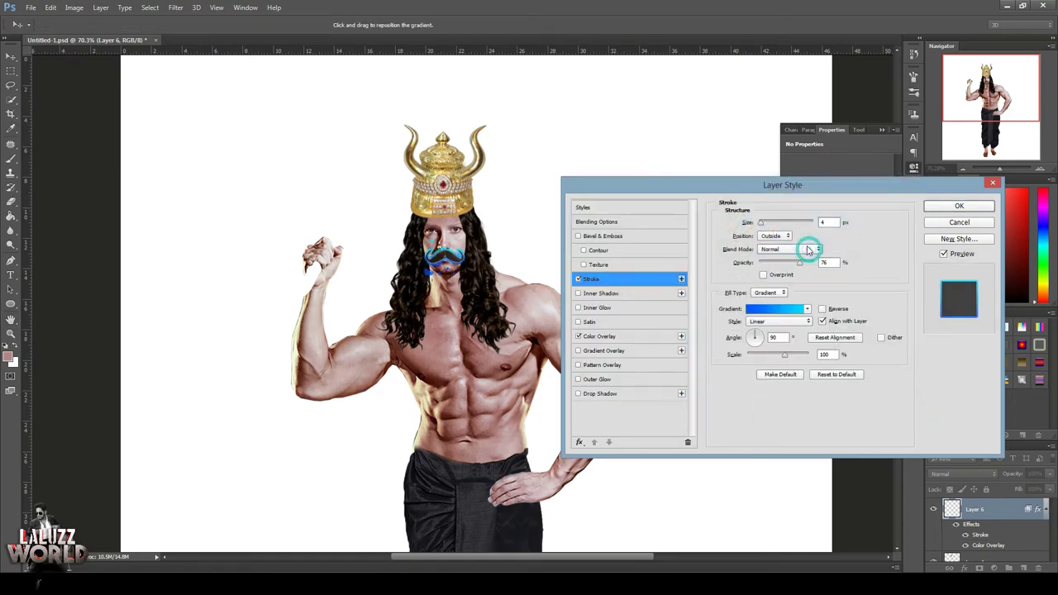
pyautogui.click(770, 293)
pyautogui.click(746, 310)
pyautogui.click(743, 487)
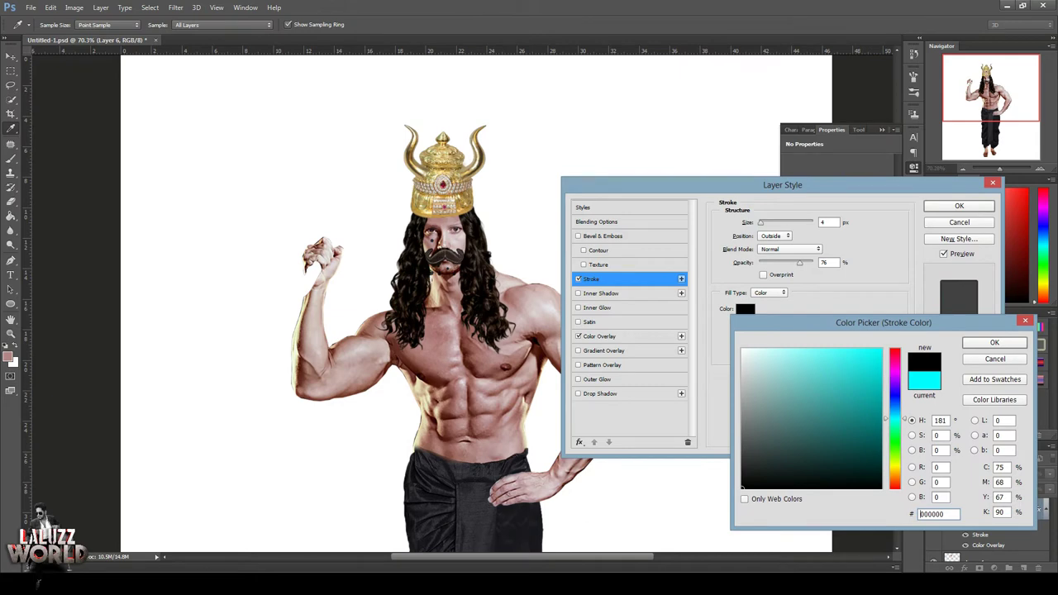
pyautogui.click(994, 343)
pyautogui.click(775, 236)
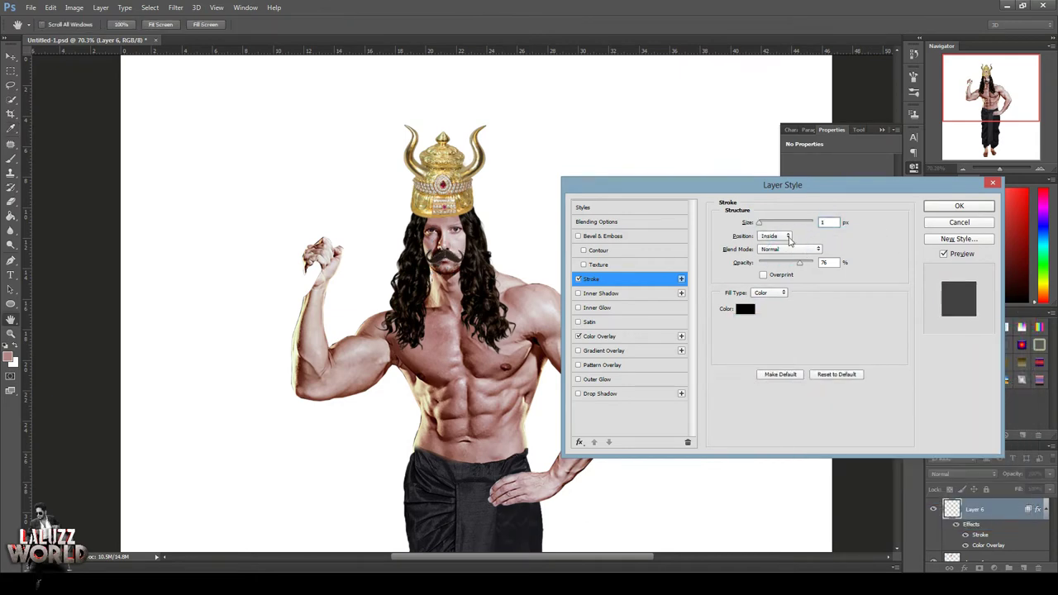
pyautogui.click(959, 207)
# Step: Enter and exit Free Transform on the mustache without changes
pyautogui.hotkey('ctrl', 't')
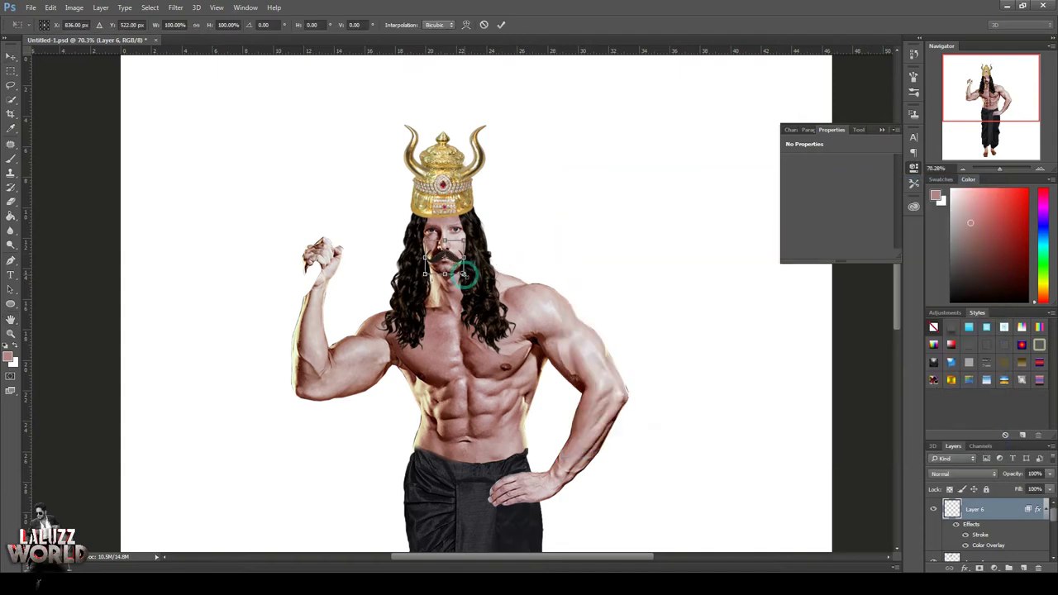
pyautogui.press('Return')
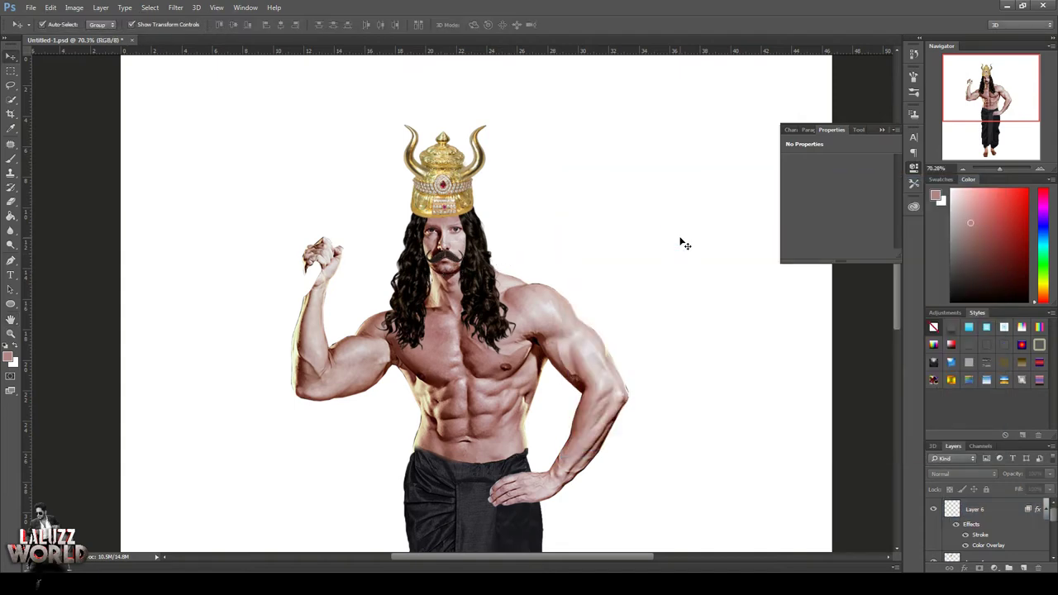
pyautogui.click(31, 9)
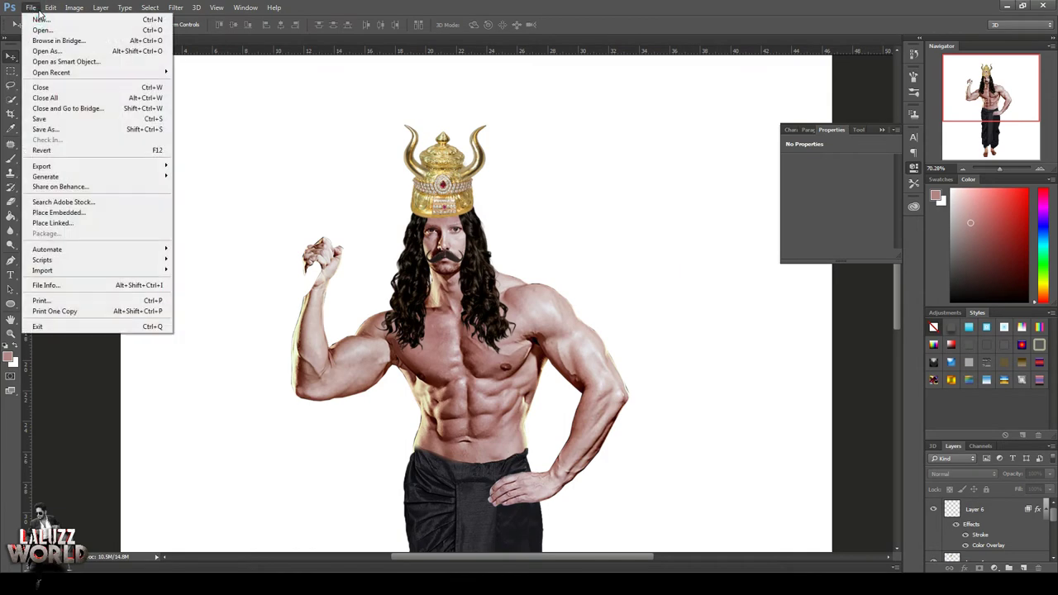
# Step: Open the gold necklace image and drag it into the composition
pyautogui.click(41, 30)
pyautogui.doubleClick(186, 190)
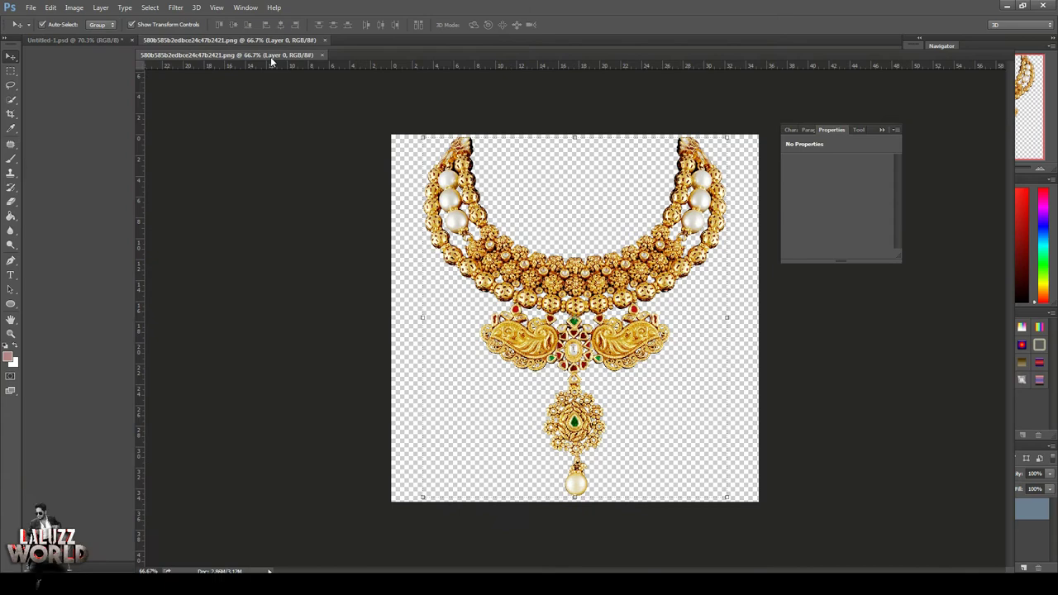
pyautogui.moveTo(203, 39); pyautogui.dragTo(512, 93)
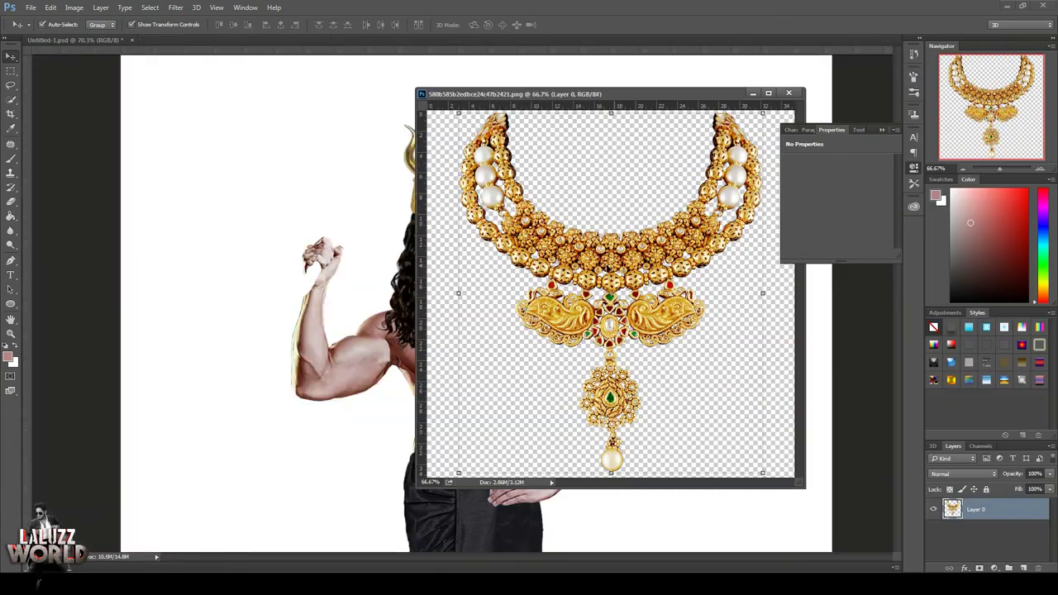
pyautogui.moveTo(513, 330); pyautogui.dragTo(475, 380)
# Step: Scale, tilt and position the necklace on the chest, then move its layer down the stack
pyautogui.hotkey('ctrl', 't')
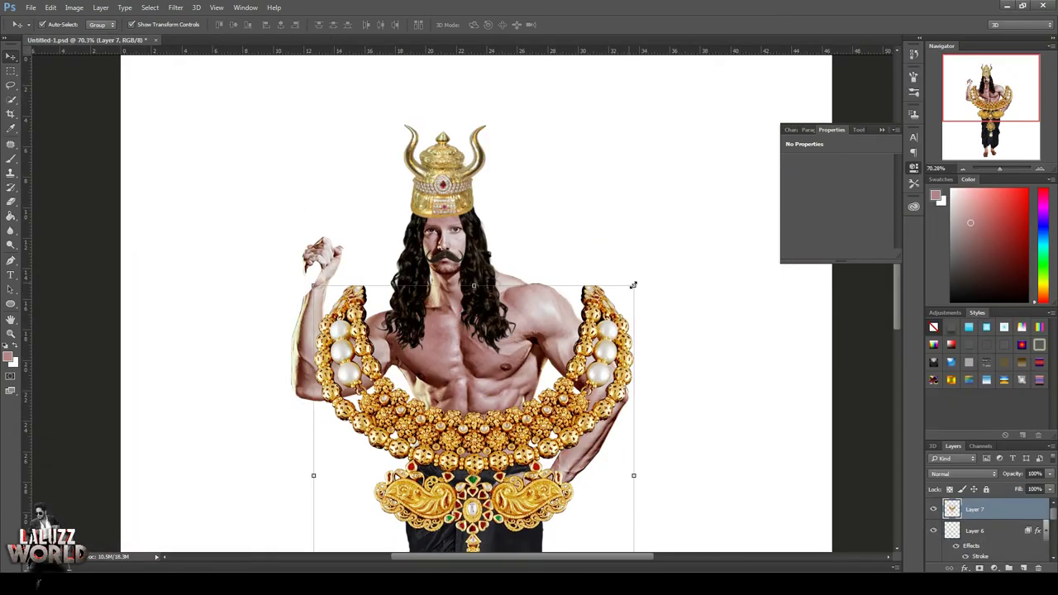
pyautogui.moveTo(632, 281); pyautogui.dragTo(533, 349)
pyautogui.moveTo(480, 430); pyautogui.dragTo(467, 355)
pyautogui.moveTo(550, 278); pyautogui.dragTo(538, 444)
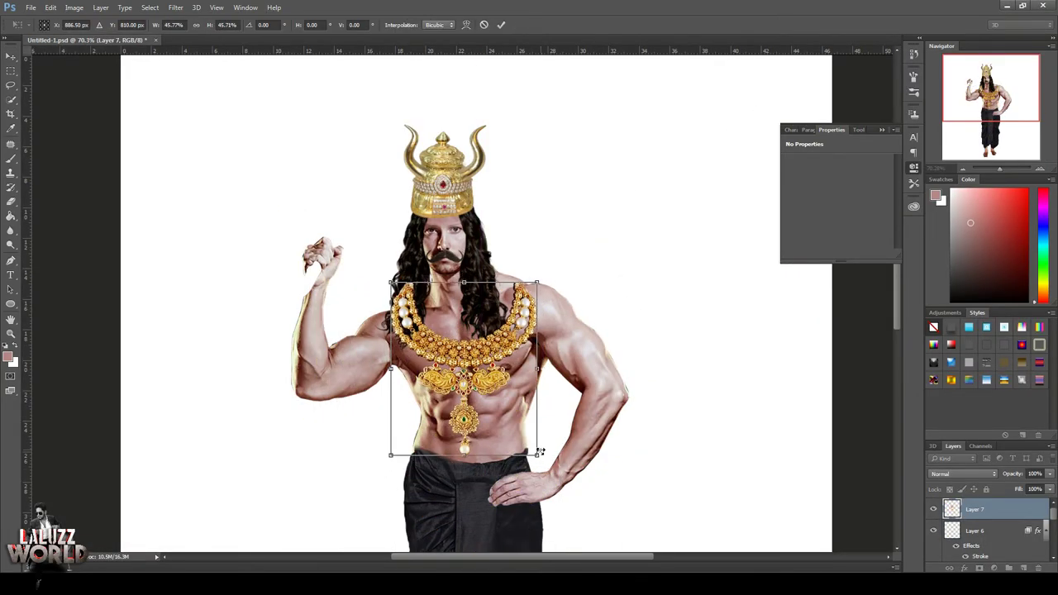
pyautogui.moveTo(552, 389)
pyautogui.mouseDown()
pyautogui.moveTo(530, 305)
pyautogui.moveTo(509, 277)
pyautogui.mouseUp()
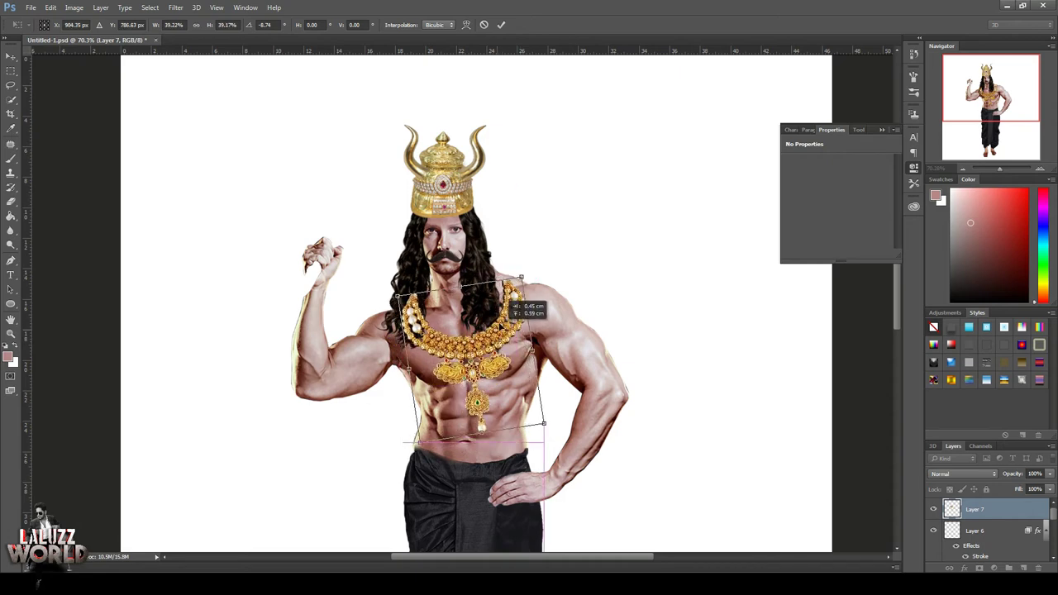
pyautogui.moveTo(521, 322)
pyautogui.mouseDown()
pyautogui.moveTo(502, 293)
pyautogui.moveTo(514, 296)
pyautogui.moveTo(511, 262)
pyautogui.mouseUp()
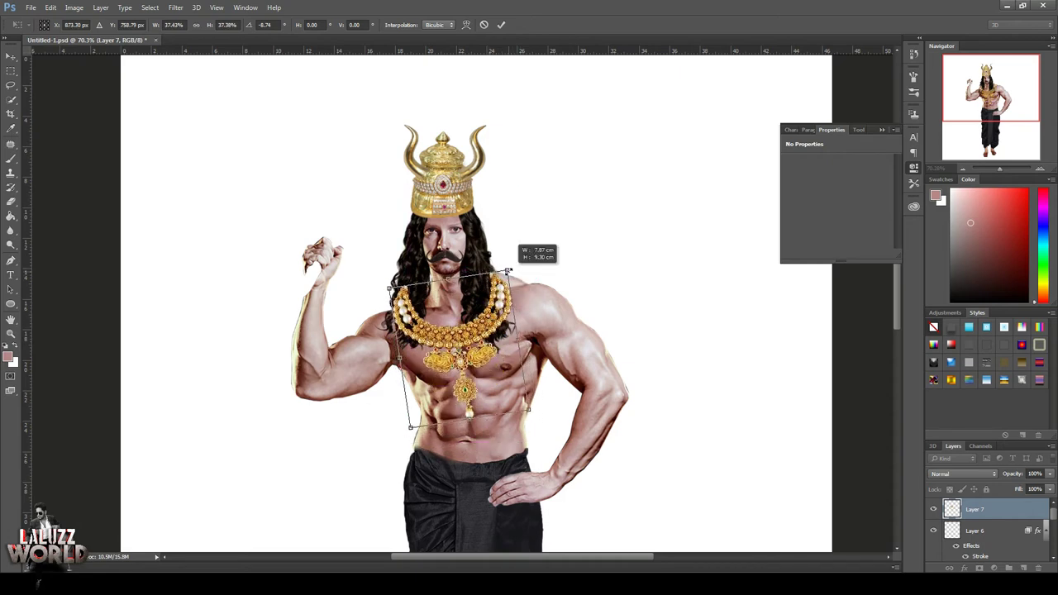
pyautogui.press('Return')
pyautogui.click(996, 509)
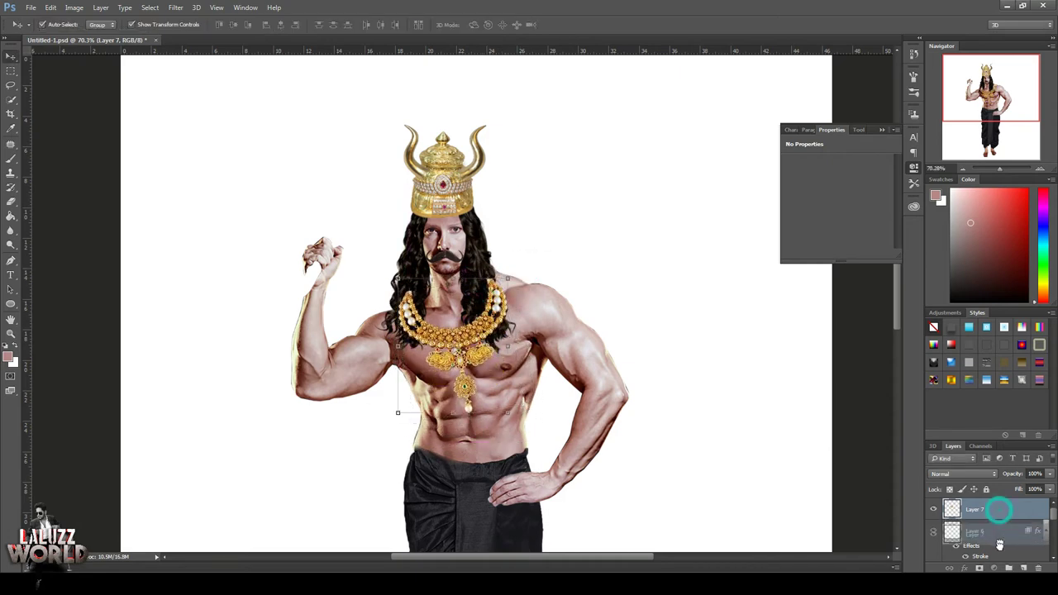
pyautogui.moveTo(996, 509); pyautogui.dragTo(992, 552)
pyautogui.click(860, 365)
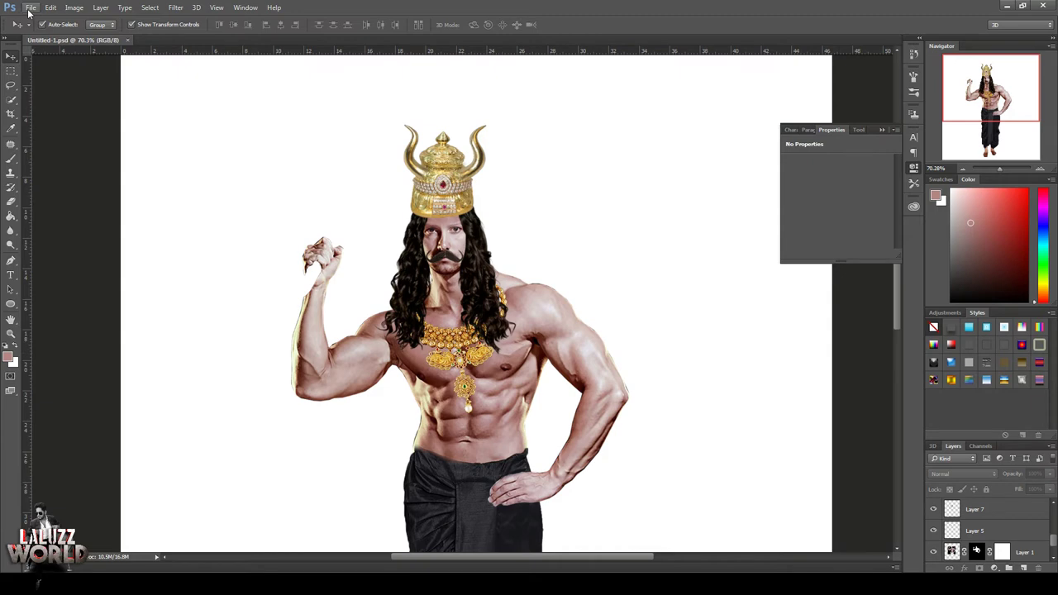
# Step: Skew the crown's corners to straighten its sides on the head
pyautogui.click(438, 139)
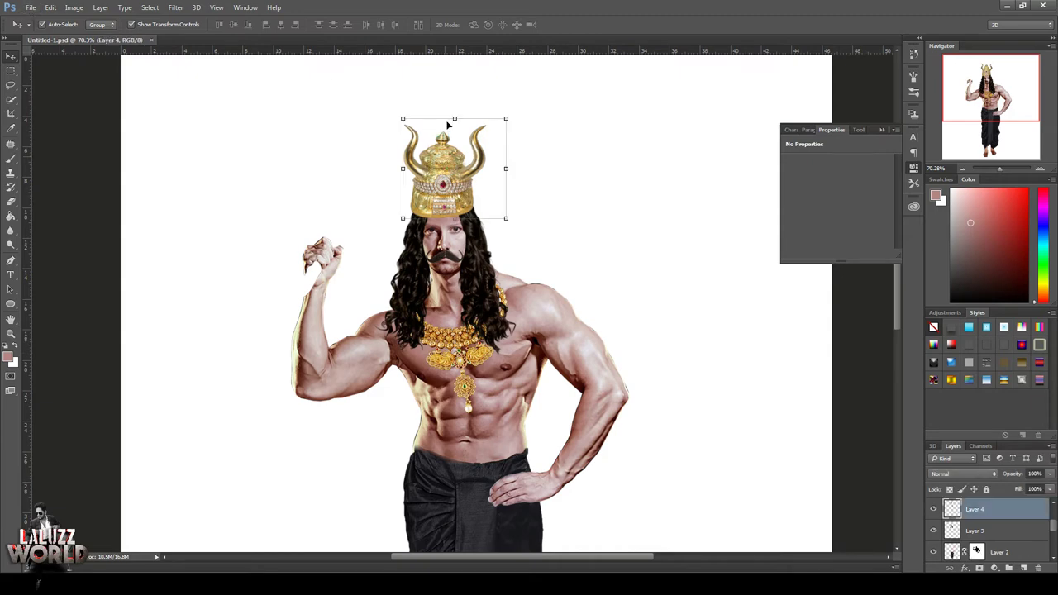
pyautogui.hotkey('ctrl', 't')
pyautogui.rightClick(465, 157)
pyautogui.click(491, 203)
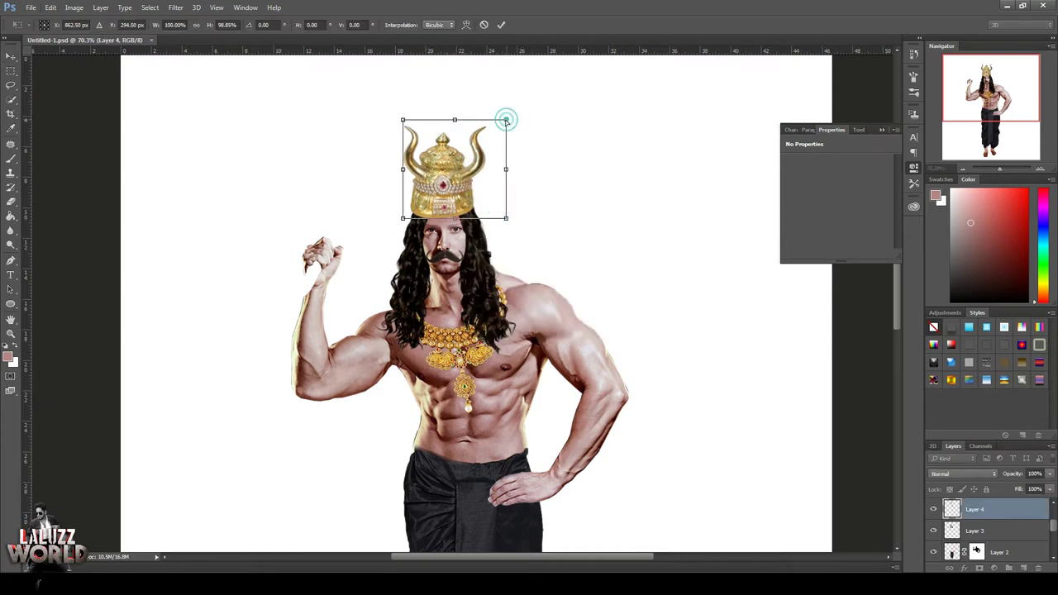
pyautogui.moveTo(506, 120); pyautogui.dragTo(510, 118)
pyautogui.moveTo(402, 120); pyautogui.dragTo(424, 116)
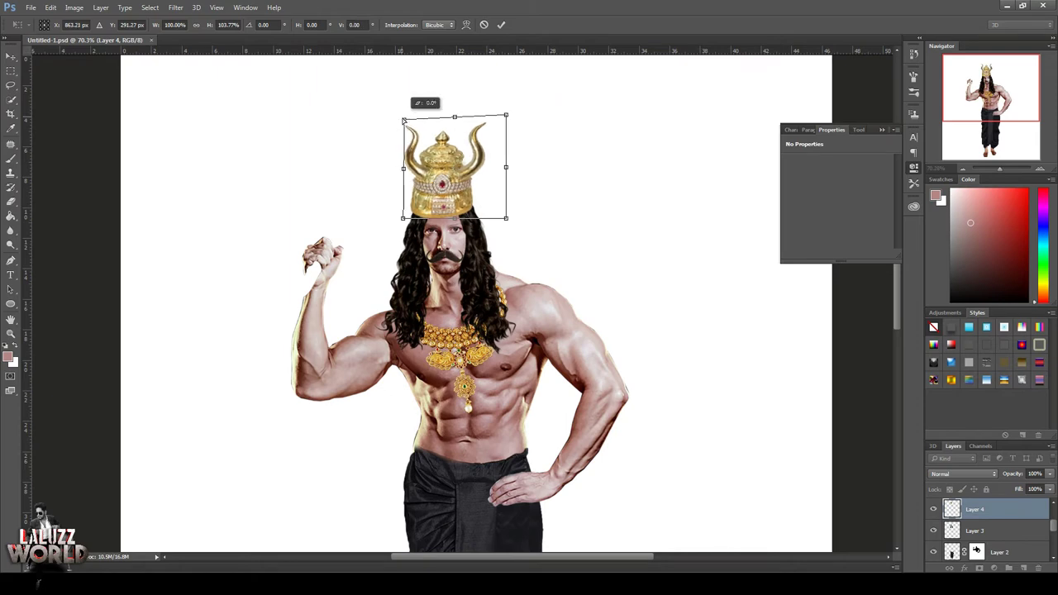
pyautogui.moveTo(506, 116); pyautogui.dragTo(500, 121)
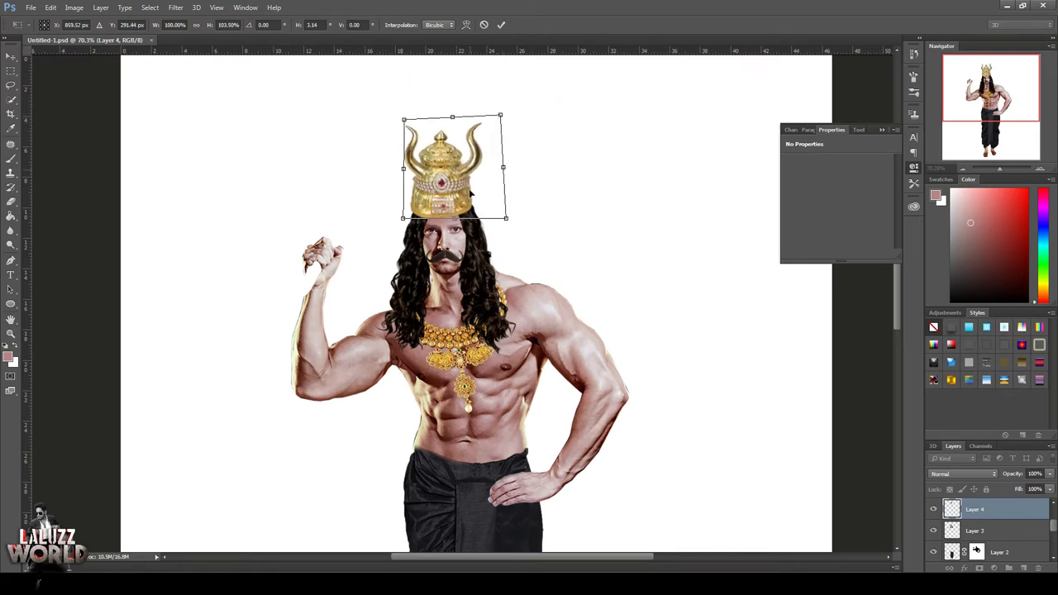
pyautogui.moveTo(506, 219); pyautogui.dragTo(502, 218)
pyautogui.moveTo(403, 218); pyautogui.dragTo(409, 220)
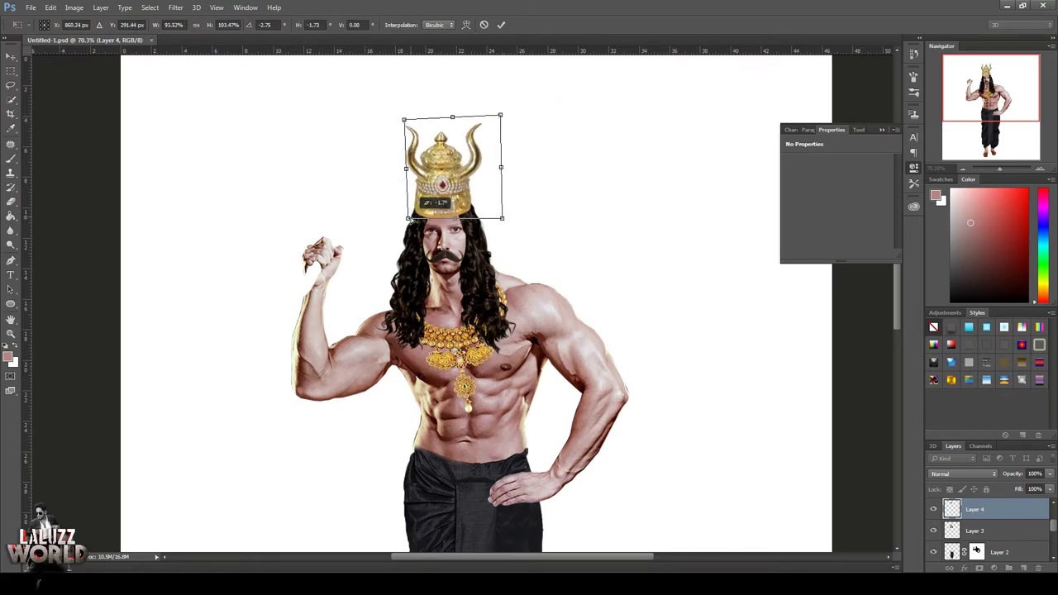
pyautogui.press('Return')
pyautogui.click(632, 171)
# Step: Skew the crown again, flaring its top corners outward, and zoom out to view the figure
pyautogui.click(446, 165)
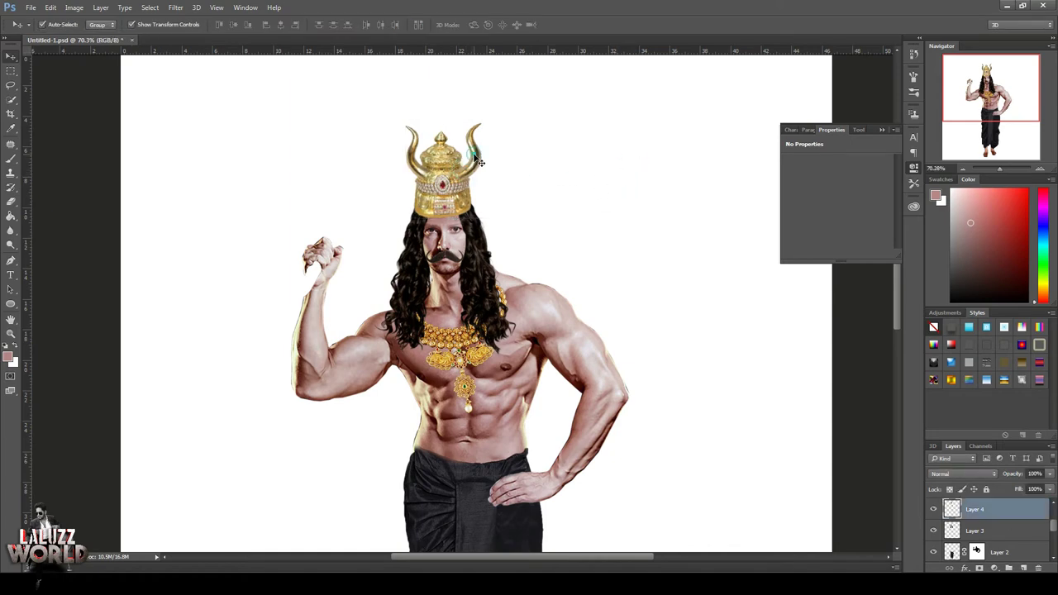
pyautogui.hotkey('ctrl', 't')
pyautogui.rightClick(480, 152)
pyautogui.click(516, 209)
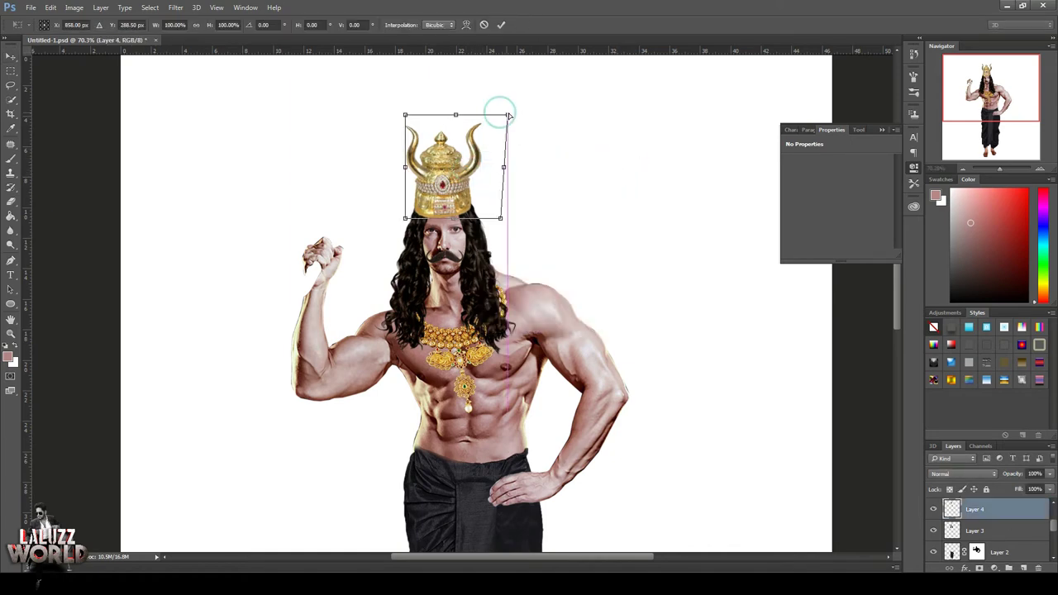
pyautogui.moveTo(500, 115); pyautogui.dragTo(507, 114)
pyautogui.moveTo(405, 115); pyautogui.dragTo(392, 111)
pyautogui.moveTo(509, 113); pyautogui.dragTo(508, 109)
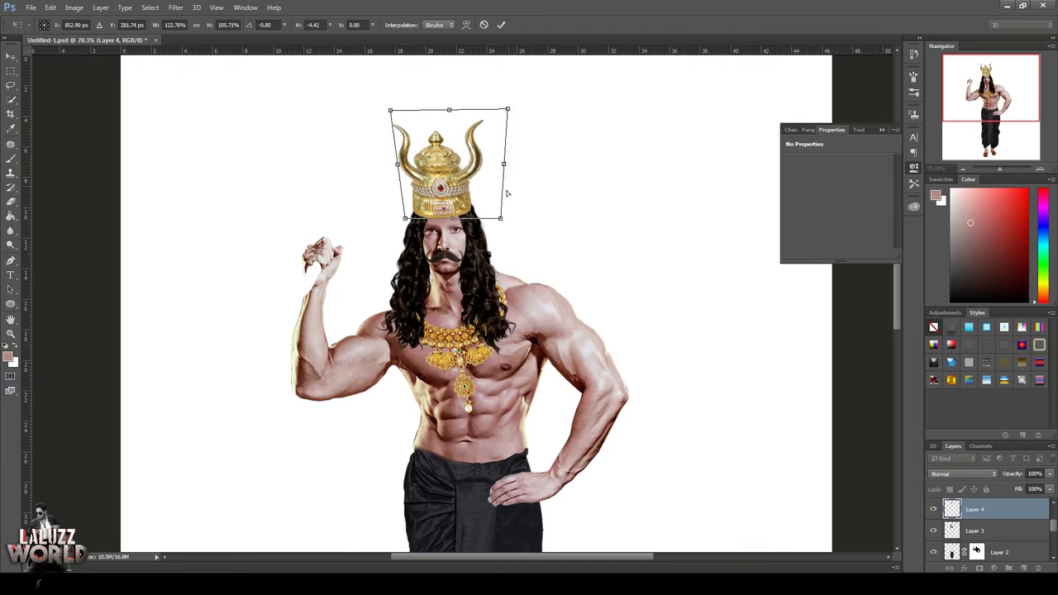
pyautogui.moveTo(501, 219); pyautogui.dragTo(503, 216)
pyautogui.press('Return')
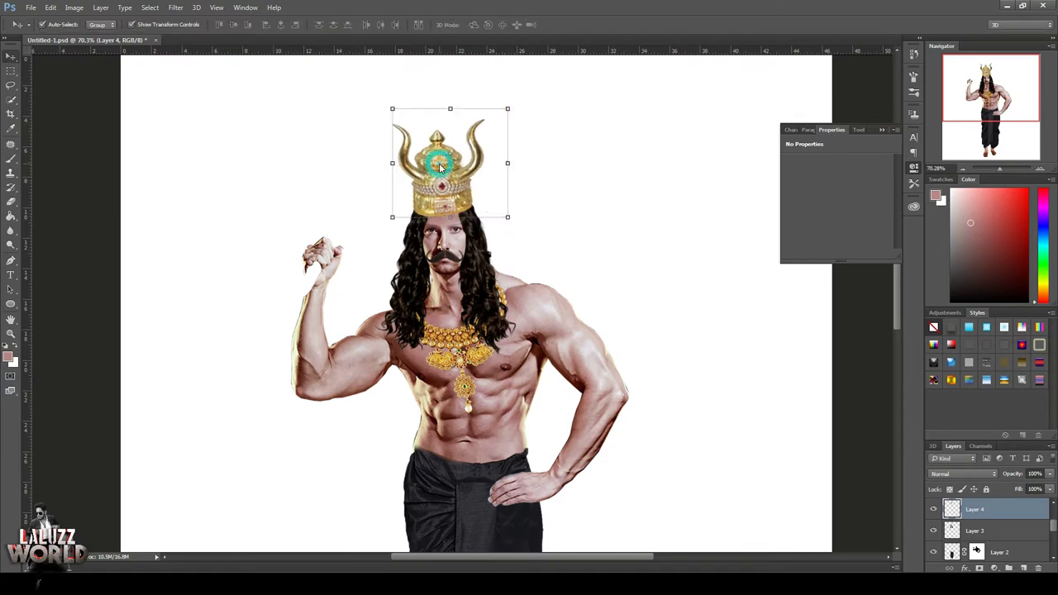
pyautogui.click(963, 170)
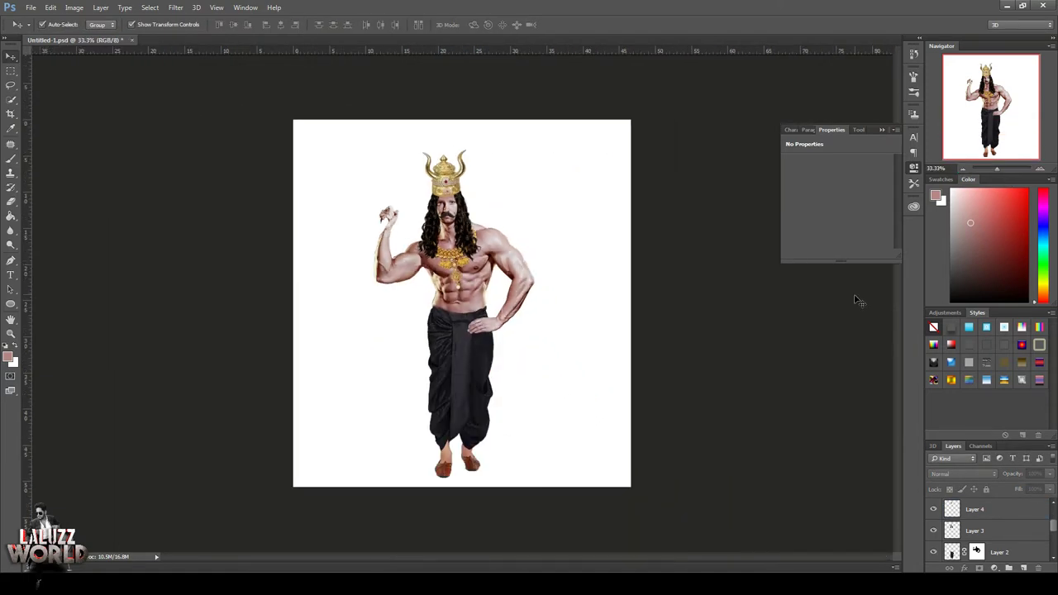
# Step: Set up a white 70-px brush on a new empty layer above the crown layer
pyautogui.click(1041, 170)
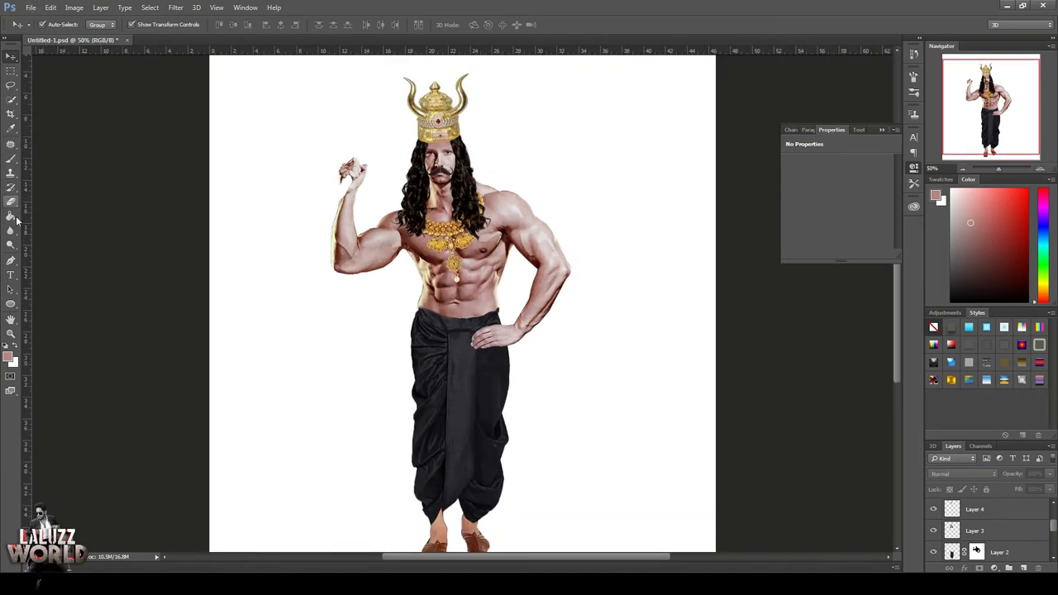
pyautogui.click(11, 158)
pyautogui.click(16, 348)
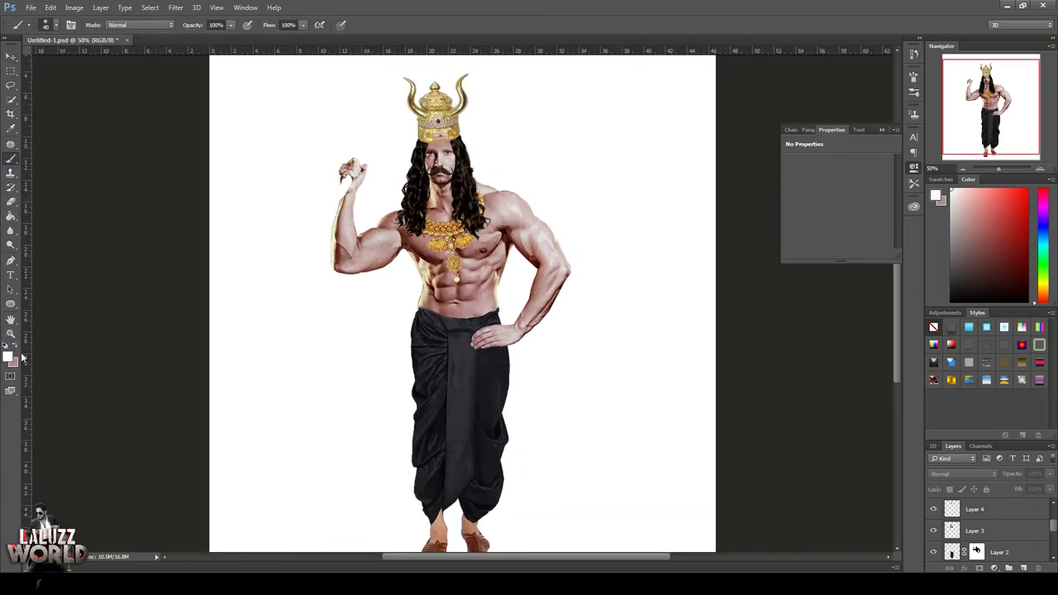
pyautogui.click(1029, 518)
pyautogui.scroll(-3, 1015, 536)
pyautogui.click(1023, 568)
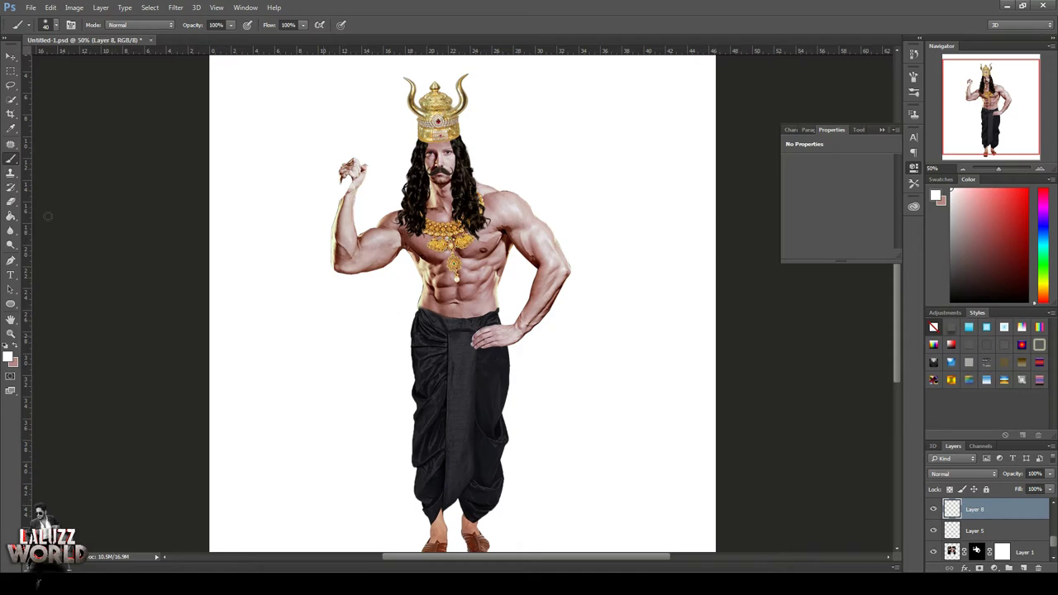
pyautogui.click(55, 25)
pyautogui.moveTo(25, 55); pyautogui.dragTo(39, 55)
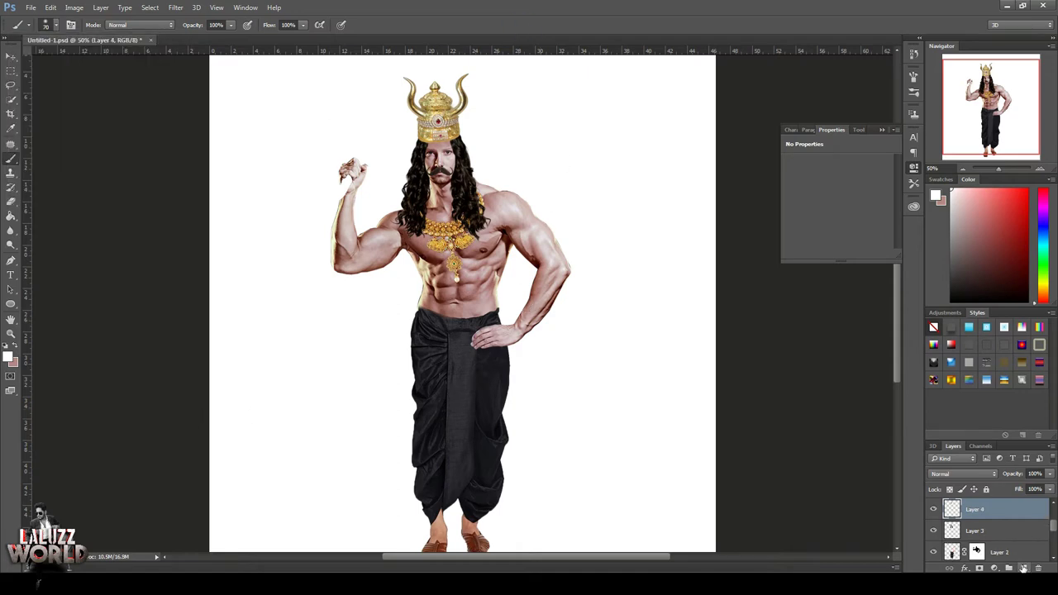
pyautogui.click(1024, 569)
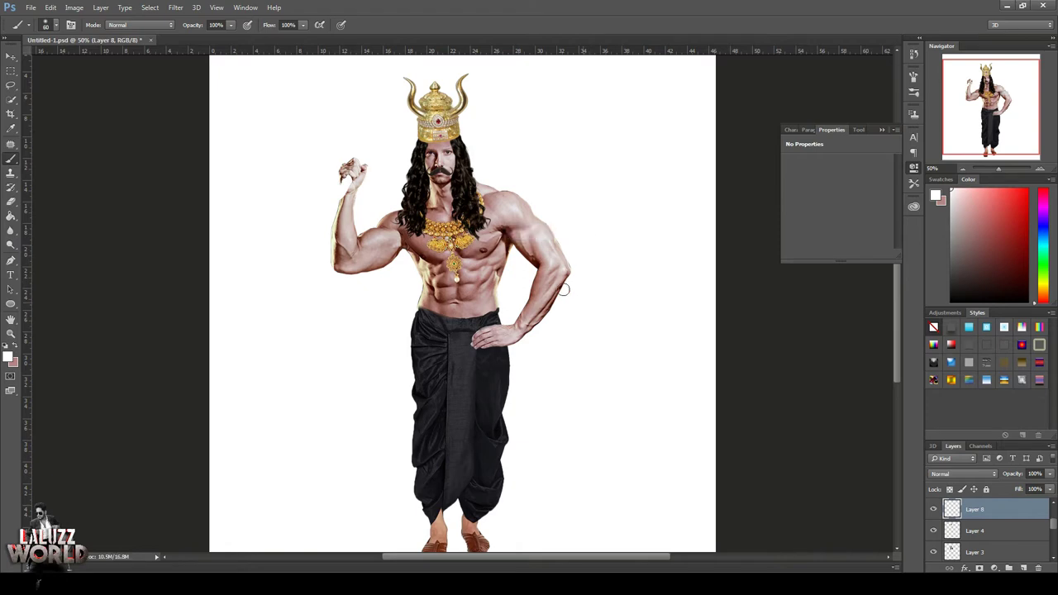
# Step: Paint white stripes and scale them down onto the forehead beneath the crown
pyautogui.moveTo(542, 281); pyautogui.dragTo(571, 288)
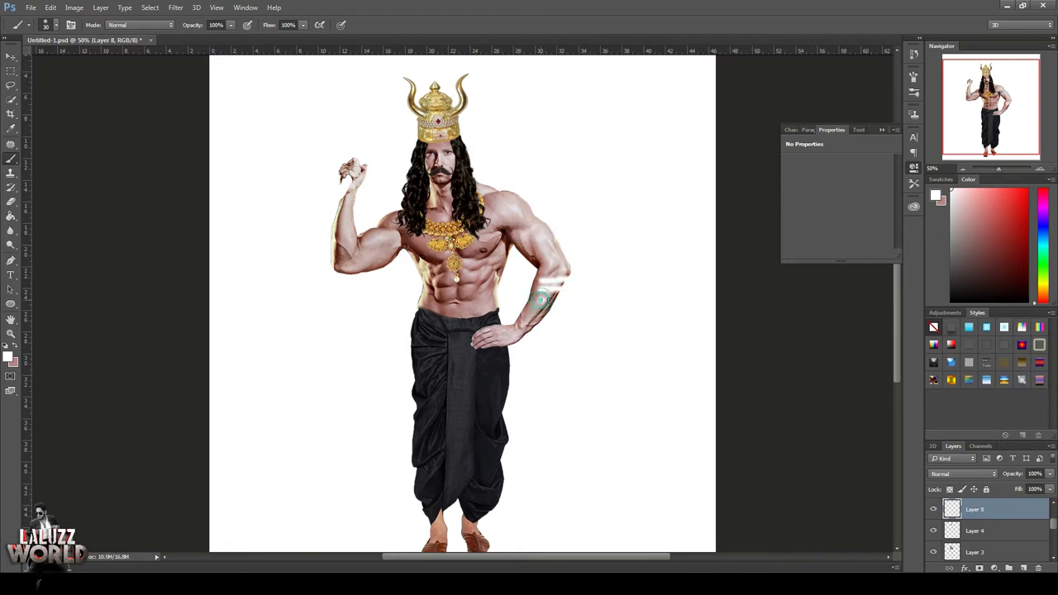
pyautogui.hotkey('ctrl', 't')
pyautogui.moveTo(609, 239)
pyautogui.mouseDown()
pyautogui.moveTo(574, 276)
pyautogui.moveTo(414, 224)
pyautogui.moveTo(330, 154)
pyautogui.moveTo(430, 451)
pyautogui.moveTo(436, 408)
pyautogui.moveTo(460, 405)
pyautogui.moveTo(399, 283)
pyautogui.moveTo(422, 274)
pyautogui.mouseUp()
pyautogui.scroll(5, 574, 288)
pyautogui.press('Return')
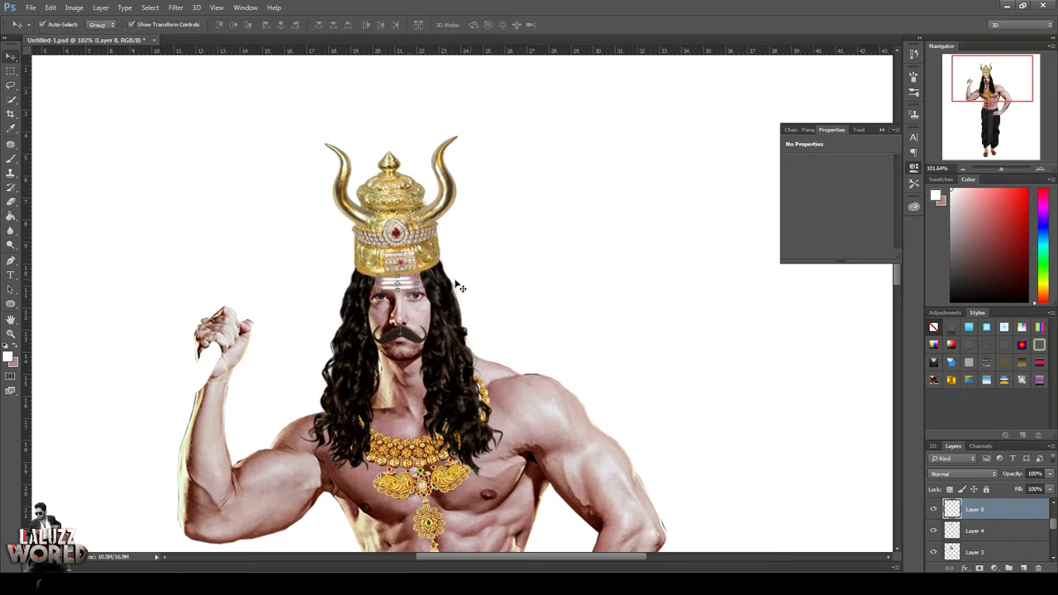
pyautogui.click(966, 568)
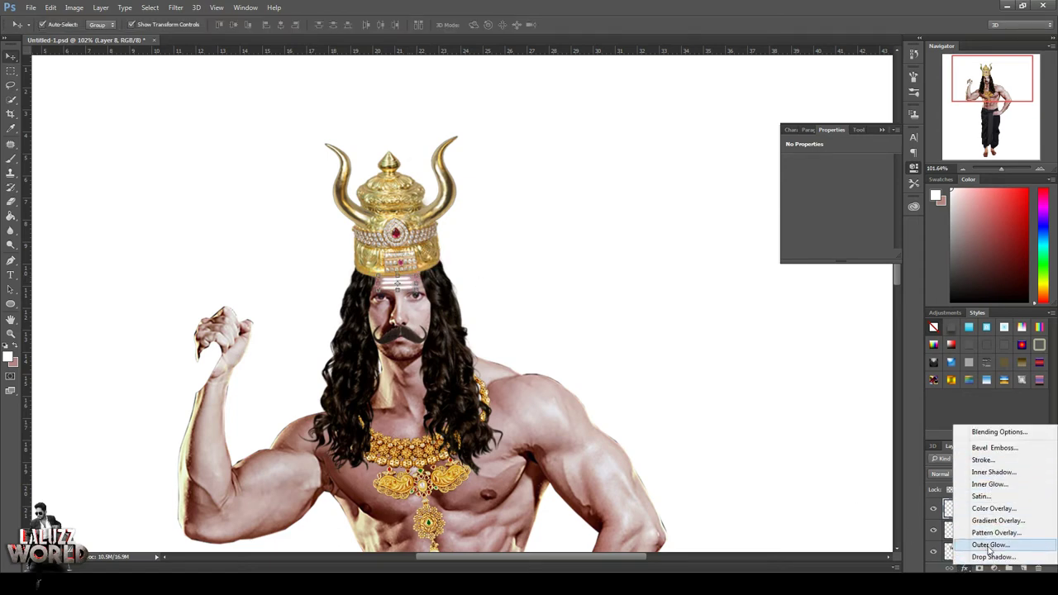
# Step: Add a light noise Pattern Overlay with lowered opacity and minimum scale to the markings
pyautogui.click(981, 496)
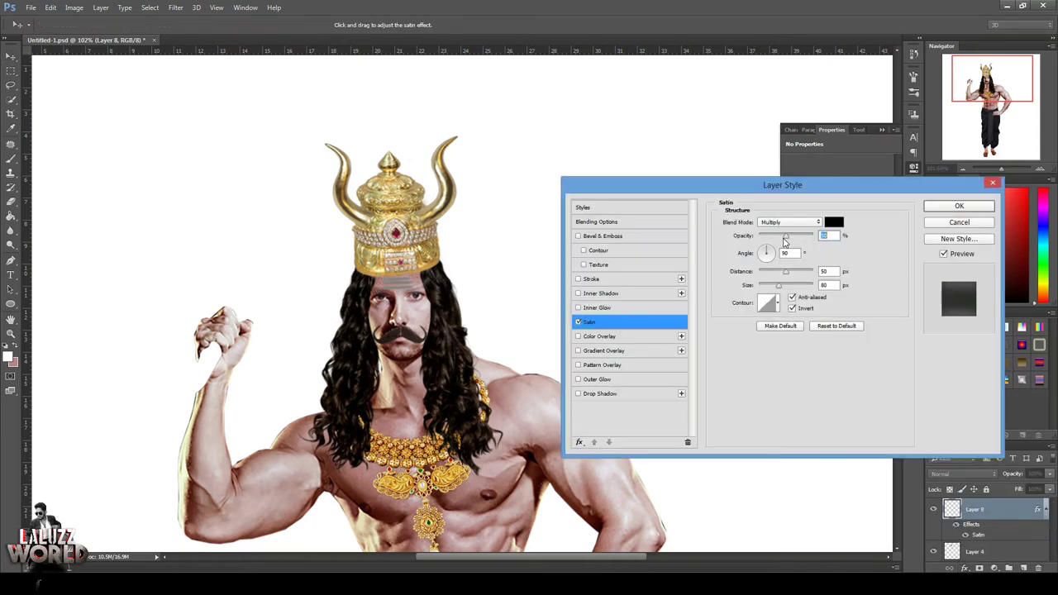
pyautogui.click(578, 321)
pyautogui.click(612, 364)
pyautogui.click(809, 261)
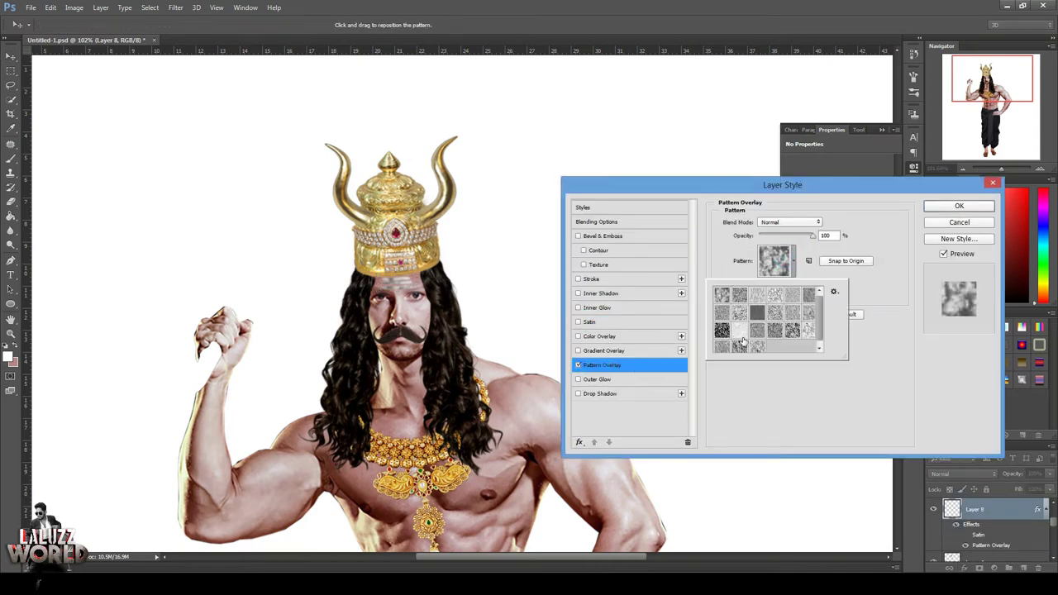
pyautogui.click(741, 332)
pyautogui.click(864, 231)
pyautogui.moveTo(813, 236); pyautogui.dragTo(797, 239)
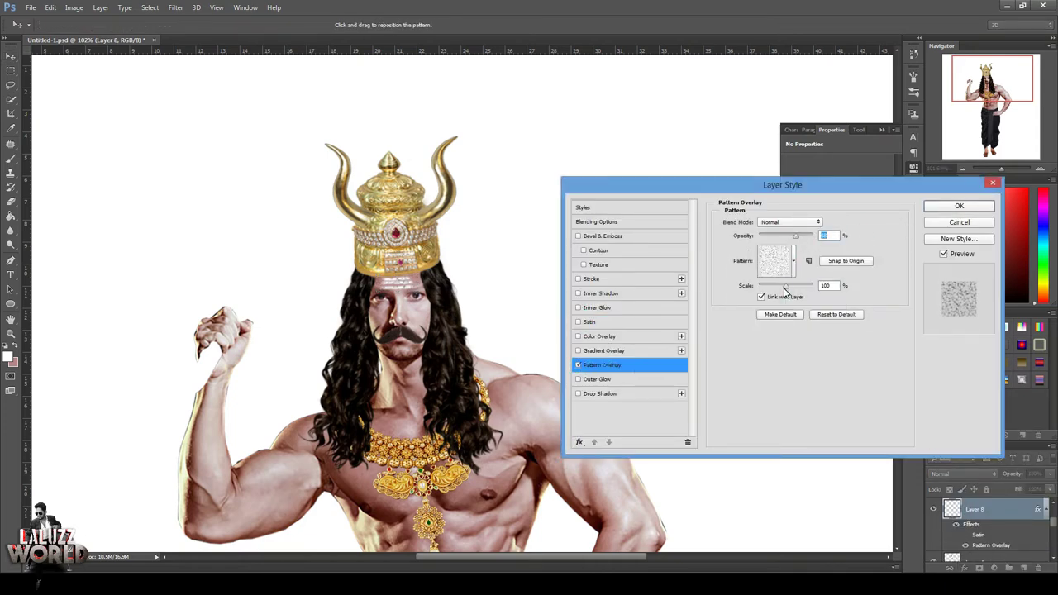
pyautogui.moveTo(785, 289); pyautogui.dragTo(762, 287)
pyautogui.click(959, 211)
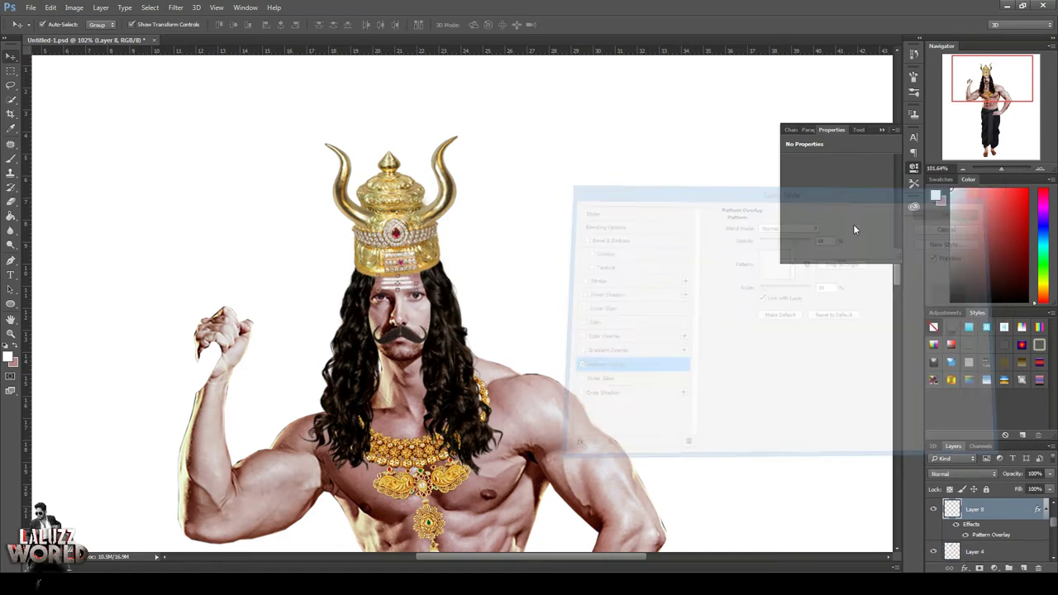
pyautogui.click(969, 169)
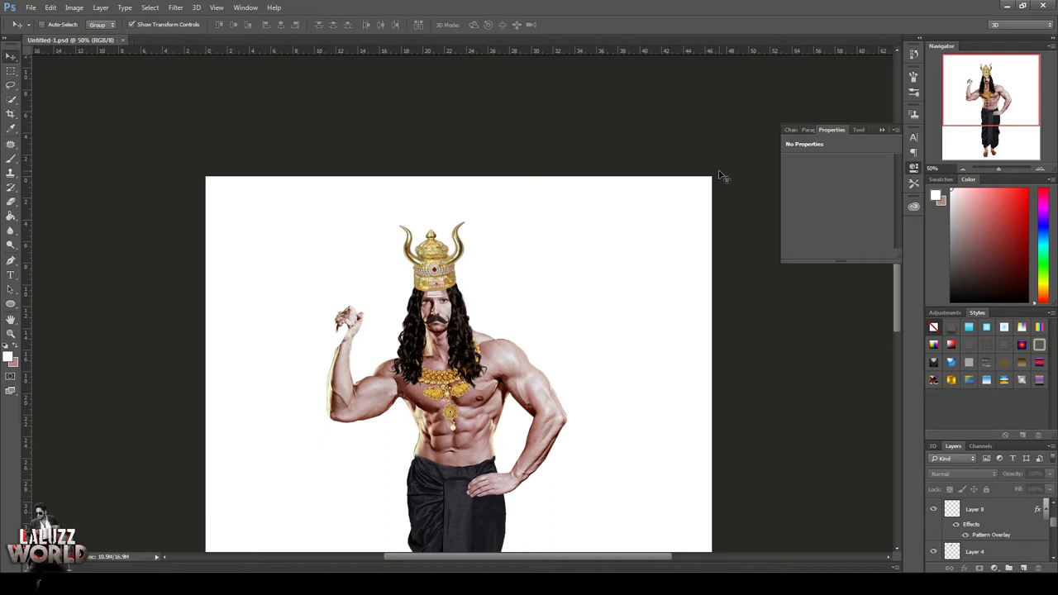
# Step: Bring up the Open dialog and browse the Desktop files
pyautogui.click(33, 8)
pyautogui.click(782, 295)
pyautogui.scroll(-2, 781, 296)
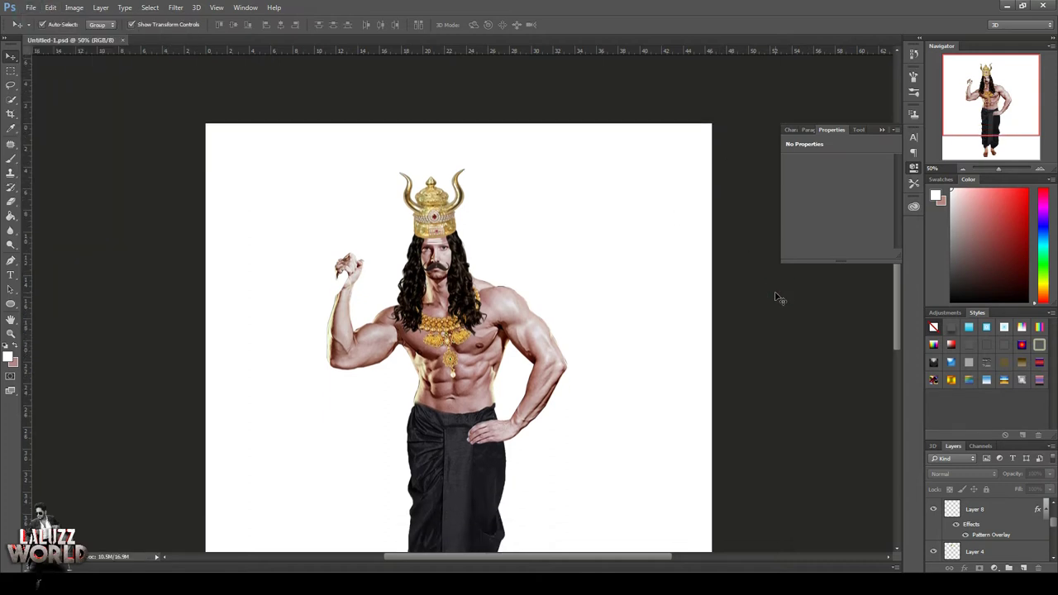
pyautogui.scroll(-2, 777, 297)
pyautogui.scroll(-1, 777, 298)
pyautogui.scroll(-1, 777, 297)
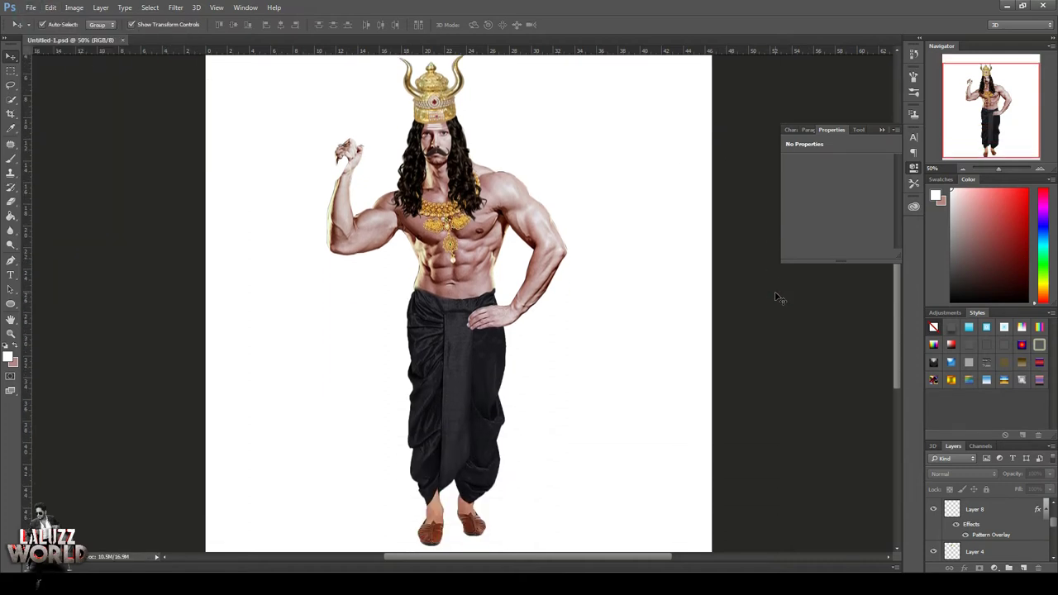
pyautogui.click(315, 212)
# Step: Open the pngegg rope image and bring it into the figure document
pyautogui.click(31, 7)
pyautogui.click(37, 26)
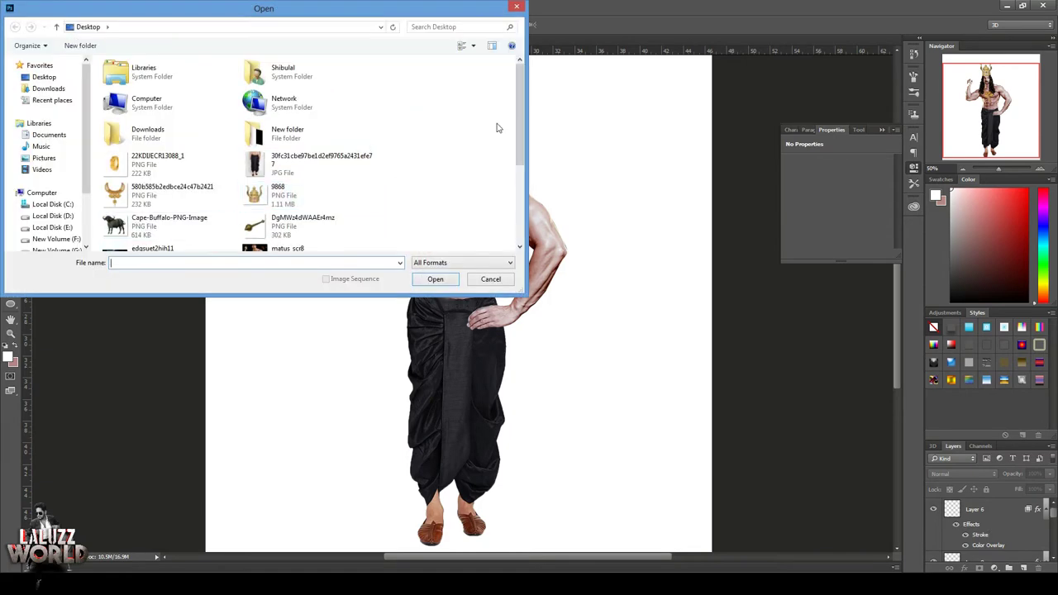
pyautogui.scroll(-5, 315, 149)
pyautogui.click(118, 159)
pyautogui.click(435, 279)
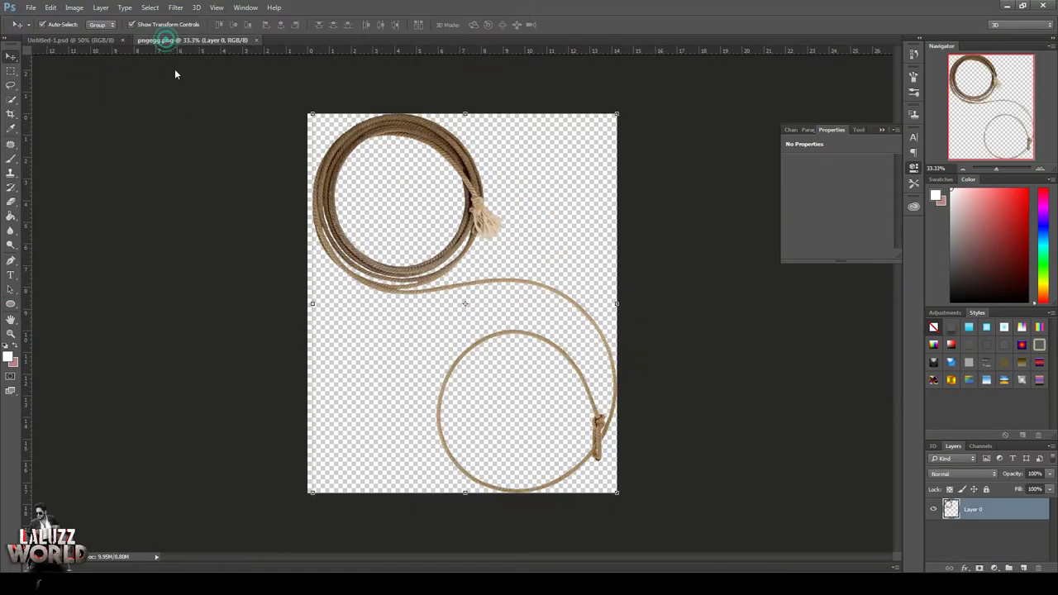
pyautogui.moveTo(175, 38); pyautogui.dragTo(482, 86)
pyautogui.click(483, 86)
# Step: Scale the rope narrower and taller, positioning it over the raised arm
pyautogui.hotkey('ctrl', 't')
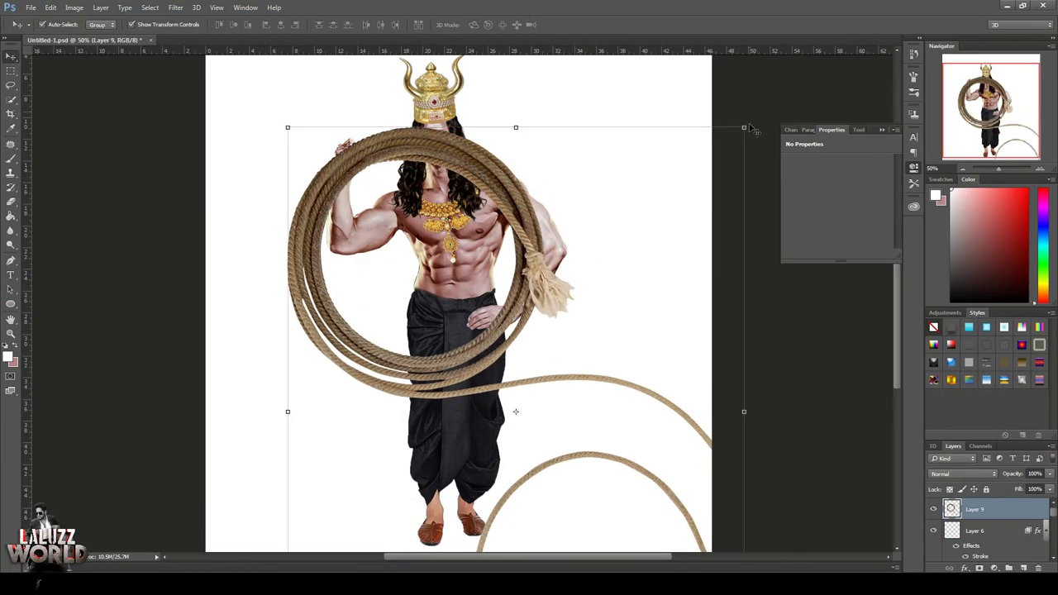
pyautogui.moveTo(284, 130); pyautogui.dragTo(408, 279)
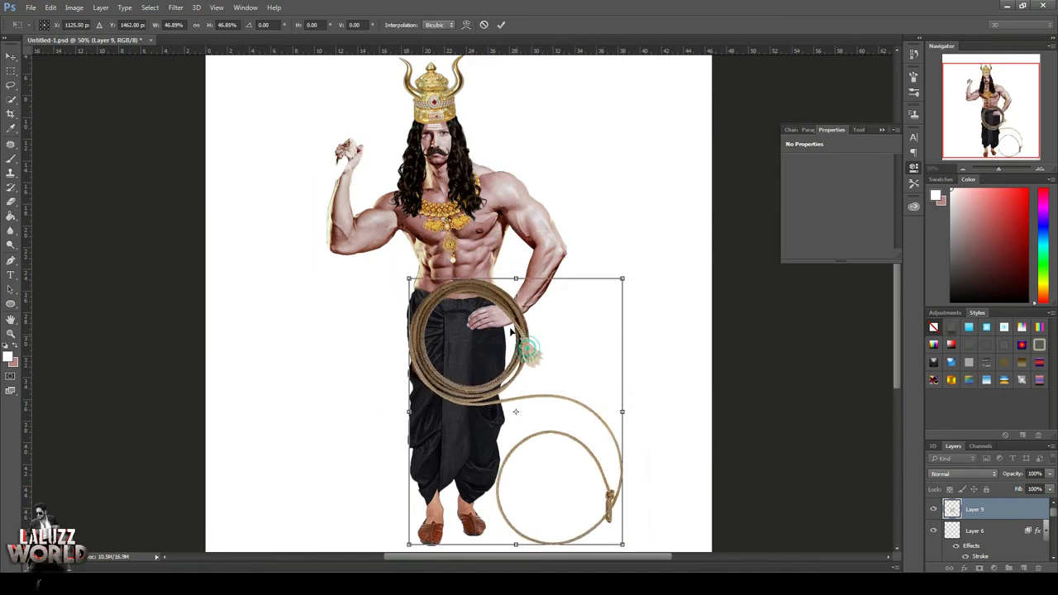
pyautogui.moveTo(521, 347); pyautogui.dragTo(396, 322)
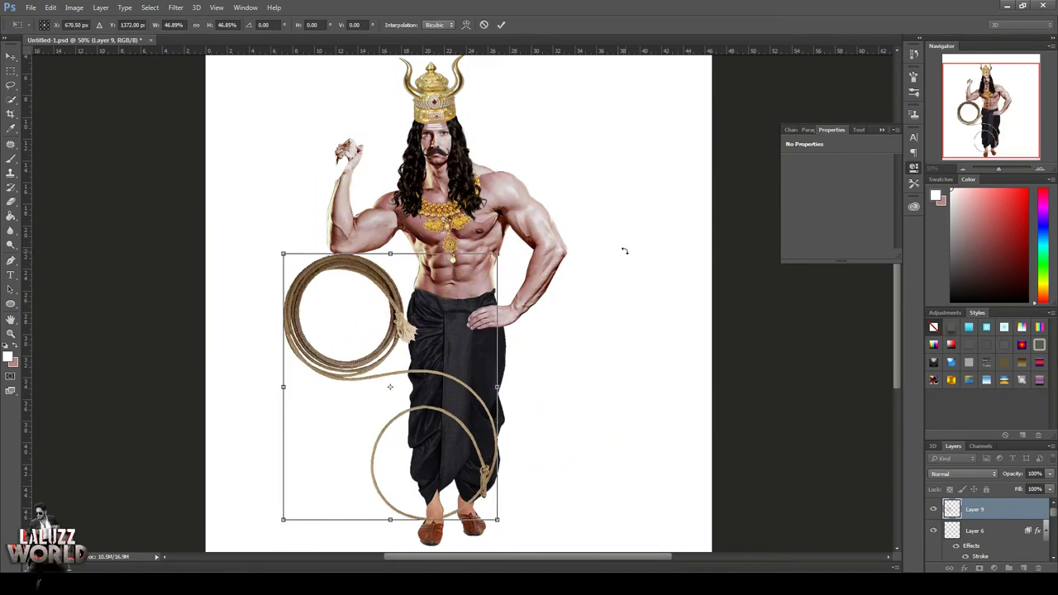
pyautogui.moveTo(335, 283); pyautogui.dragTo(397, 152)
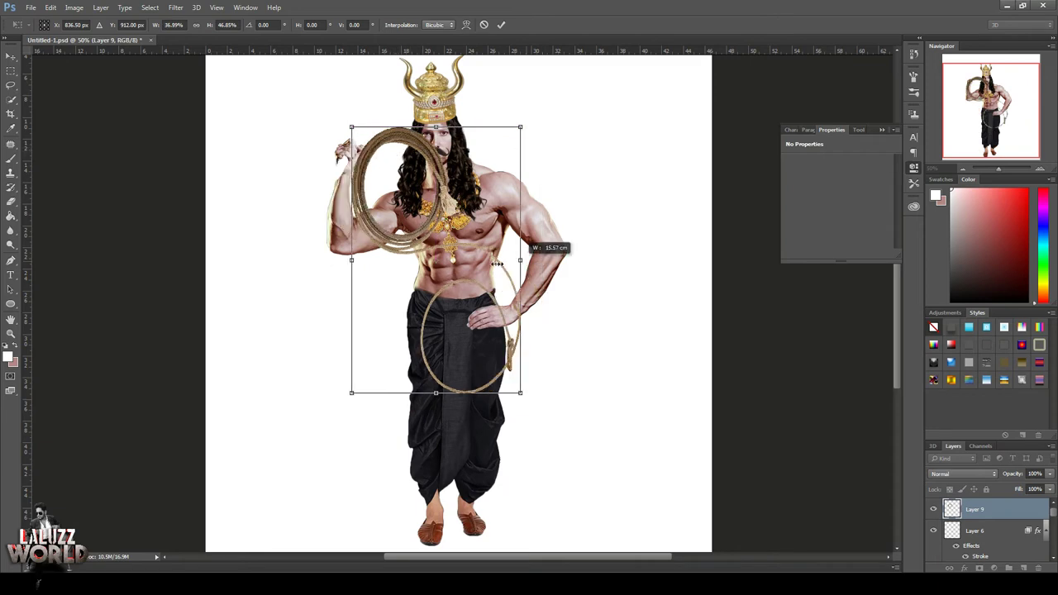
pyautogui.moveTo(542, 259); pyautogui.dragTo(422, 260)
pyautogui.moveTo(374, 128)
pyautogui.mouseDown()
pyautogui.moveTo(376, 228)
pyautogui.moveTo(366, 154)
pyautogui.mouseUp()
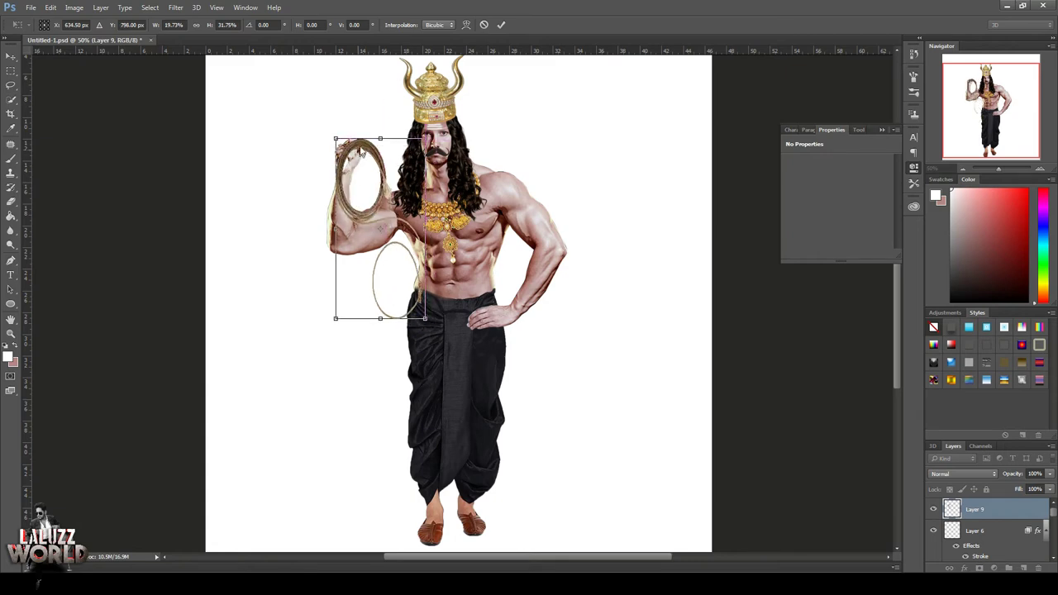
pyautogui.moveTo(417, 321); pyautogui.dragTo(331, 317)
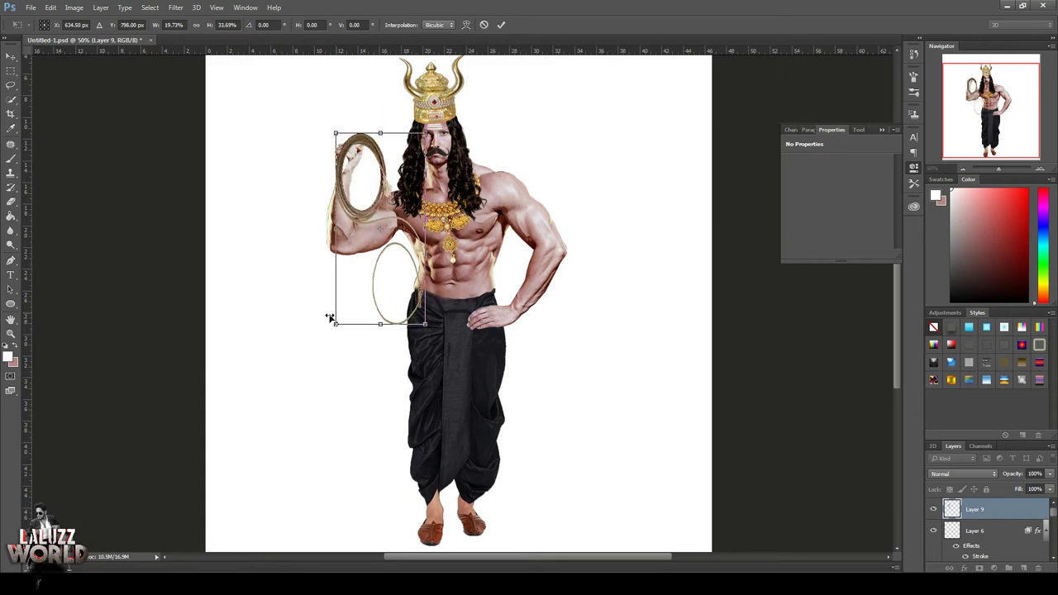
pyautogui.moveTo(343, 174); pyautogui.dragTo(347, 179)
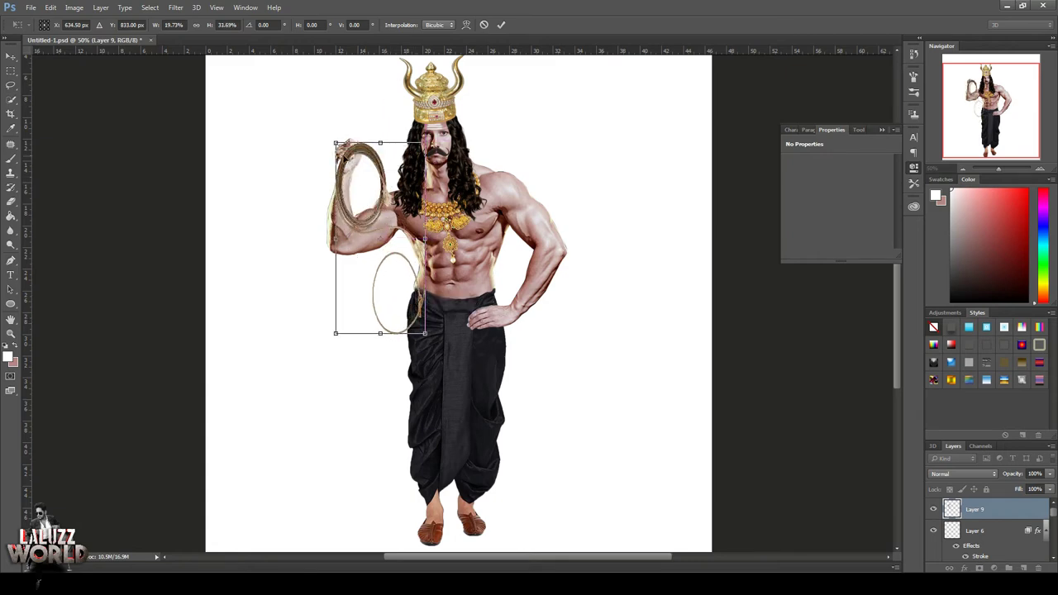
pyautogui.moveTo(334, 139); pyautogui.dragTo(315, 146)
# Step: Apply a perspective transform to the rope, keeping it nearly upright
pyautogui.rightClick(382, 151)
pyautogui.click(414, 222)
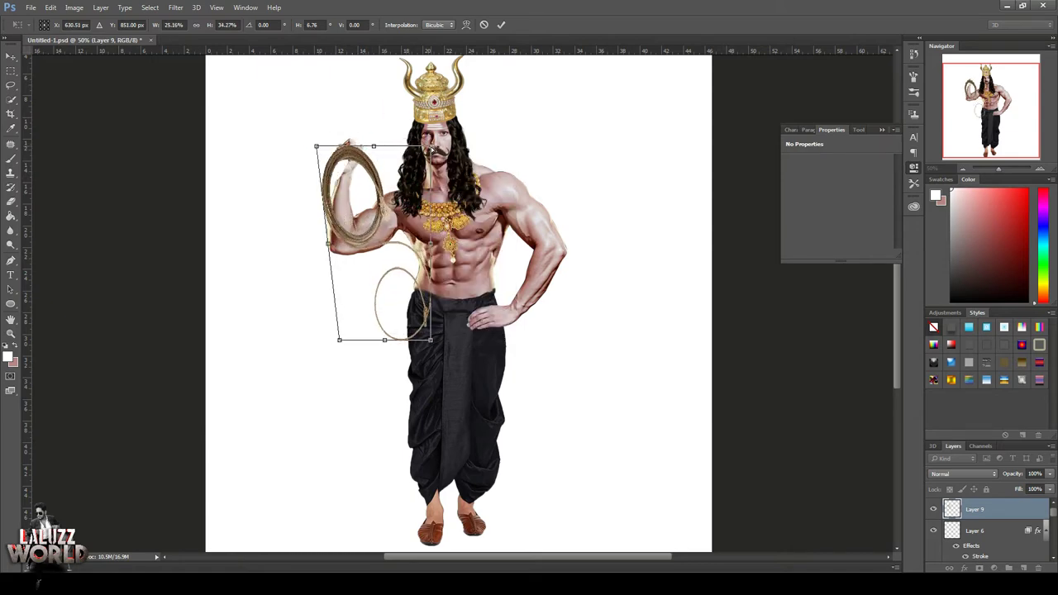
pyautogui.moveTo(454, 152)
pyautogui.mouseDown()
pyautogui.moveTo(445, 142)
pyautogui.moveTo(366, 176)
pyautogui.mouseUp()
pyautogui.press('Return')
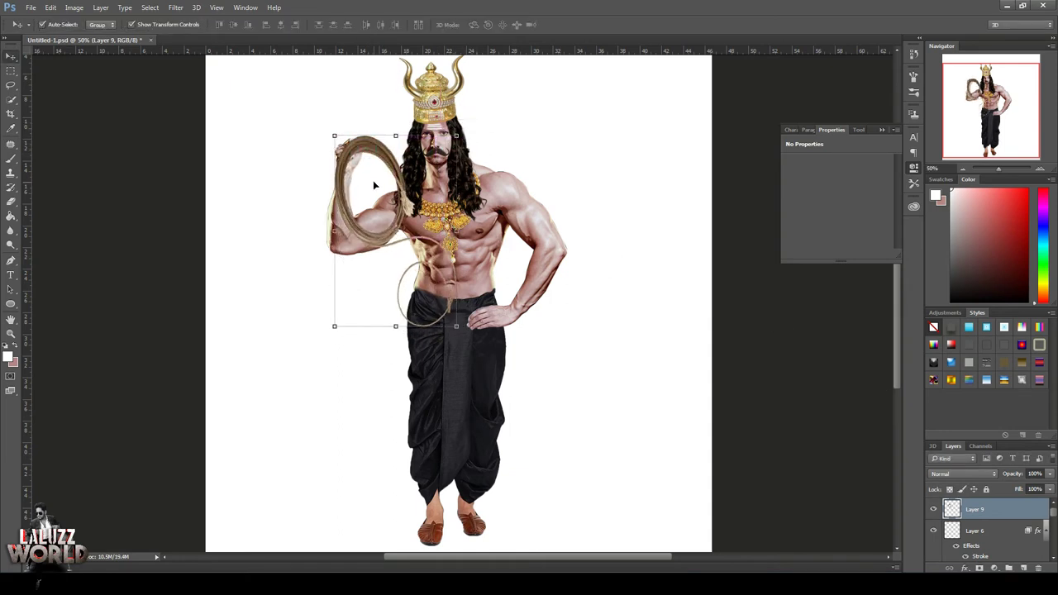
# Step: Fade the rope layer to 50% opacity and zoom in on the fist
pyautogui.click(1050, 474)
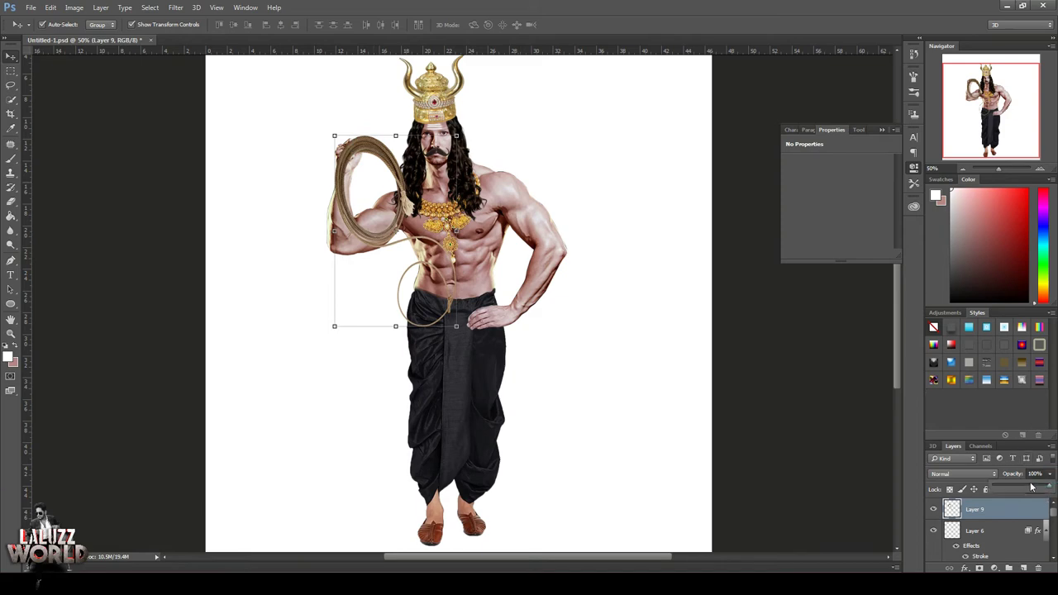
pyautogui.moveTo(1047, 488); pyautogui.dragTo(1023, 488)
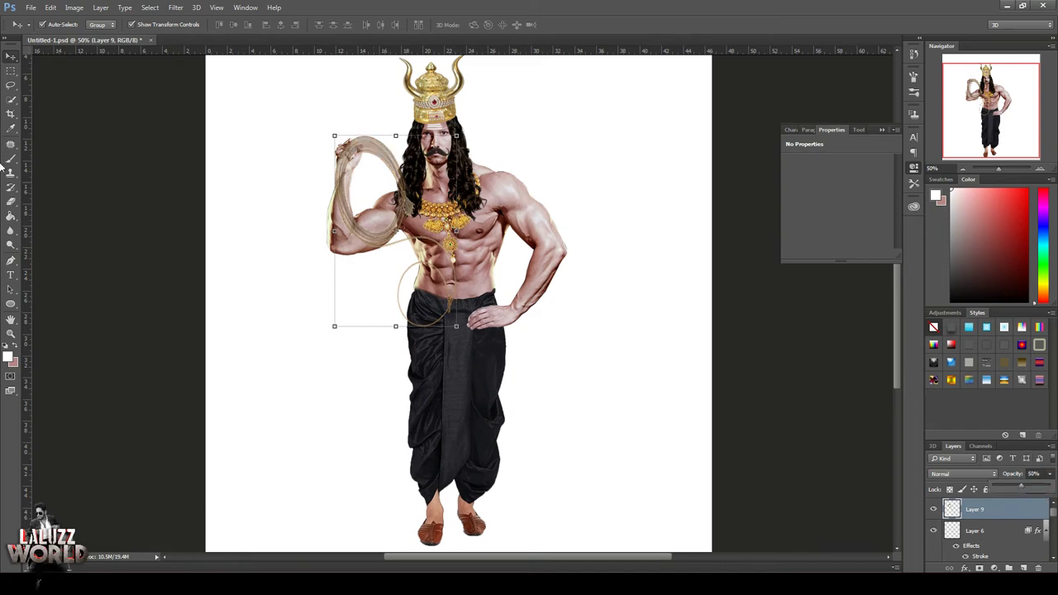
pyautogui.click(1039, 169)
pyautogui.moveTo(988, 133); pyautogui.dragTo(969, 77)
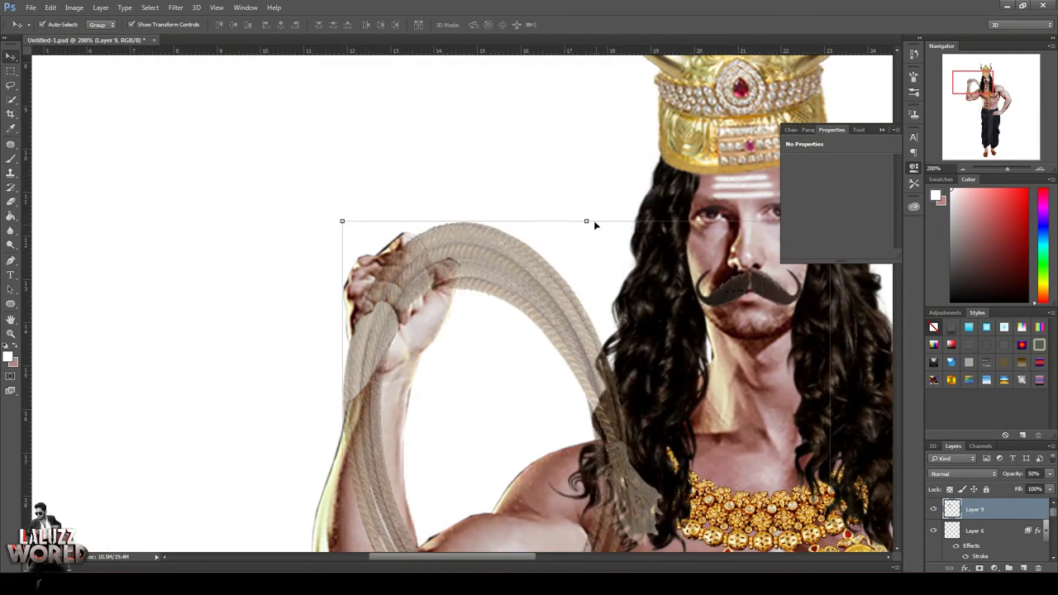
# Step: Mask the rope over the knuckles with black paint and restore 100% opacity
pyautogui.click(994, 568)
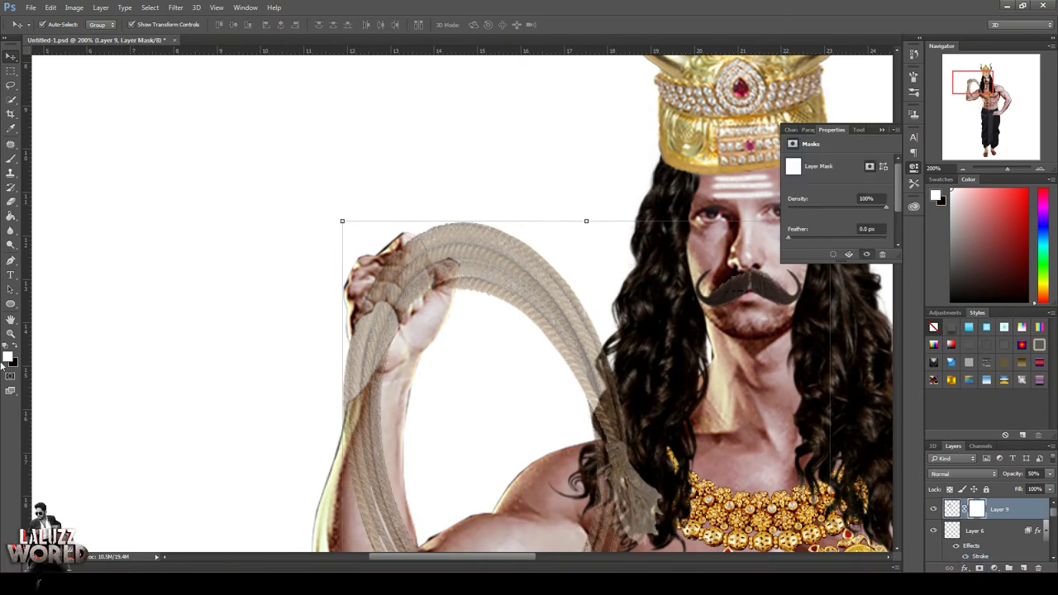
pyautogui.press('d')
pyautogui.press('x')
pyautogui.press('b')
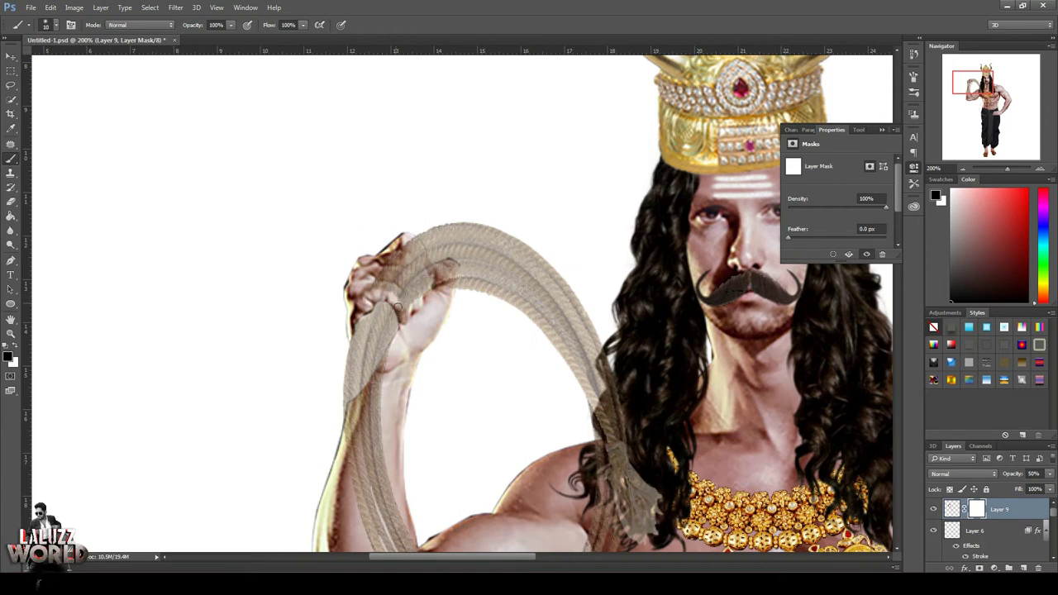
pyautogui.moveTo(387, 290); pyautogui.dragTo(413, 245)
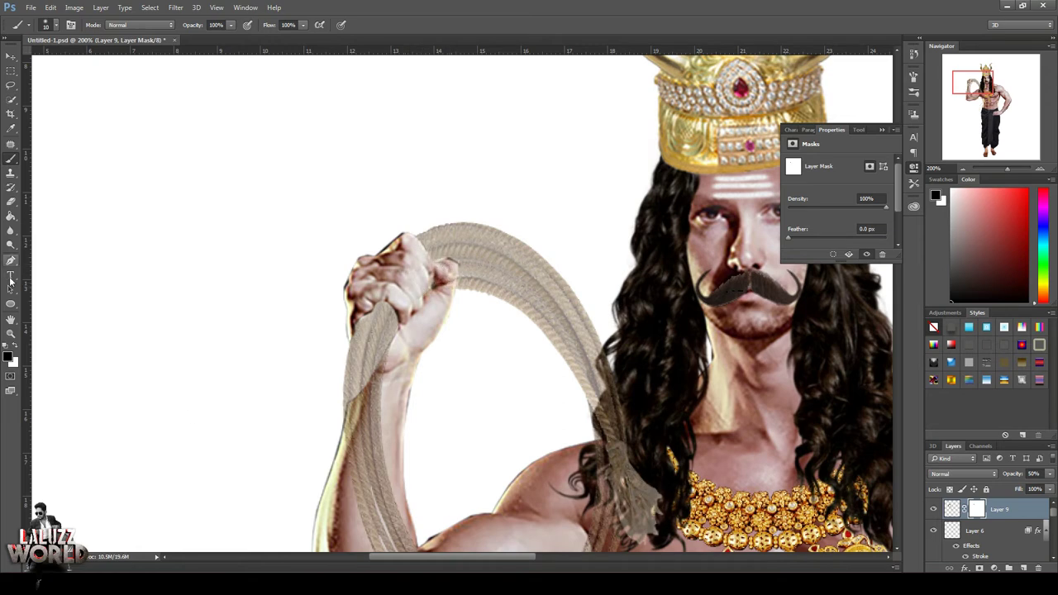
pyautogui.press('x')
pyautogui.moveTo(1013, 473); pyautogui.dragTo(1046, 473)
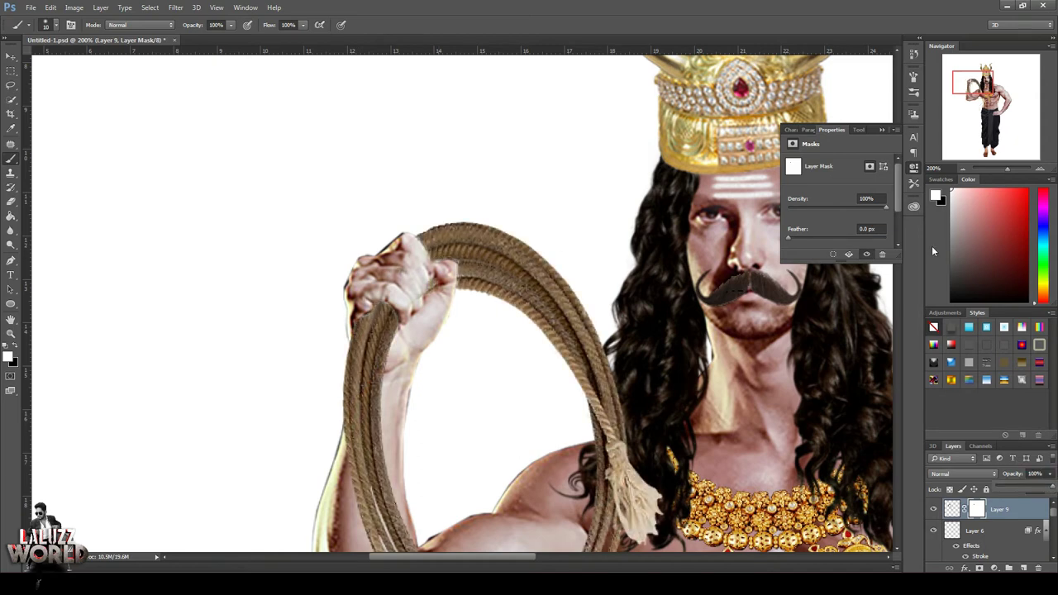
pyautogui.click(962, 170)
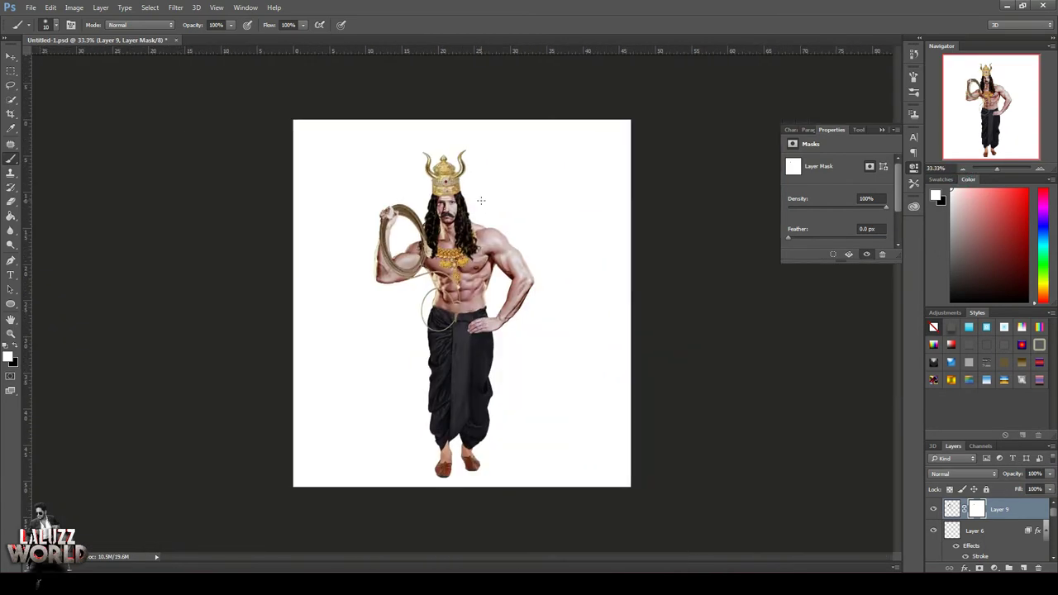
# Step: Hide the rope layer (Layer 9) and zoom in on the figure
pyautogui.press('v')
pyautogui.click(727, 292)
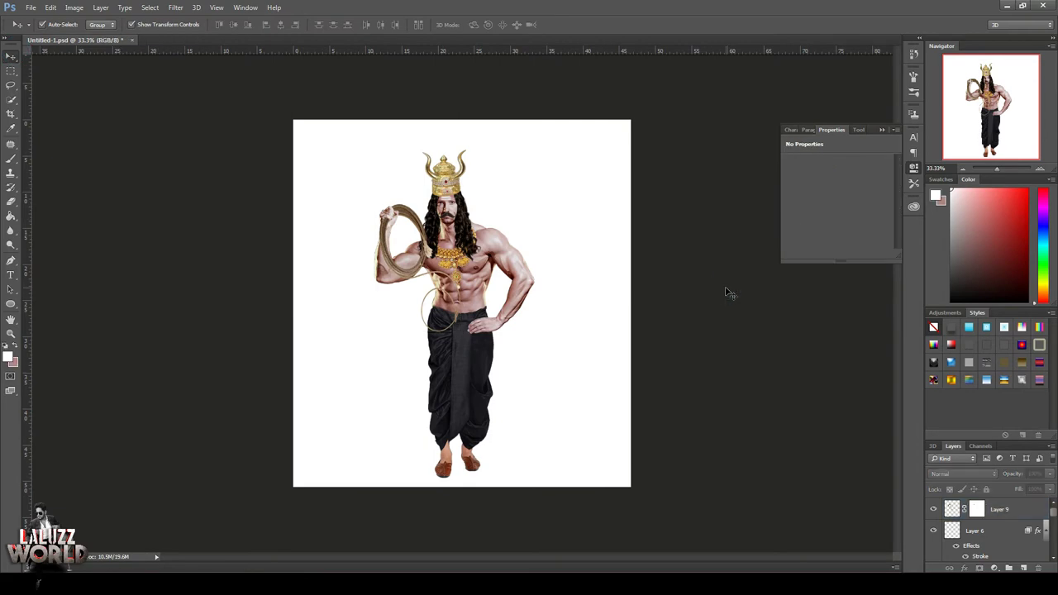
pyautogui.click(933, 510)
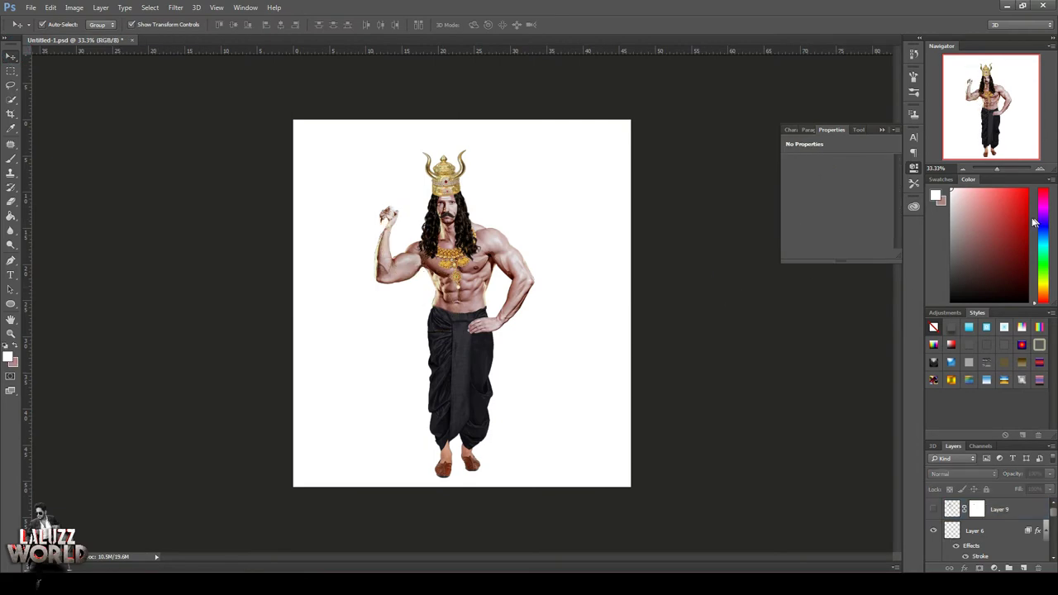
pyautogui.click(1039, 168)
# Step: Open PngItem_5286647 and copy the gold bracelet into Untitled-1 as a new layer
pyautogui.click(31, 8)
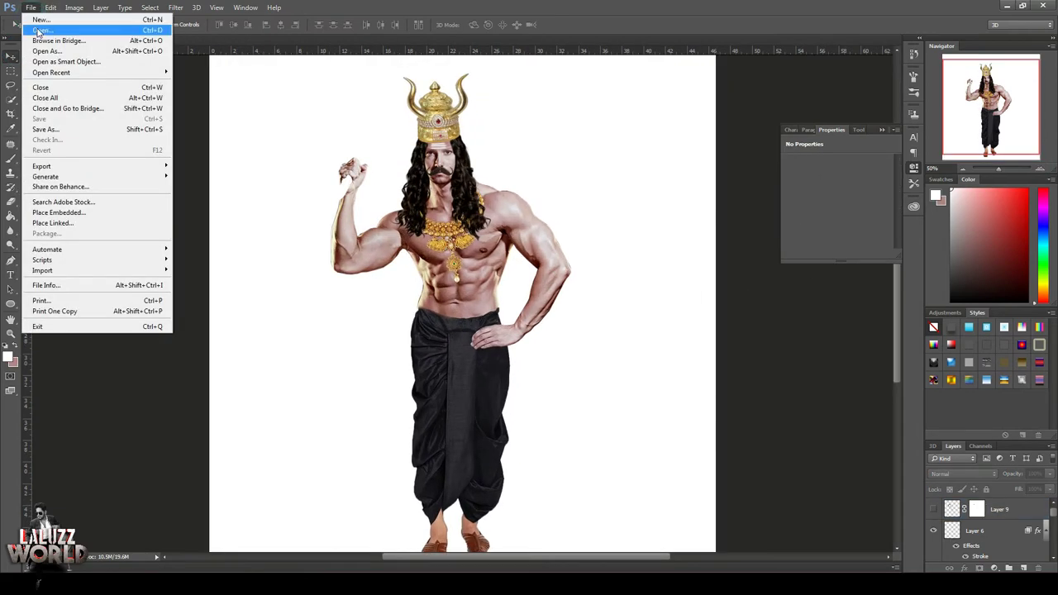
pyautogui.click(38, 28)
pyautogui.scroll(-3, 248, 165)
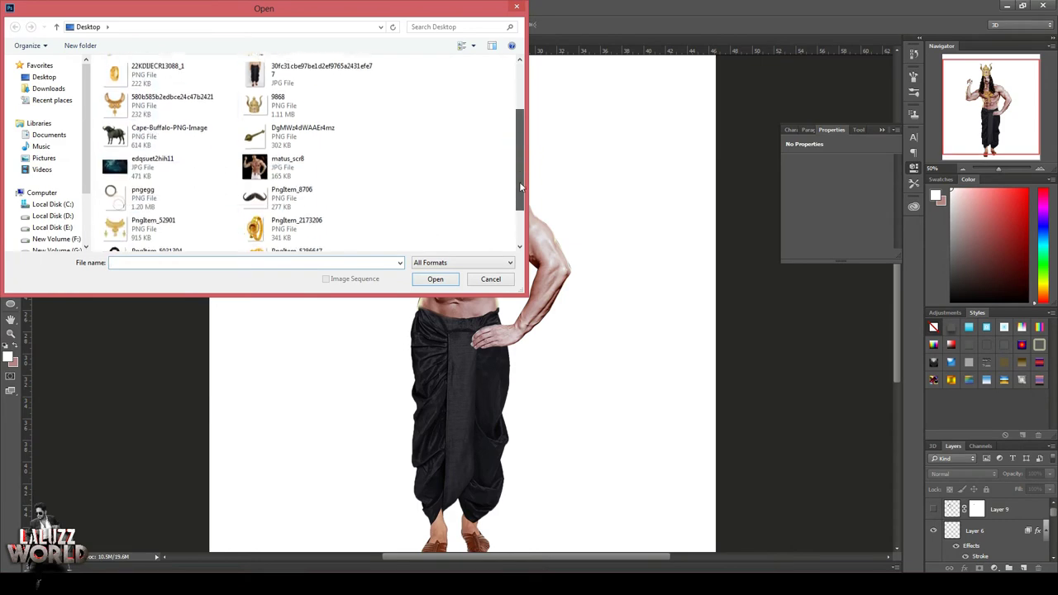
pyautogui.scroll(-3, 330, 207)
pyautogui.doubleClick(348, 220)
pyautogui.moveTo(203, 40); pyautogui.dragTo(463, 112)
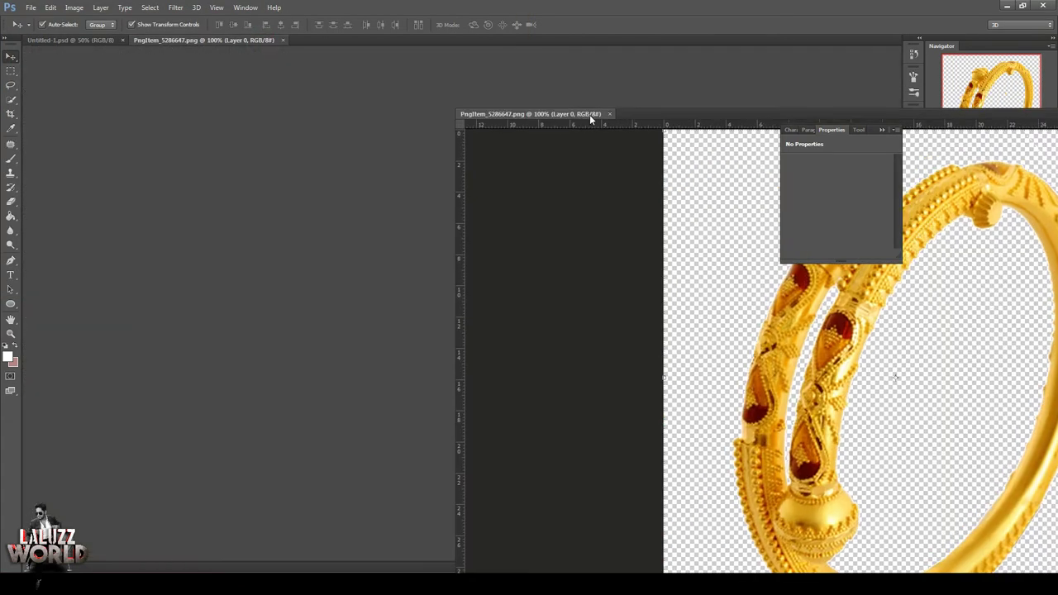
pyautogui.moveTo(590, 307)
pyautogui.mouseDown()
pyautogui.moveTo(473, 264)
pyautogui.moveTo(437, 295)
pyautogui.mouseUp()
# Step: Shrink and rotate the bracelet onto the raised upper arm
pyautogui.hotkey('ctrl', 't')
pyautogui.moveTo(450, 450); pyautogui.dragTo(413, 471)
pyautogui.moveTo(385, 325)
pyautogui.mouseDown()
pyautogui.moveTo(348, 219)
pyautogui.moveTo(364, 240)
pyautogui.moveTo(355, 221)
pyautogui.moveTo(368, 219)
pyautogui.moveTo(357, 221)
pyautogui.mouseUp()
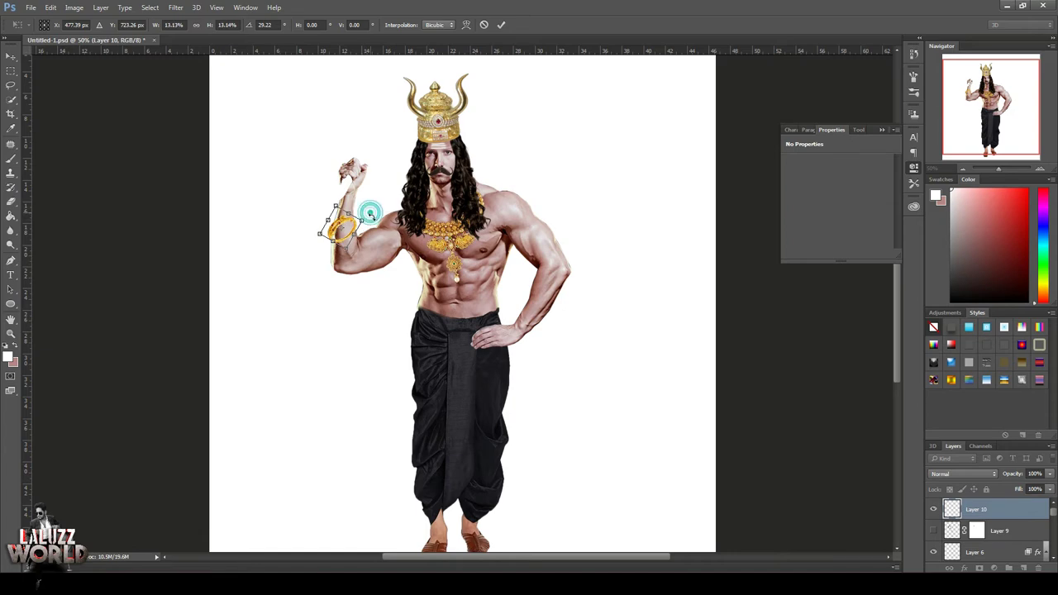
# Step: Fine-tune the bracelet's position and angle on the arm and commit
pyautogui.scroll(5, 358, 222)
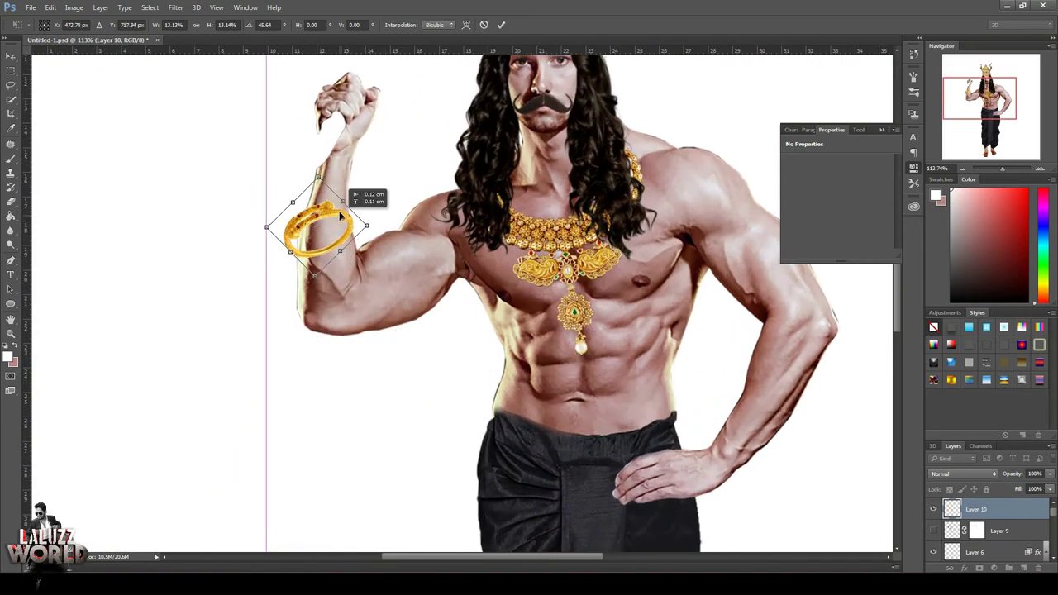
pyautogui.moveTo(347, 212)
pyautogui.mouseDown()
pyautogui.moveTo(351, 201)
pyautogui.moveTo(362, 216)
pyautogui.mouseUp()
pyautogui.press('Return')
pyautogui.press('Return')
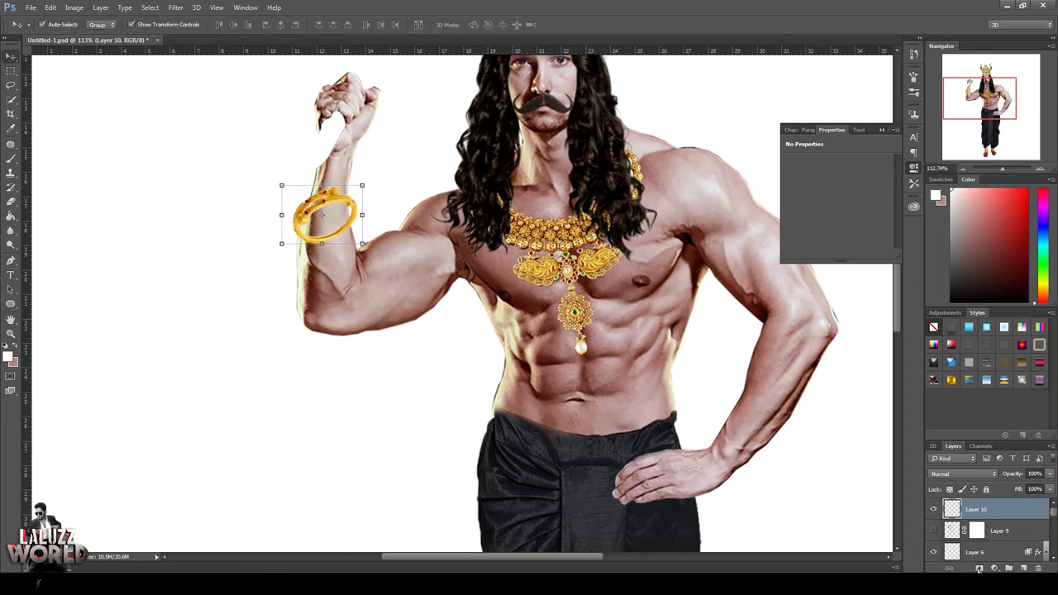
# Step: Add a layer mask and paint out part of the bracelet so it wraps the arm
pyautogui.click(979, 569)
pyautogui.press('b')
pyautogui.press('d')
pyautogui.press('x')
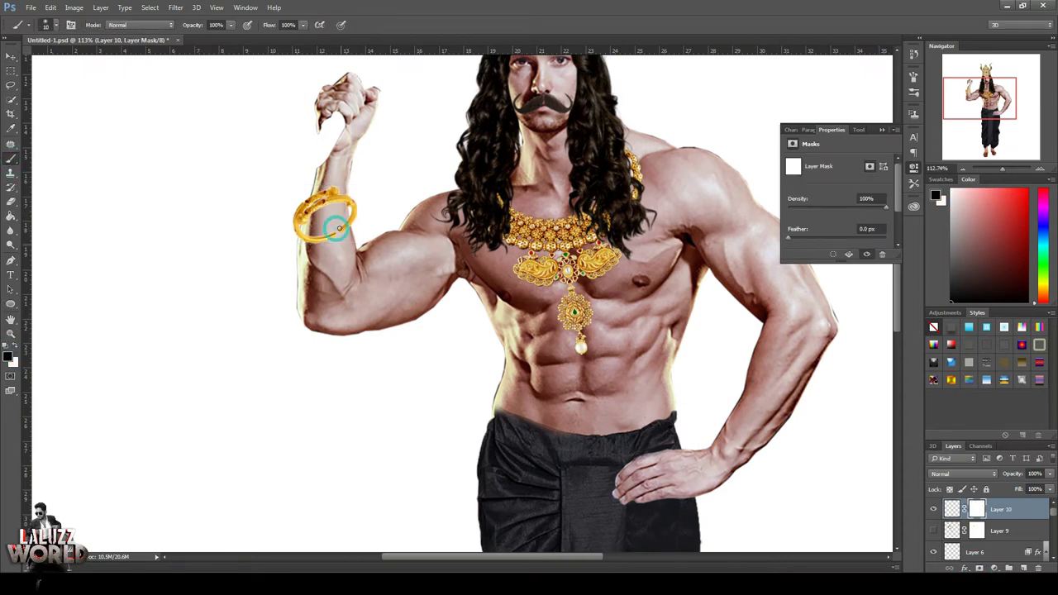
pyautogui.moveTo(339, 228); pyautogui.dragTo(345, 220)
# Step: Show the rope layer again and place the bracelet layer below it
pyautogui.click(933, 530)
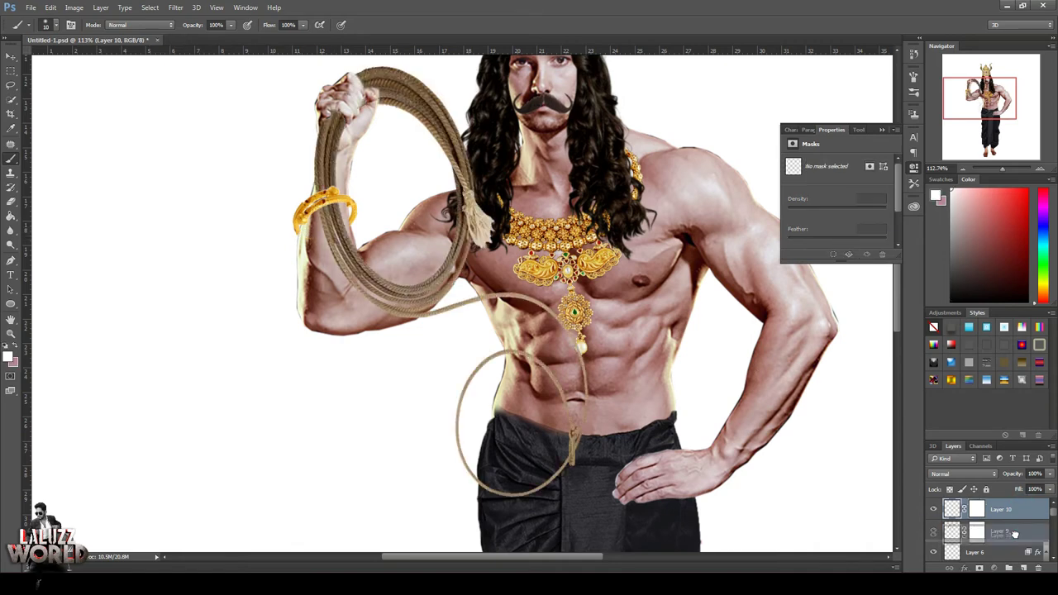
pyautogui.moveTo(1031, 511); pyautogui.dragTo(1021, 541)
pyautogui.click(961, 168)
pyautogui.click(962, 168)
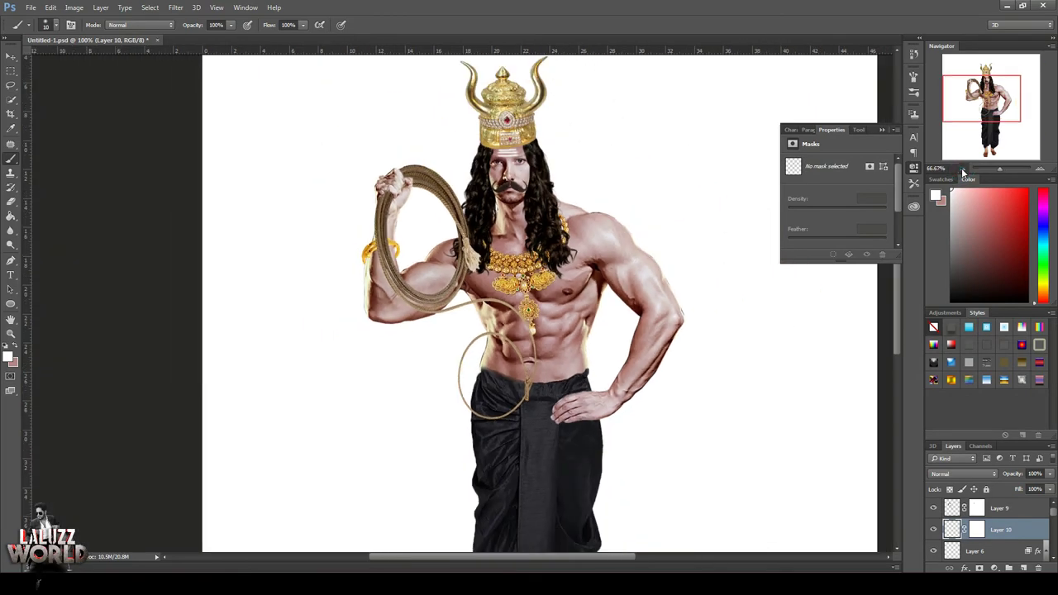
# Step: Copy the PngItem_2173206 bangle into Untitled-1, closing the source unsaved
pyautogui.click(30, 7)
pyautogui.click(39, 31)
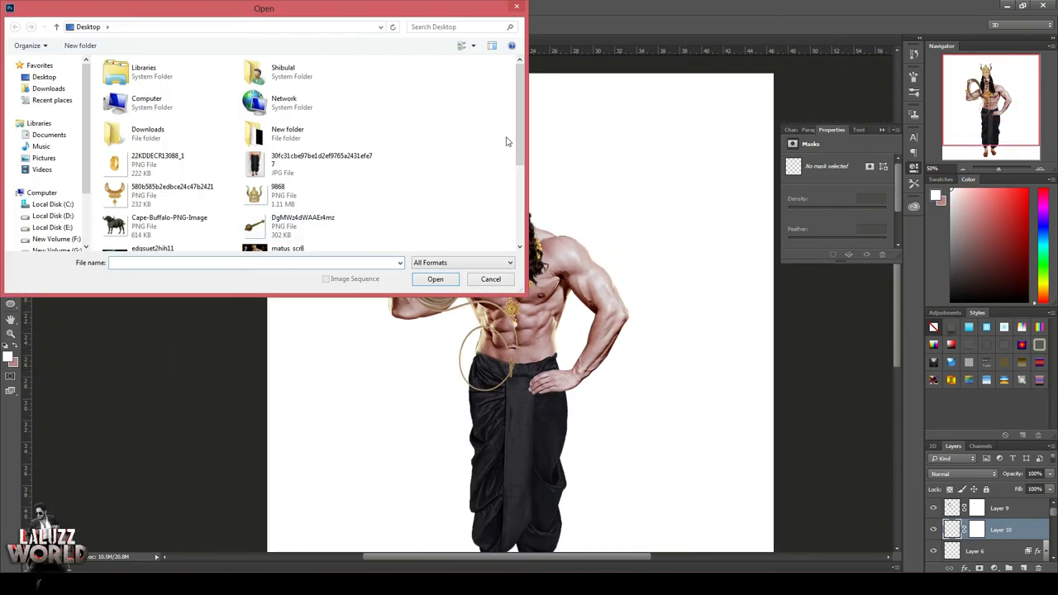
pyautogui.scroll(-3, 413, 149)
pyautogui.scroll(-2, 413, 149)
pyautogui.click(276, 203)
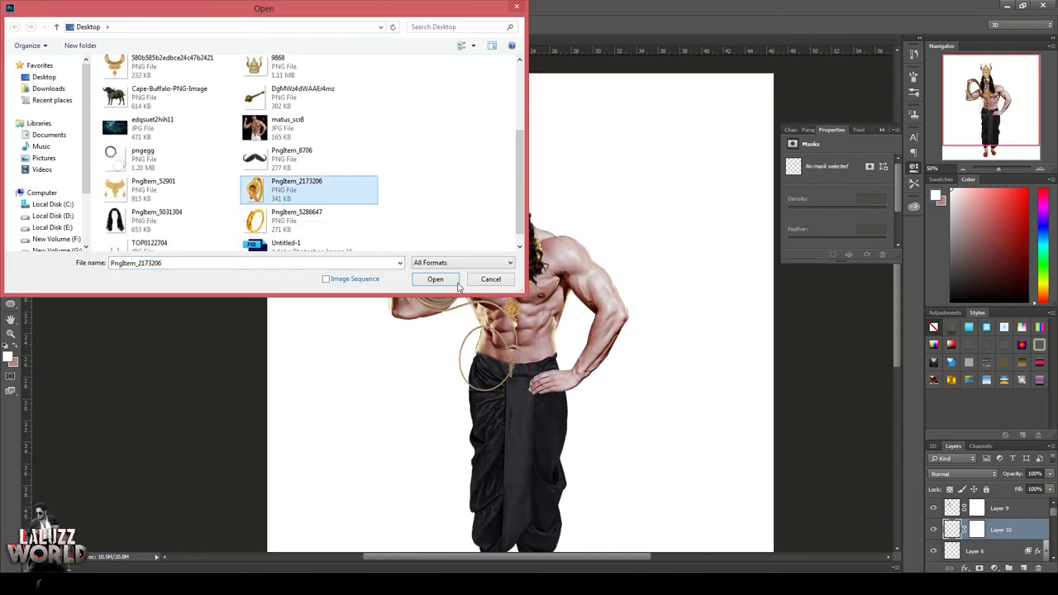
pyautogui.click(435, 279)
pyautogui.moveTo(265, 38); pyautogui.dragTo(372, 248)
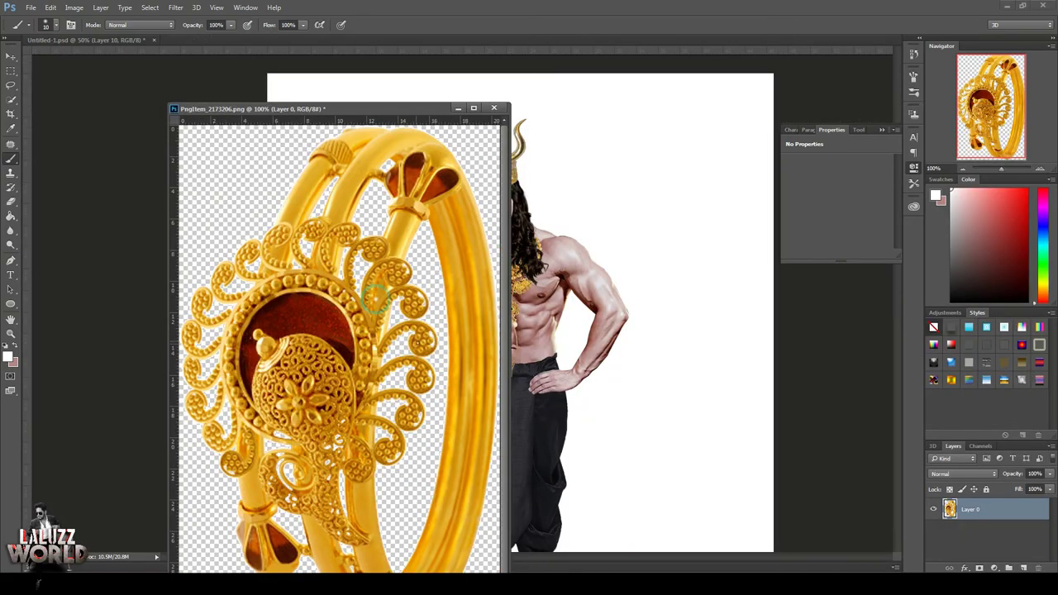
pyautogui.click(11, 55)
pyautogui.moveTo(354, 307); pyautogui.dragTo(579, 347)
pyautogui.click(494, 107)
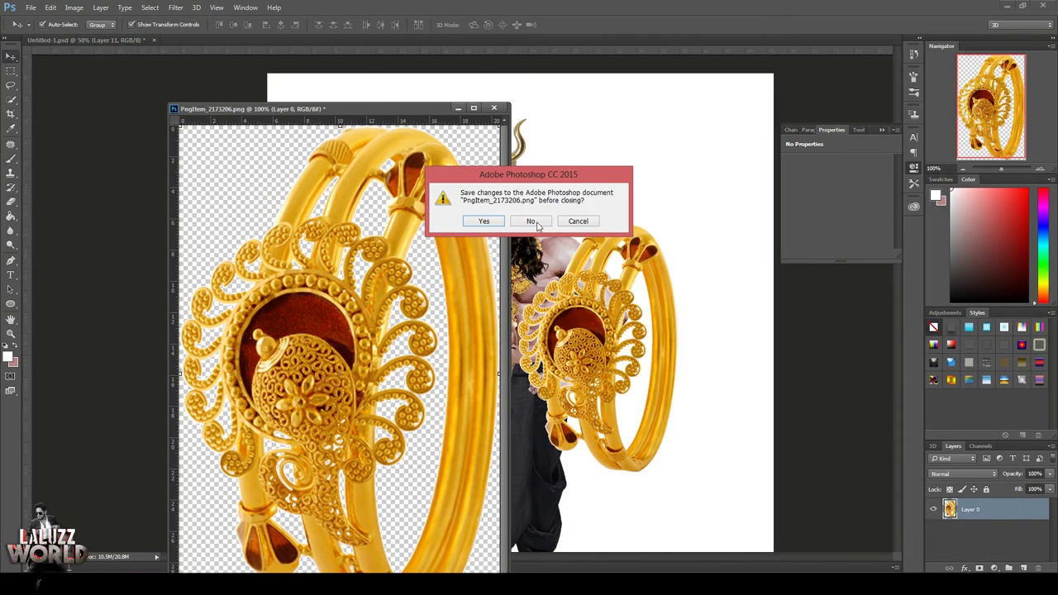
pyautogui.click(533, 220)
# Step: Rotate, shrink and move the bangle onto the wrist resting on the hip
pyautogui.moveTo(681, 483)
pyautogui.mouseDown()
pyautogui.moveTo(739, 296)
pyautogui.moveTo(604, 374)
pyautogui.mouseUp()
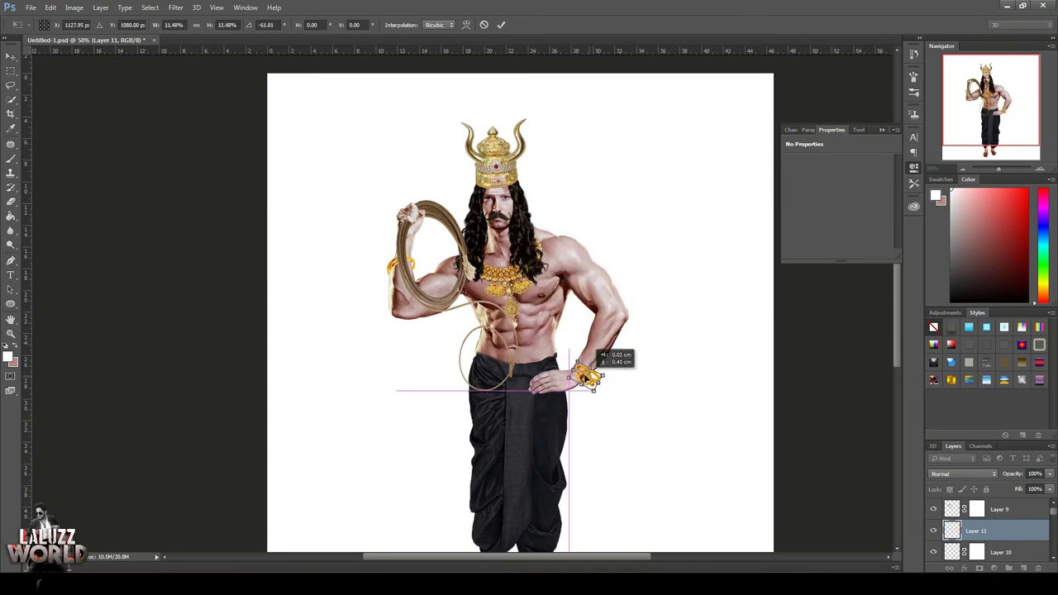
pyautogui.moveTo(603, 373); pyautogui.dragTo(602, 379)
pyautogui.scroll(5, 626, 386)
pyautogui.moveTo(527, 355); pyautogui.dragTo(512, 359)
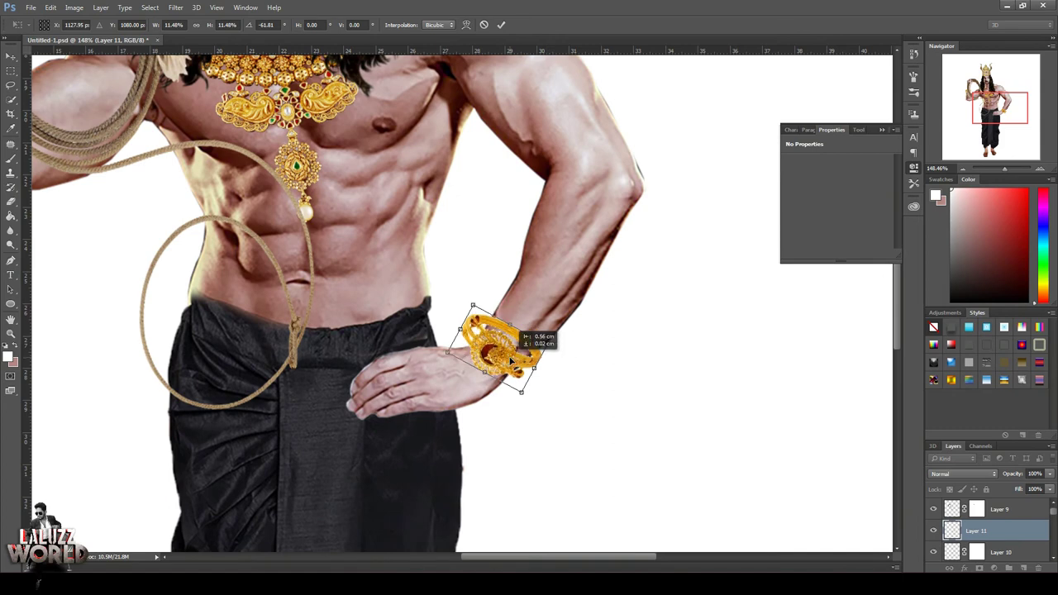
pyautogui.press('Return')
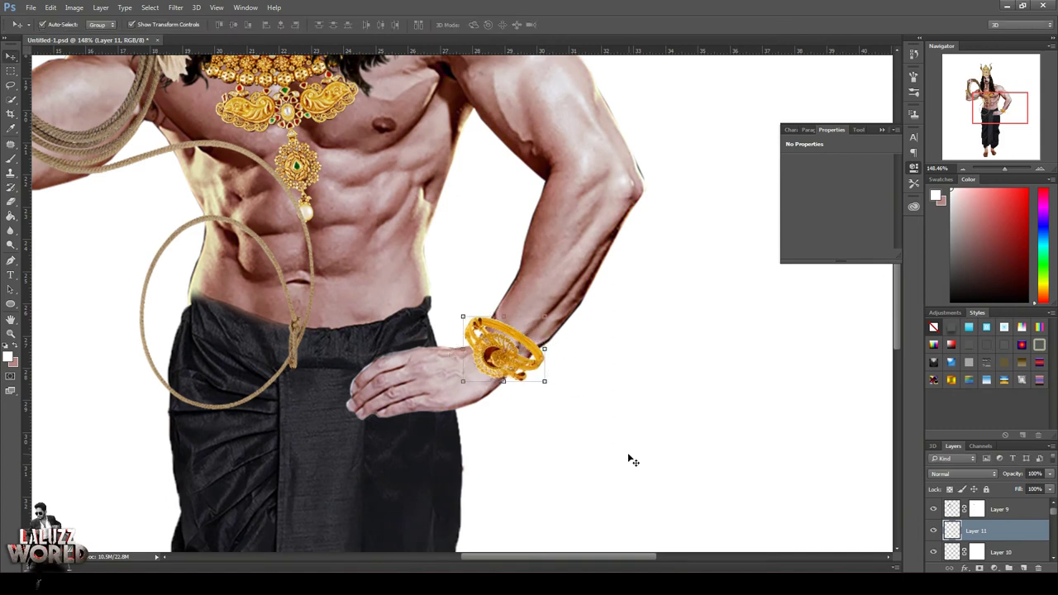
# Step: Add a layer mask to the bangle and brush it to wrap the wrist
pyautogui.click(977, 568)
pyautogui.click(10, 159)
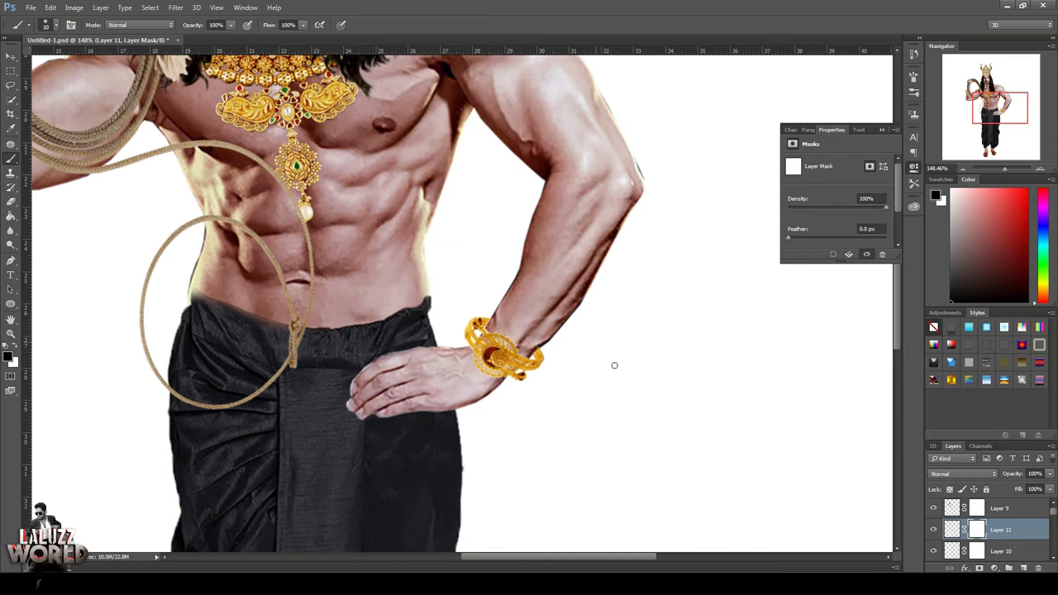
pyautogui.press('x')
pyautogui.click(16, 348)
pyautogui.click(19, 348)
pyautogui.click(962, 168)
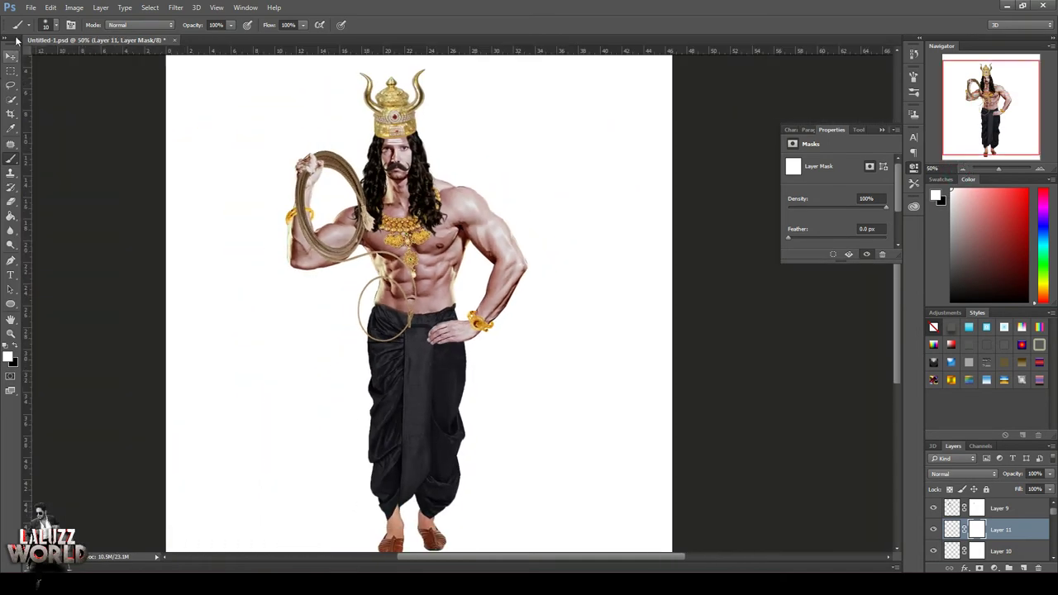
# Step: Open the necklace image PngItem_52901
pyautogui.click(25, 8)
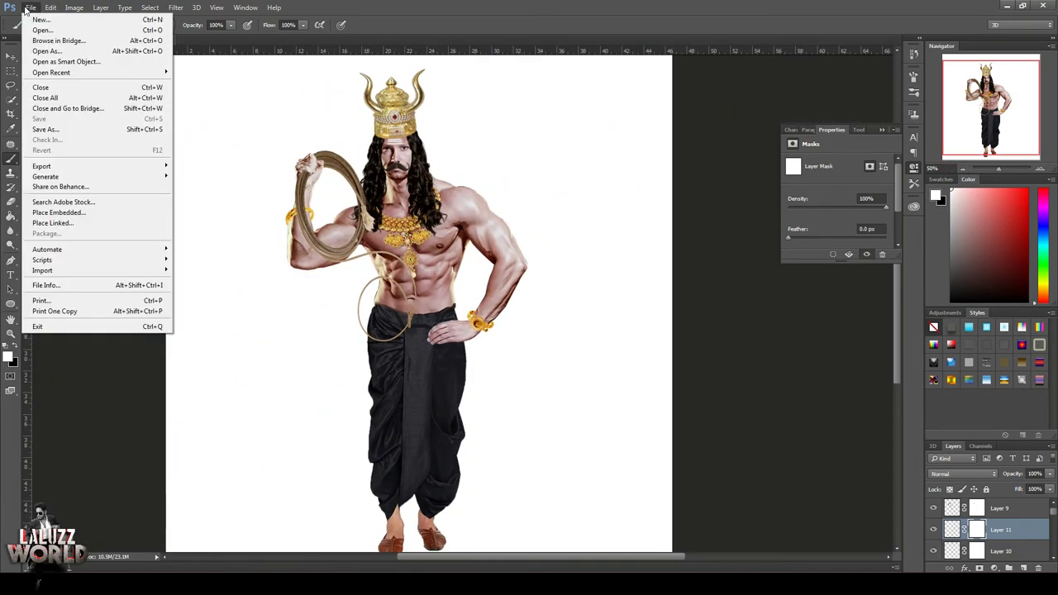
pyautogui.click(37, 28)
pyautogui.moveTo(518, 110); pyautogui.dragTo(529, 192)
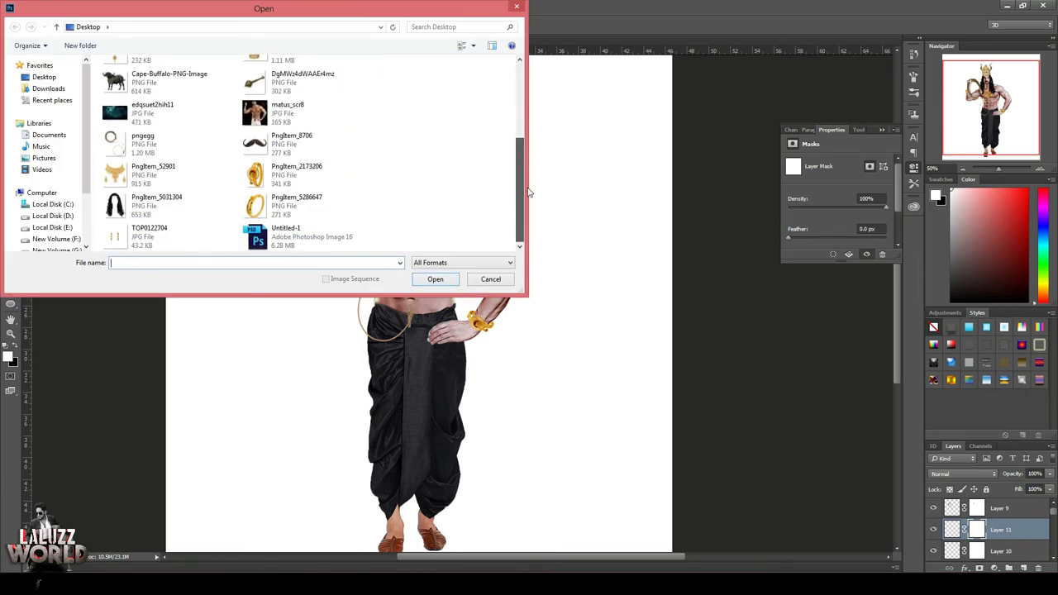
pyautogui.doubleClick(153, 169)
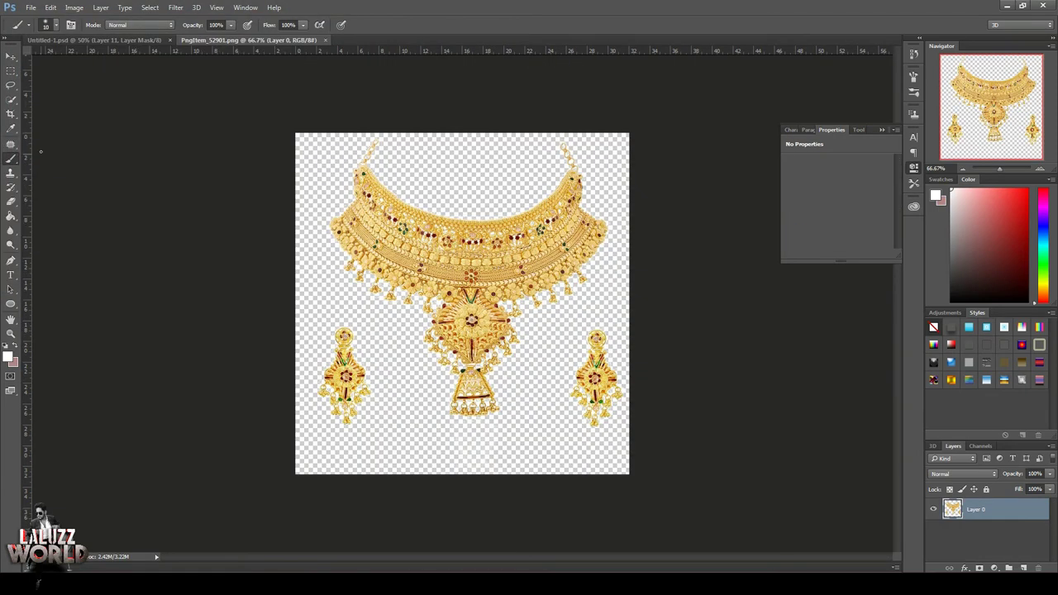
# Step: Delete both earrings from the necklace image with rectangular selections
pyautogui.click(13, 72)
pyautogui.moveTo(307, 322); pyautogui.dragTo(401, 460)
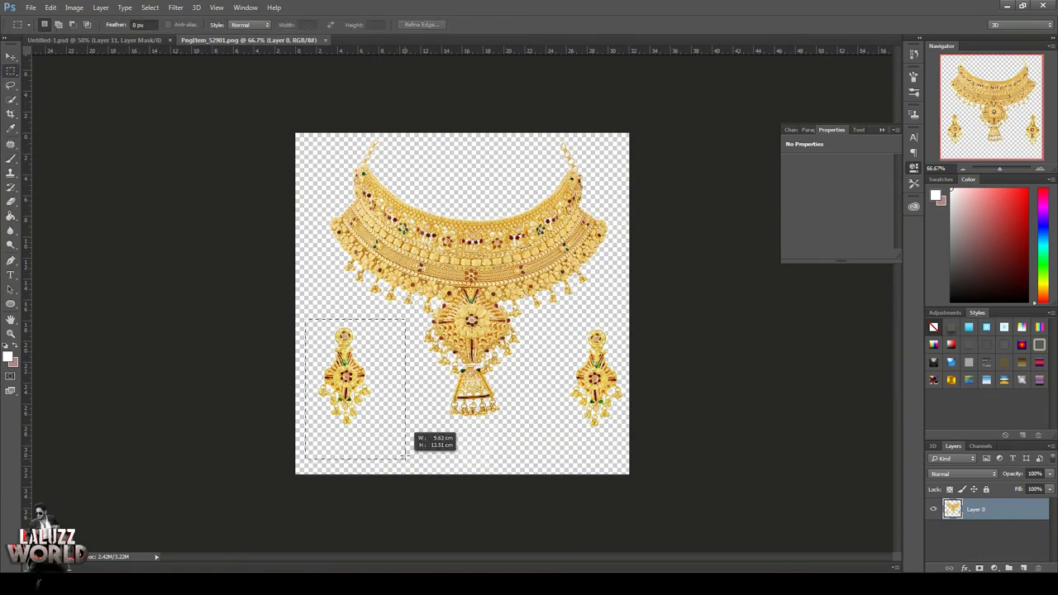
pyautogui.press('Delete')
pyautogui.moveTo(556, 322); pyautogui.dragTo(616, 427)
pyautogui.press('Delete')
pyautogui.hotkey('ctrl', 'd')
pyautogui.moveTo(253, 40); pyautogui.dragTo(579, 44)
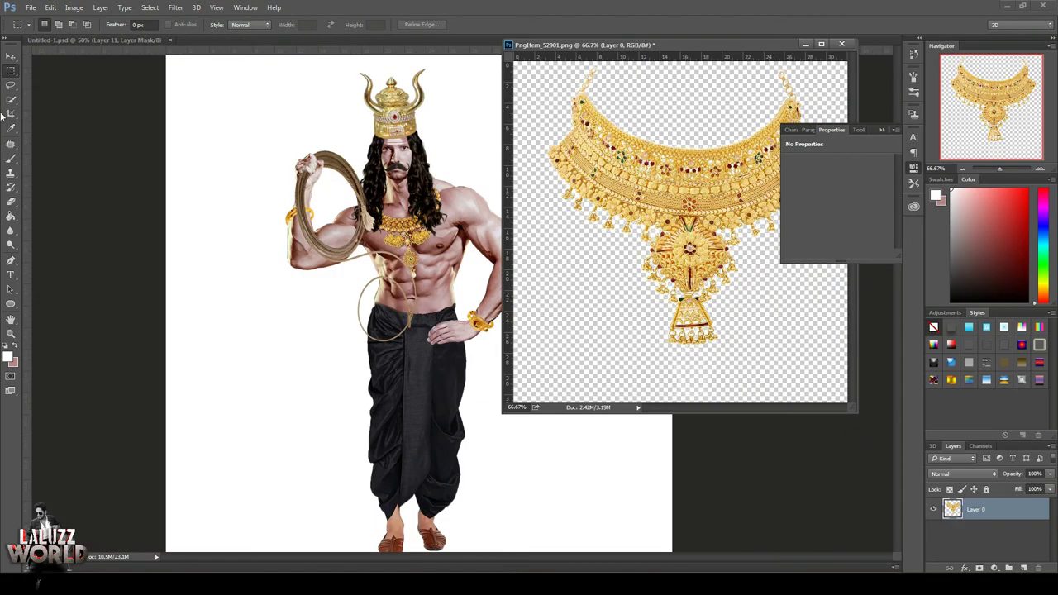
pyautogui.press('v')
# Step: Move the necklace into the composition and resize it to the waist
pyautogui.moveTo(631, 160); pyautogui.dragTo(393, 359)
pyautogui.click(842, 43)
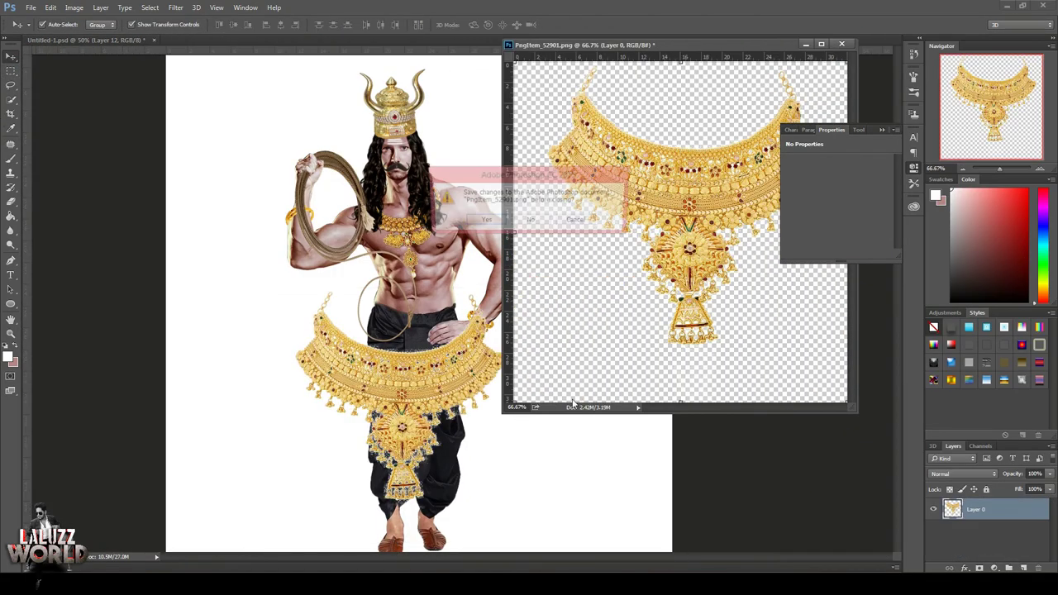
pyautogui.moveTo(395, 542); pyautogui.dragTo(395, 453)
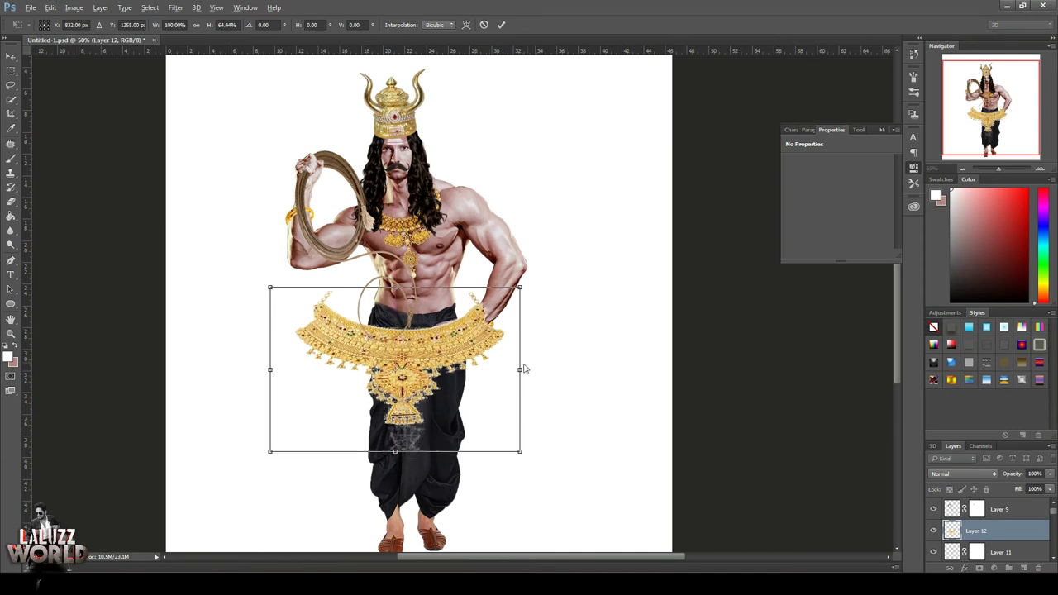
pyautogui.moveTo(521, 369)
pyautogui.mouseDown()
pyautogui.moveTo(468, 366)
pyautogui.moveTo(413, 334)
pyautogui.moveTo(467, 331)
pyautogui.moveTo(464, 360)
pyautogui.mouseUp()
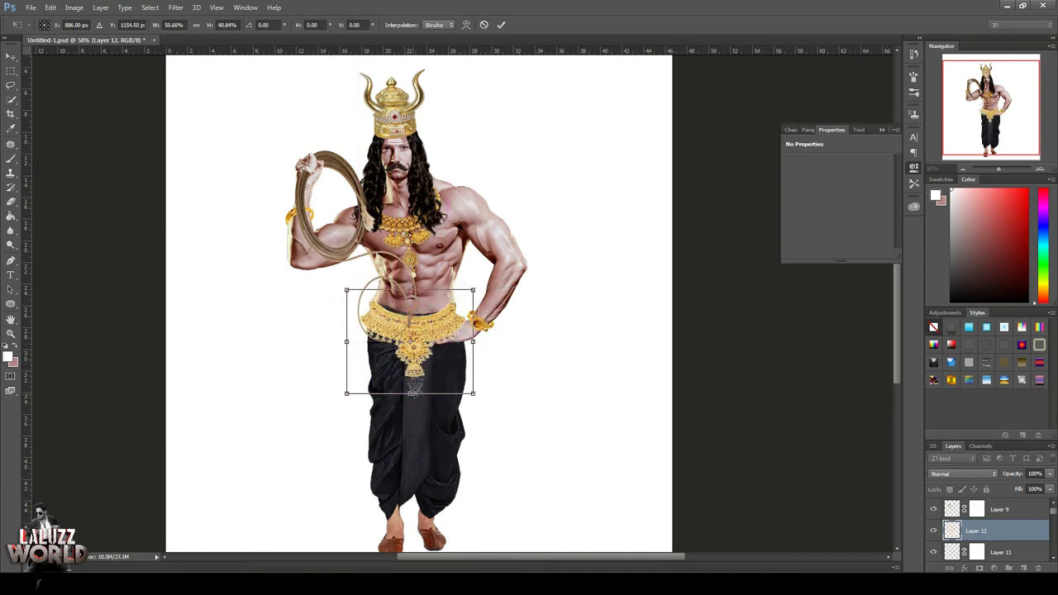
pyautogui.press('Return')
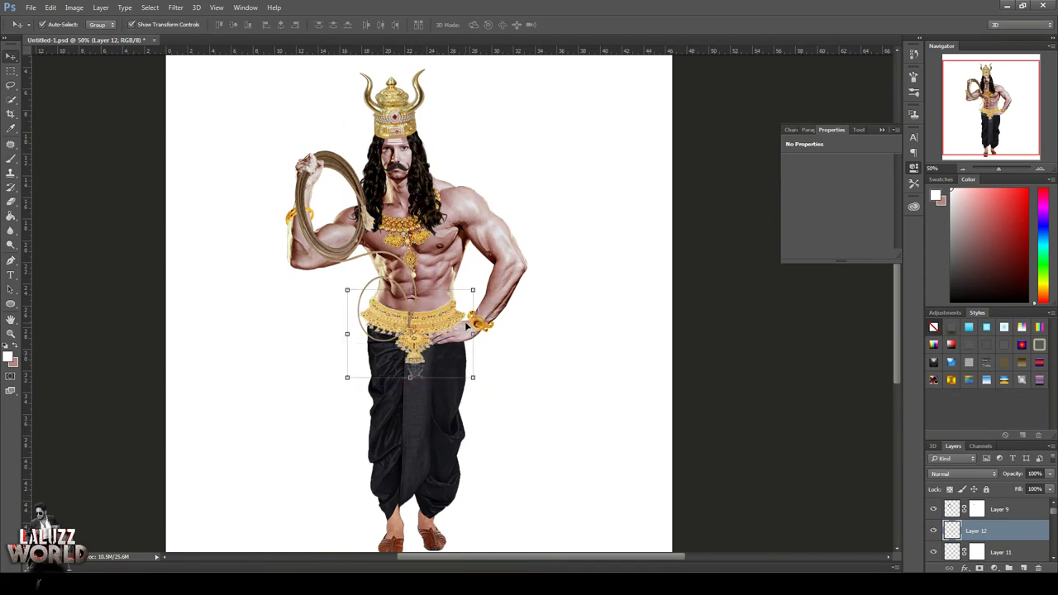
# Step: Warp the necklace into a belt around the waist and add a layer mask
pyautogui.hotkey('ctrl', 't')
pyautogui.rightClick(455, 313)
pyautogui.click(496, 398)
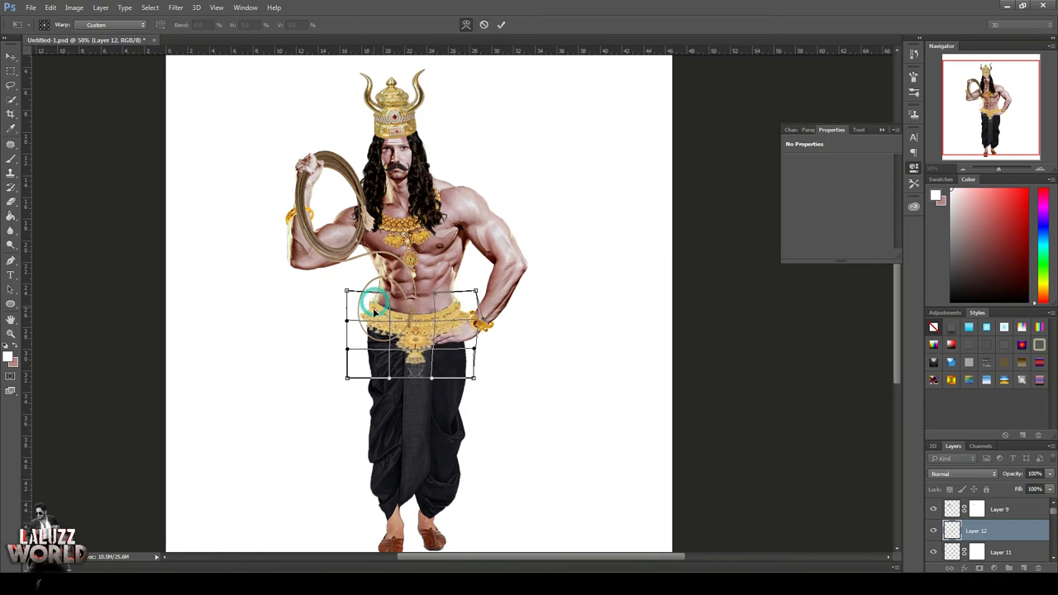
pyautogui.moveTo(388, 291); pyautogui.dragTo(375, 305)
pyautogui.click(501, 24)
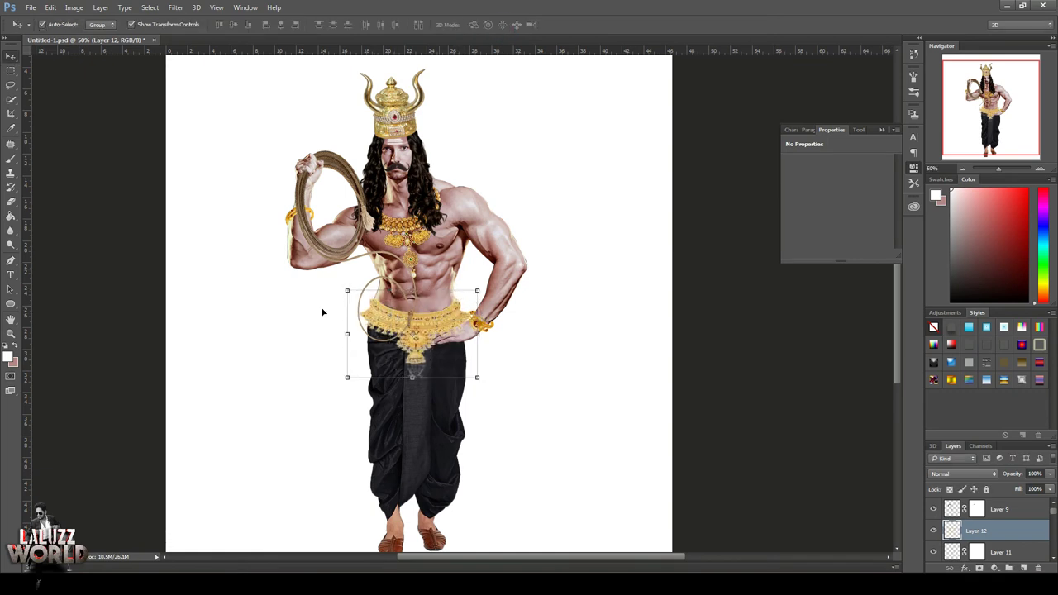
pyautogui.click(10, 157)
pyautogui.click(967, 568)
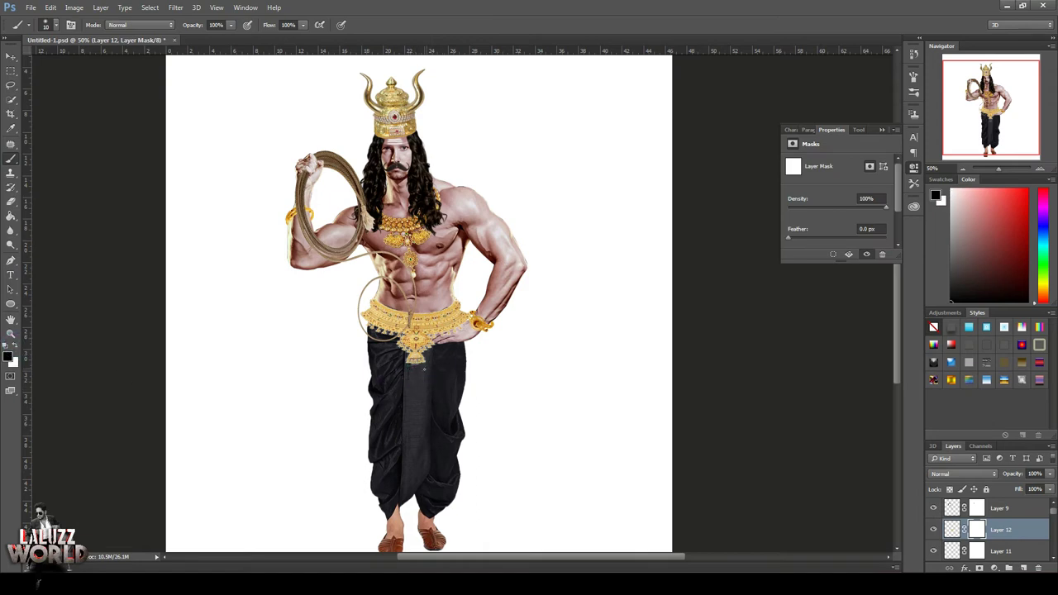
# Step: Swap the foreground and background colours and pick the mask on Layer 2
pyautogui.press('x')
pyautogui.scroll(-2, 992, 529)
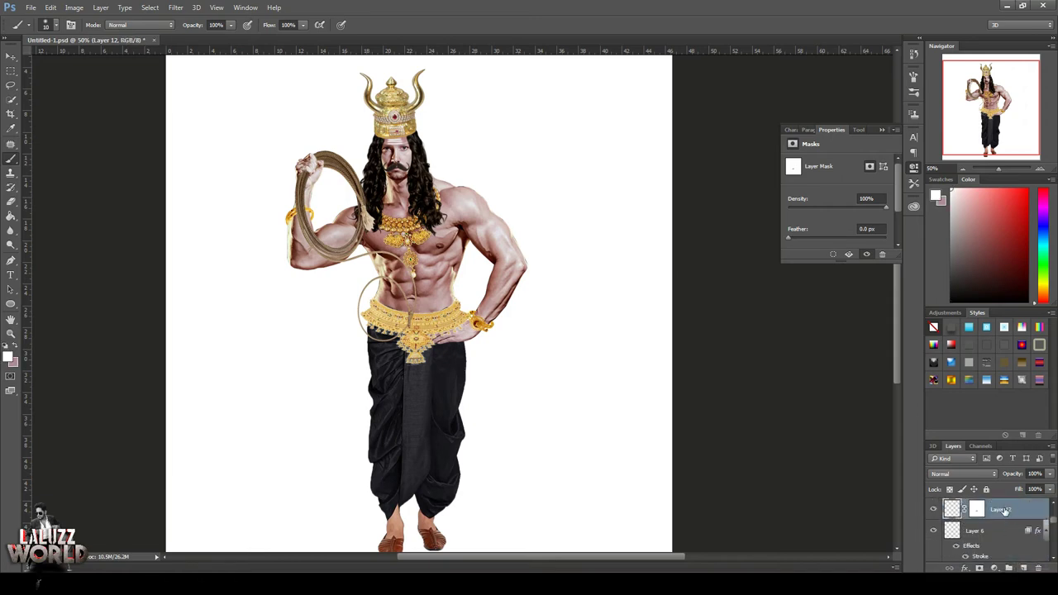
pyautogui.scroll(2, 1001, 521)
pyautogui.scroll(1, 1000, 521)
pyautogui.scroll(1, 1000, 520)
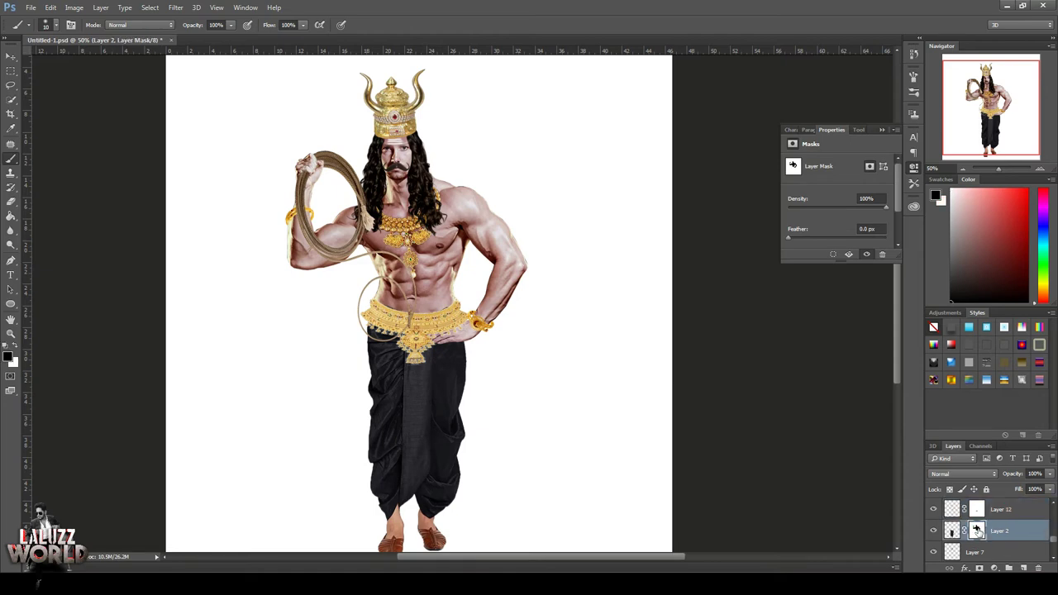
pyautogui.moveTo(977, 531); pyautogui.dragTo(977, 511)
pyautogui.scroll(-2, 978, 533)
pyautogui.scroll(-2, 978, 533)
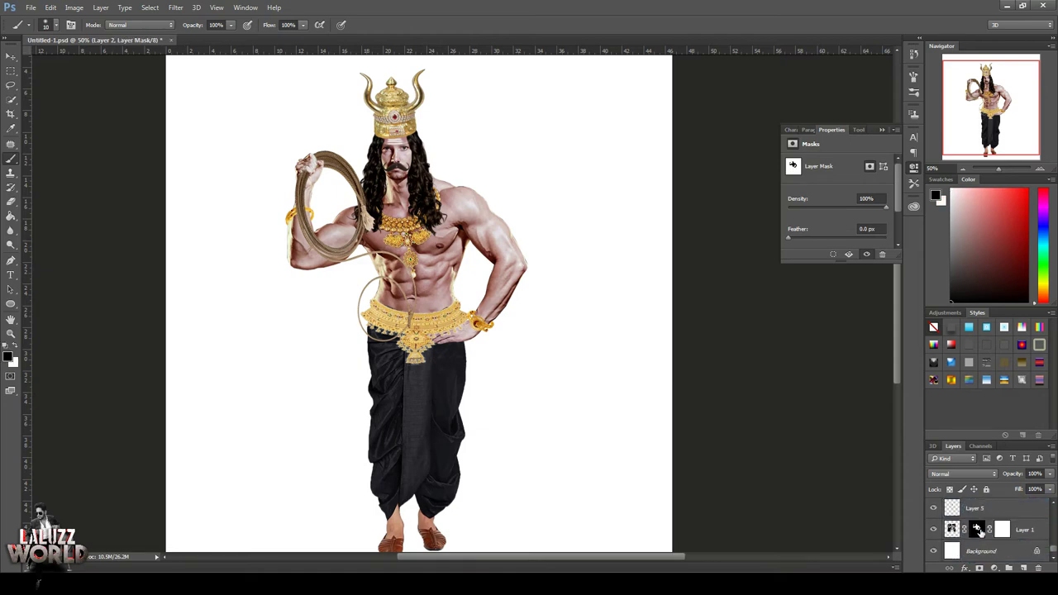
pyautogui.scroll(-1, 978, 533)
# Step: Mask the belt where it overlaps the arm, using the figure's outline as a selection, then deselect
pyautogui.click(949, 529)
pyautogui.doubleClick(949, 529)
pyautogui.press('Escape')
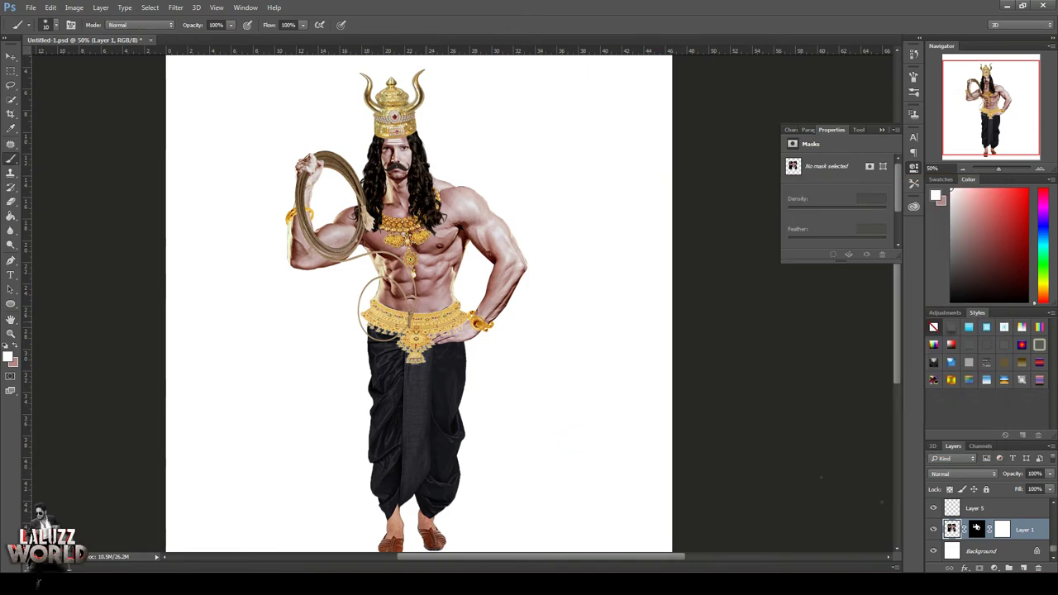
pyautogui.click(980, 530)
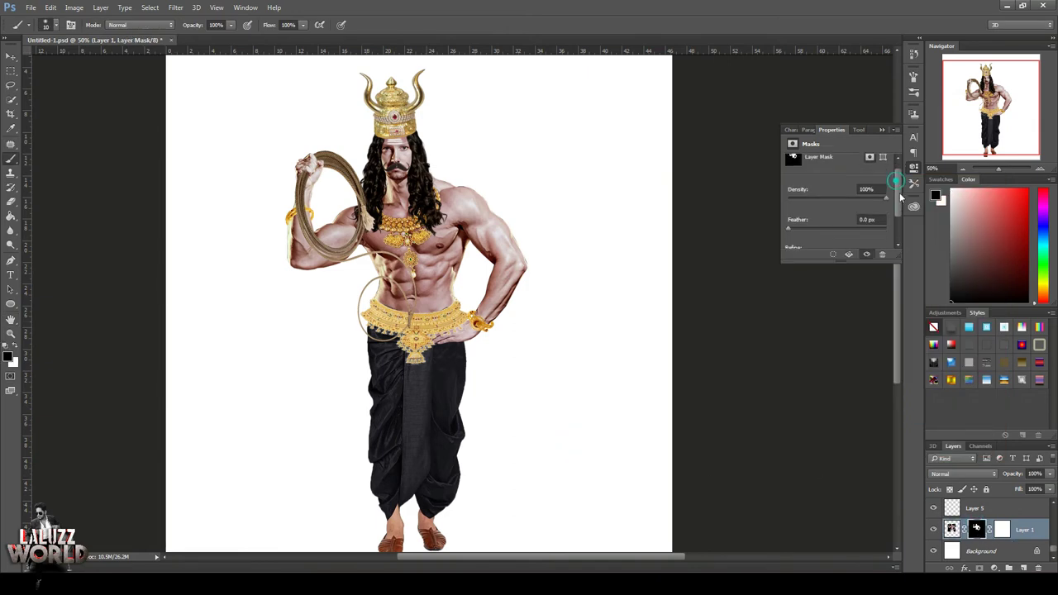
pyautogui.click(833, 256)
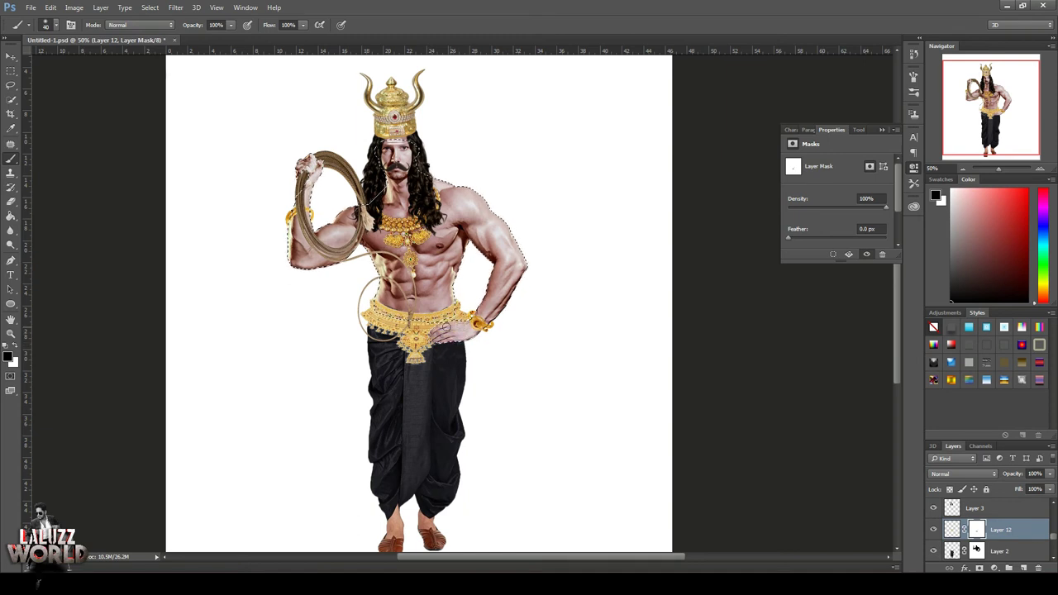
pyautogui.hotkey('ctrl', 'd')
# Step: Darken the belt with two successive Curves adjustments
pyautogui.press('m')
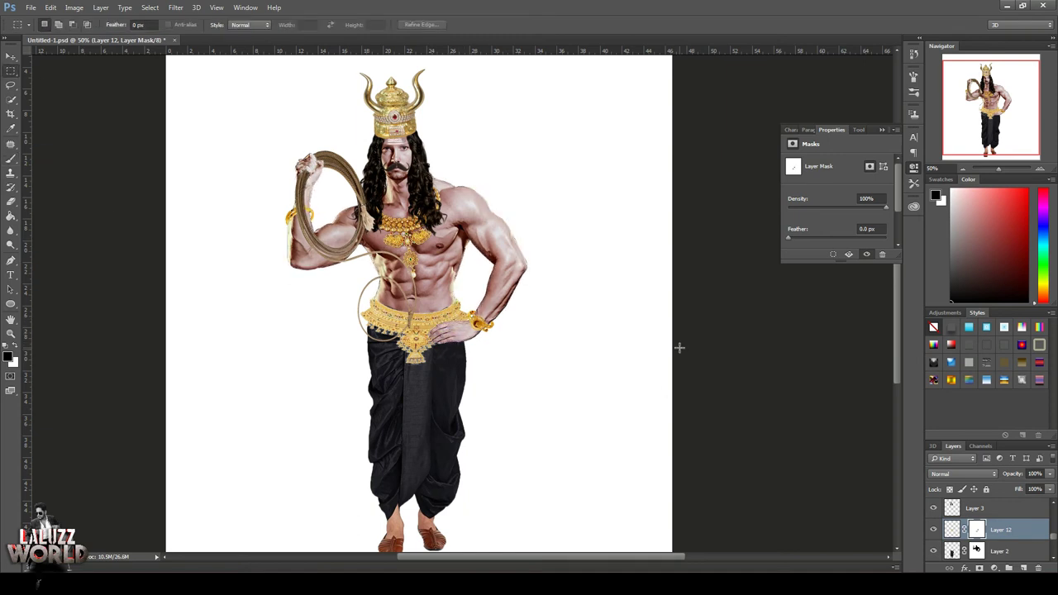
pyautogui.click(962, 167)
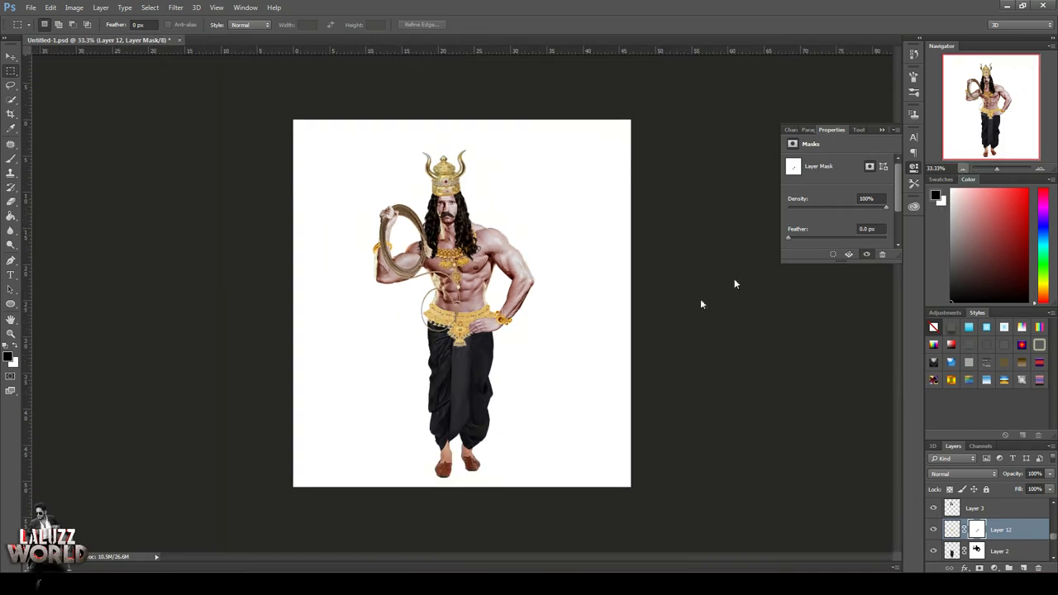
pyautogui.click(11, 56)
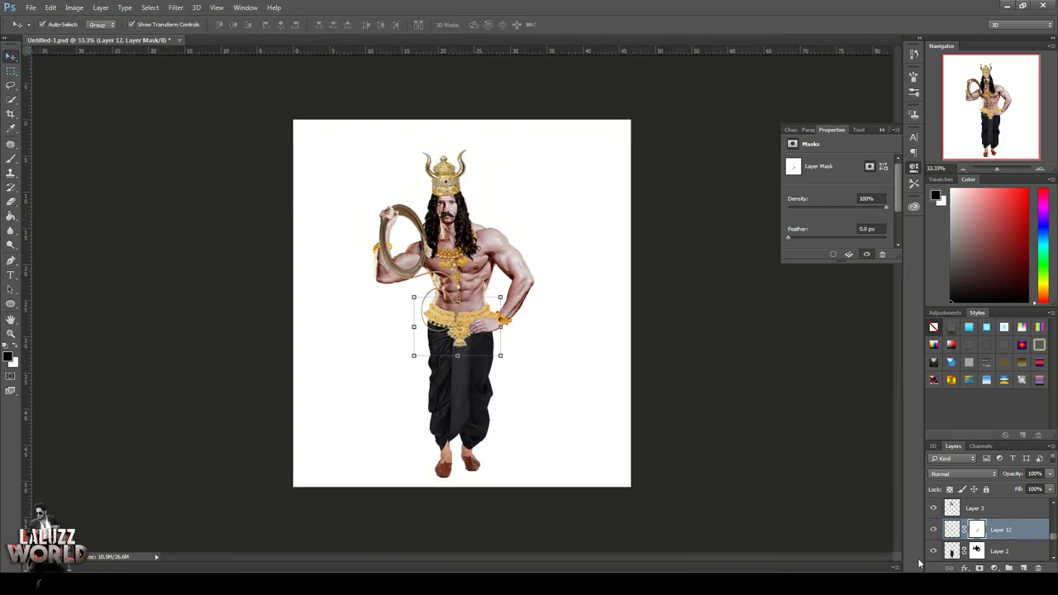
pyautogui.click(74, 7)
pyautogui.click(215, 53)
pyautogui.moveTo(693, 265); pyautogui.dragTo(680, 265)
pyautogui.click(894, 175)
pyautogui.click(51, 8)
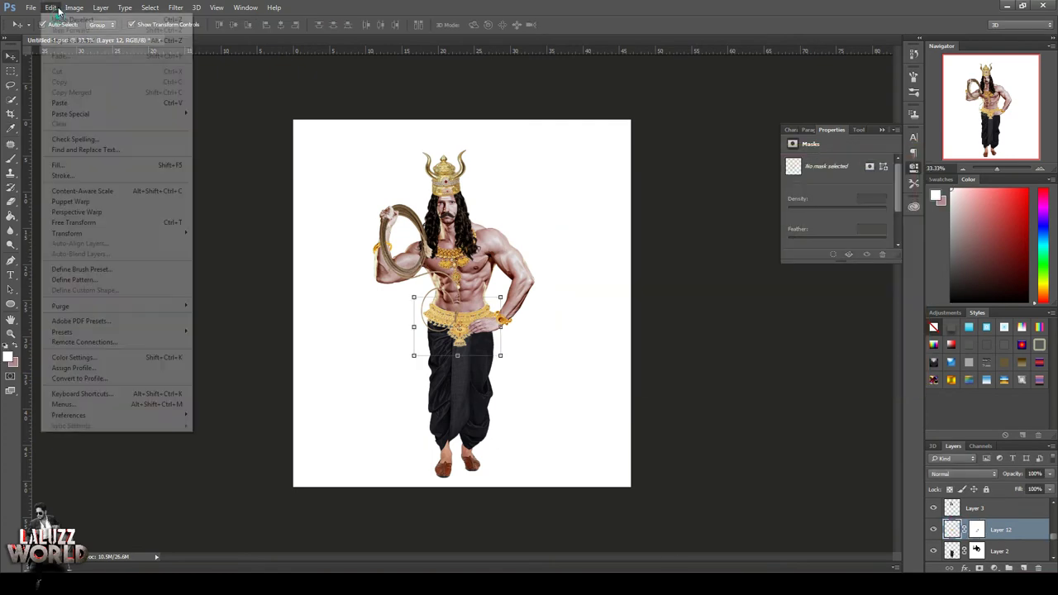
pyautogui.click(215, 52)
pyautogui.moveTo(685, 273)
pyautogui.mouseDown()
pyautogui.moveTo(678, 281)
pyautogui.moveTo(691, 284)
pyautogui.mouseUp()
pyautogui.click(894, 175)
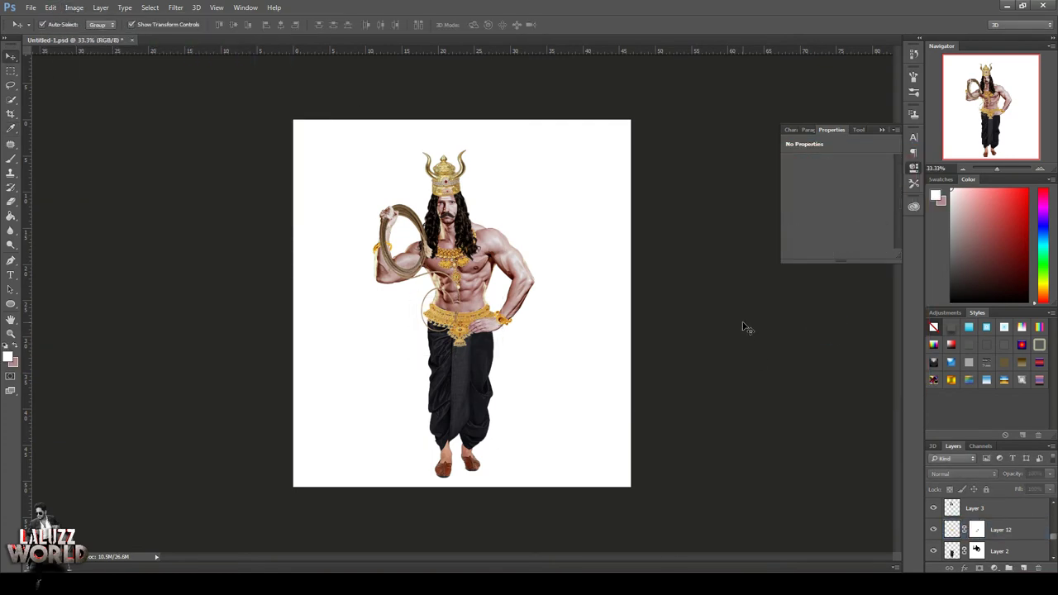
# Step: Group all the figure's layers into a folder named yeman
pyautogui.click(1005, 542)
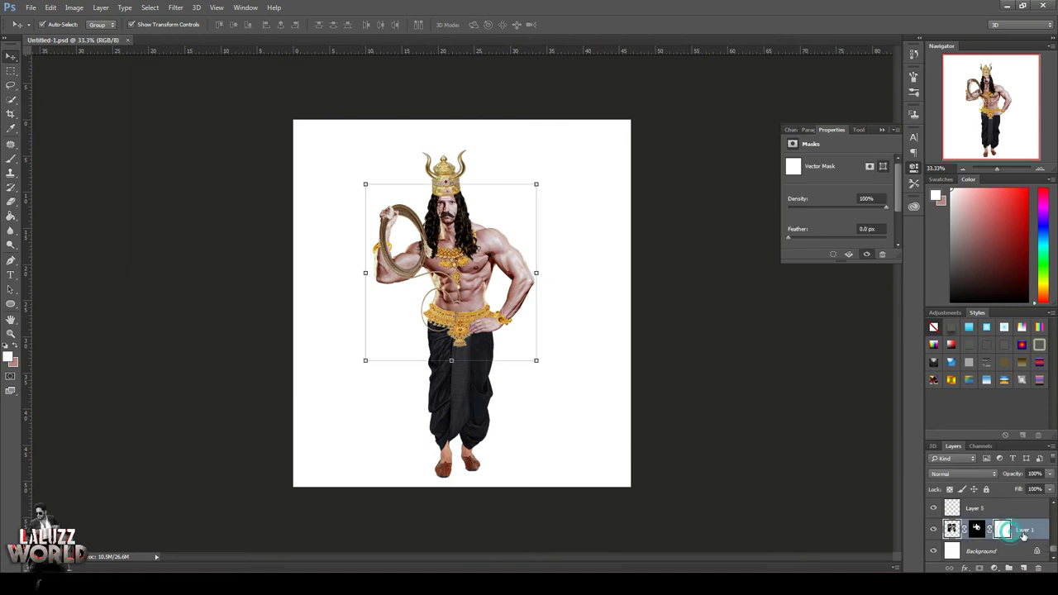
pyautogui.scroll(-2, 1010, 511)
pyautogui.click(1012, 512)
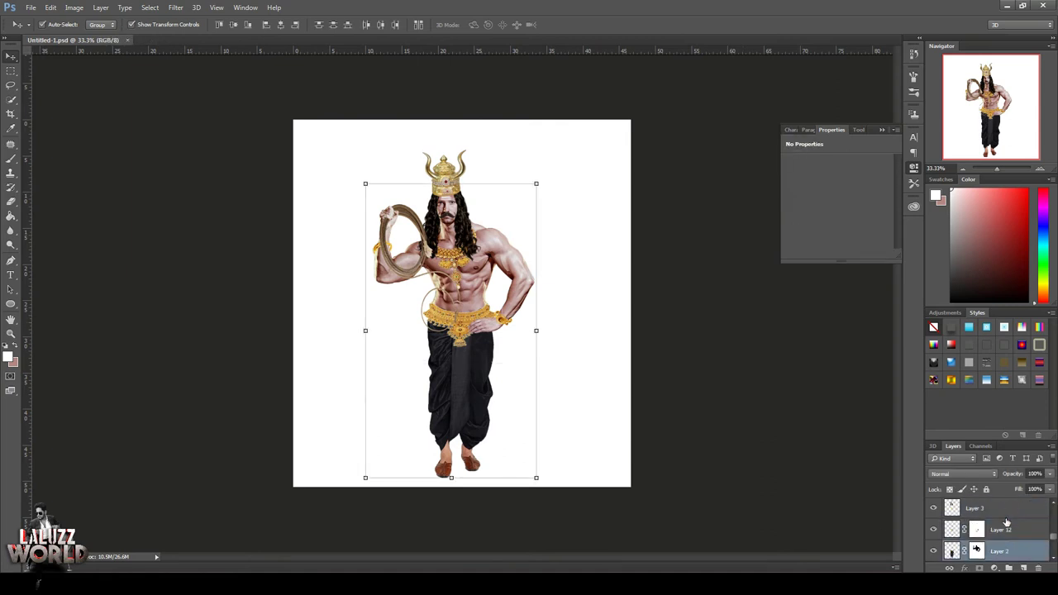
pyautogui.scroll(-3, 992, 517)
pyautogui.scroll(3, 987, 519)
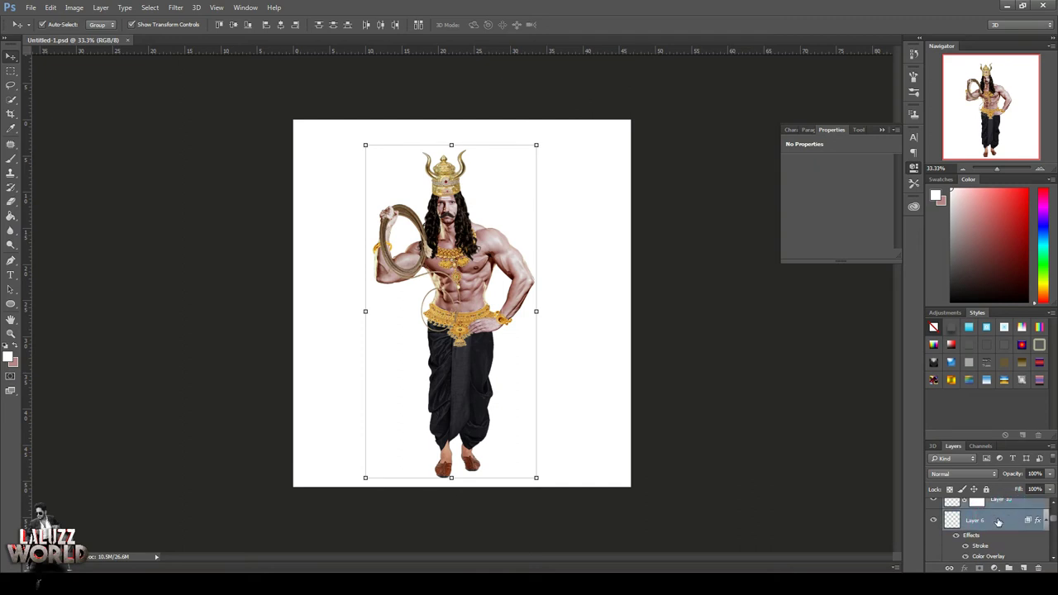
pyautogui.click(1009, 568)
pyautogui.write('yeman')
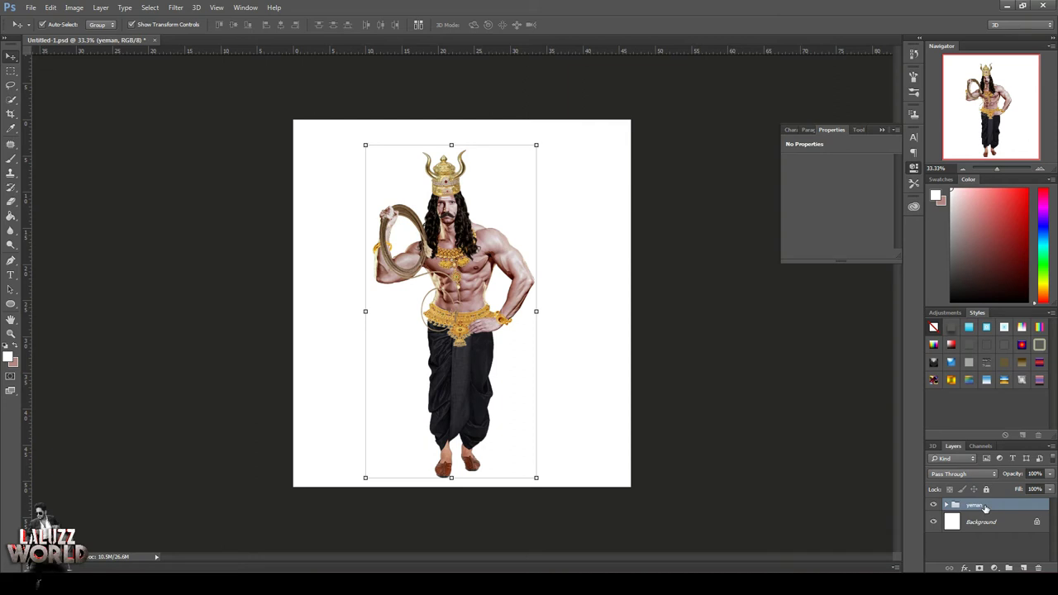
pyautogui.click(589, 455)
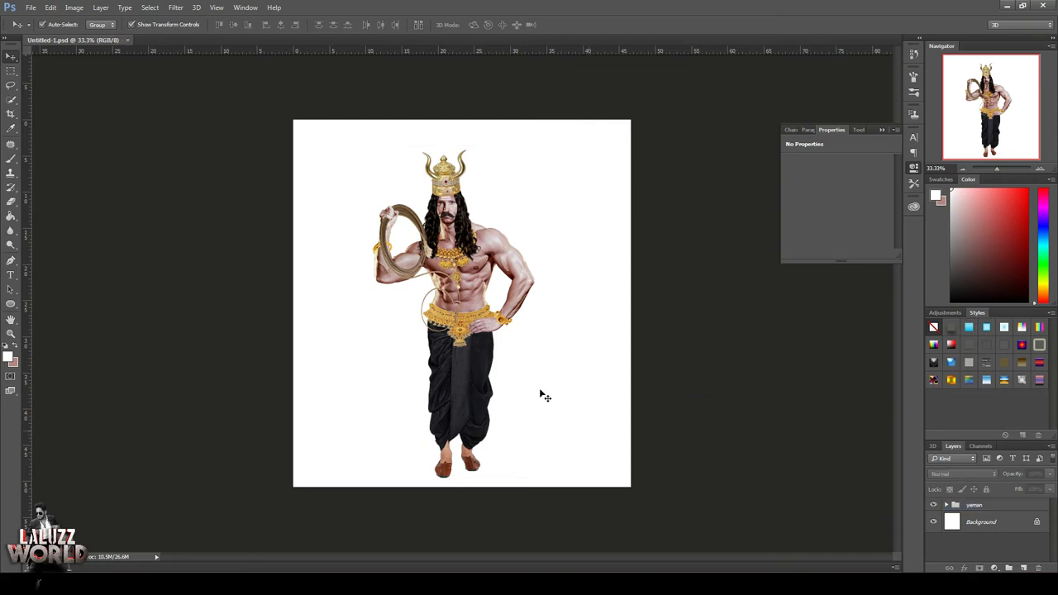
# Step: Open the dark fantasy landscape image and bring it into the composition
pyautogui.click(501, 270)
pyautogui.click(82, 92)
pyautogui.click(446, 165)
pyautogui.click(270, 206)
pyautogui.click(31, 7)
pyautogui.click(49, 26)
pyautogui.moveTo(518, 107); pyautogui.dragTo(524, 207)
pyautogui.click(152, 106)
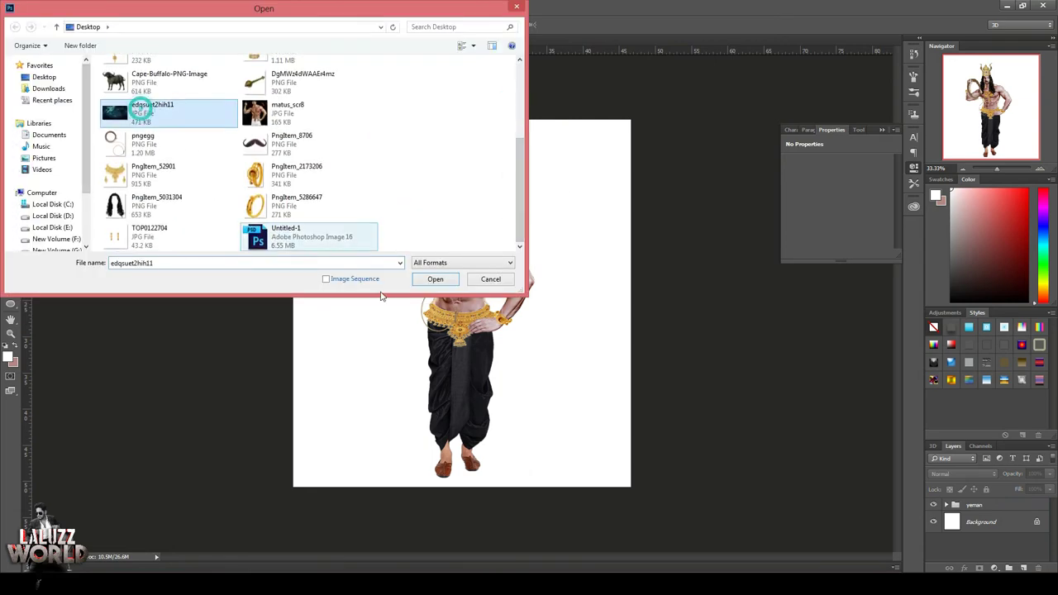
pyautogui.click(435, 279)
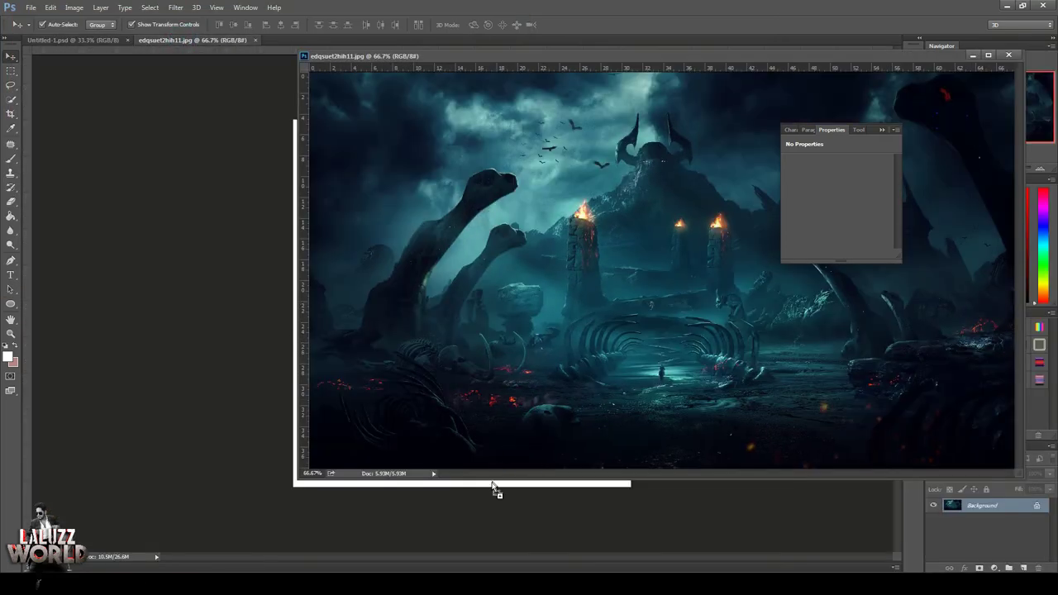
pyautogui.moveTo(496, 488); pyautogui.dragTo(468, 231)
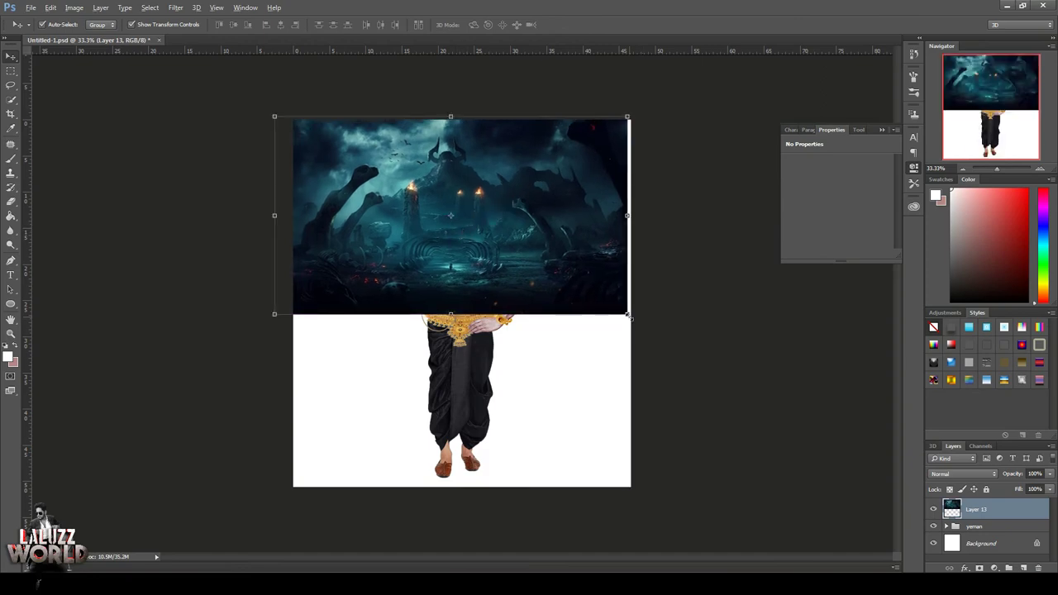
# Step: Free Transform the landscape to stretch it over the whole canvas
pyautogui.hotkey('ctrl', 't')
pyautogui.moveTo(615, 316); pyautogui.dragTo(607, 362)
pyautogui.moveTo(471, 92)
pyautogui.mouseDown()
pyautogui.moveTo(460, 150)
pyautogui.moveTo(457, 112)
pyautogui.mouseUp()
pyautogui.hotkey('ctrl', '-')
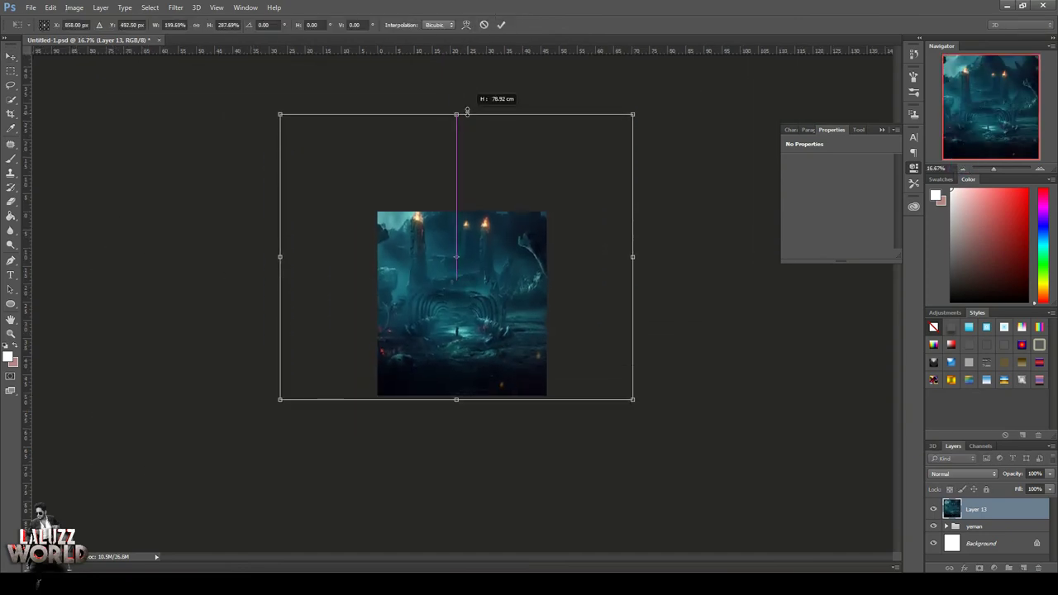
pyautogui.moveTo(633, 256); pyautogui.dragTo(621, 257)
pyautogui.moveTo(278, 258); pyautogui.dragTo(289, 257)
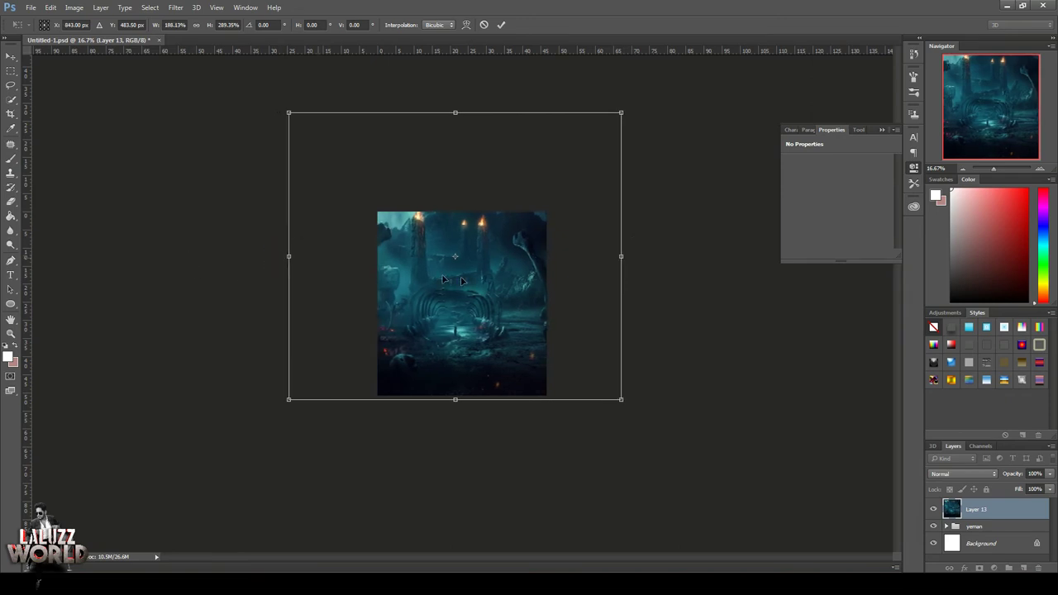
pyautogui.press('Return')
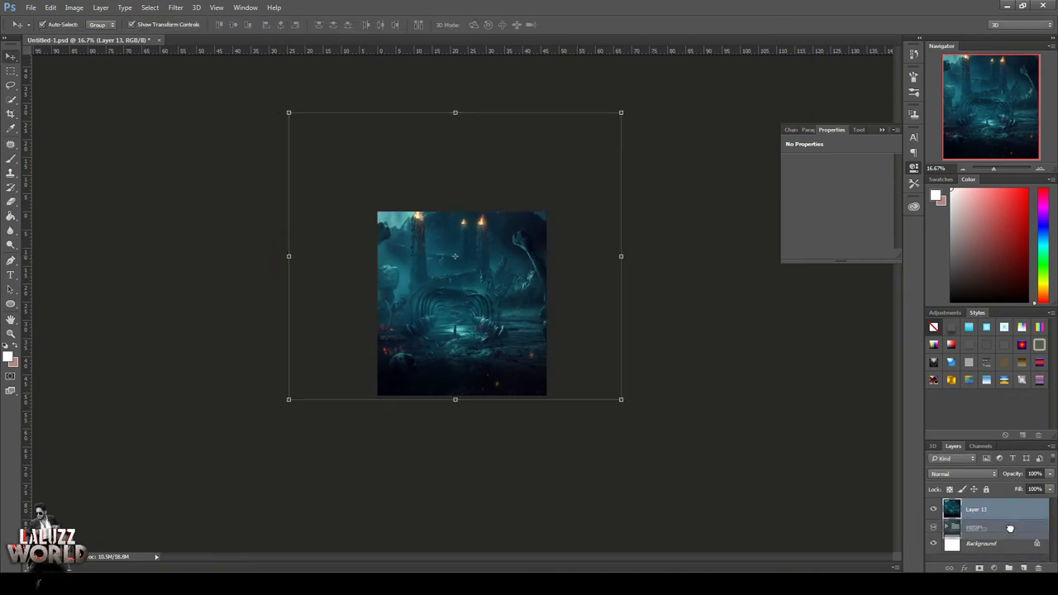
# Step: Move the background below the yeman group and enlarge it further to cover the canvas
pyautogui.moveTo(977, 510); pyautogui.dragTo(997, 533)
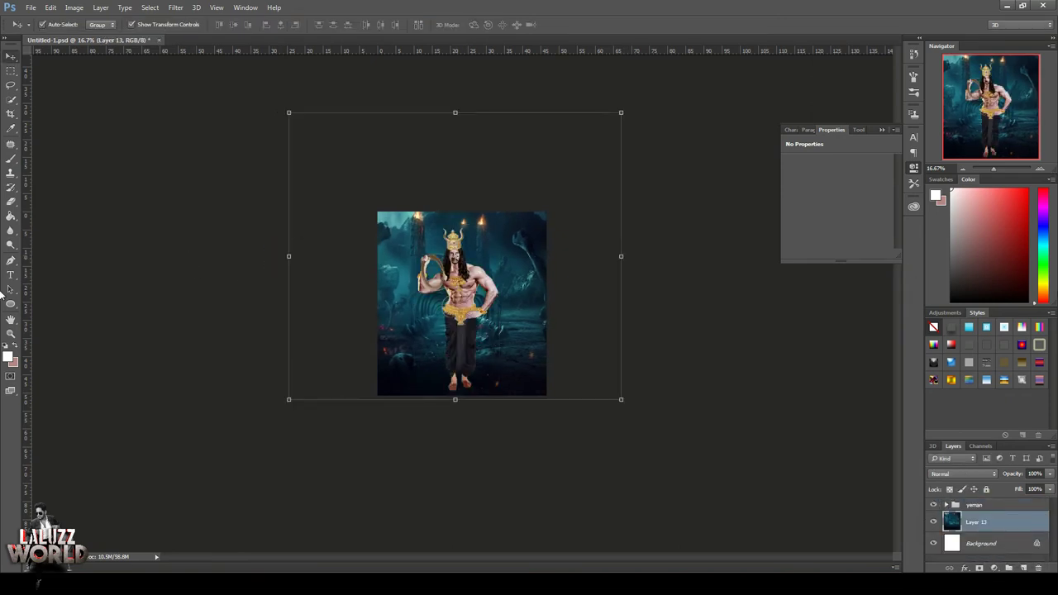
pyautogui.hotkey('ctrl', '+')
pyautogui.hotkey('ctrl', '+')
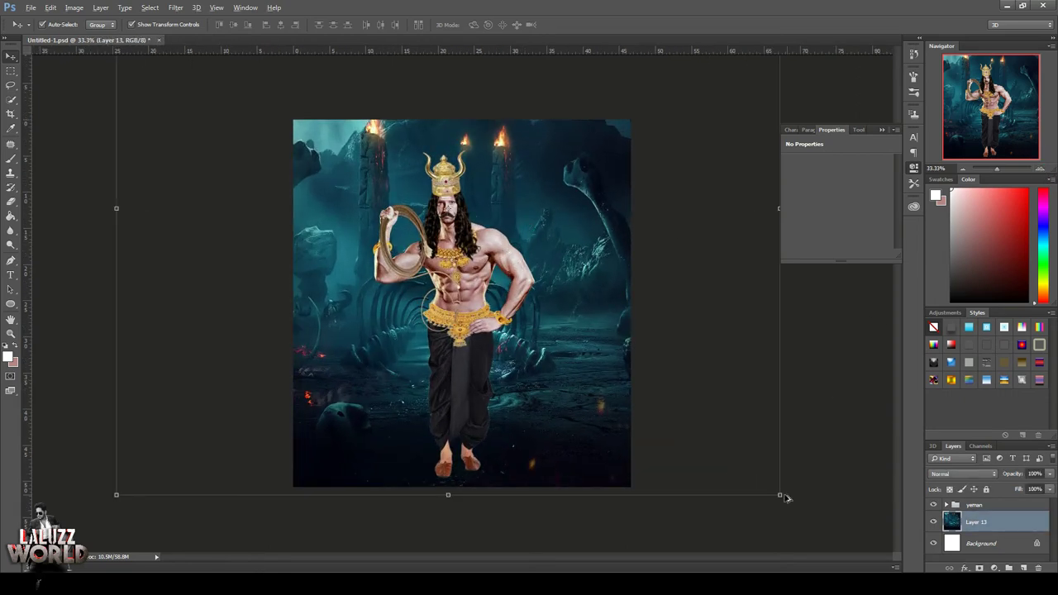
pyautogui.moveTo(780, 495); pyautogui.dragTo(831, 486)
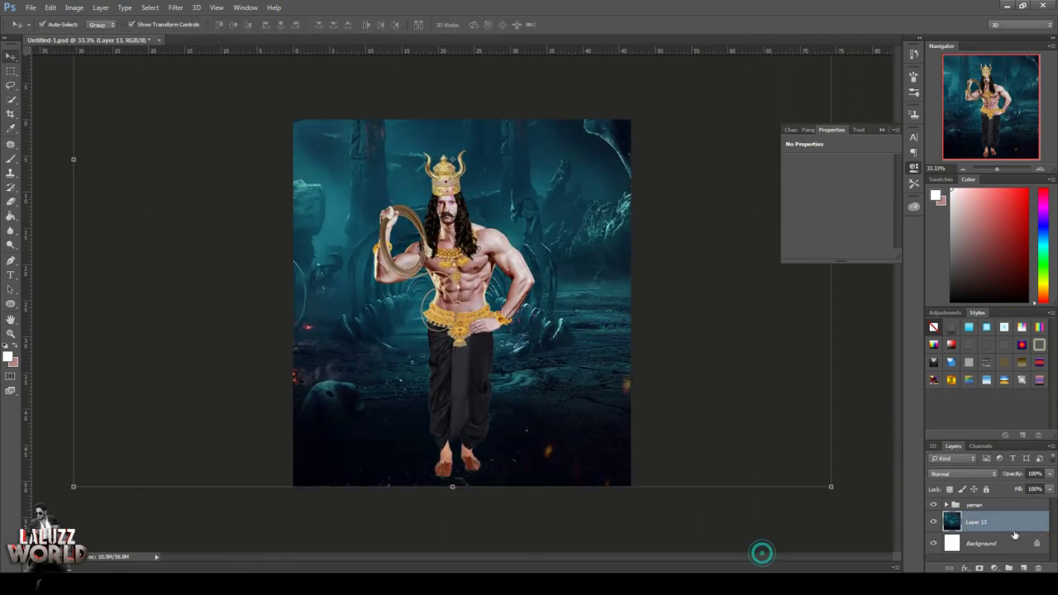
pyautogui.click(975, 504)
# Step: Add a Color Balance adjustment and shift the figure's cyan–red and yellow–blue balance
pyautogui.click(995, 568)
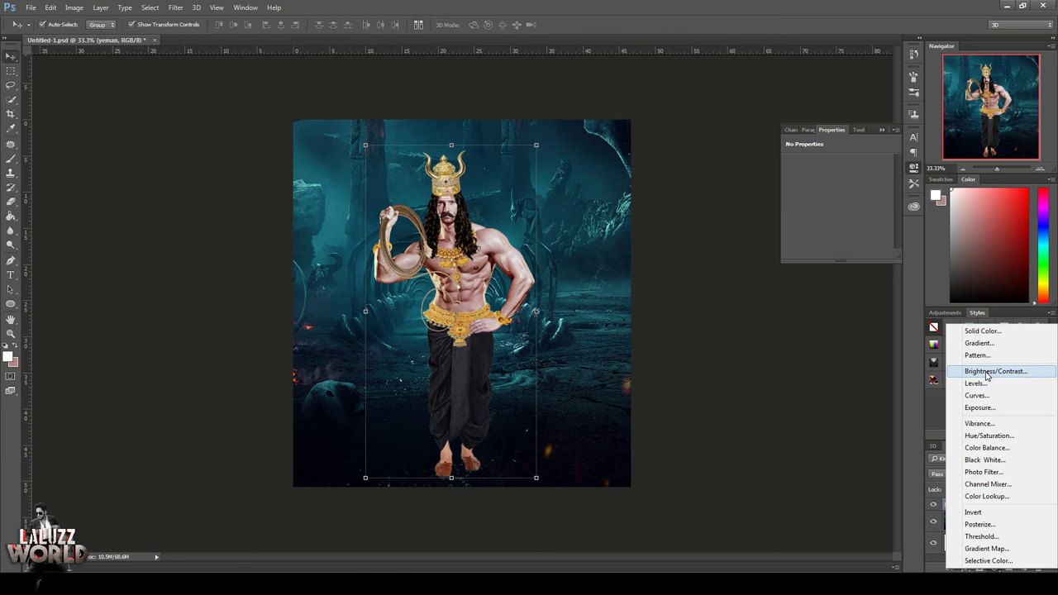
pyautogui.click(987, 447)
pyautogui.moveTo(822, 224)
pyautogui.mouseDown()
pyautogui.moveTo(834, 224)
pyautogui.moveTo(824, 225)
pyautogui.mouseUp()
pyautogui.moveTo(822, 187); pyautogui.dragTo(807, 187)
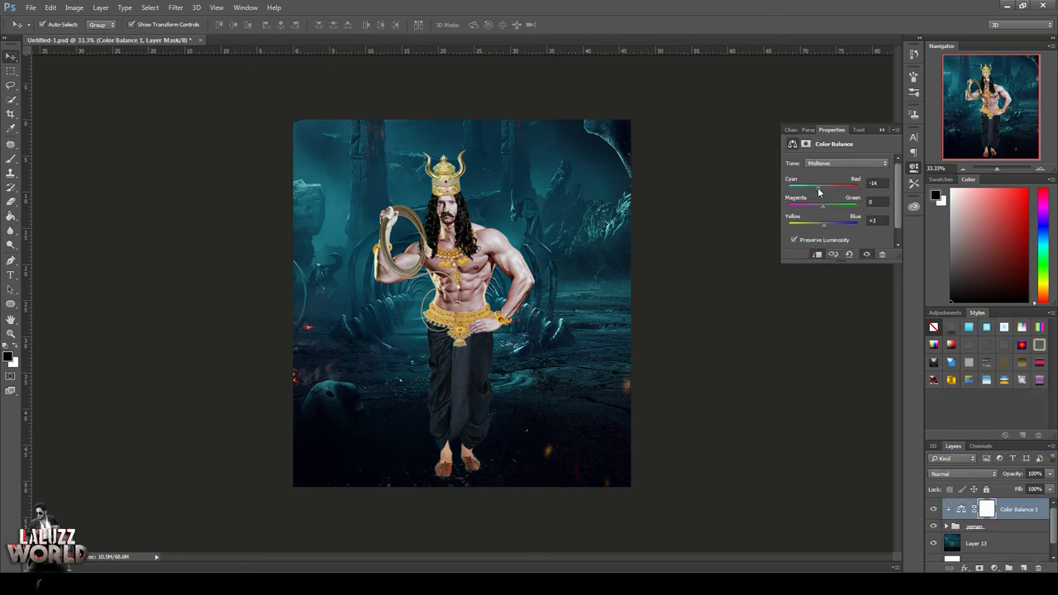
# Step: Add a HorrorBlue.3DL Color Lookup clipped to the figure at 65% opacity
pyautogui.click(994, 568)
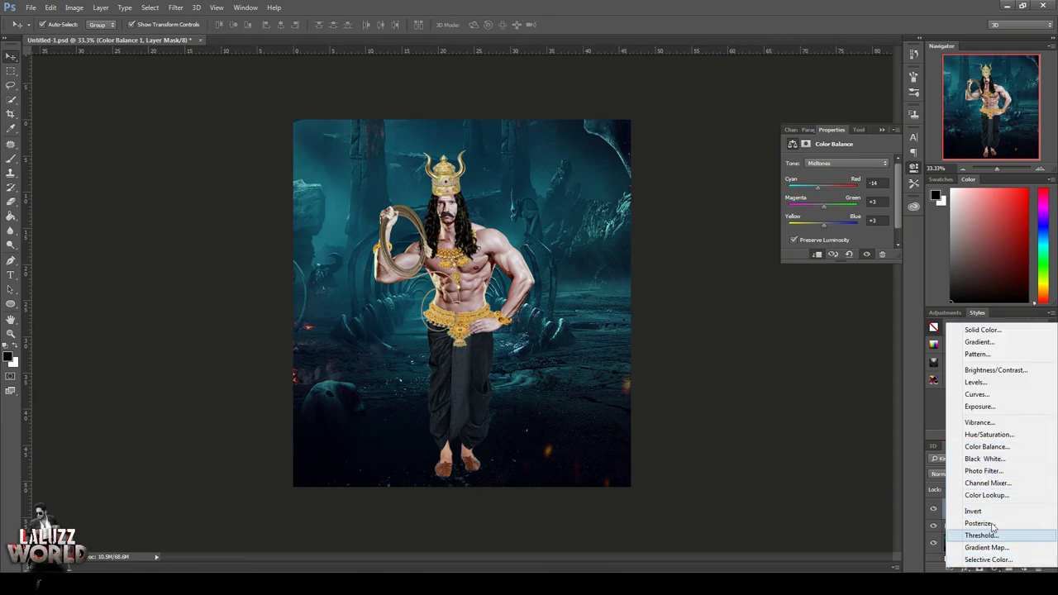
pyautogui.click(986, 495)
pyautogui.click(860, 163)
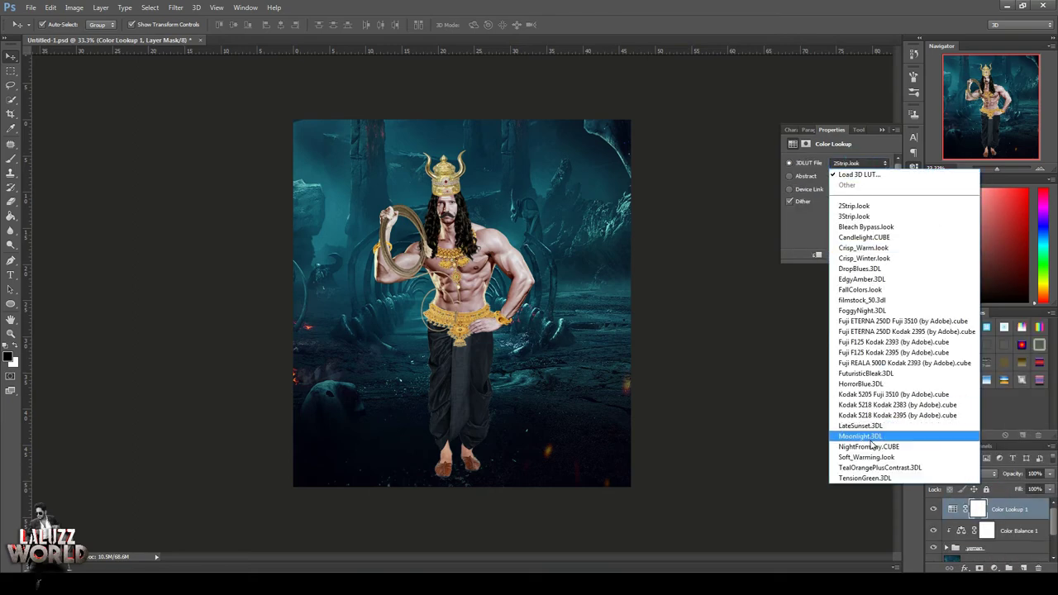
pyautogui.click(860, 383)
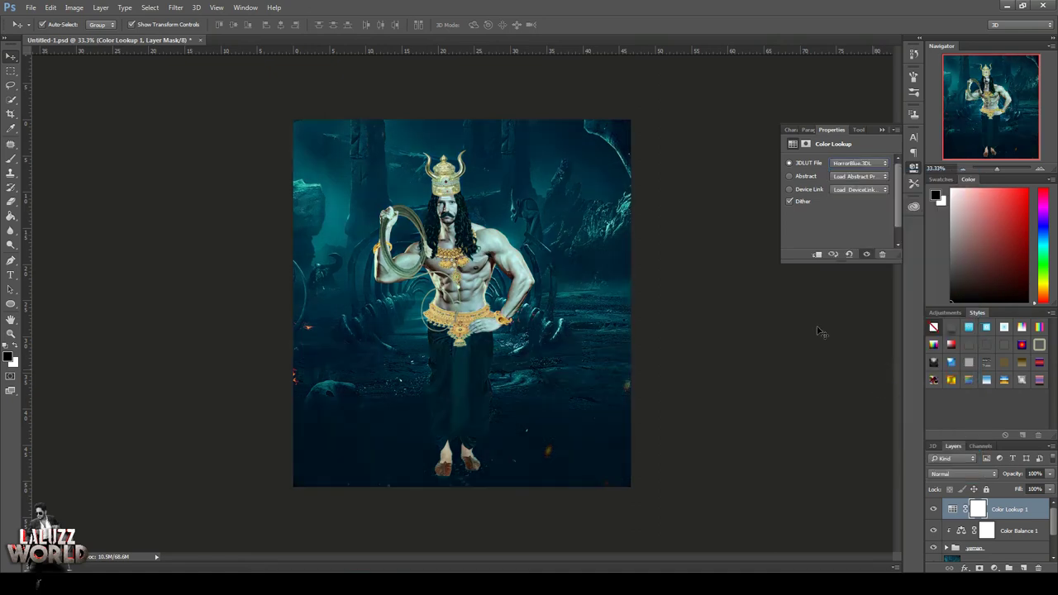
pyautogui.click(817, 255)
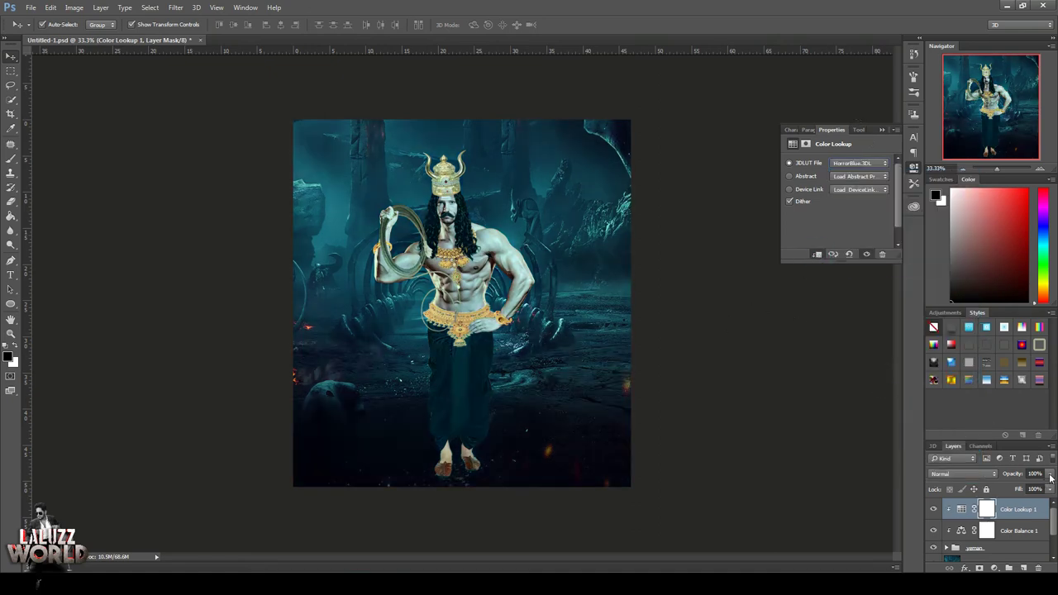
pyautogui.moveTo(1050, 478); pyautogui.dragTo(1038, 489)
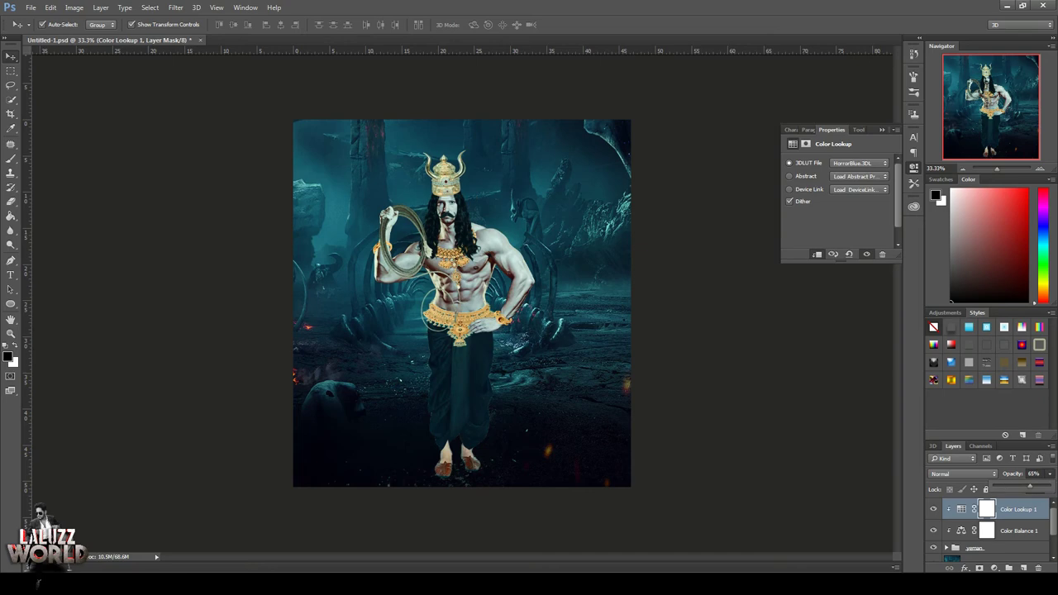
# Step: Add Levels and Curves adjustment layers
pyautogui.click(994, 568)
pyautogui.click(975, 329)
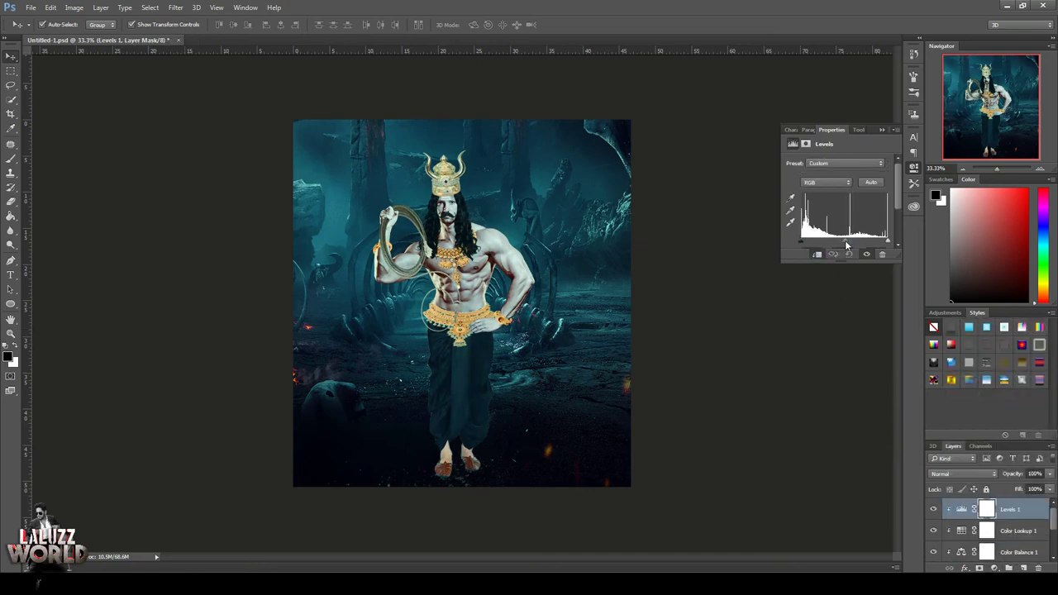
pyautogui.click(994, 568)
pyautogui.click(976, 393)
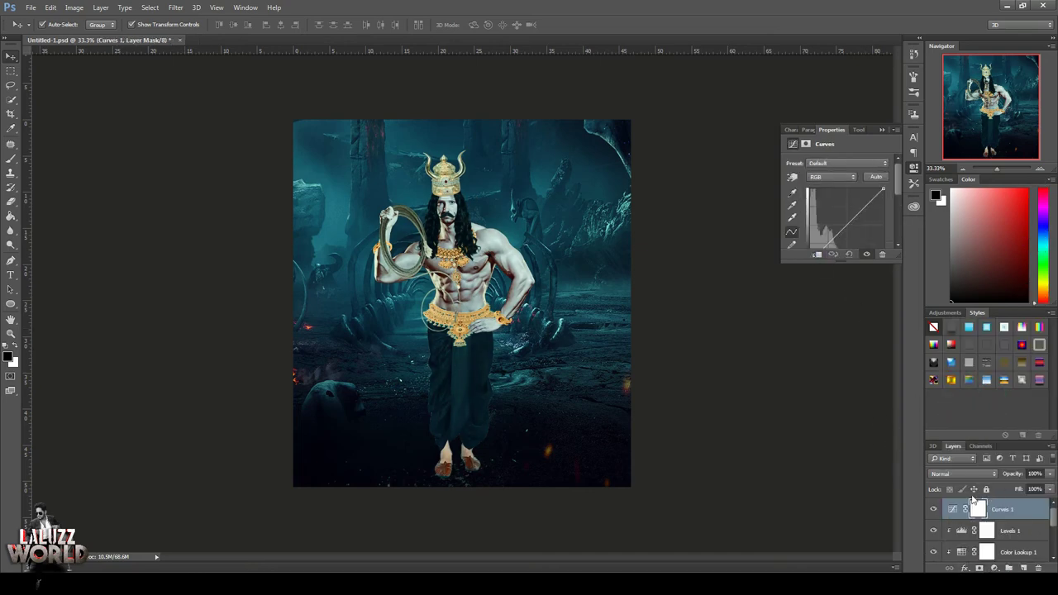
# Step: Pull a Curves point down to darken the figure and switch to the Red channel
pyautogui.moveTo(865, 205); pyautogui.dragTo(864, 216)
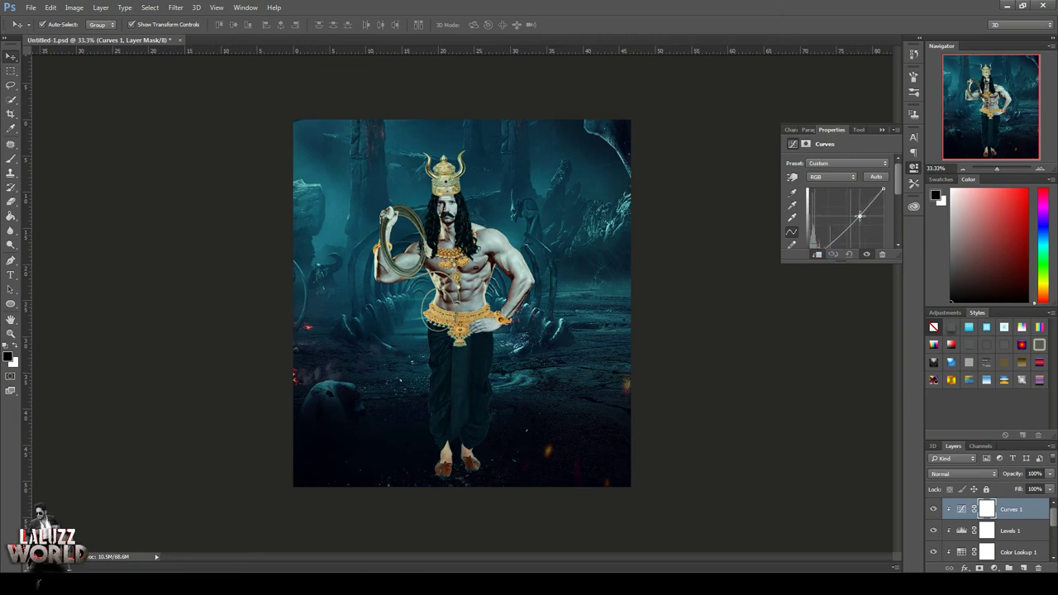
pyautogui.click(840, 177)
pyautogui.click(831, 195)
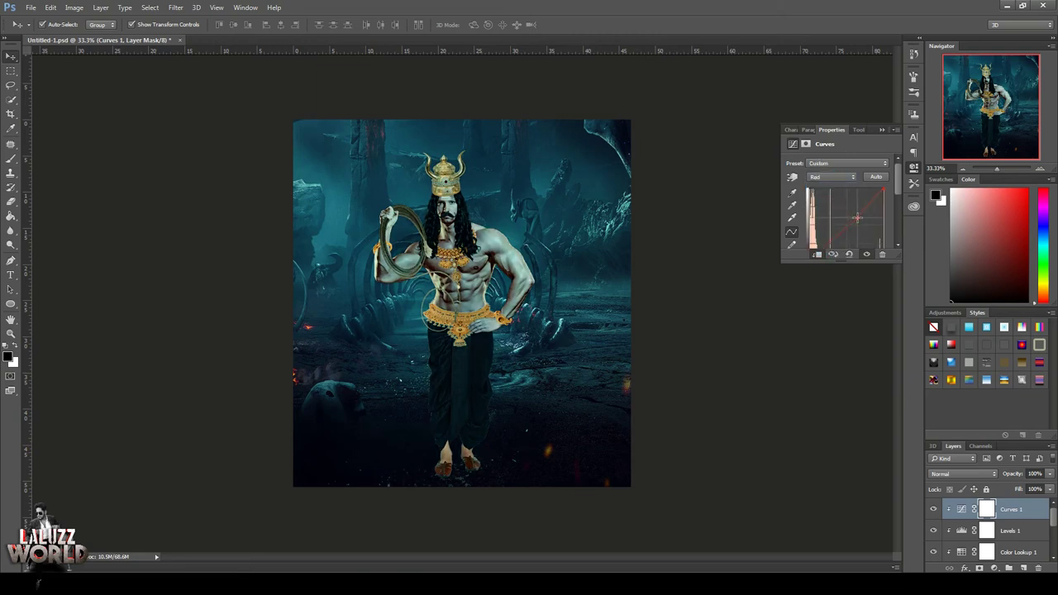
# Step: Add a Brightness/Contrast layer with brightness -10 and contrast 13
pyautogui.click(993, 568)
pyautogui.click(975, 372)
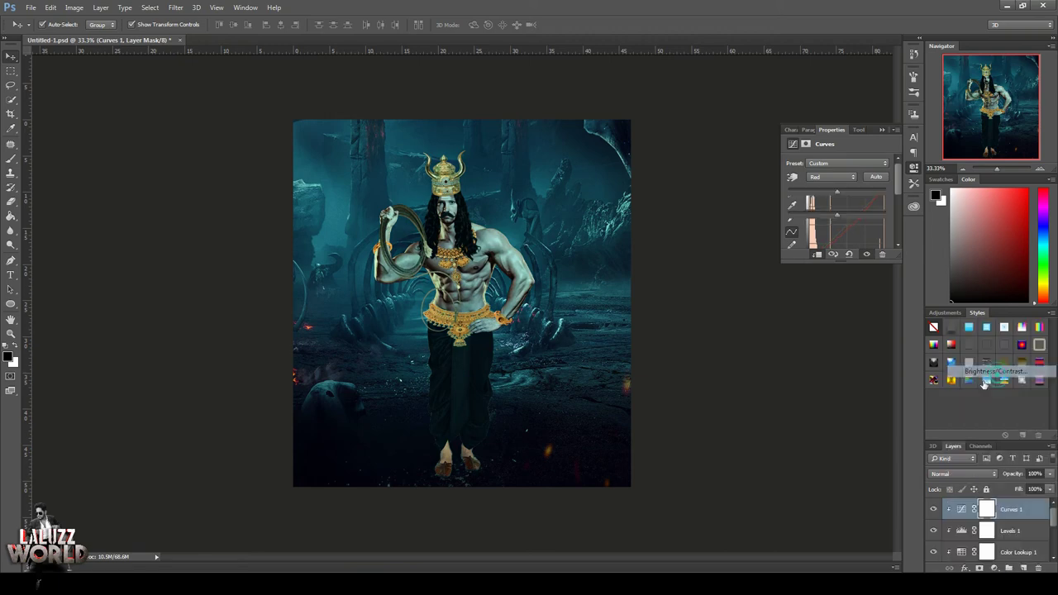
pyautogui.moveTo(847, 215); pyautogui.dragTo(829, 192)
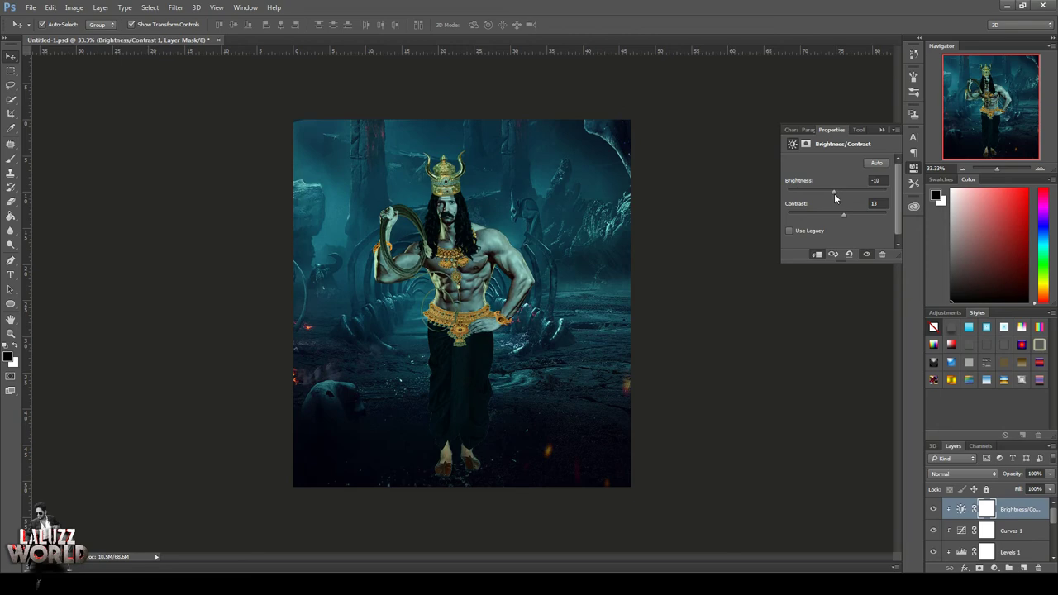
pyautogui.click(806, 380)
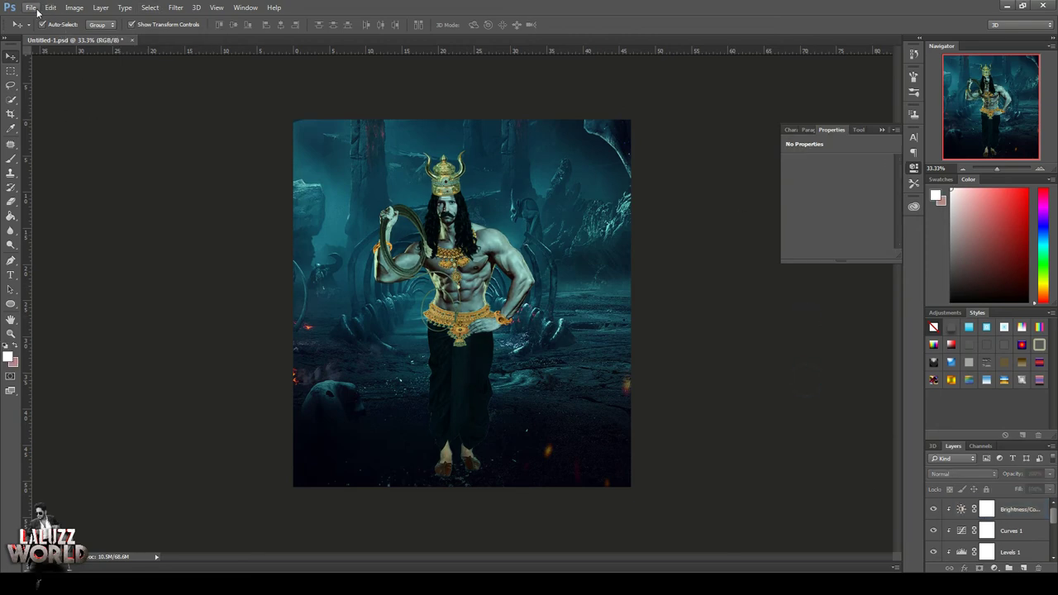
# Step: Open Cape-Buffalo-PNG-Image and bring the buffalo into the main composition
pyautogui.click(30, 7)
pyautogui.click(41, 36)
pyautogui.scroll(-3, 330, 157)
pyautogui.click(189, 185)
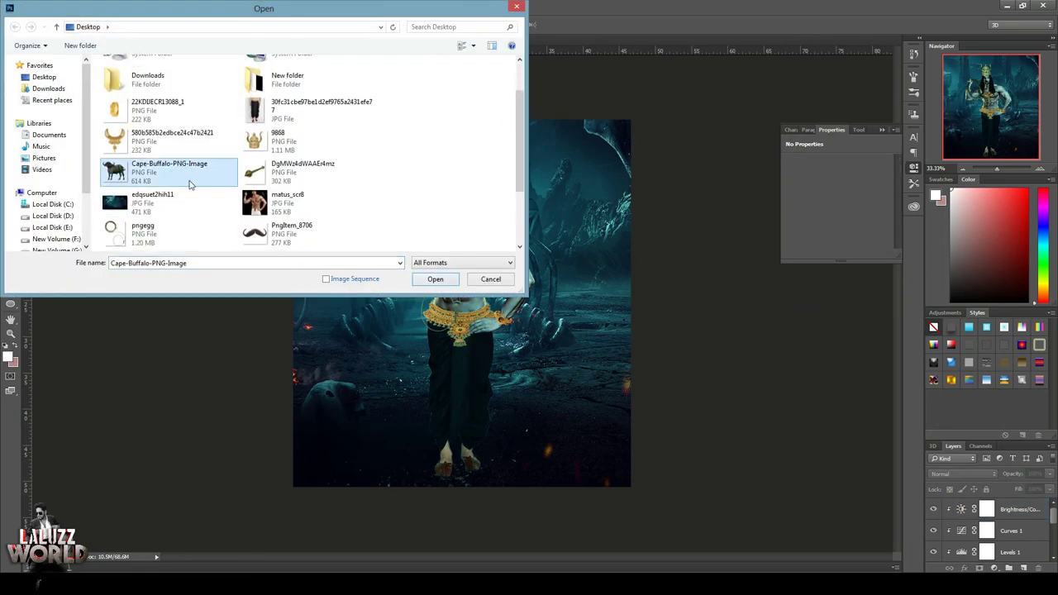
pyautogui.click(435, 279)
pyautogui.moveTo(236, 40); pyautogui.dragTo(405, 73)
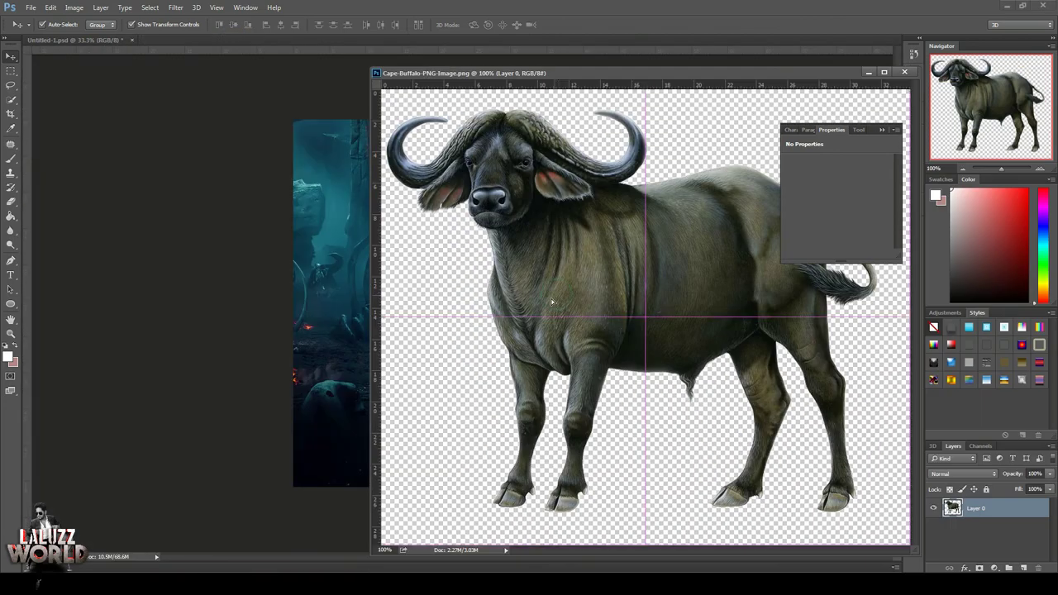
pyautogui.moveTo(552, 302); pyautogui.dragTo(403, 314)
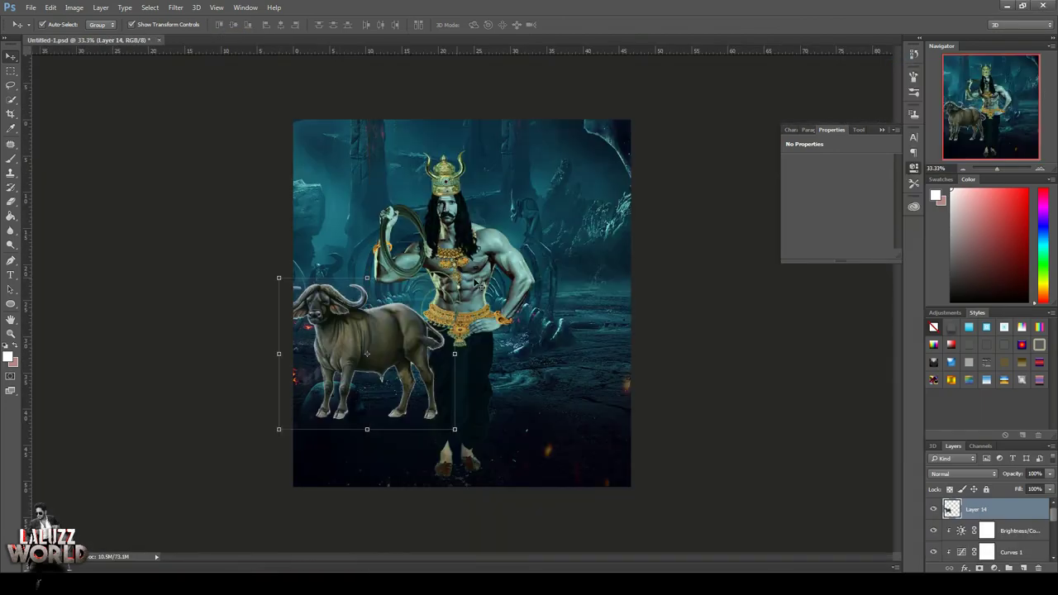
# Step: Enlarge the buffalo, move it right, and place its layer behind the figure
pyautogui.moveTo(454, 429); pyautogui.dragTo(526, 491)
pyautogui.moveTo(396, 312); pyautogui.dragTo(480, 317)
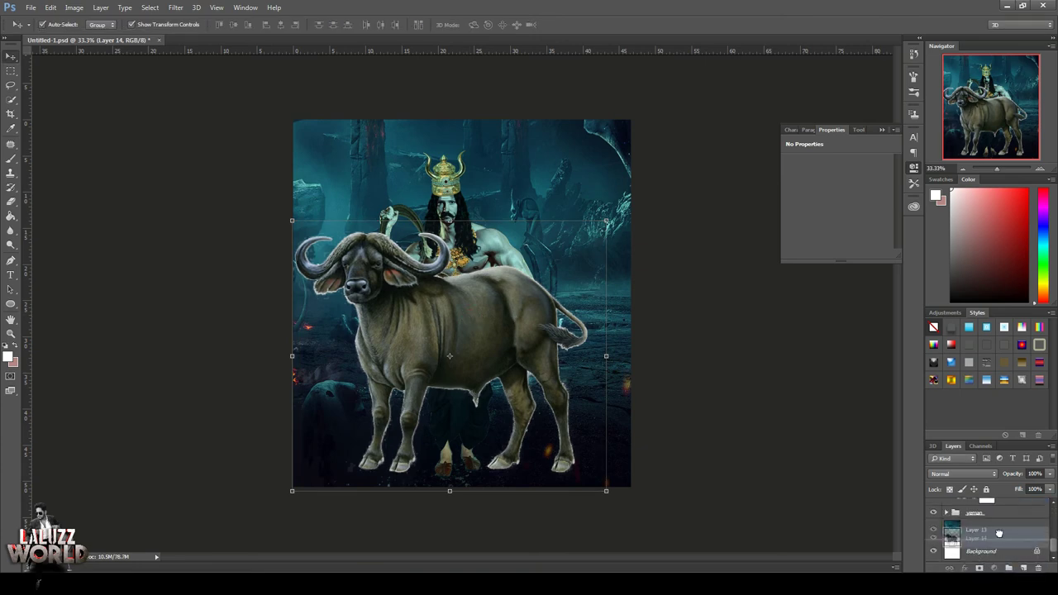
pyautogui.moveTo(1006, 513); pyautogui.dragTo(992, 545)
pyautogui.moveTo(607, 220); pyautogui.dragTo(610, 231)
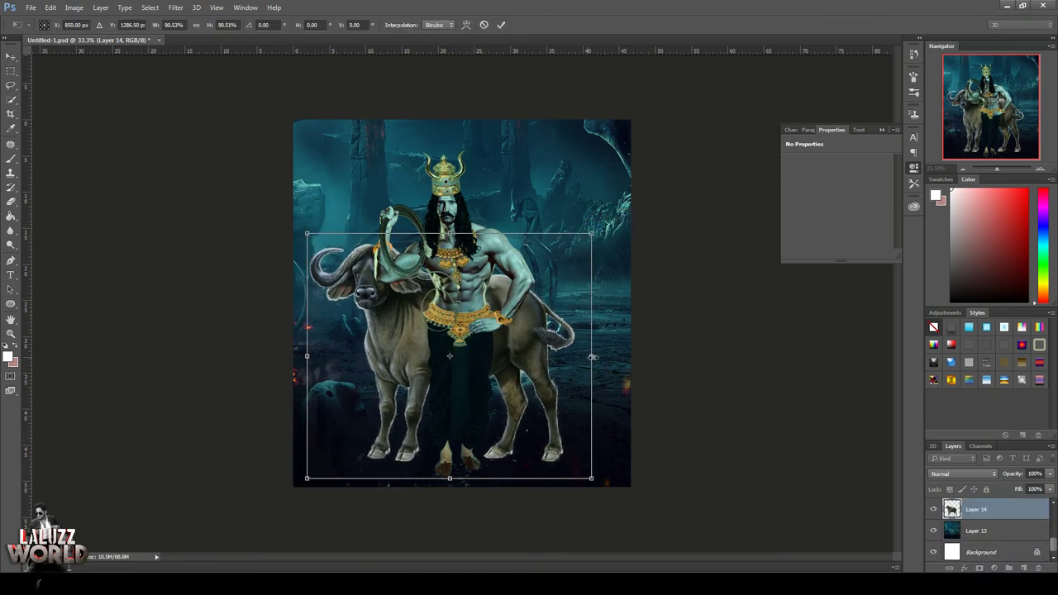
pyautogui.moveTo(612, 355); pyautogui.dragTo(599, 356)
pyautogui.press('Return')
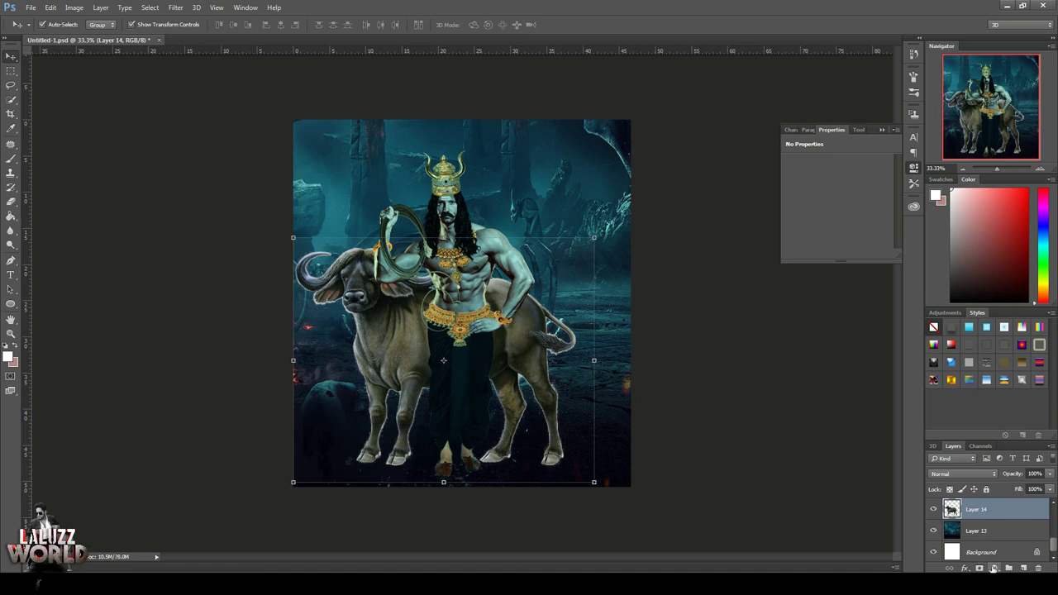
pyautogui.click(993, 567)
# Step: Add a darkening Curves and a Brightness/Contrast adjustment, both clipped to the buffalo
pyautogui.click(982, 392)
pyautogui.click(817, 255)
pyautogui.moveTo(857, 212); pyautogui.dragTo(856, 226)
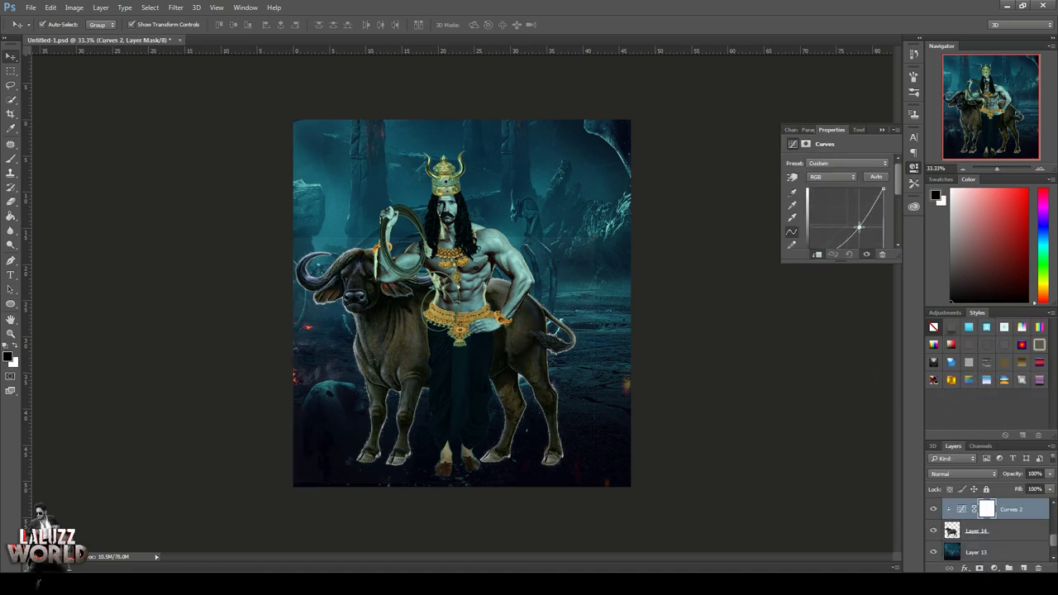
pyautogui.click(992, 569)
pyautogui.click(982, 367)
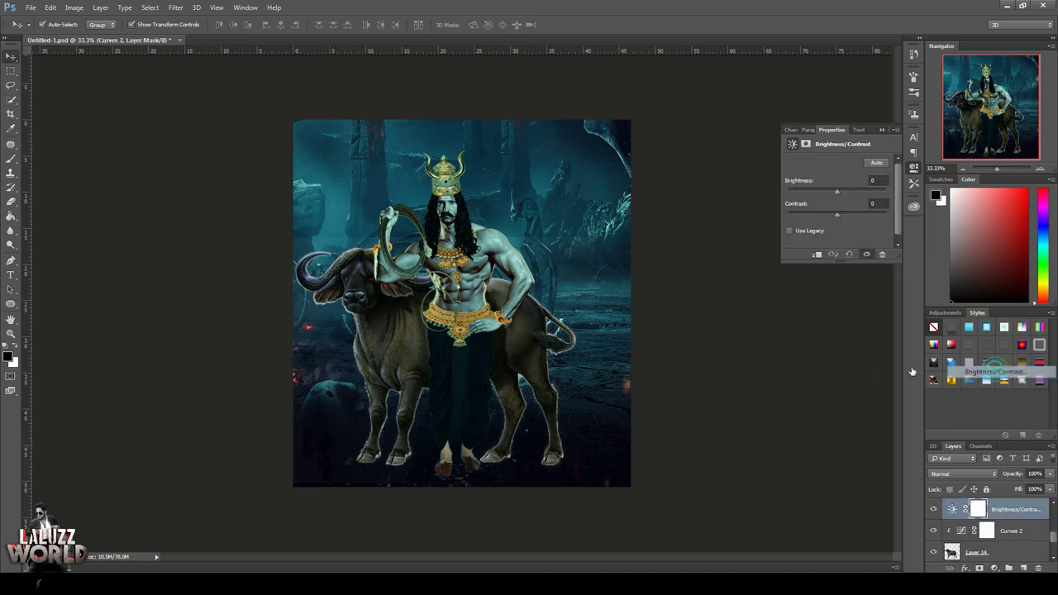
pyautogui.click(817, 255)
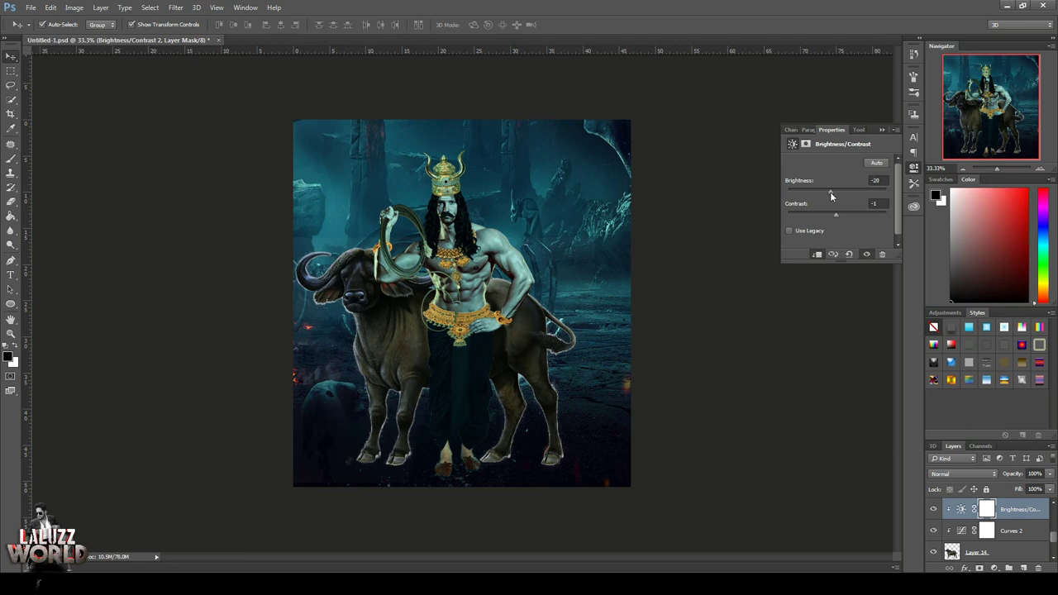
# Step: Add a clipped Exposure adjustment with lowered exposure to darken the buffalo
pyautogui.click(994, 568)
pyautogui.click(982, 407)
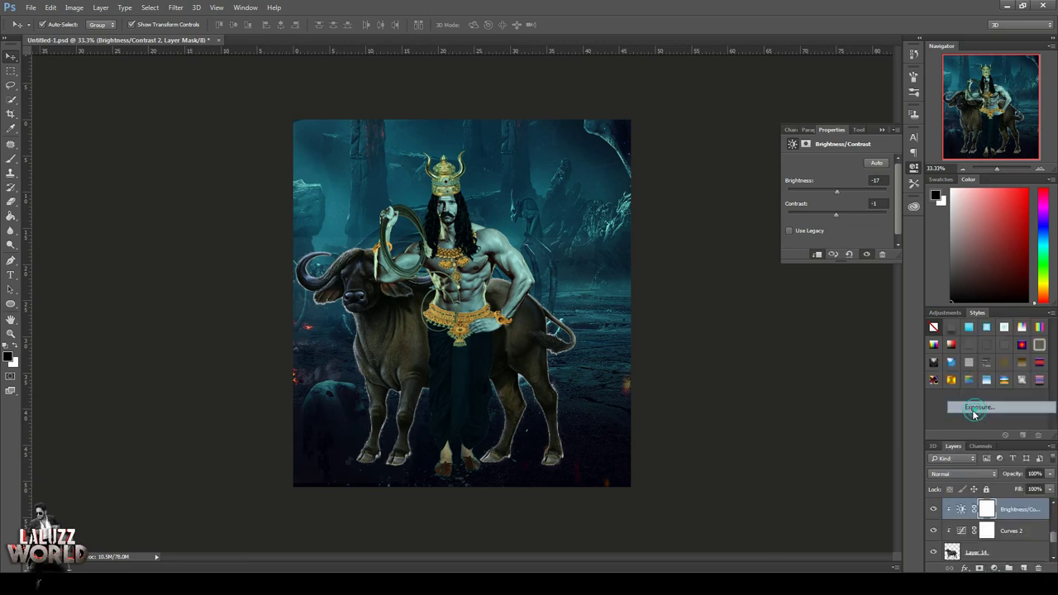
pyautogui.moveTo(837, 191)
pyautogui.mouseDown()
pyautogui.moveTo(824, 191)
pyautogui.moveTo(835, 191)
pyautogui.moveTo(836, 214)
pyautogui.mouseUp()
pyautogui.click(817, 255)
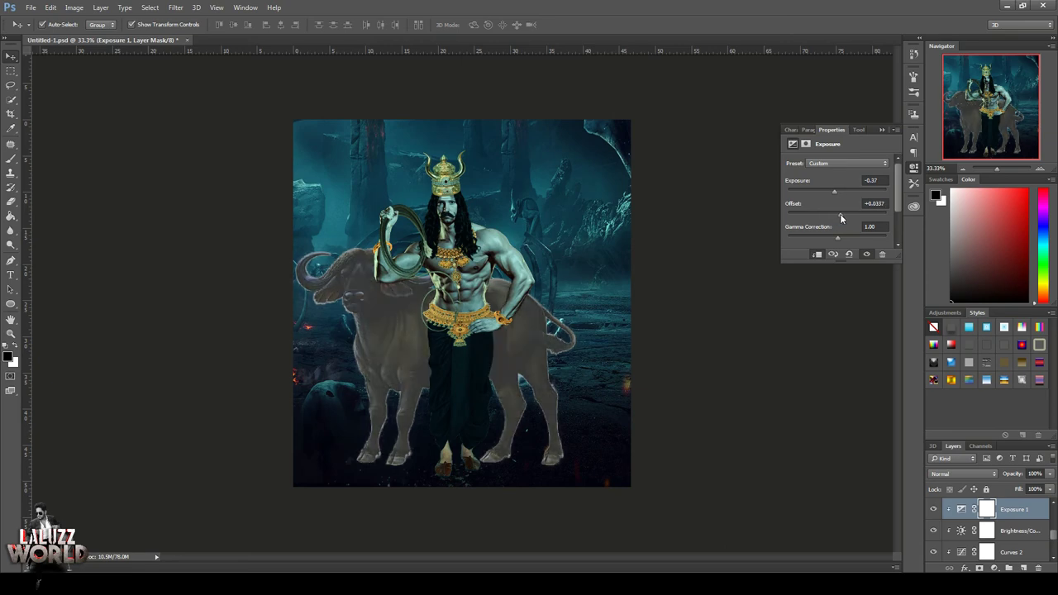
pyautogui.click(875, 203)
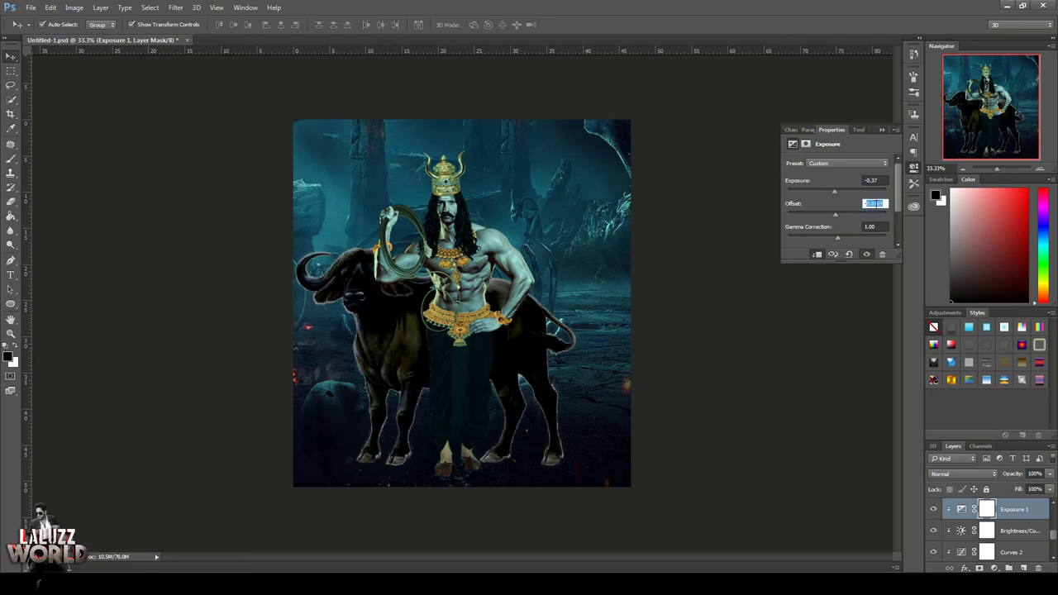
pyautogui.write('-0')
# Step: Add a Selective Color adjustment and clip it to the buffalo layer
pyautogui.click(982, 567)
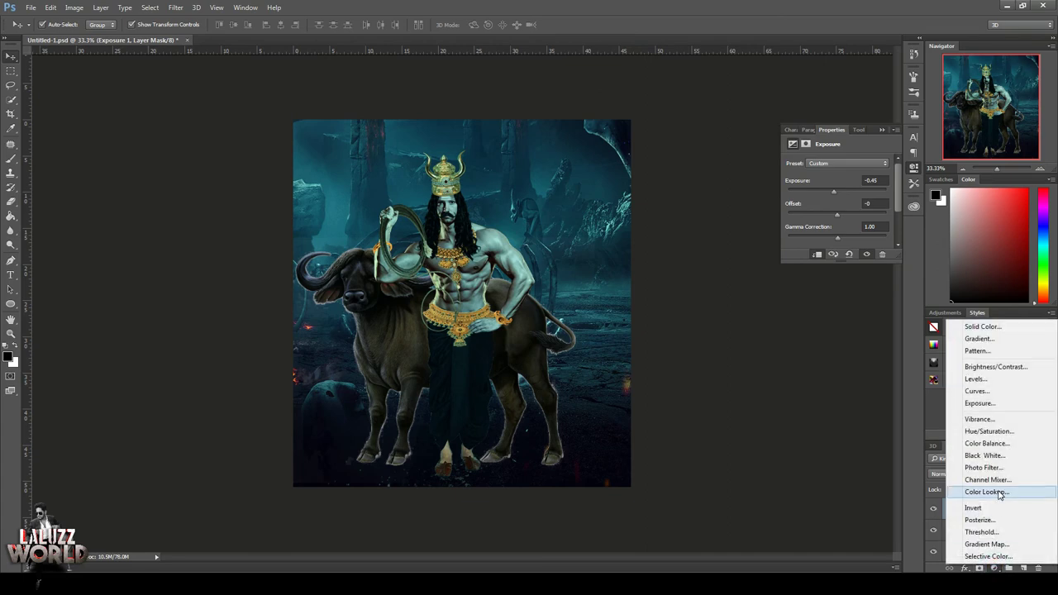
pyautogui.click(985, 561)
pyautogui.click(836, 177)
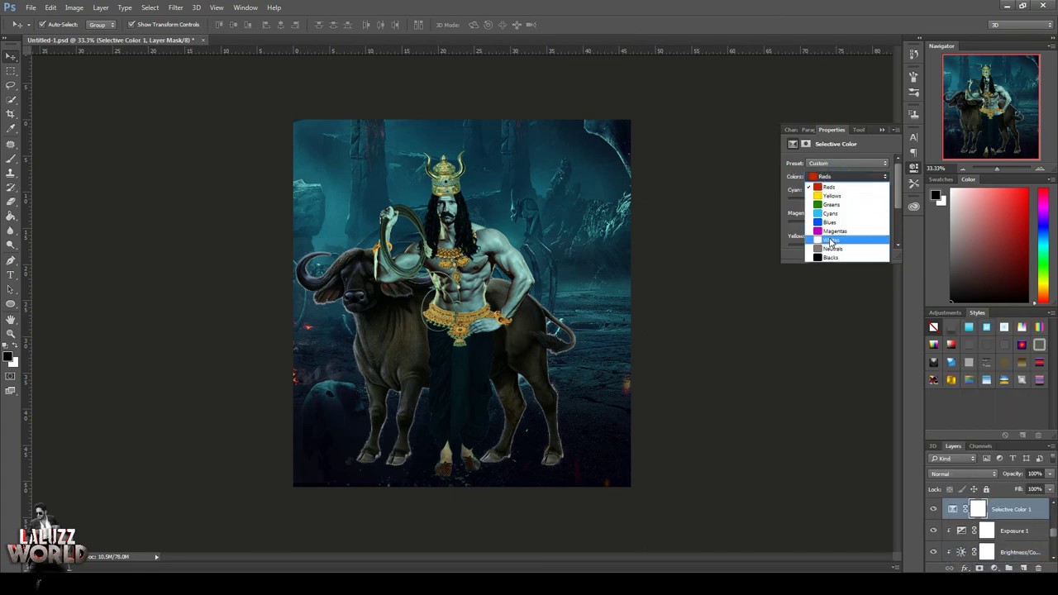
pyautogui.click(827, 236)
pyautogui.scroll(-2, 838, 213)
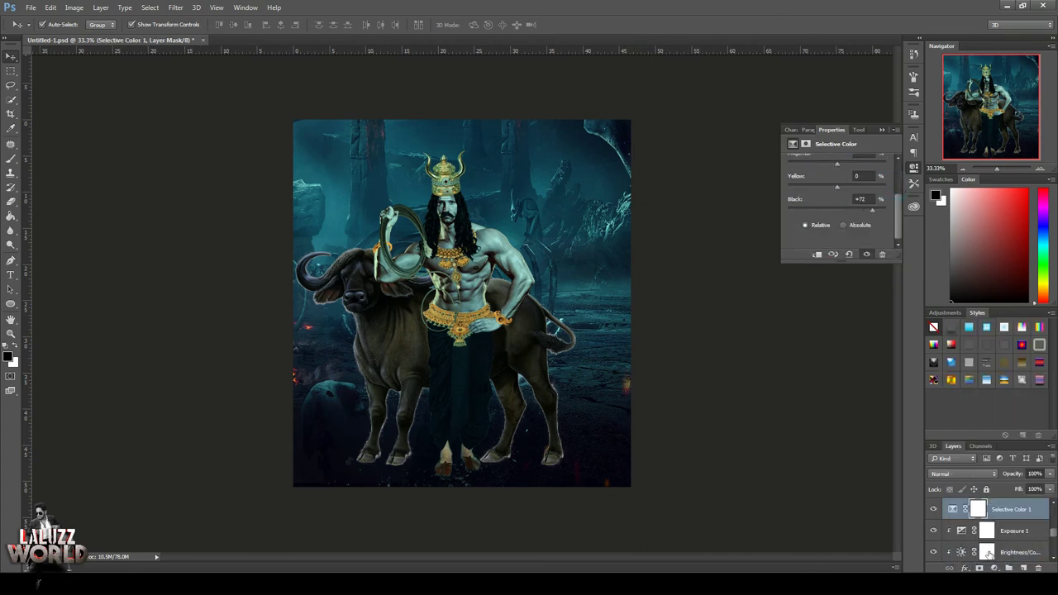
pyautogui.rightClick(1010, 509)
pyautogui.click(954, 206)
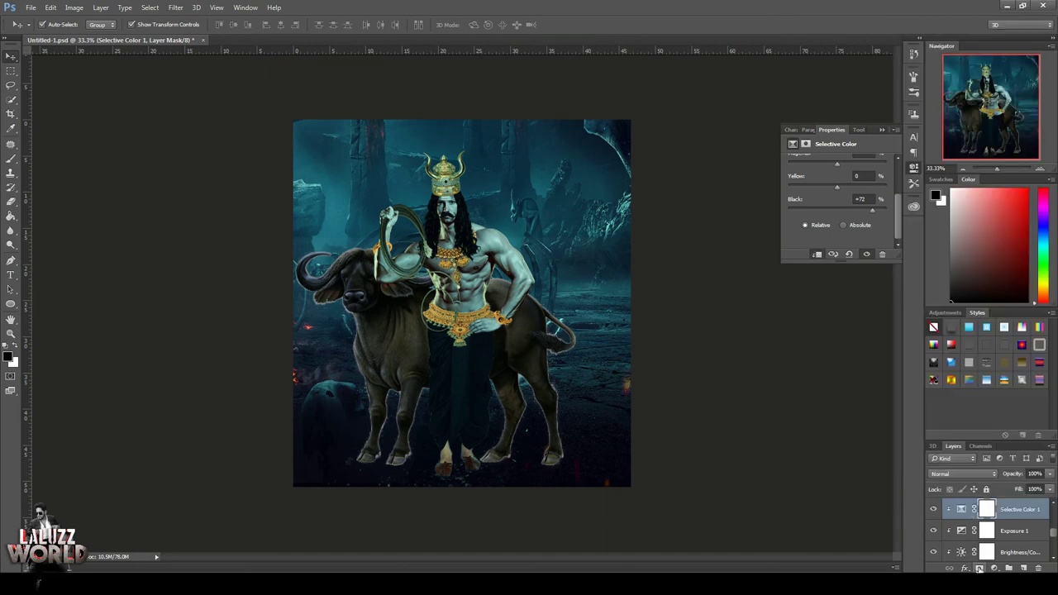
# Step: Add a clipped HorrorBlue.3DL Color Lookup and move it above Layer 14
pyautogui.click(994, 568)
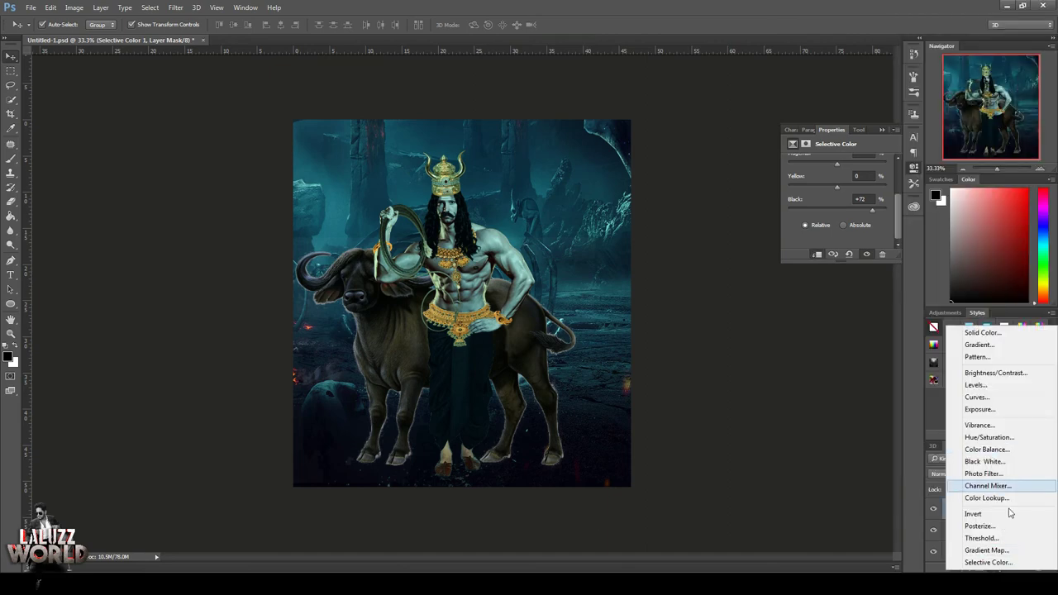
pyautogui.click(984, 500)
pyautogui.click(881, 165)
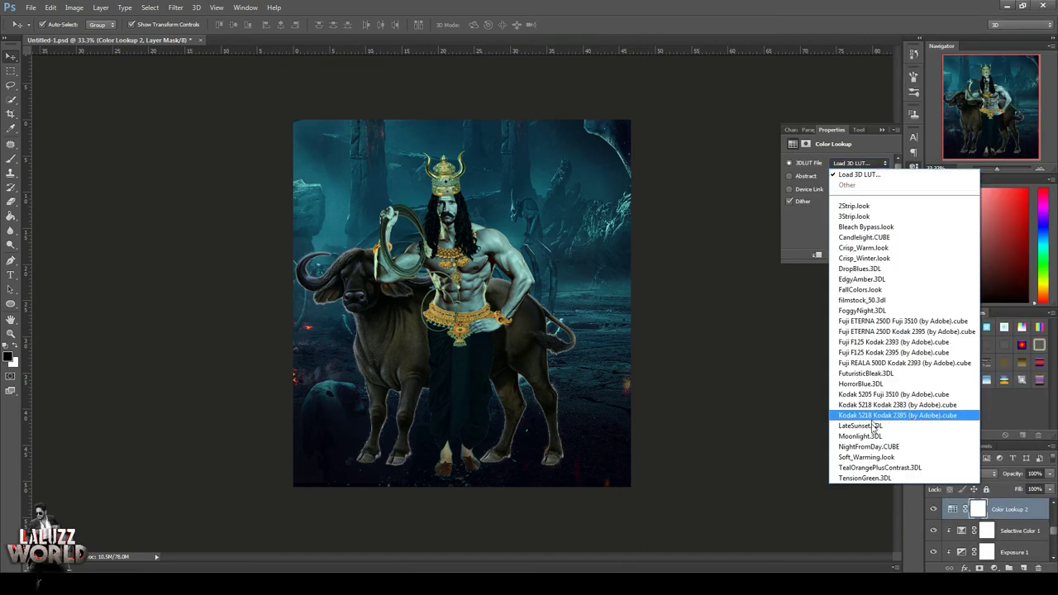
pyautogui.click(879, 444)
pyautogui.click(817, 254)
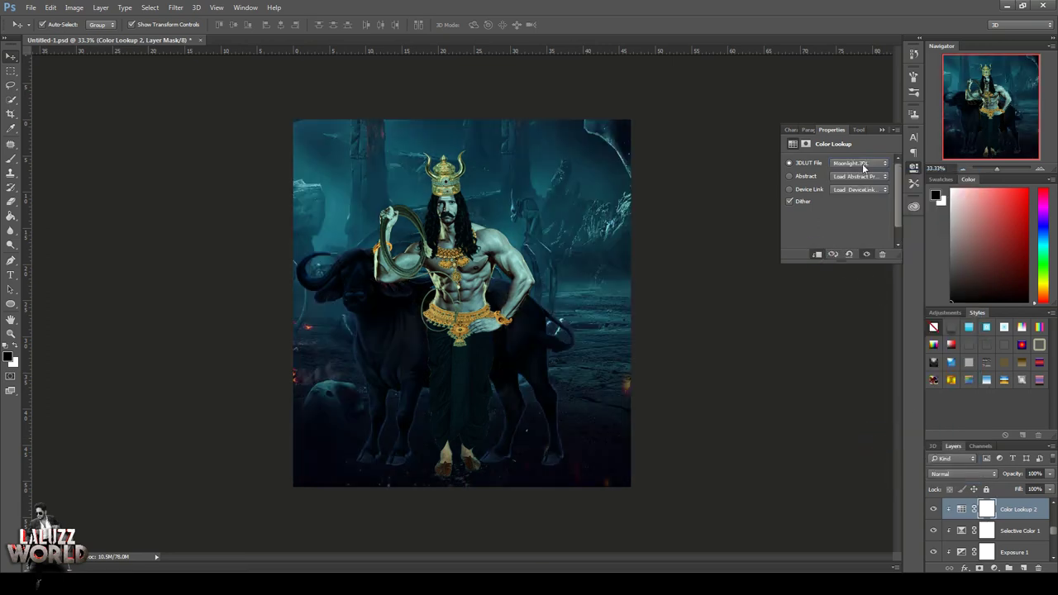
pyautogui.click(862, 165)
pyautogui.click(864, 378)
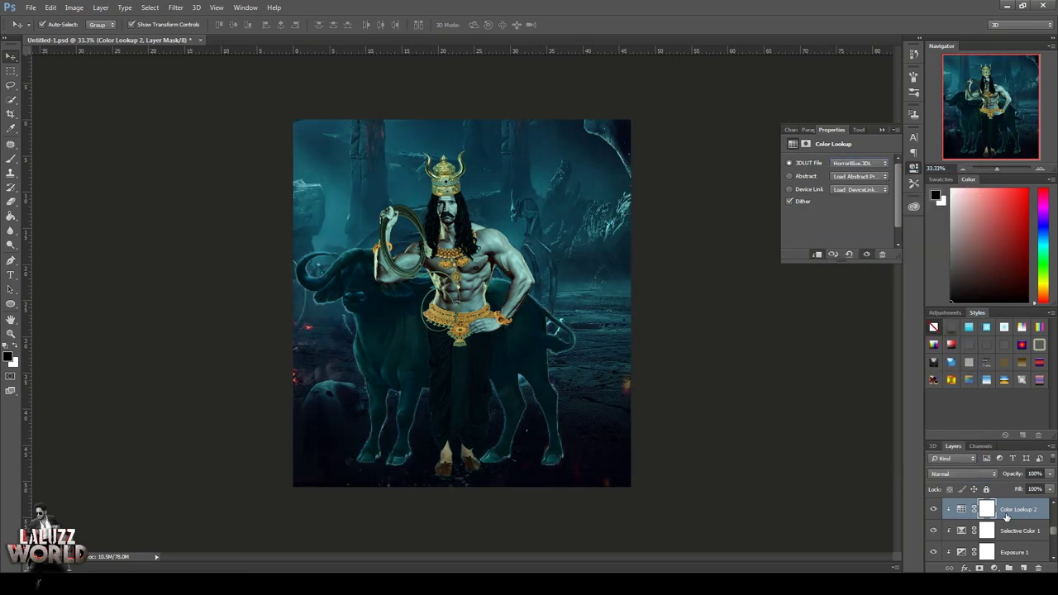
pyautogui.moveTo(1006, 517); pyautogui.dragTo(1031, 529)
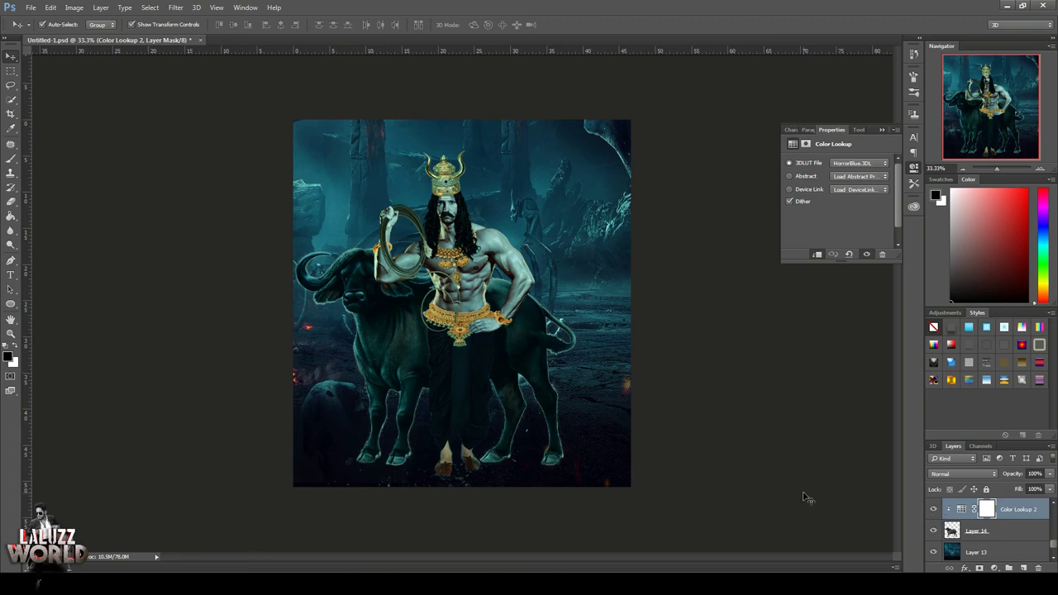
# Step: Give Layer 14 a 9 px Stroke in a dark teal sampled from the image
pyautogui.click(1004, 530)
pyautogui.click(979, 568)
pyautogui.click(979, 461)
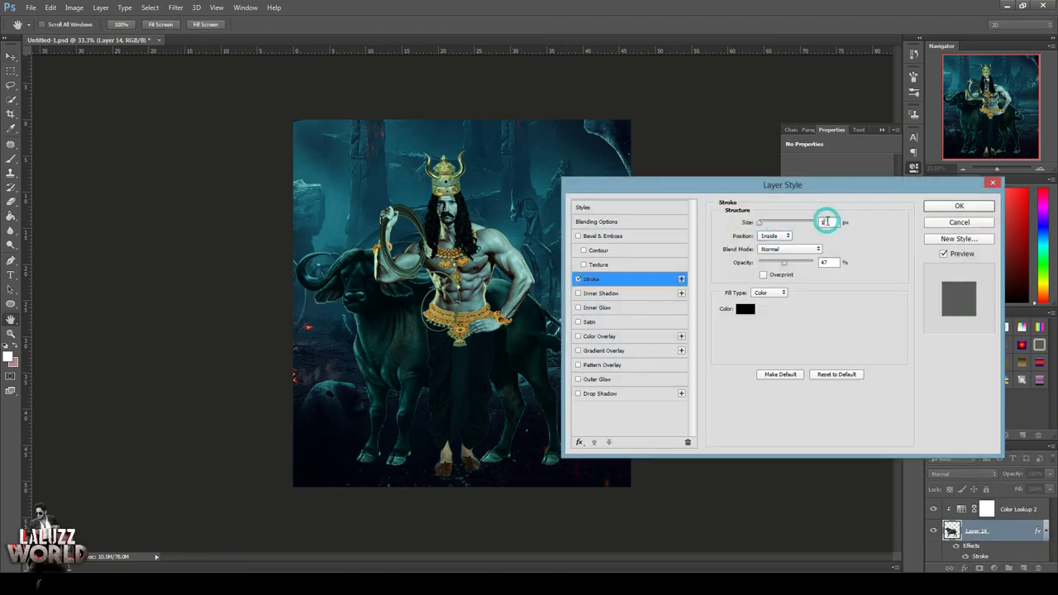
pyautogui.doubleClick(826, 221)
pyautogui.write('9')
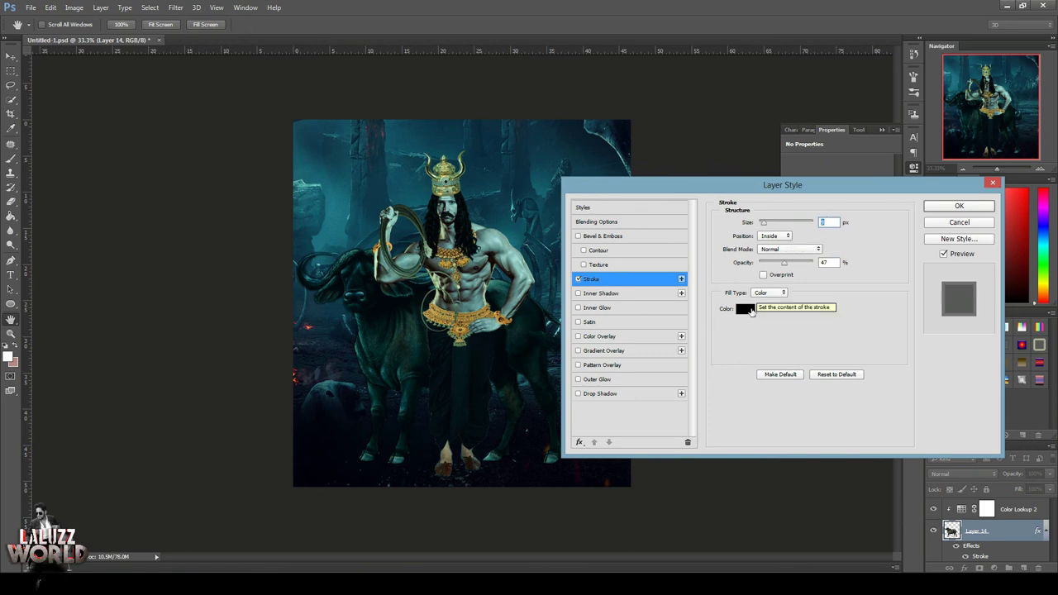
pyautogui.click(745, 308)
pyautogui.moveTo(749, 469); pyautogui.dragTo(742, 454)
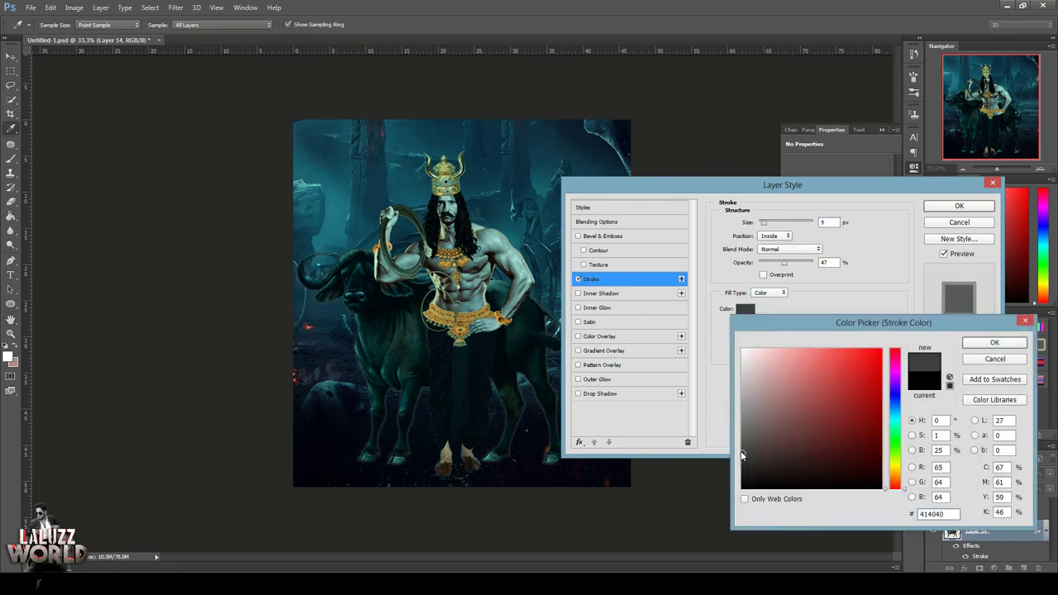
pyautogui.click(403, 348)
pyautogui.click(995, 342)
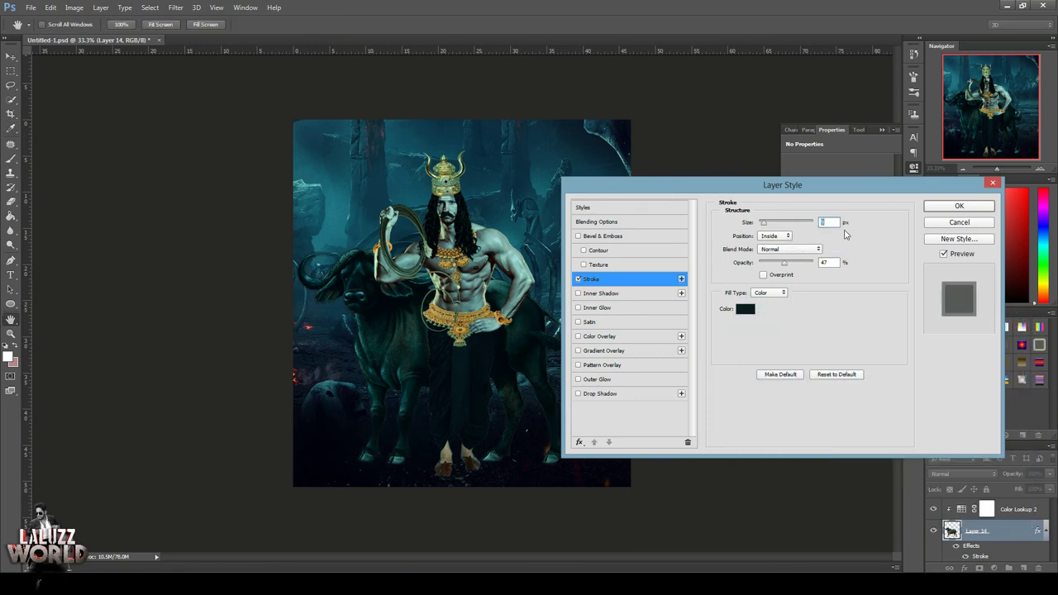
pyautogui.click(930, 205)
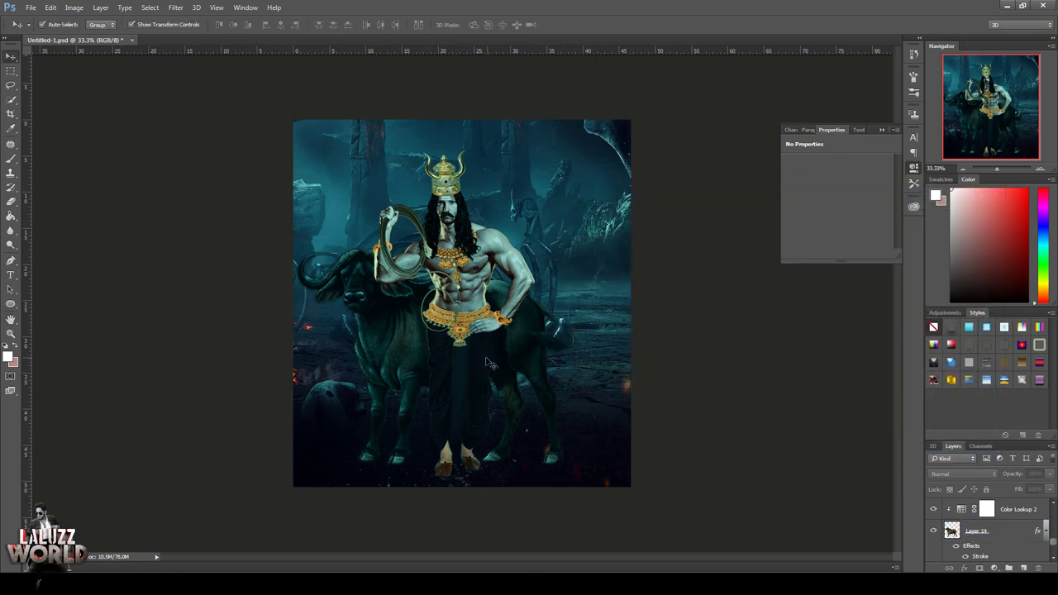
pyautogui.click(994, 506)
# Step: Add a Photo Filter adjustment layer using the Cooling Filter (82) preset
pyautogui.click(994, 568)
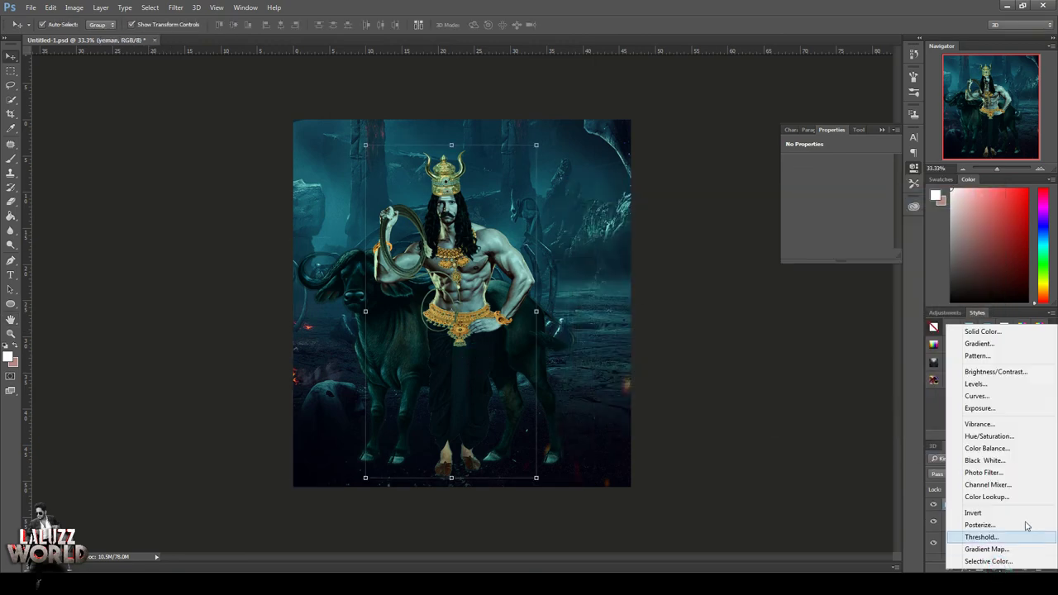
pyautogui.click(984, 472)
pyautogui.click(851, 163)
pyautogui.click(818, 218)
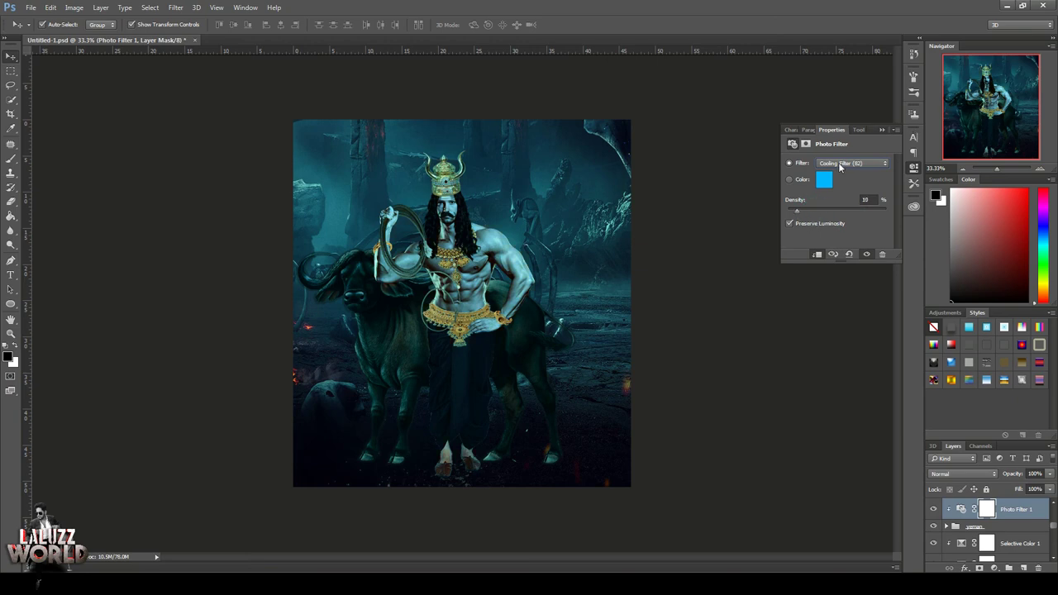
pyautogui.click(785, 427)
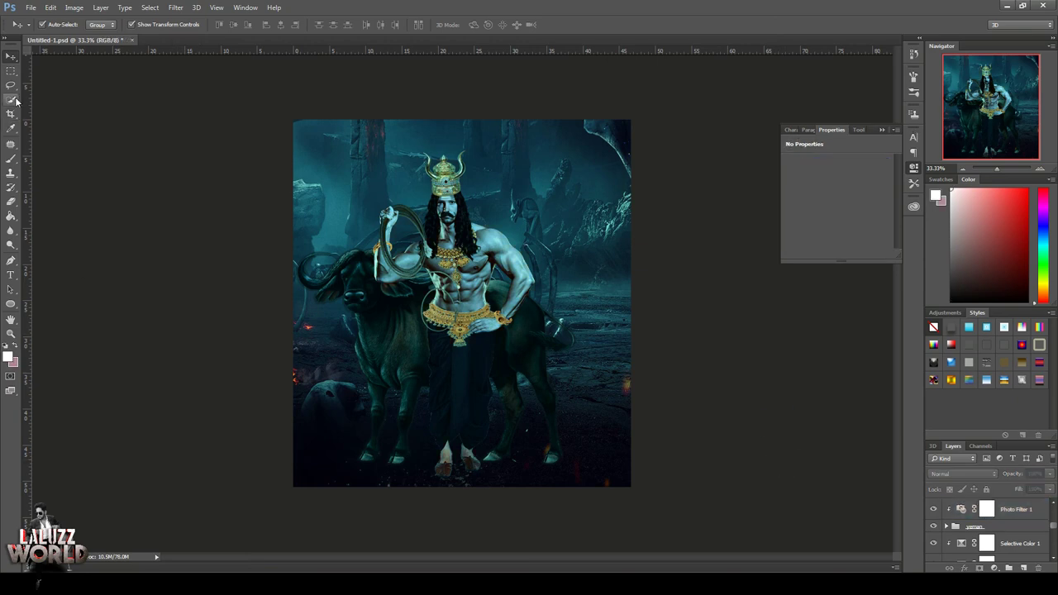
pyautogui.click(11, 158)
pyautogui.scroll(-2, 1019, 538)
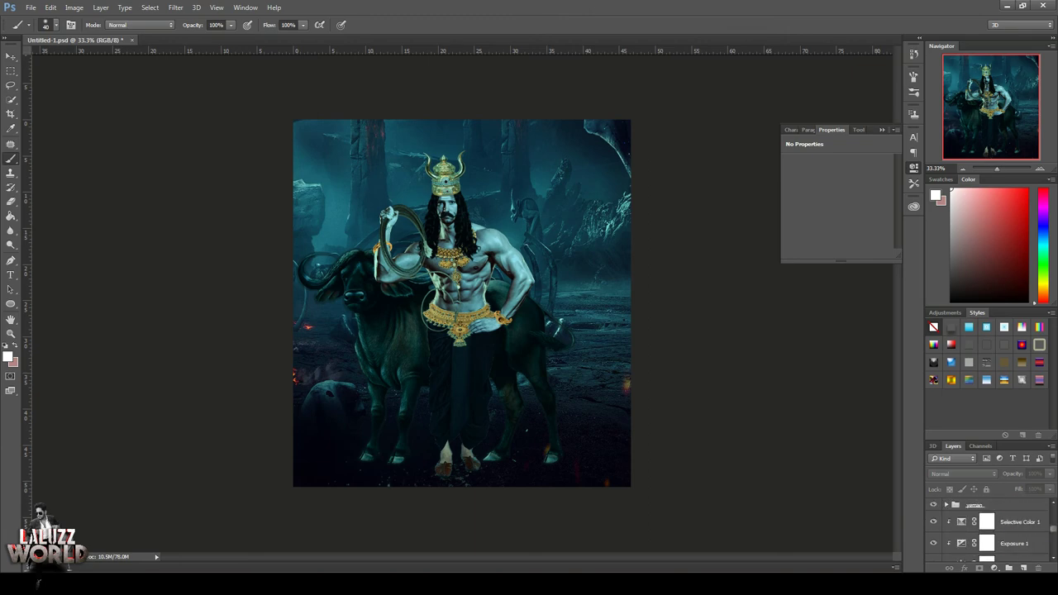
# Step: Add a Hue/Saturation layer at hue -180 above Selective Color 1, clipped to the buffalo
pyautogui.click(1013, 526)
pyautogui.click(994, 568)
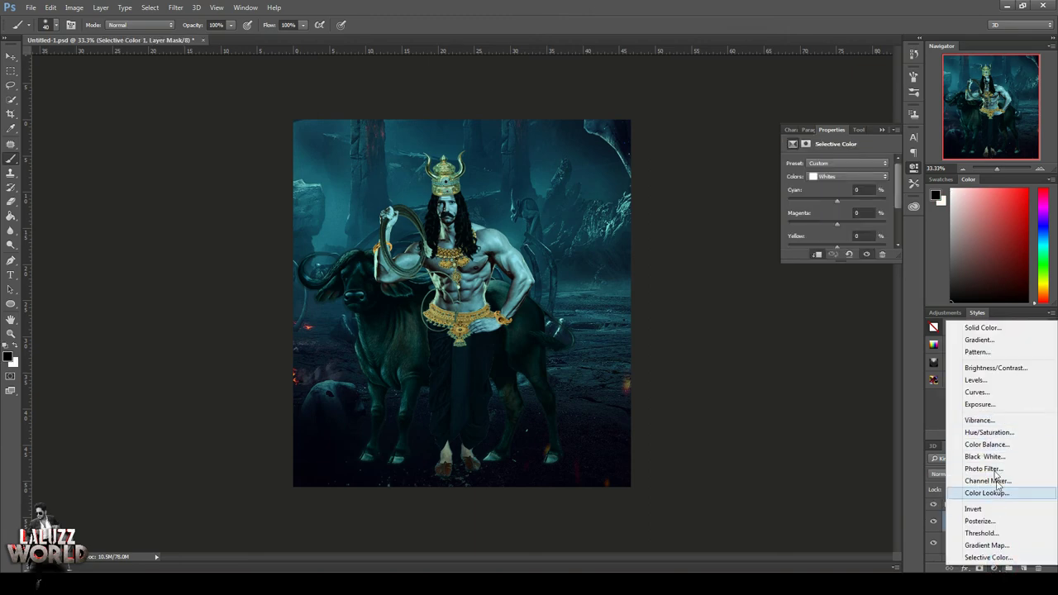
pyautogui.click(996, 434)
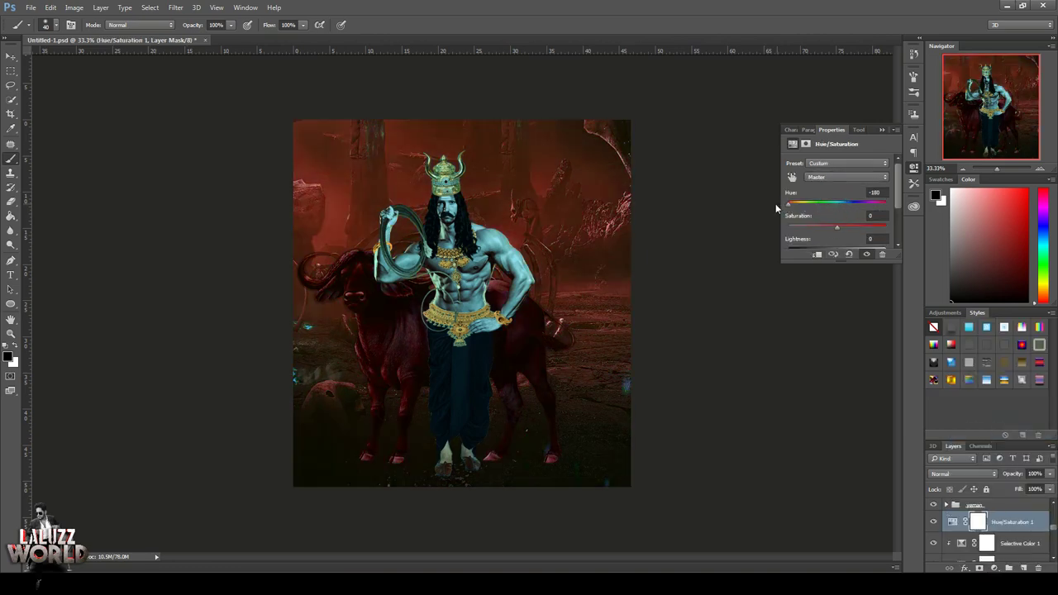
pyautogui.click(816, 254)
pyautogui.click(914, 168)
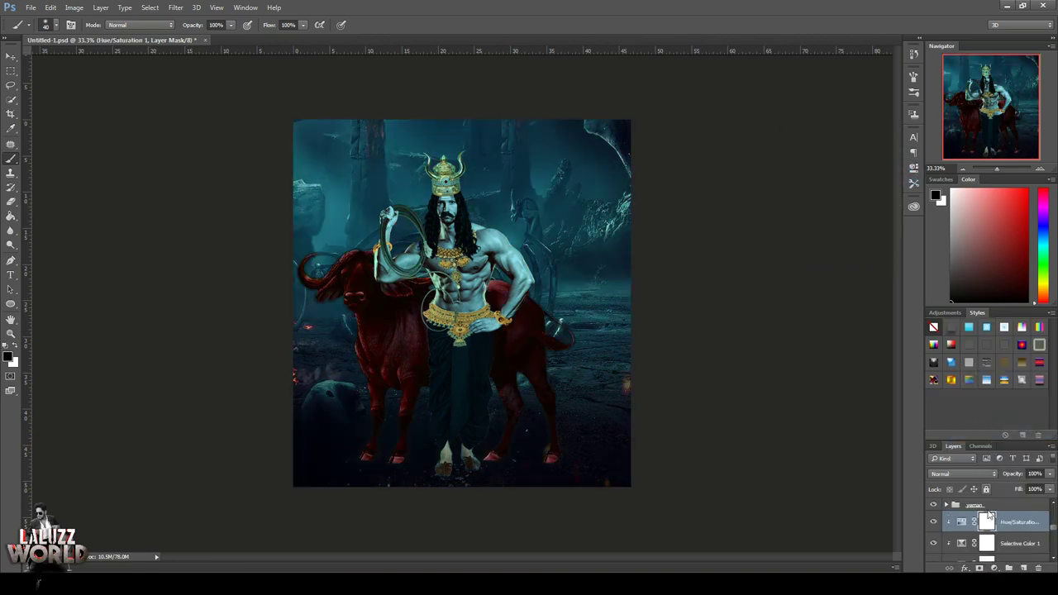
pyautogui.doubleClick(987, 521)
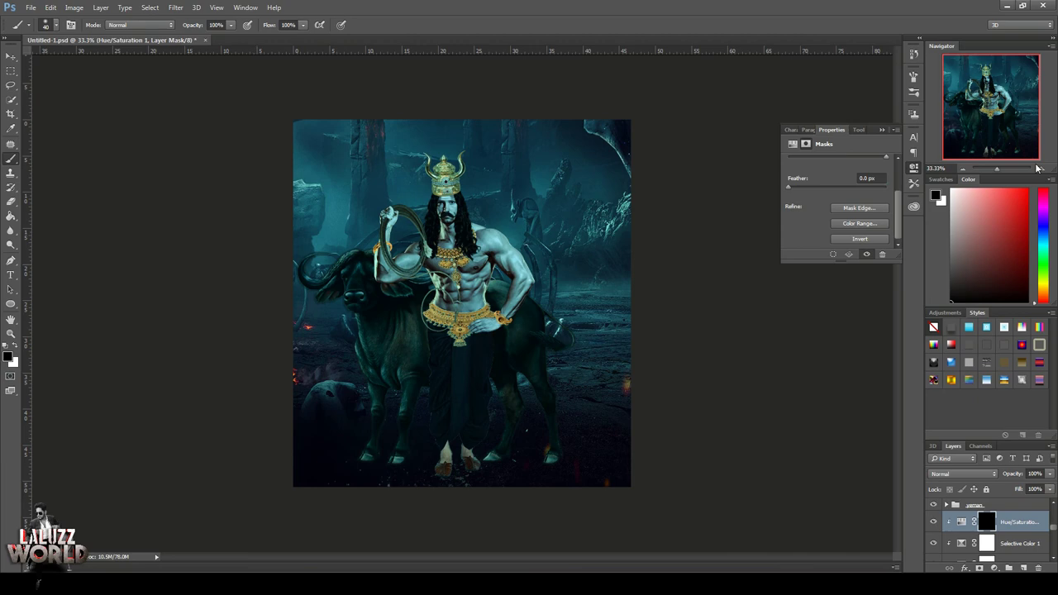
# Step: Zoom in on the figure and buffalo and make white the painting colour
pyautogui.click(1039, 169)
pyautogui.hotkey('ctrl', '+')
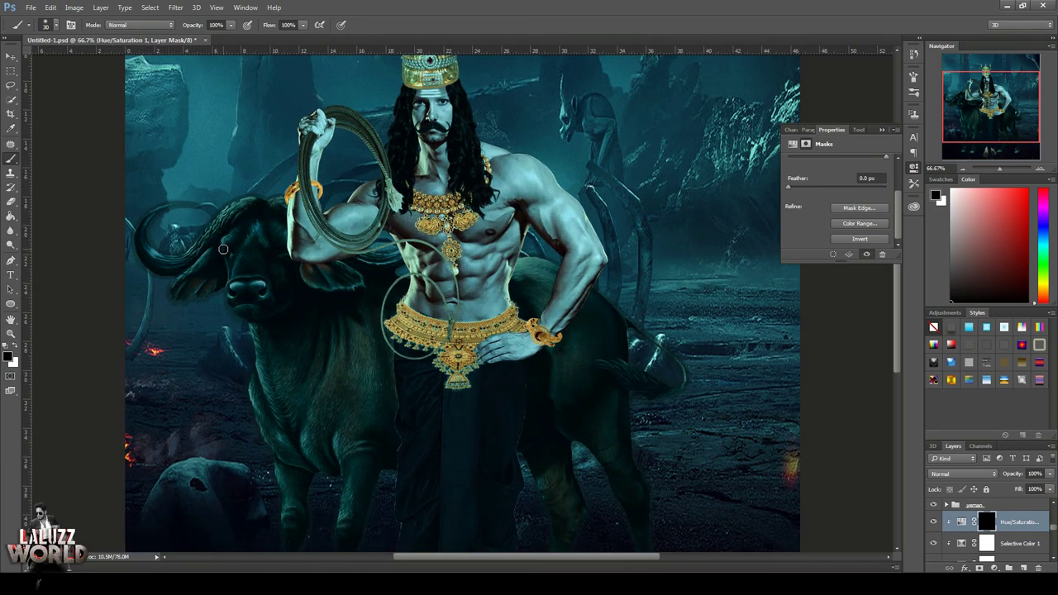
pyautogui.click(18, 349)
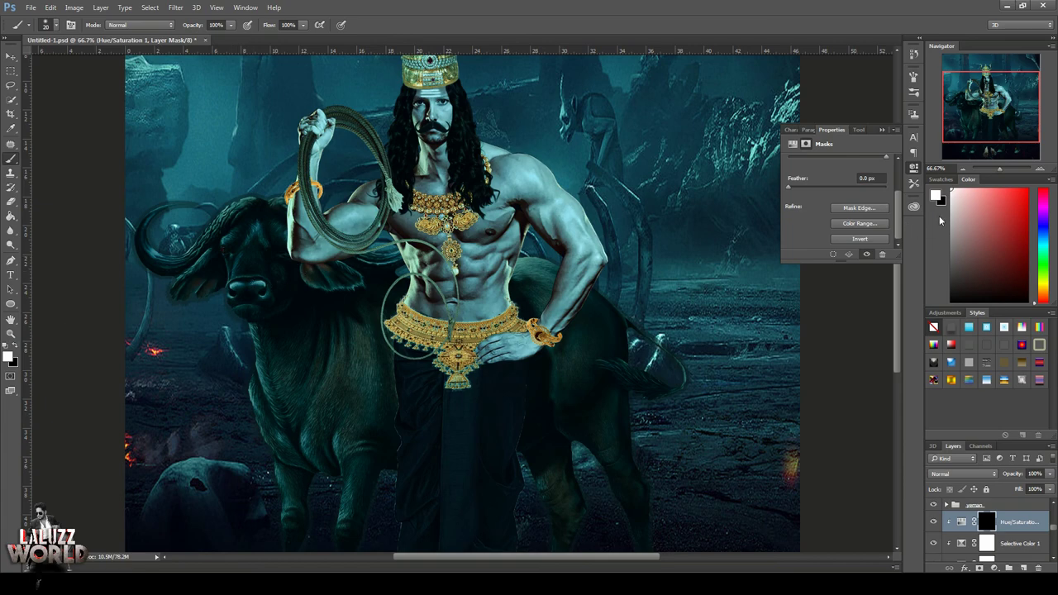
# Step: Zoom the view to 33.3%, switch to the Move tool, and add empty Layer 15 above Layer 13
pyautogui.click(963, 169)
pyautogui.click(10, 55)
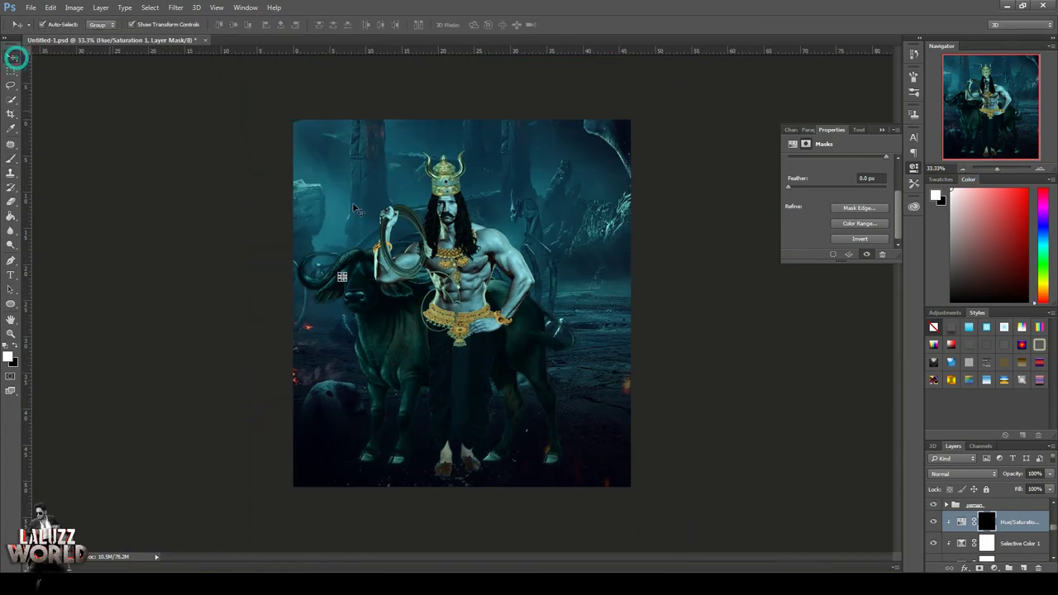
pyautogui.click(742, 383)
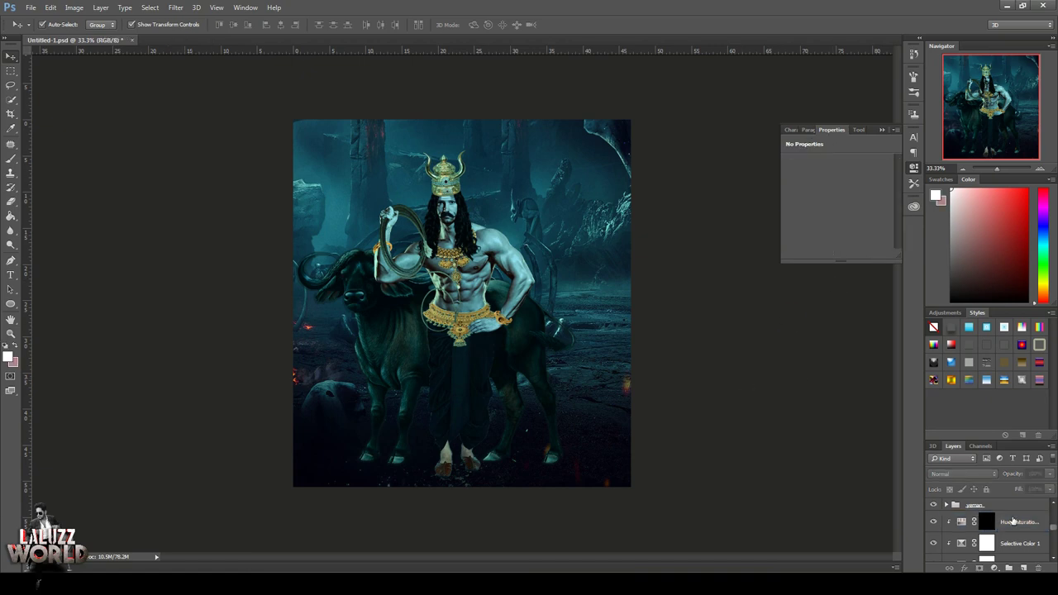
pyautogui.scroll(-3, 1013, 520)
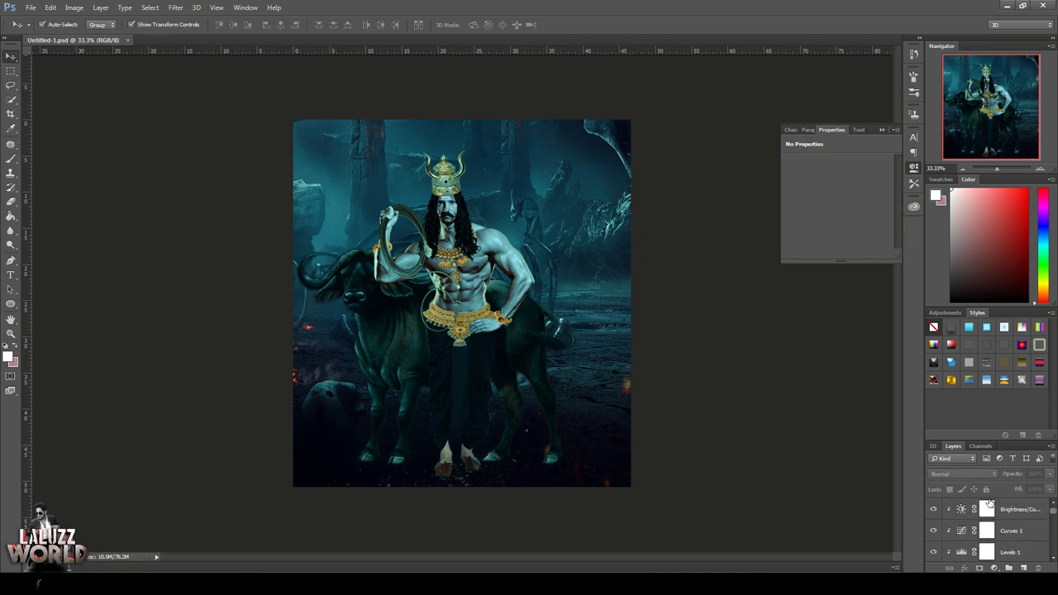
pyautogui.click(11, 71)
pyautogui.scroll(-5, 991, 529)
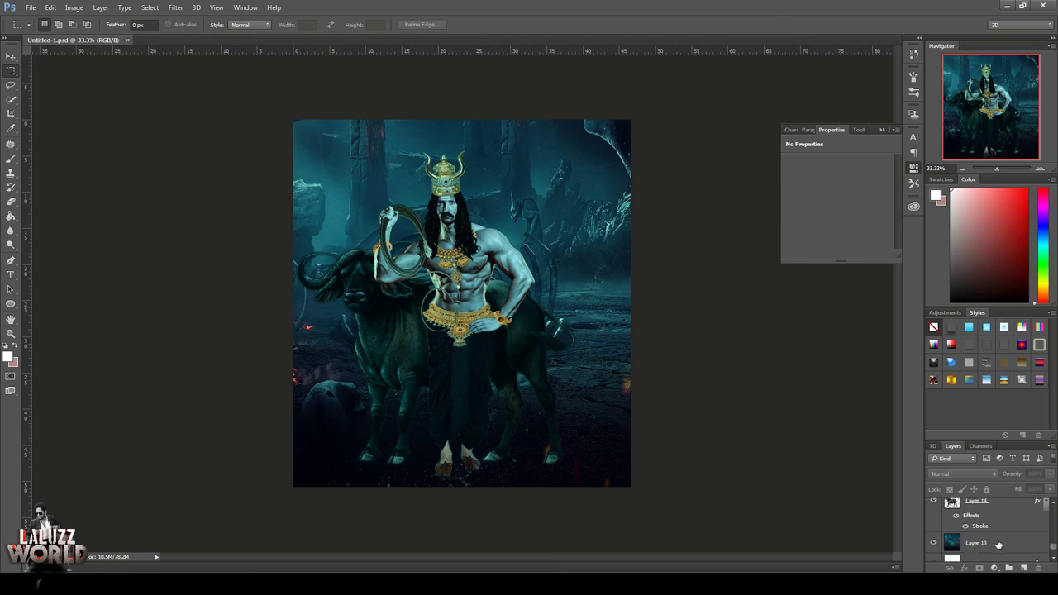
pyautogui.click(1024, 568)
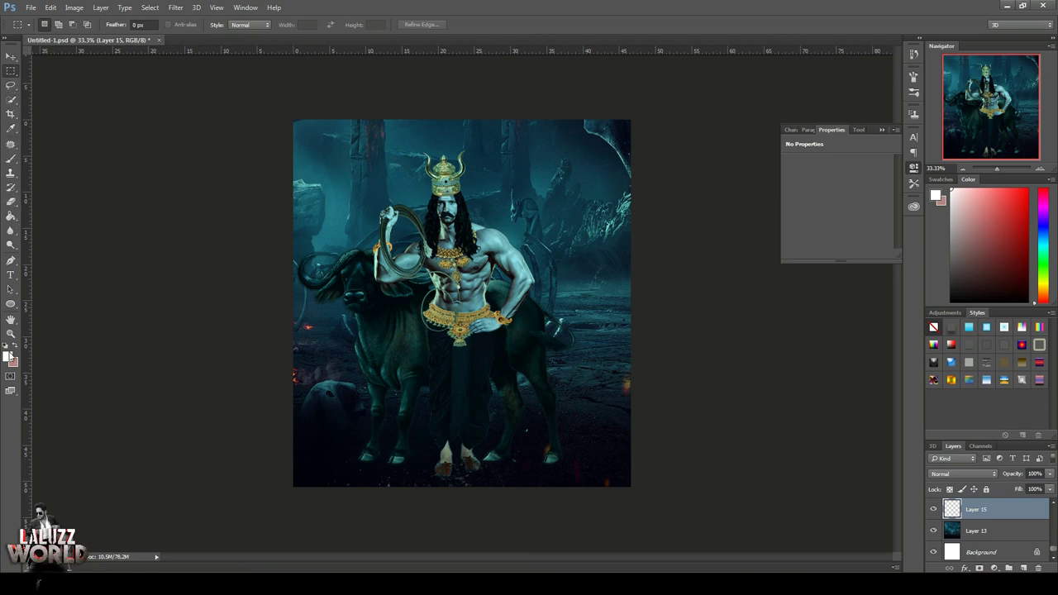
# Step: Set the foreground colour to black and brush a black stroke near the warrior's legs
pyautogui.click(10, 355)
pyautogui.click(765, 455)
pyautogui.click(998, 340)
pyautogui.click(11, 160)
pyautogui.moveTo(432, 418)
pyautogui.mouseDown()
pyautogui.moveTo(463, 389)
pyautogui.moveTo(661, 404)
pyautogui.mouseUp()
# Step: Free-transform the black stroke into a wide, tall band across the bottom of the image
pyautogui.click(11, 55)
pyautogui.moveTo(529, 405); pyautogui.dragTo(537, 471)
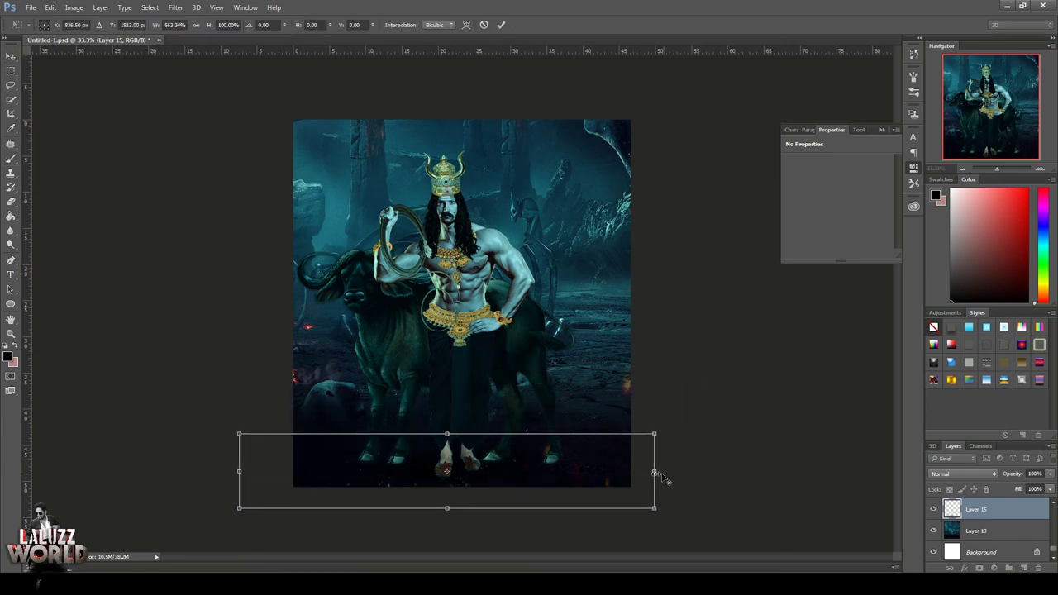
pyautogui.moveTo(659, 473); pyautogui.dragTo(747, 467)
pyautogui.moveTo(446, 432)
pyautogui.mouseDown()
pyautogui.moveTo(467, 389)
pyautogui.moveTo(447, 366)
pyautogui.mouseUp()
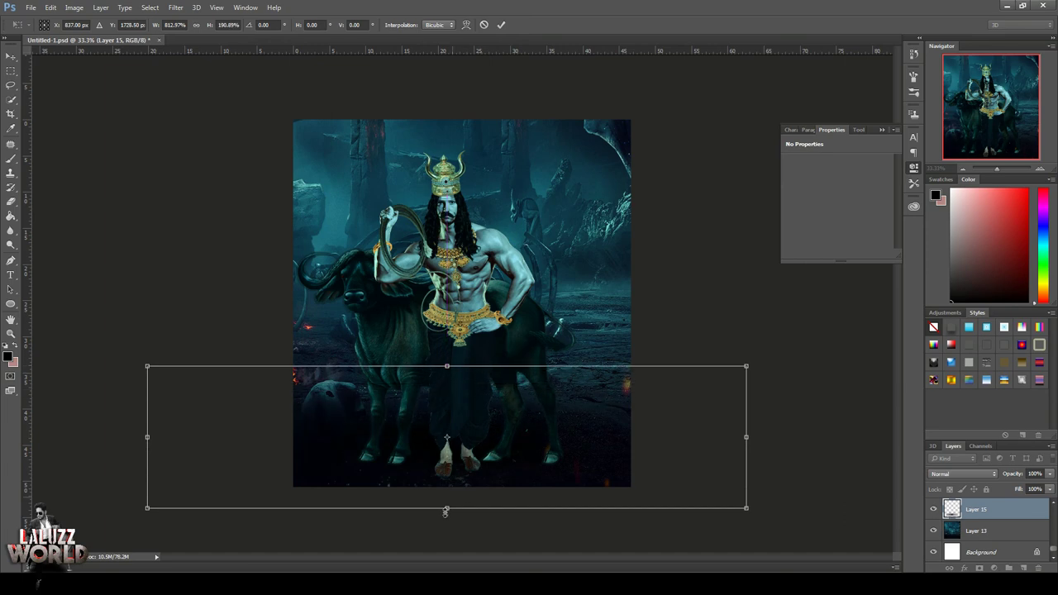
pyautogui.moveTo(447, 507); pyautogui.dragTo(447, 563)
pyautogui.press('Return')
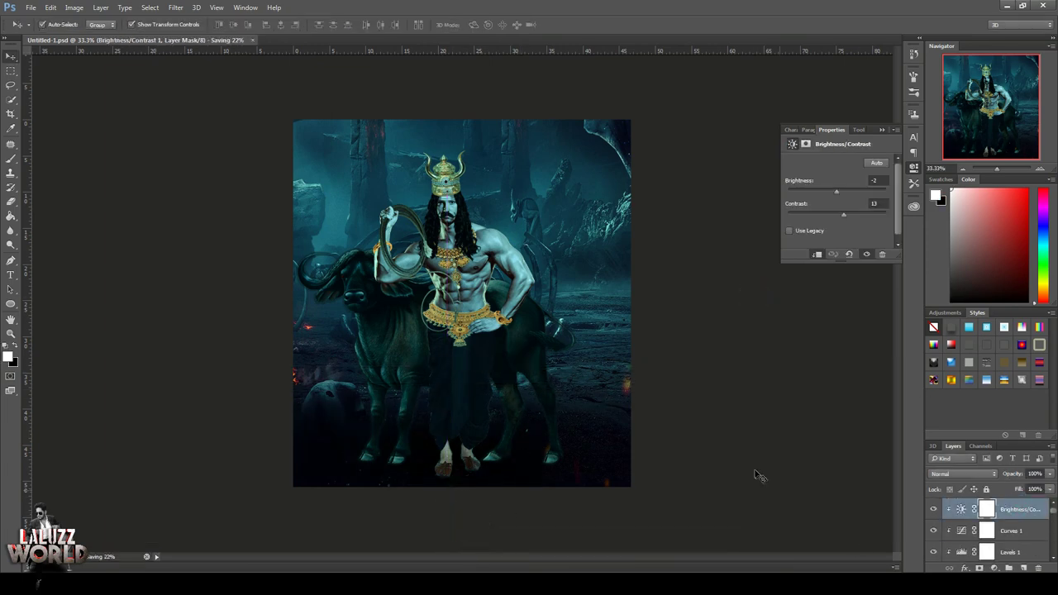
# Step: Add a reversed, horizontal Violet-Orange gradient fill layer shifted toward the left
pyautogui.click(994, 568)
pyautogui.click(997, 345)
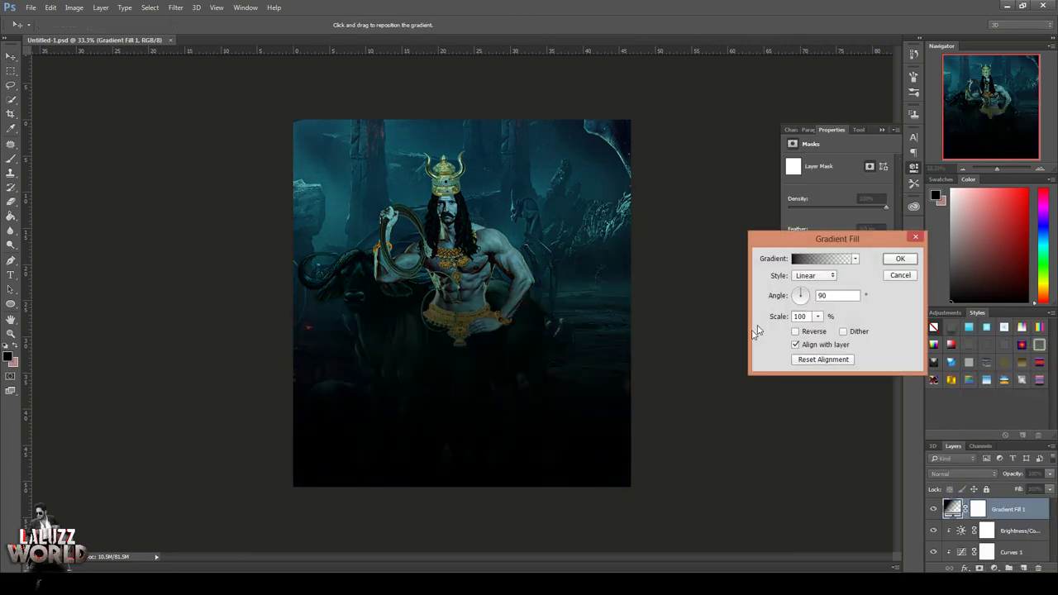
pyautogui.click(831, 260)
pyautogui.click(782, 207)
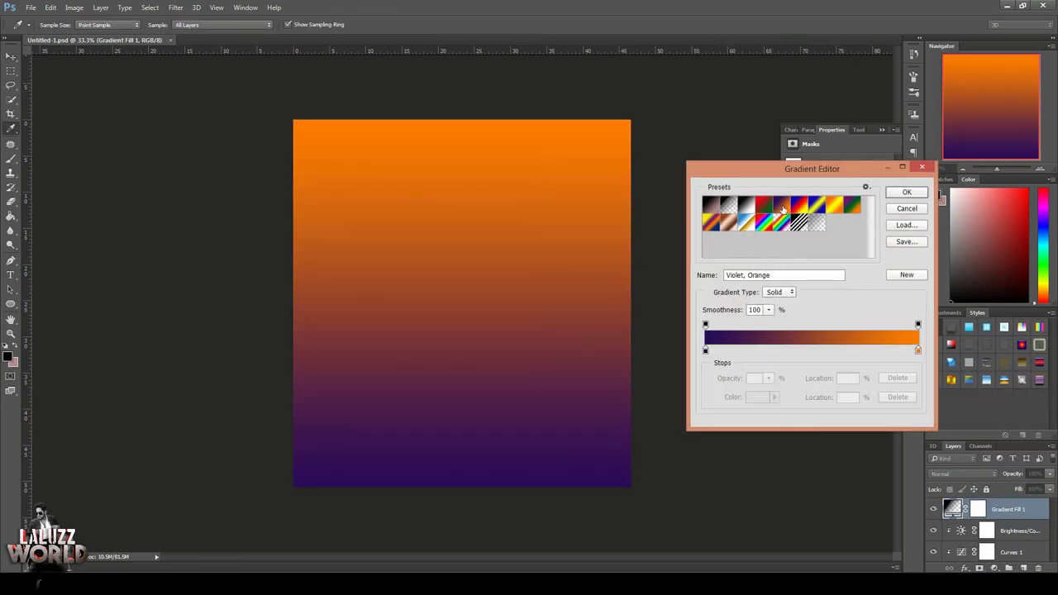
pyautogui.click(706, 351)
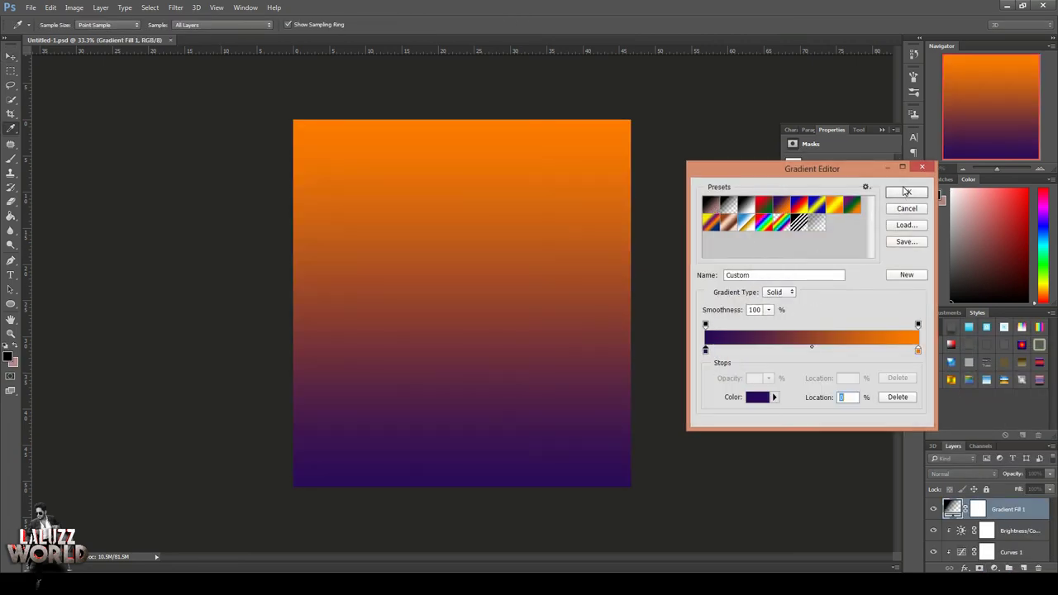
pyautogui.click(906, 191)
pyautogui.click(796, 331)
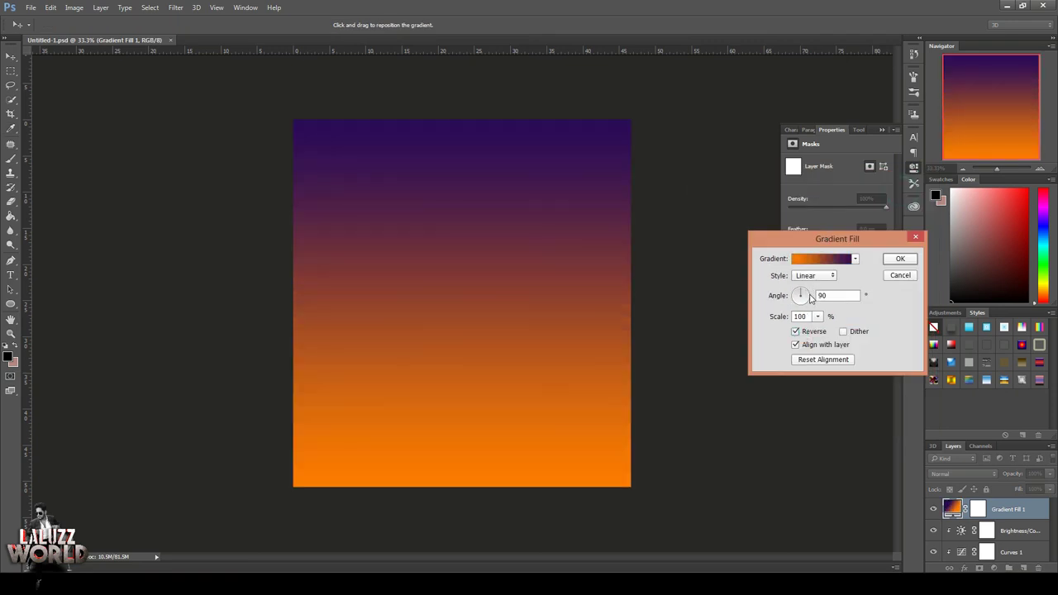
pyautogui.moveTo(808, 298); pyautogui.dragTo(796, 296)
pyautogui.moveTo(474, 300); pyautogui.dragTo(403, 314)
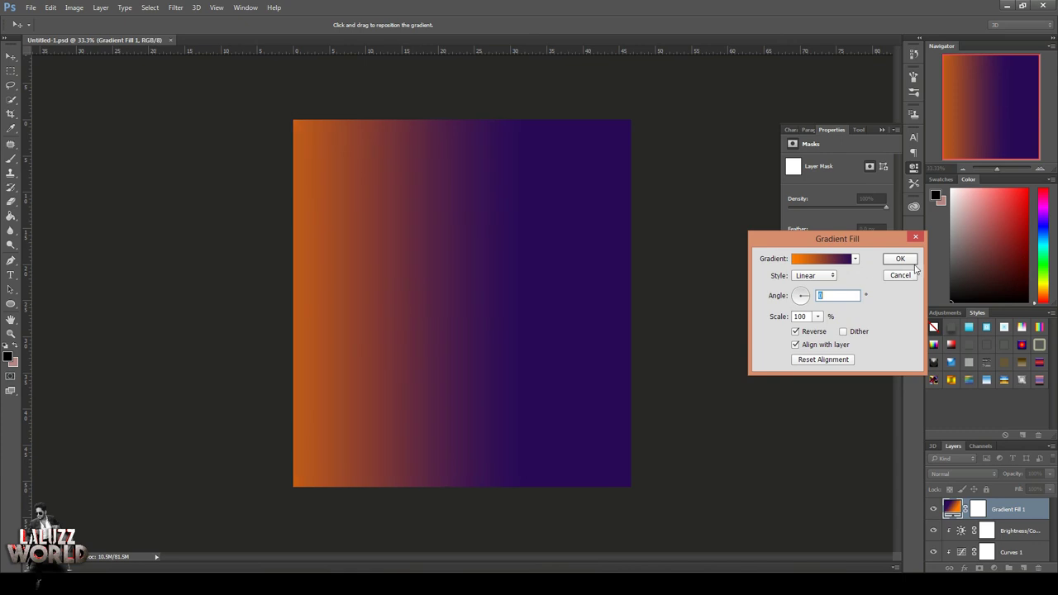
pyautogui.press('Return')
# Step: Set the Gradient Fill 1 blend mode to Soft Light after trying Screen
pyautogui.click(980, 476)
pyautogui.click(942, 326)
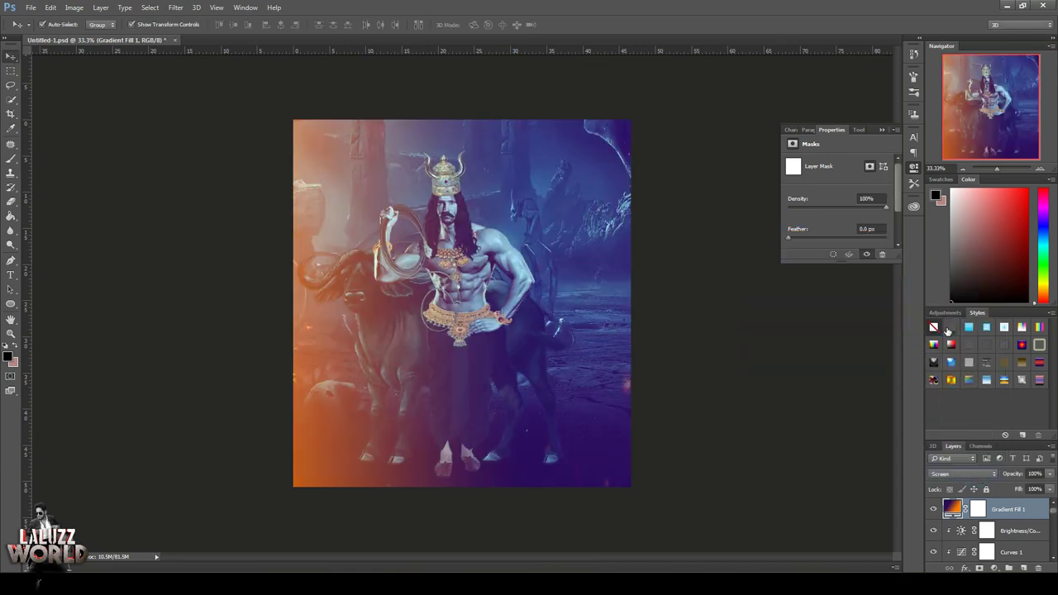
pyautogui.click(948, 474)
pyautogui.click(940, 365)
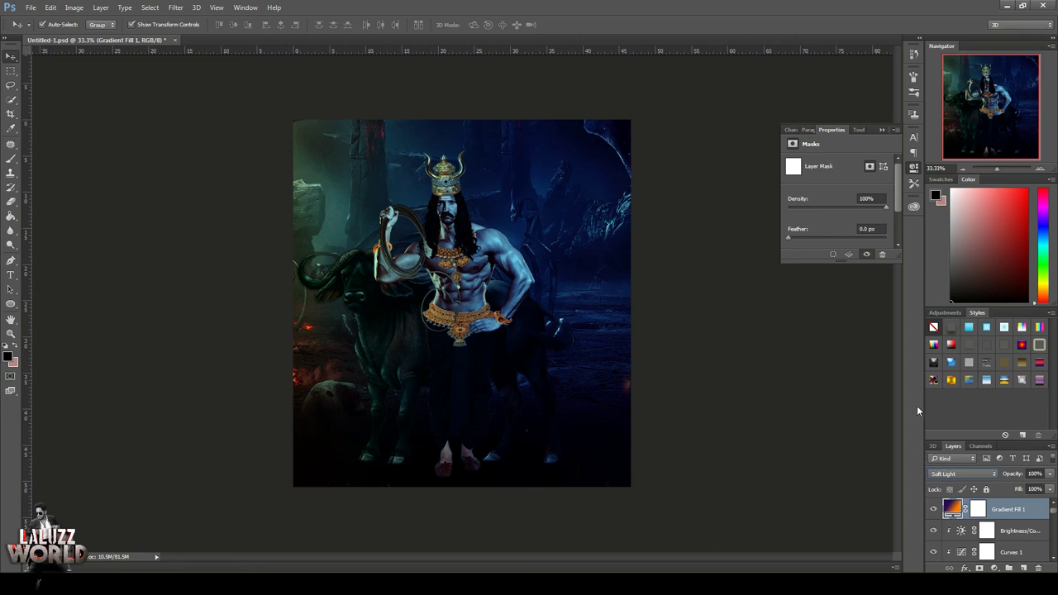
# Step: Raise the gradient fill's scale to 179%, then reselect the Gradient Fill 1 layer
pyautogui.doubleClick(953, 511)
pyautogui.click(817, 316)
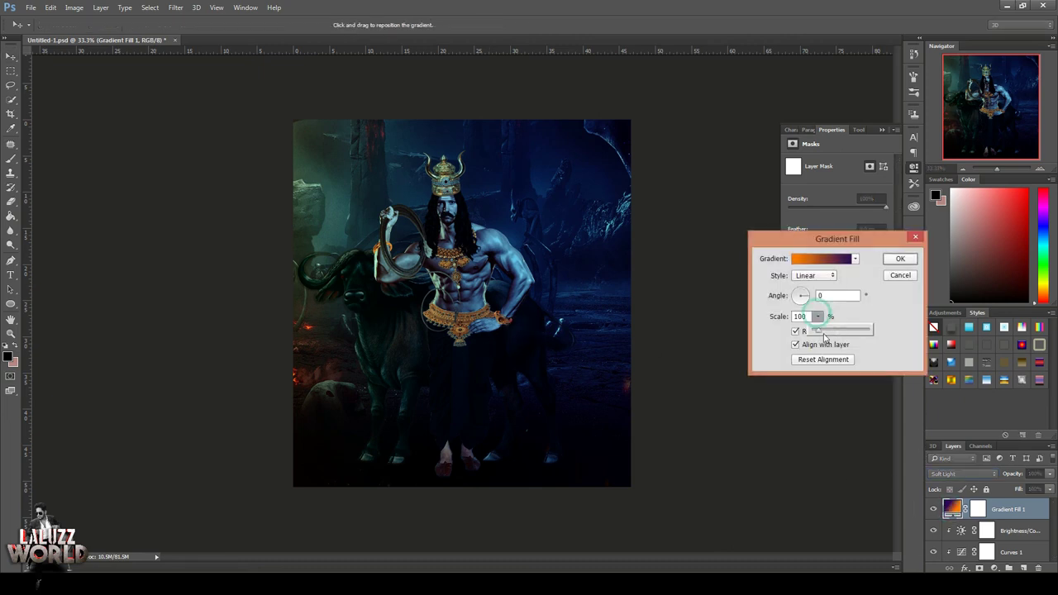
pyautogui.moveTo(824, 338); pyautogui.dragTo(823, 337)
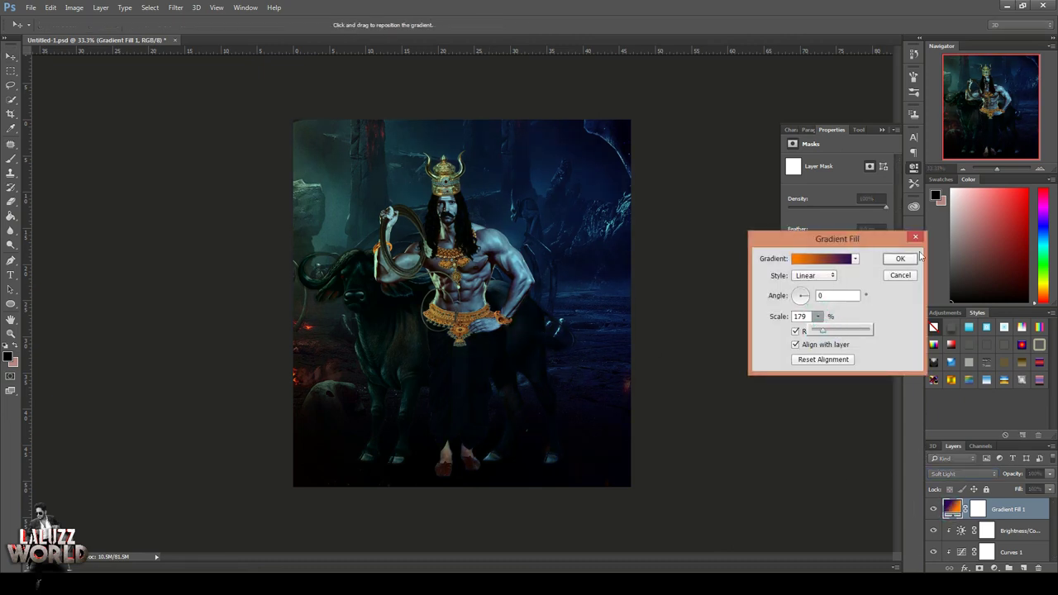
pyautogui.click(909, 260)
pyautogui.click(851, 389)
pyautogui.click(913, 168)
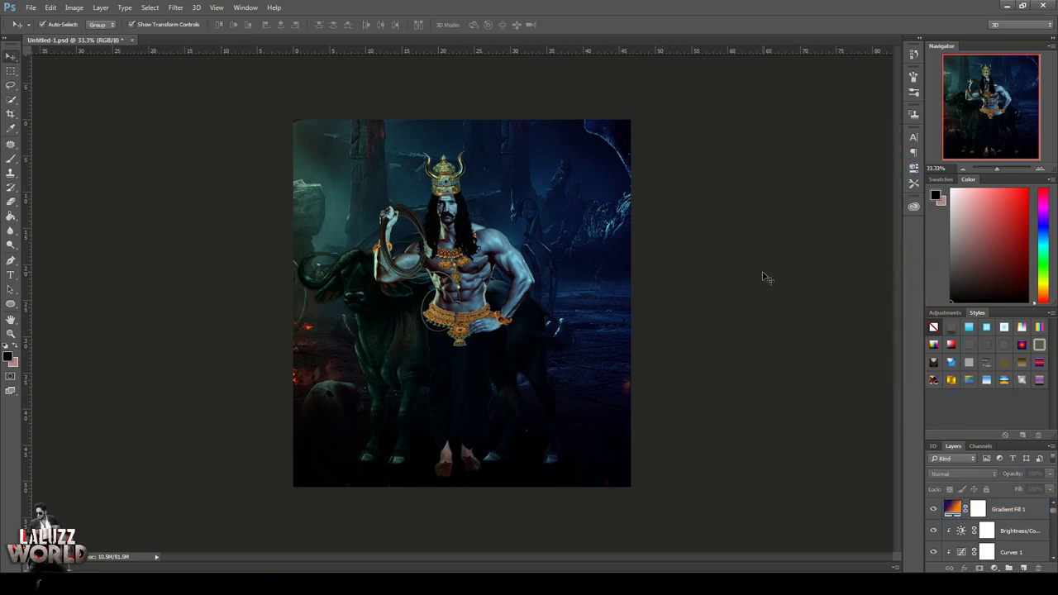
pyautogui.hotkey('alt', '.')
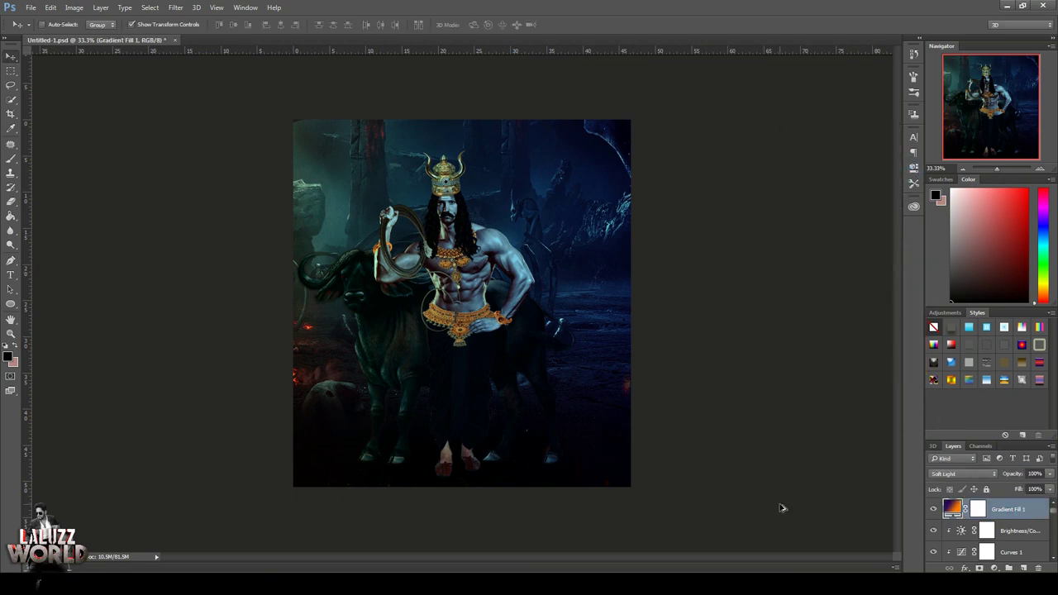
# Step: Stamp visible layers into Layer 16 and draw a Camera Raw radial filter around the warrior
pyautogui.hotkey('ctrl', 'shift', 'alt', 'e')
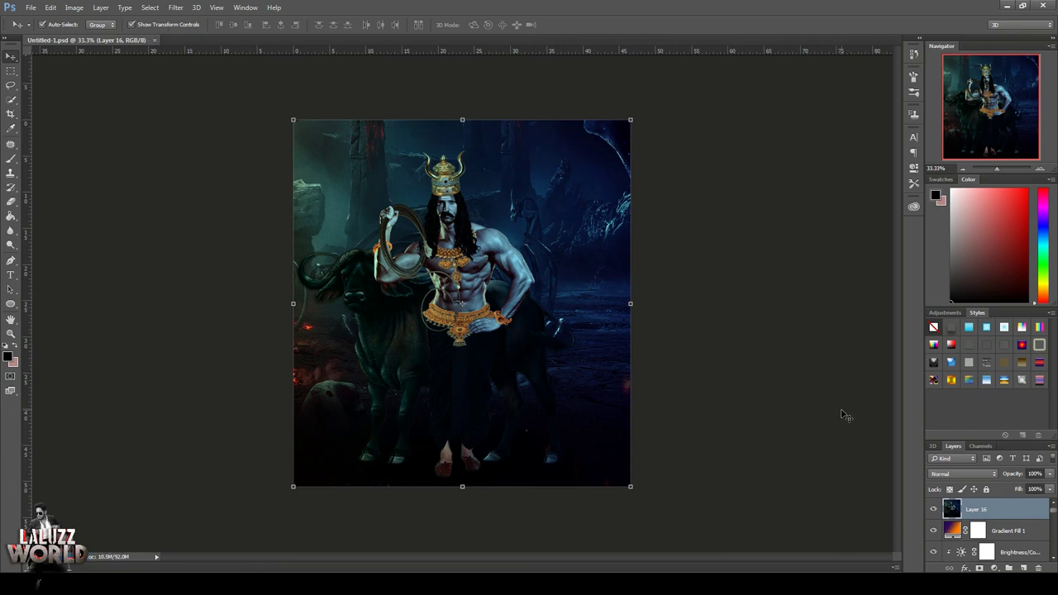
pyautogui.click(175, 8)
pyautogui.click(199, 73)
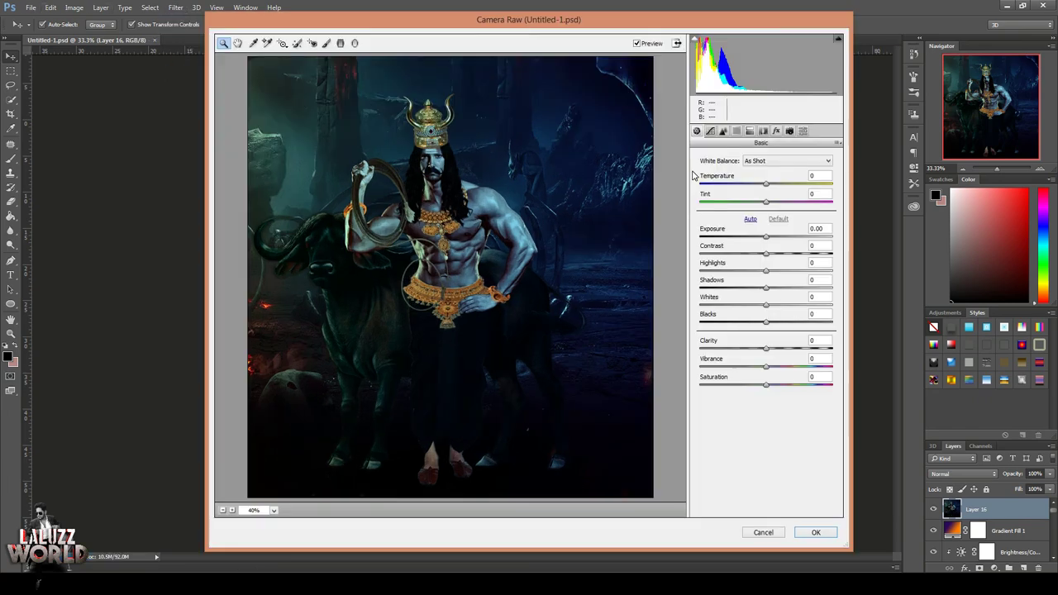
pyautogui.click(355, 44)
pyautogui.moveTo(420, 225); pyautogui.dragTo(620, 429)
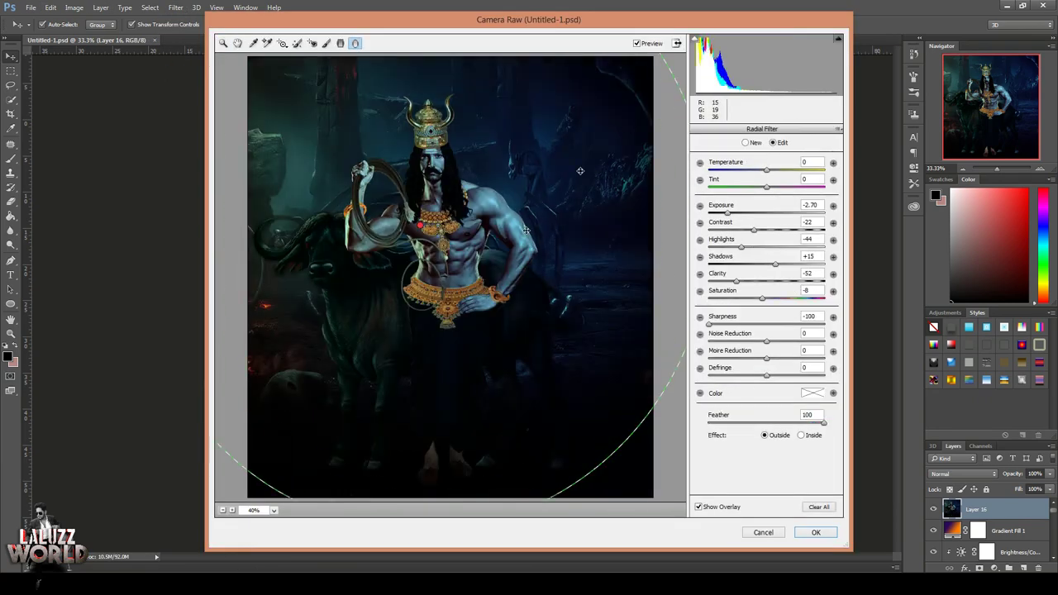
# Step: Raise the vignette ellipse's bottom, reduce feathering, tint toward magenta, and apply at Exposure -2.70
pyautogui.tripleClick(221, 510)
pyautogui.tripleClick(232, 510)
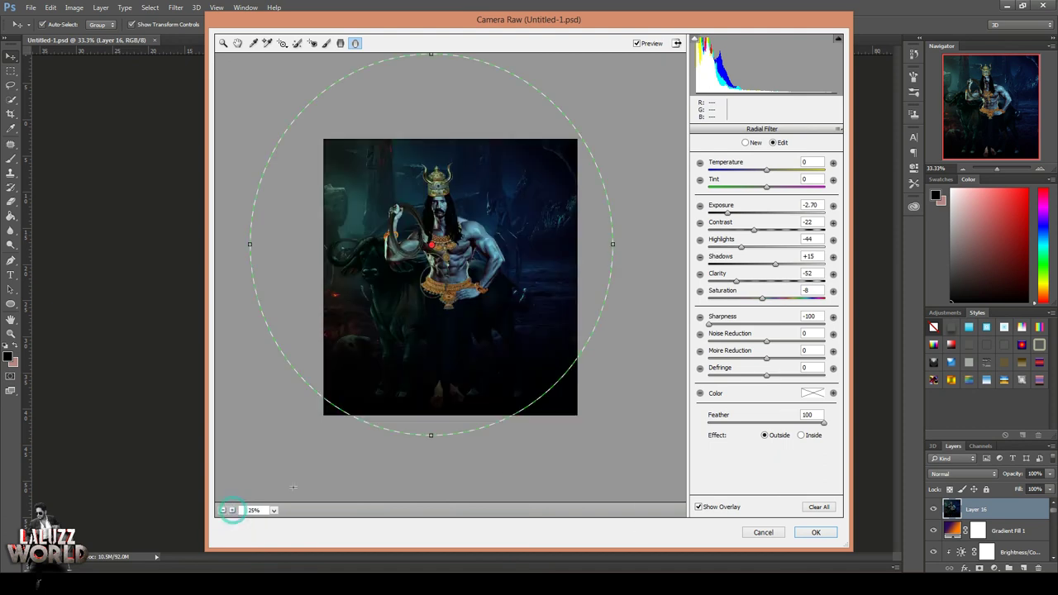
pyautogui.moveTo(439, 432); pyautogui.dragTo(439, 402)
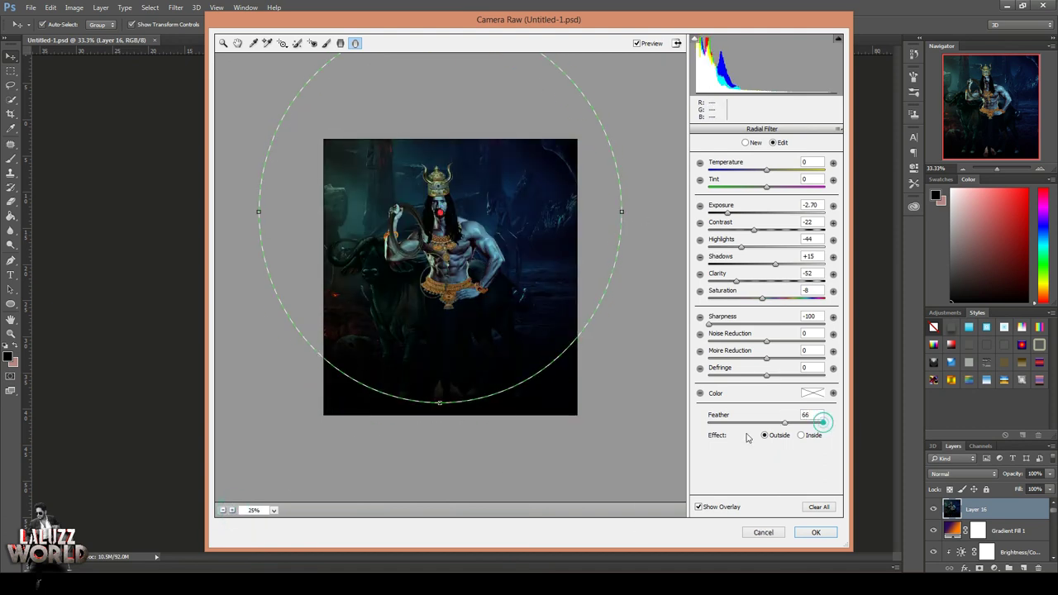
pyautogui.moveTo(823, 422); pyautogui.dragTo(737, 424)
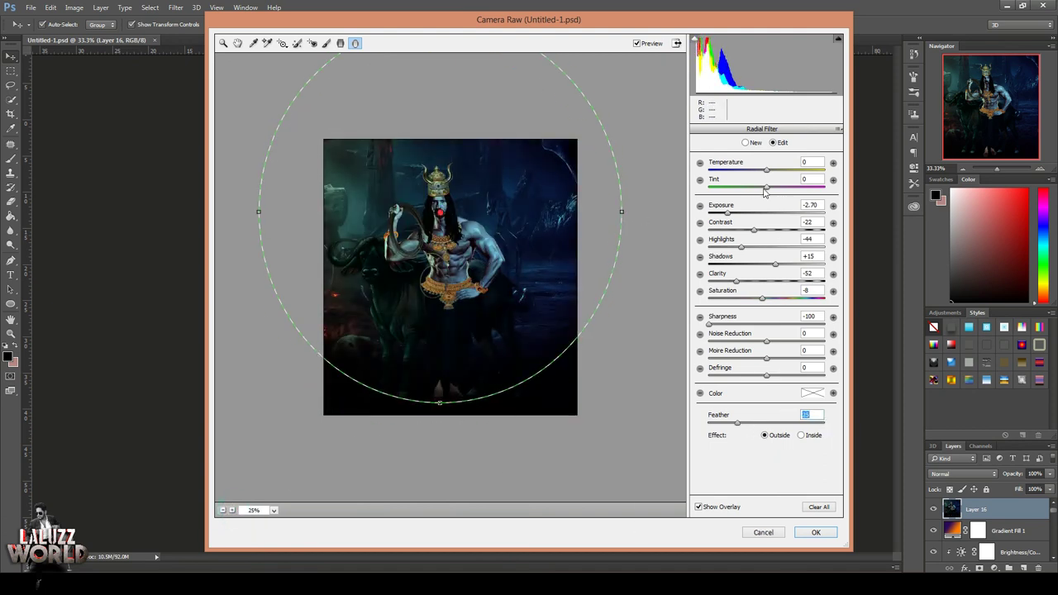
pyautogui.moveTo(765, 189)
pyautogui.mouseDown()
pyautogui.moveTo(783, 190)
pyautogui.moveTo(792, 172)
pyautogui.mouseUp()
pyautogui.click(810, 531)
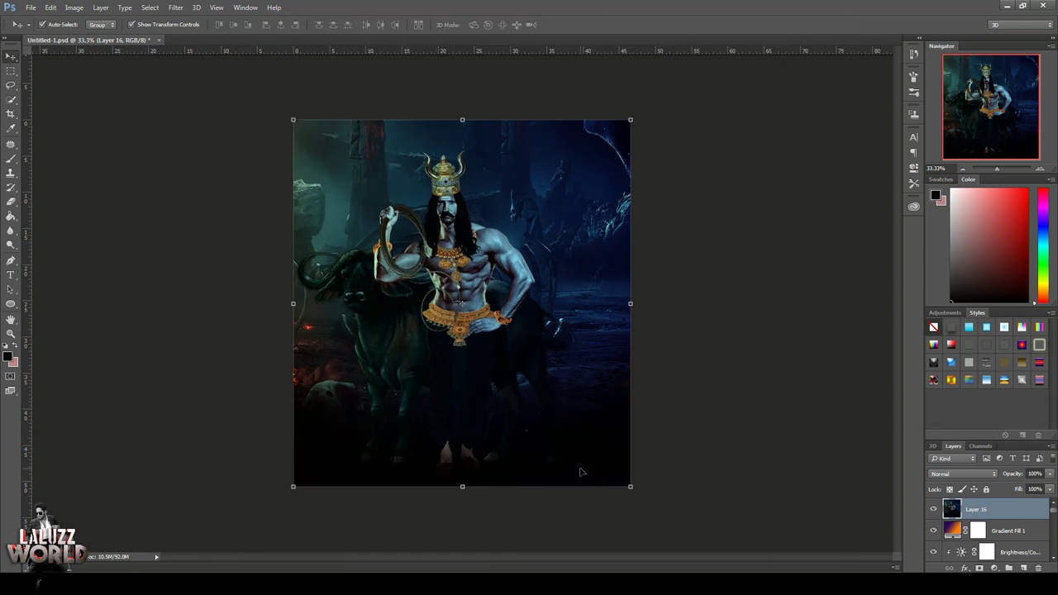
# Step: Re-run Camera Raw on Layer 16: Temperature +9, Exposure +0.20, Contrast -13, Blacks +2
pyautogui.click(175, 8)
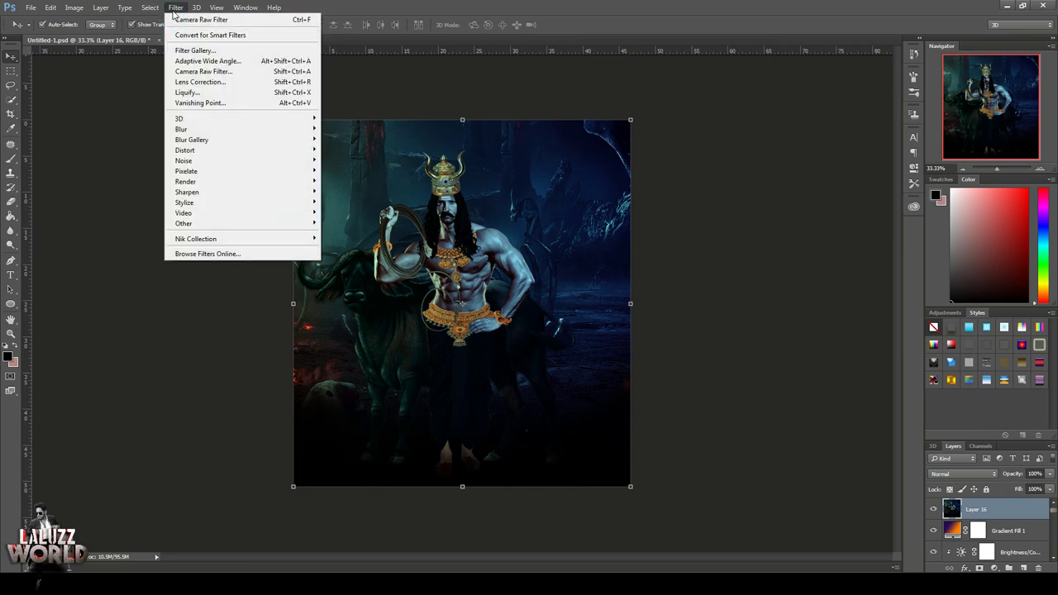
pyautogui.click(203, 71)
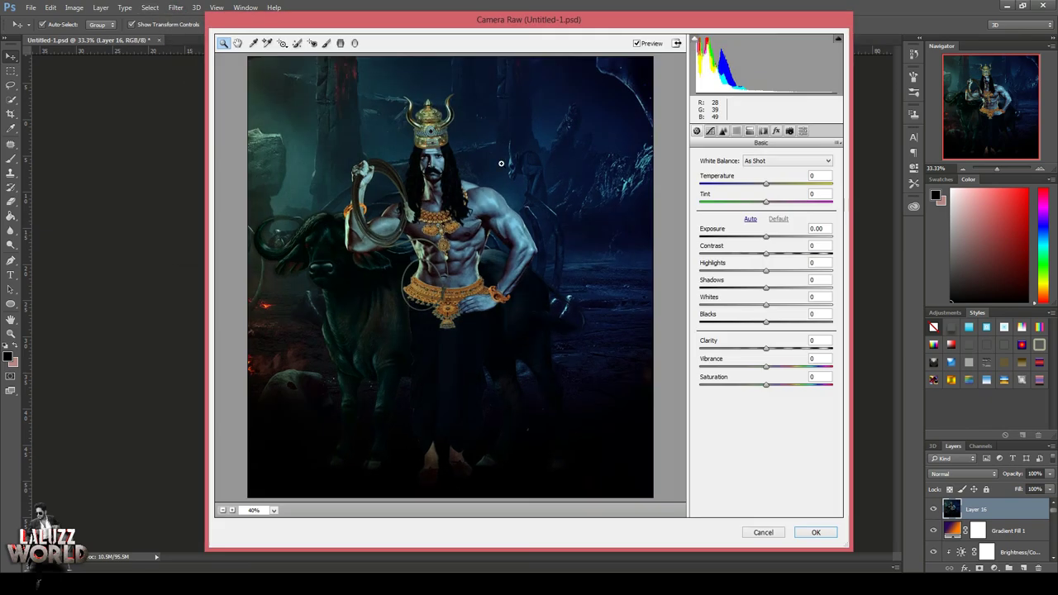
pyautogui.click(768, 181)
pyautogui.click(769, 237)
pyautogui.moveTo(766, 253); pyautogui.dragTo(757, 254)
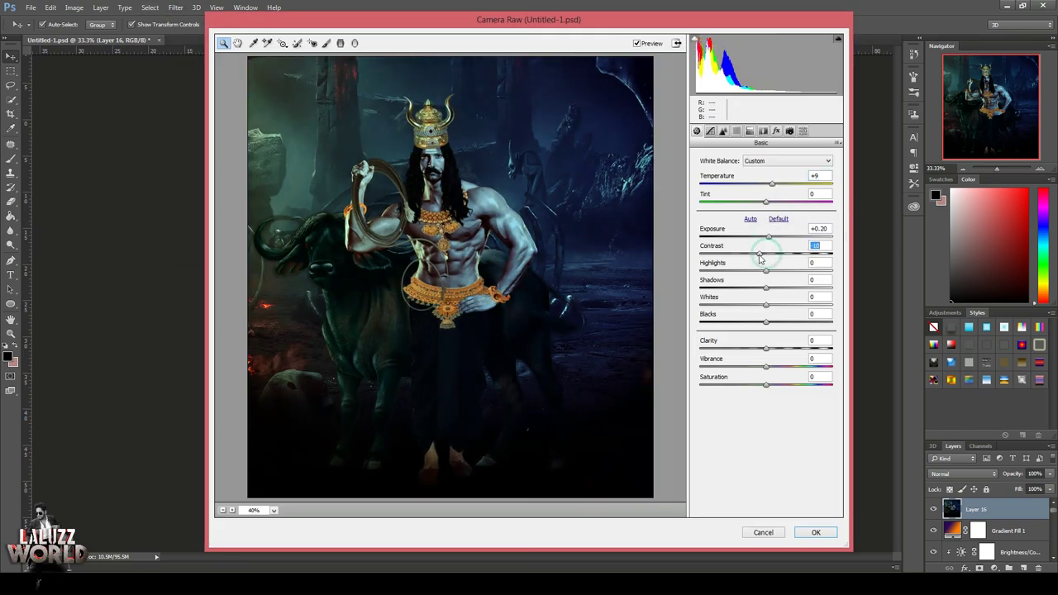
pyautogui.click(769, 348)
pyautogui.click(767, 322)
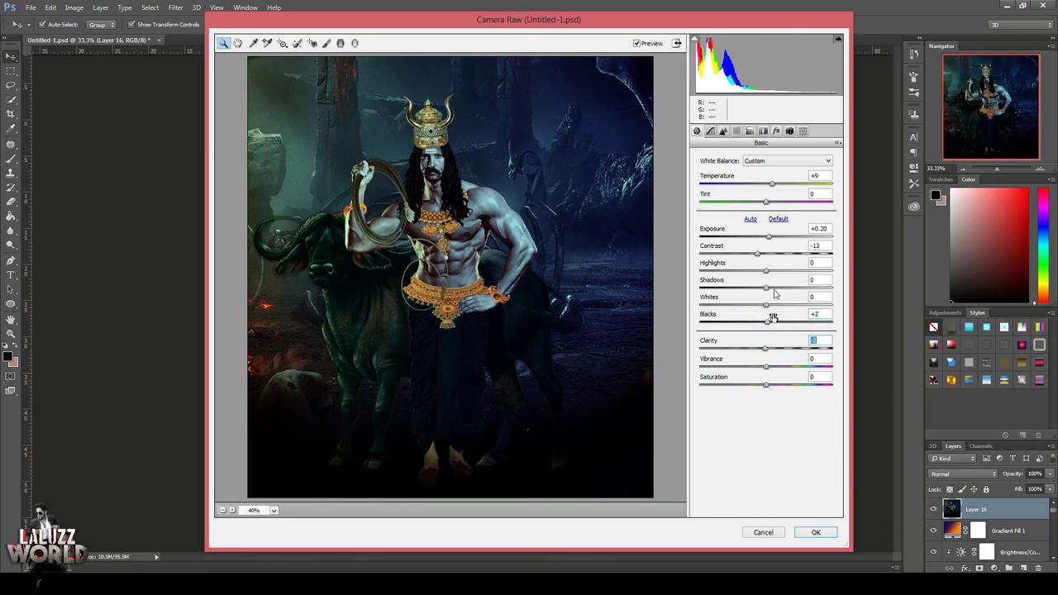
pyautogui.doubleClick(766, 254)
pyautogui.click(823, 535)
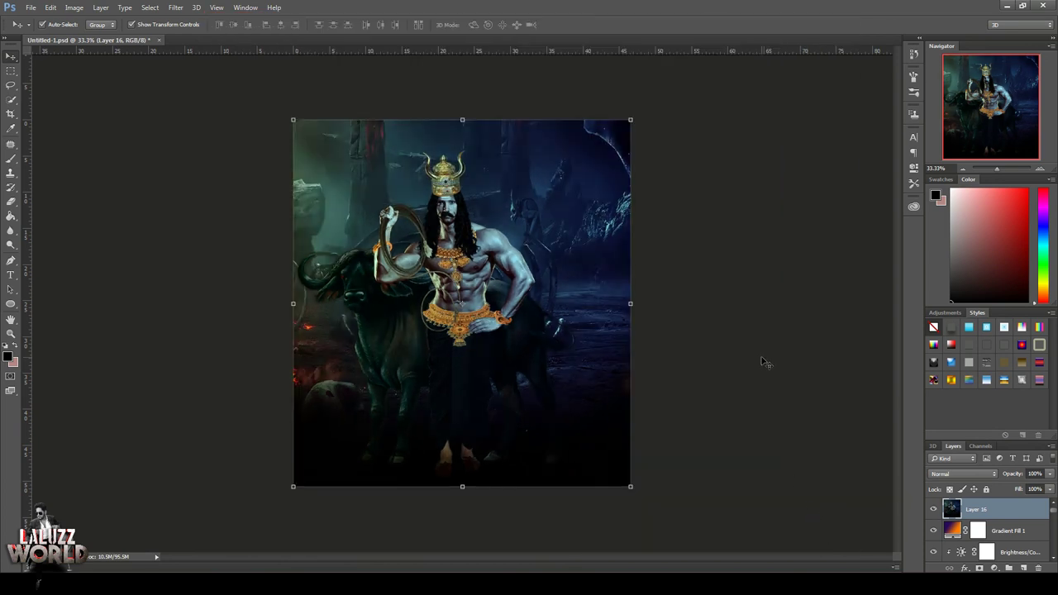